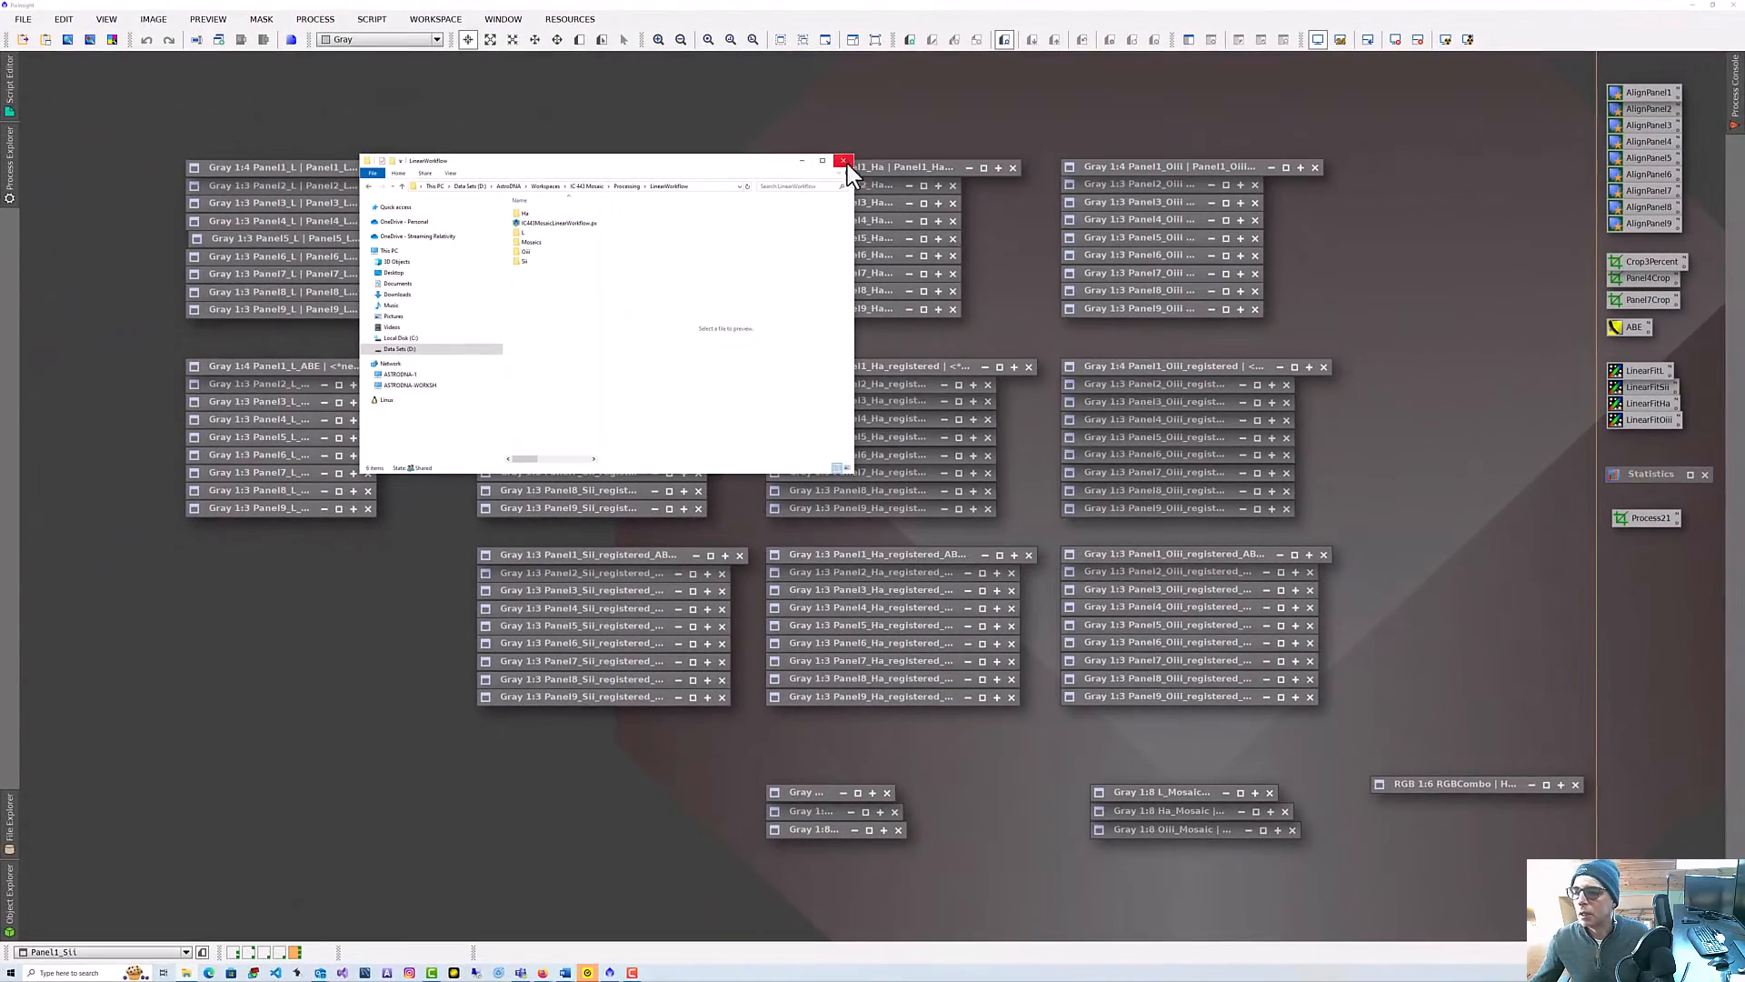
Close the file browser window and switch to the Alignment workspace.
{"action": "left_click", "coordinate": [844, 162]}
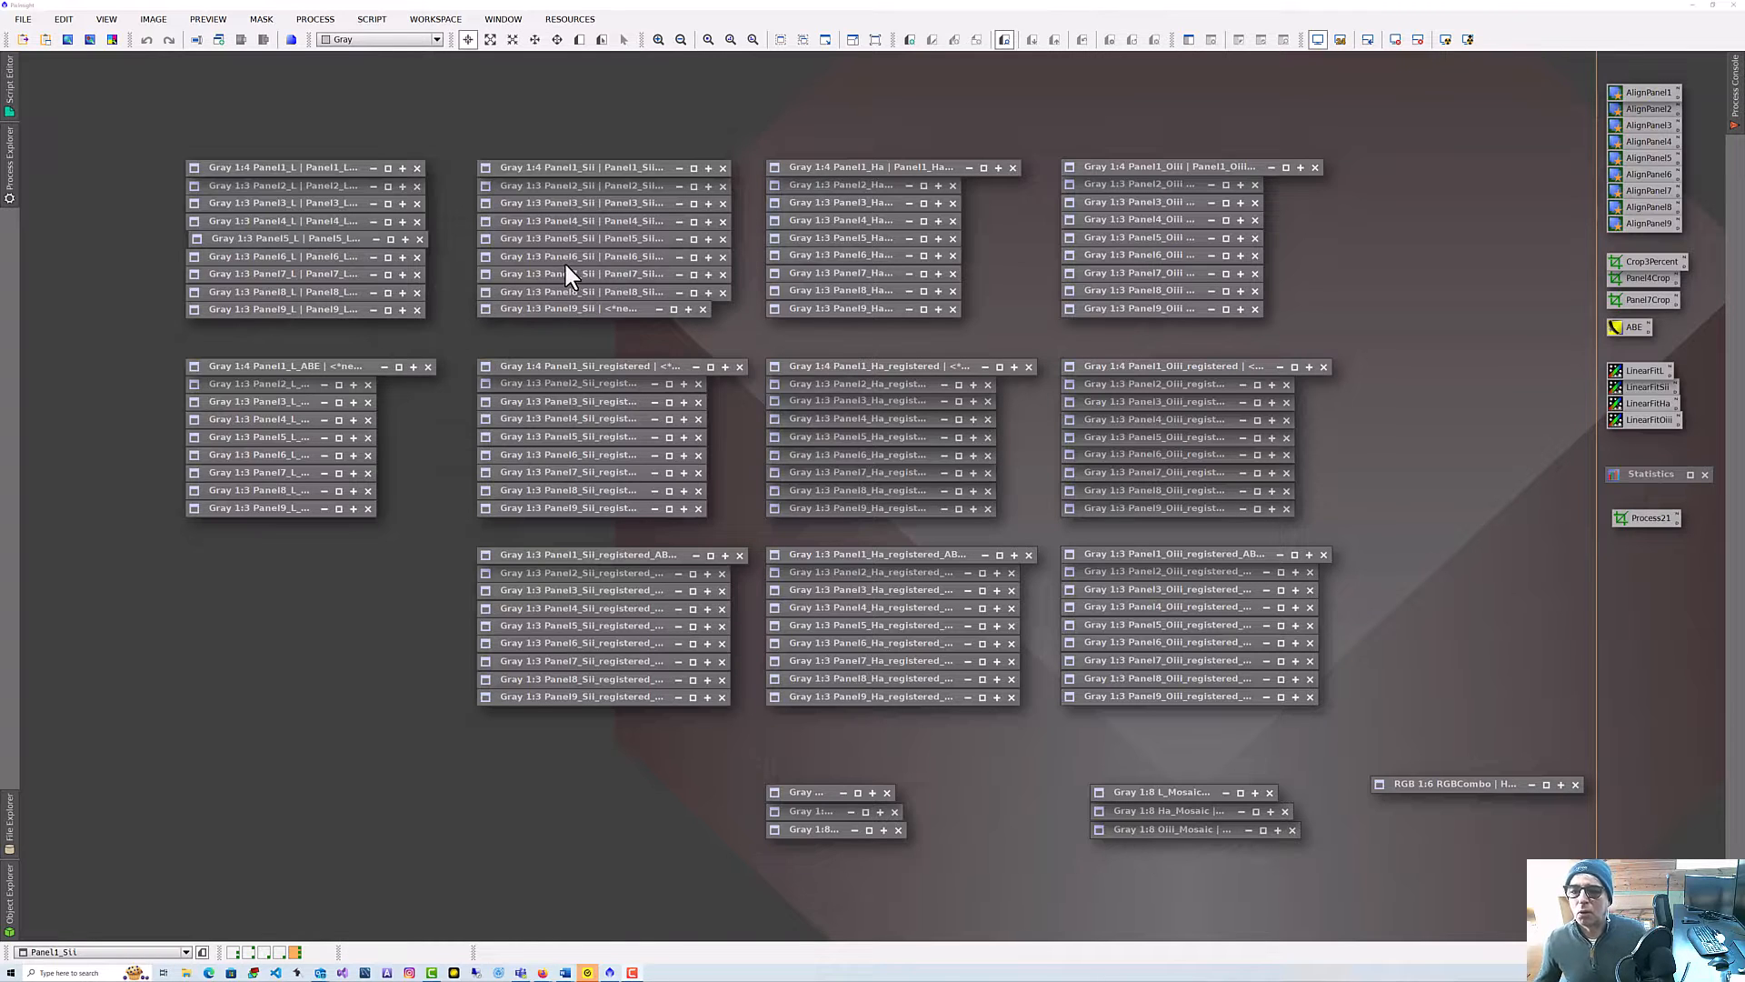
{"action": "left_click", "coordinate": [437, 19]}
{"action": "mouse_move", "coordinate": [445, 40]}
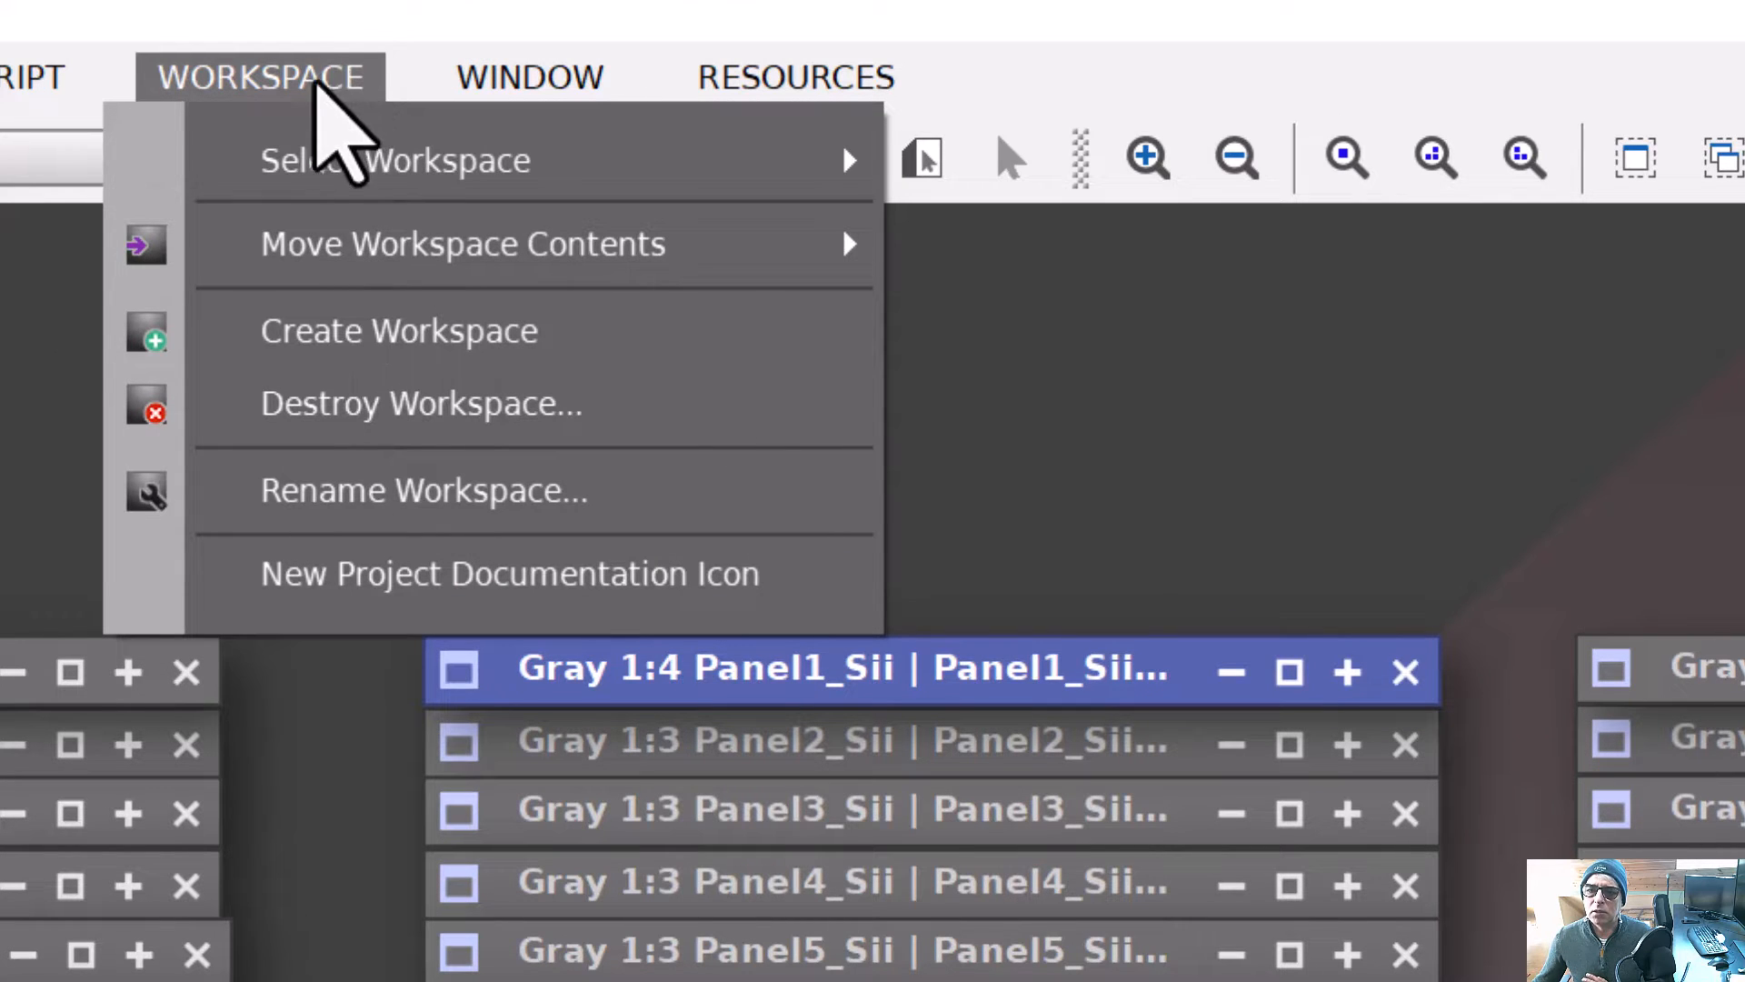
{"action": "mouse_move", "coordinate": [309, 162]}
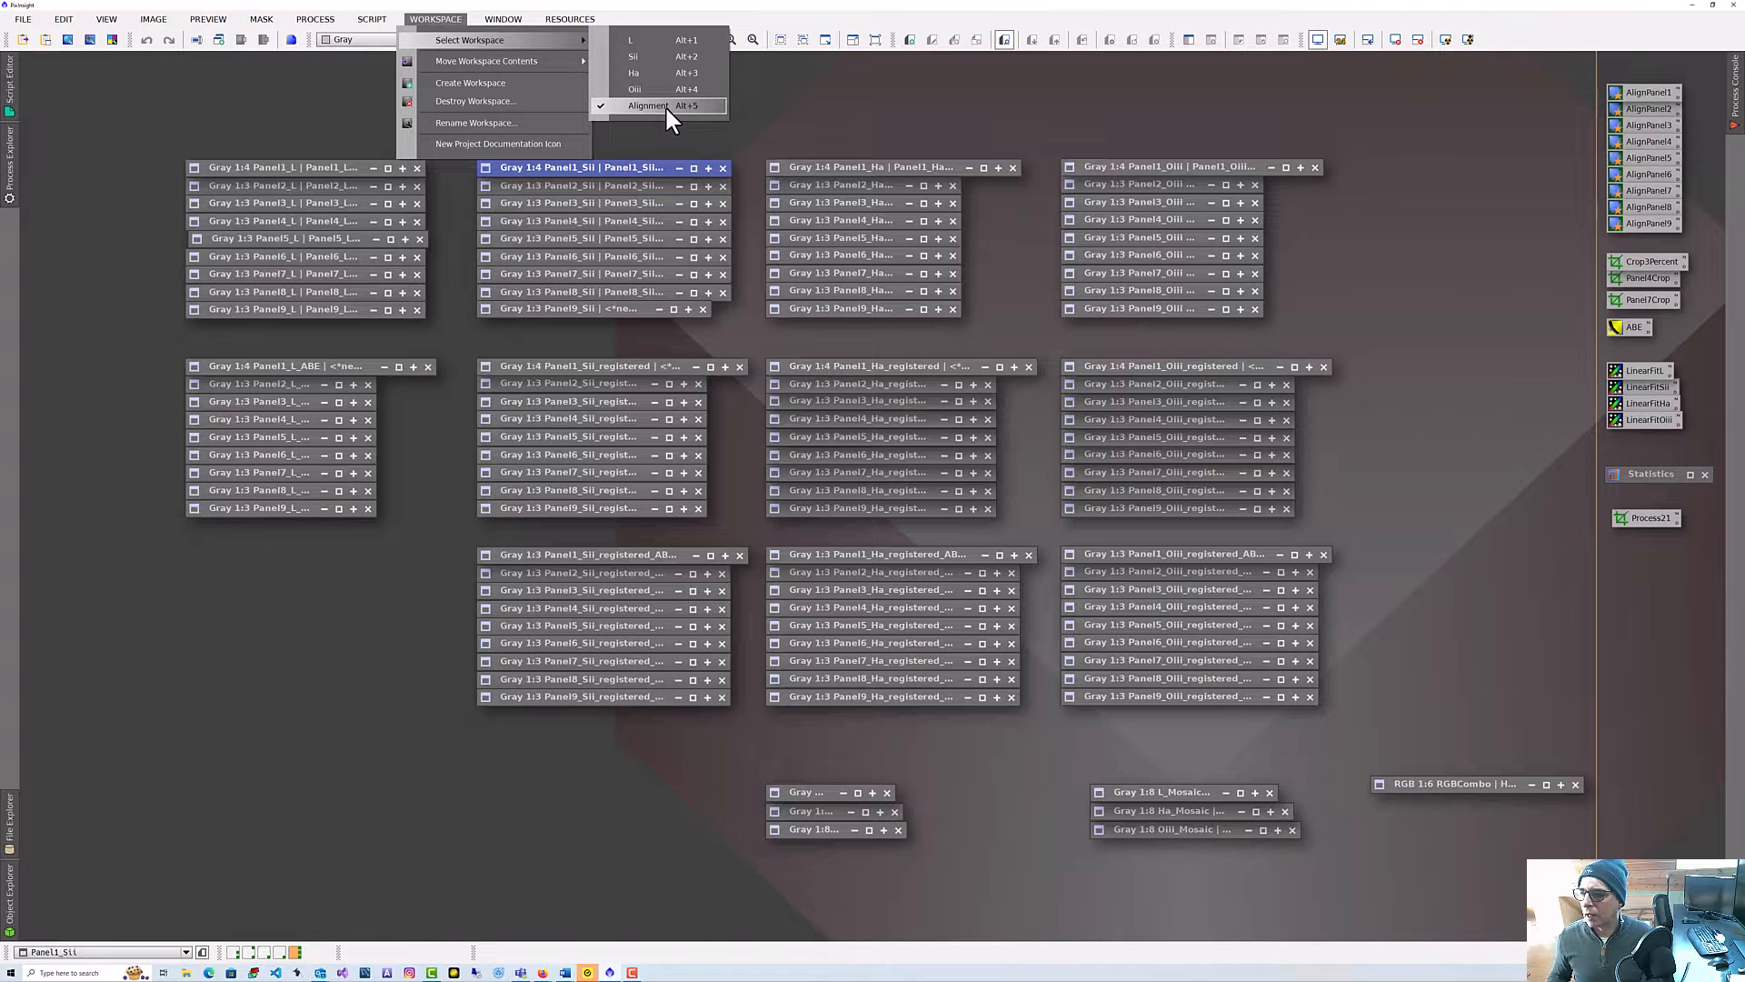
{"action": "left_click", "coordinate": [657, 104]}
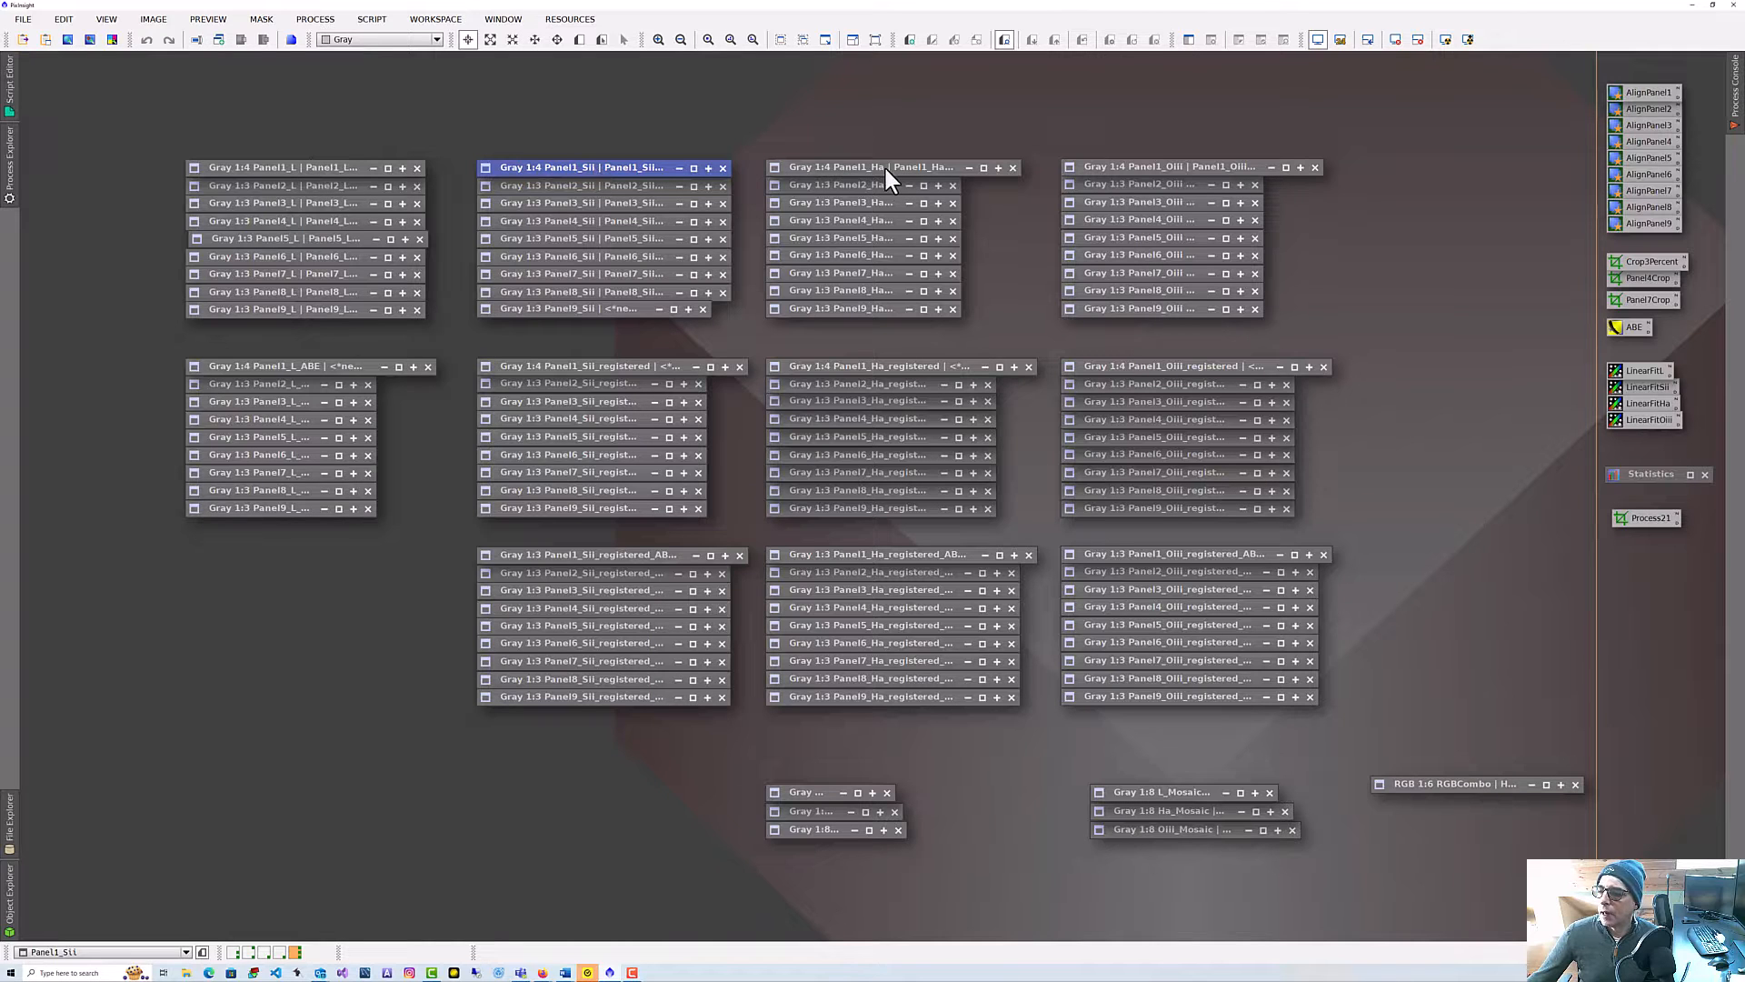
Open the Panel1 L, Sii, Ha and Oiii images and compare them against each other.
{"action": "left_click", "coordinate": [325, 170]}
{"action": "double_click", "coordinate": [325, 169]}
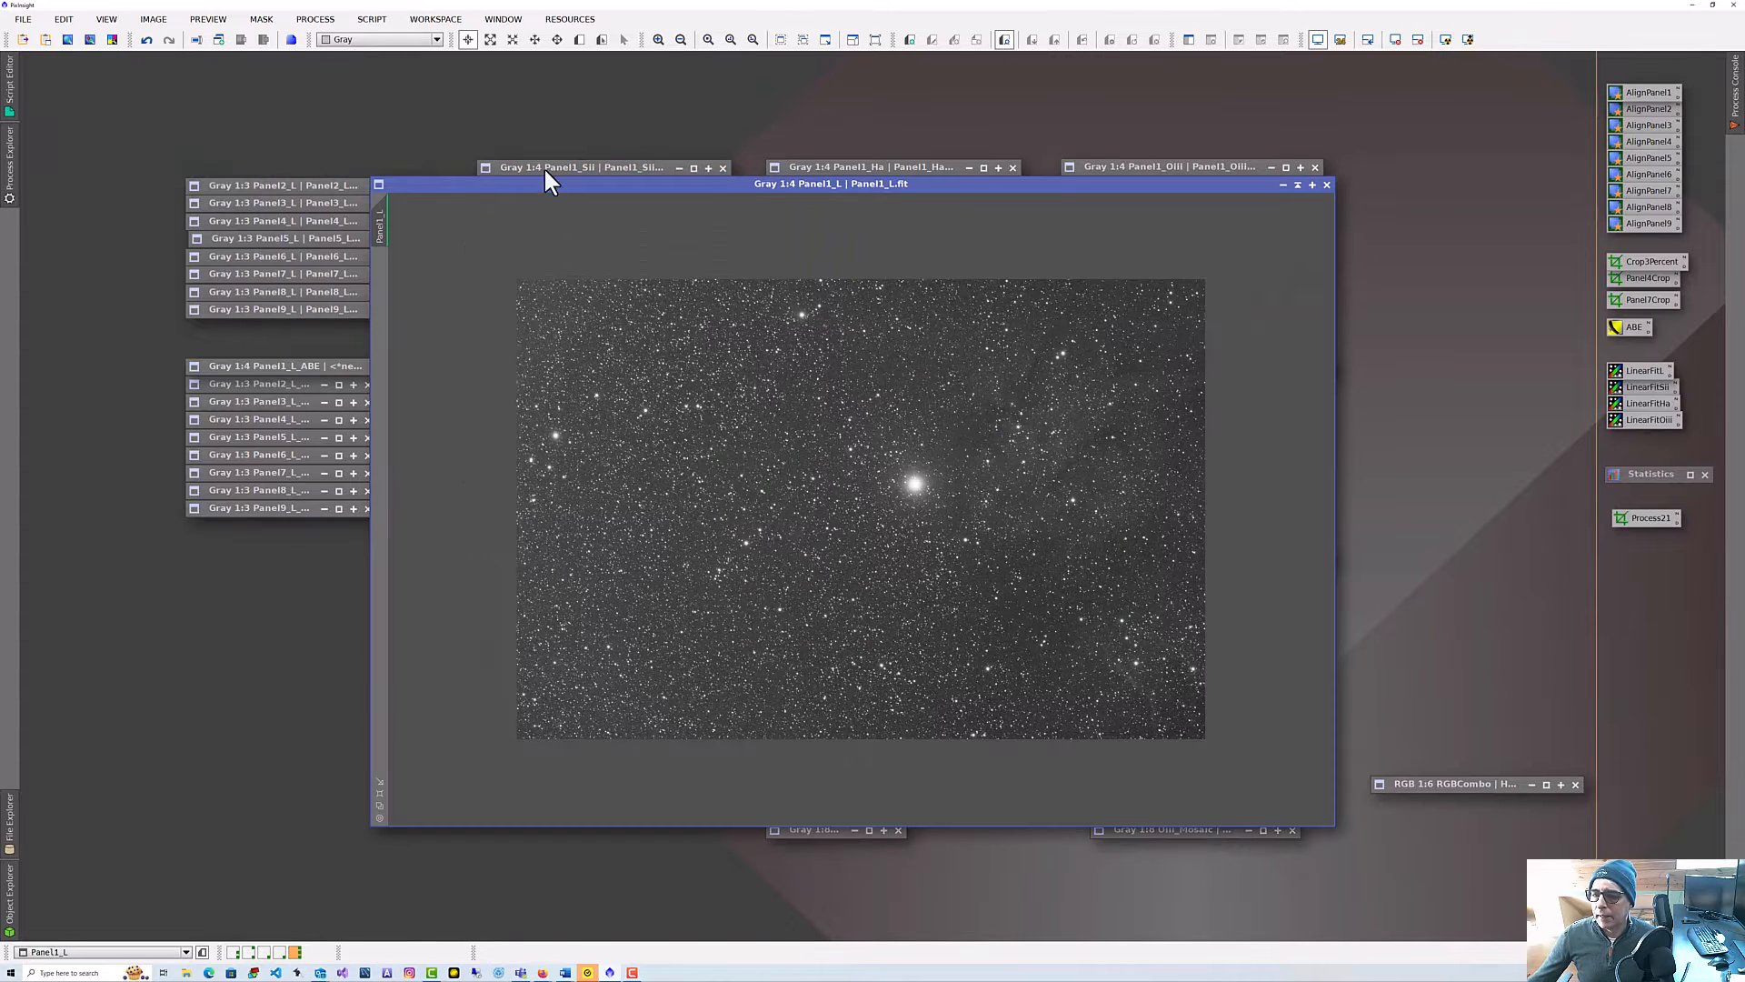
{"action": "double_click", "coordinate": [618, 170]}
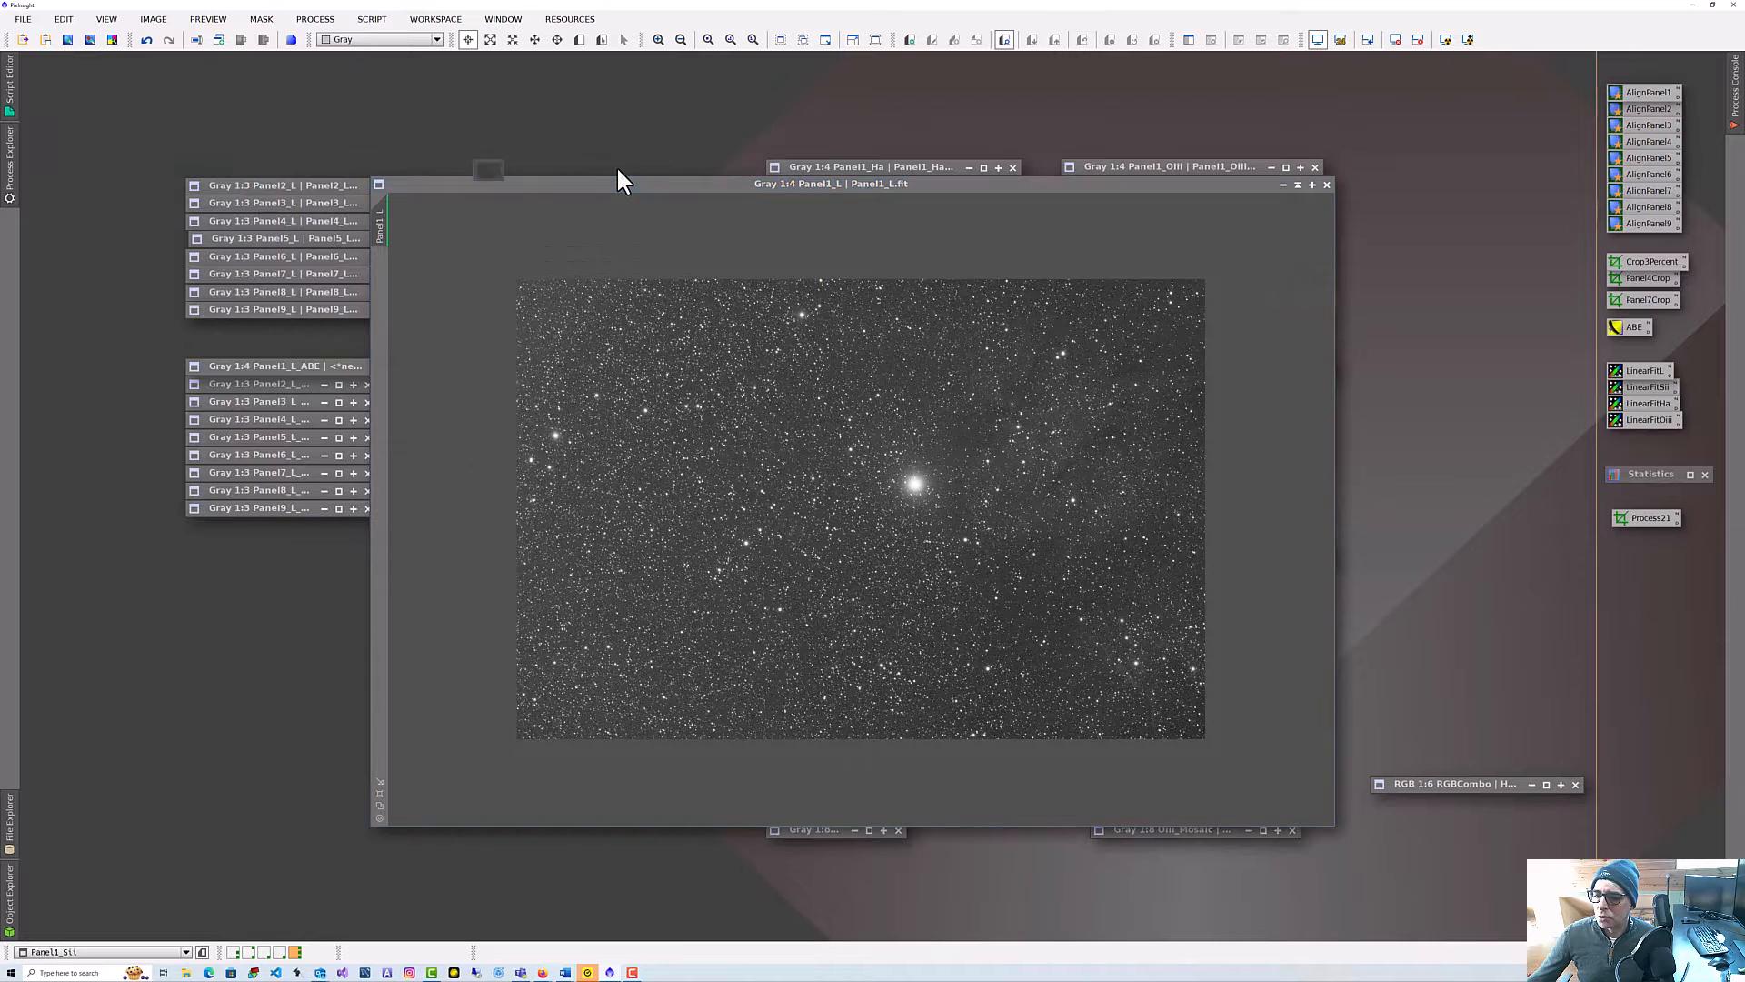
{"action": "double_click", "coordinate": [859, 166]}
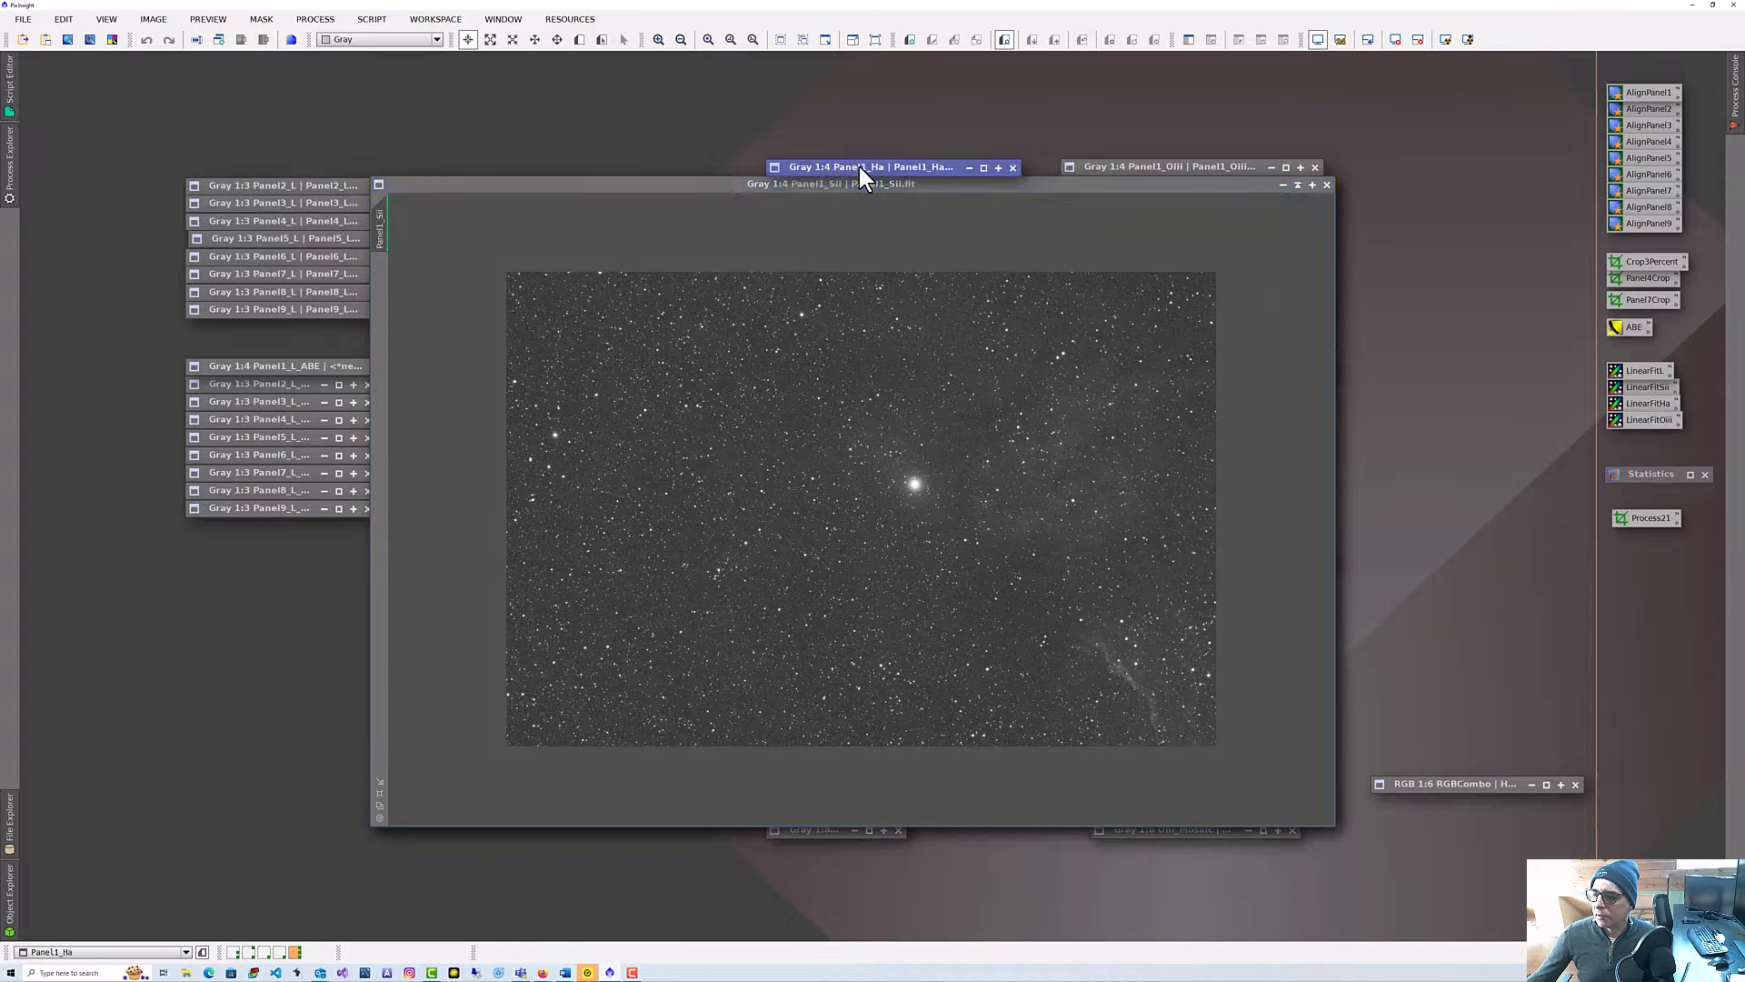
{"action": "double_click", "coordinate": [1122, 169]}
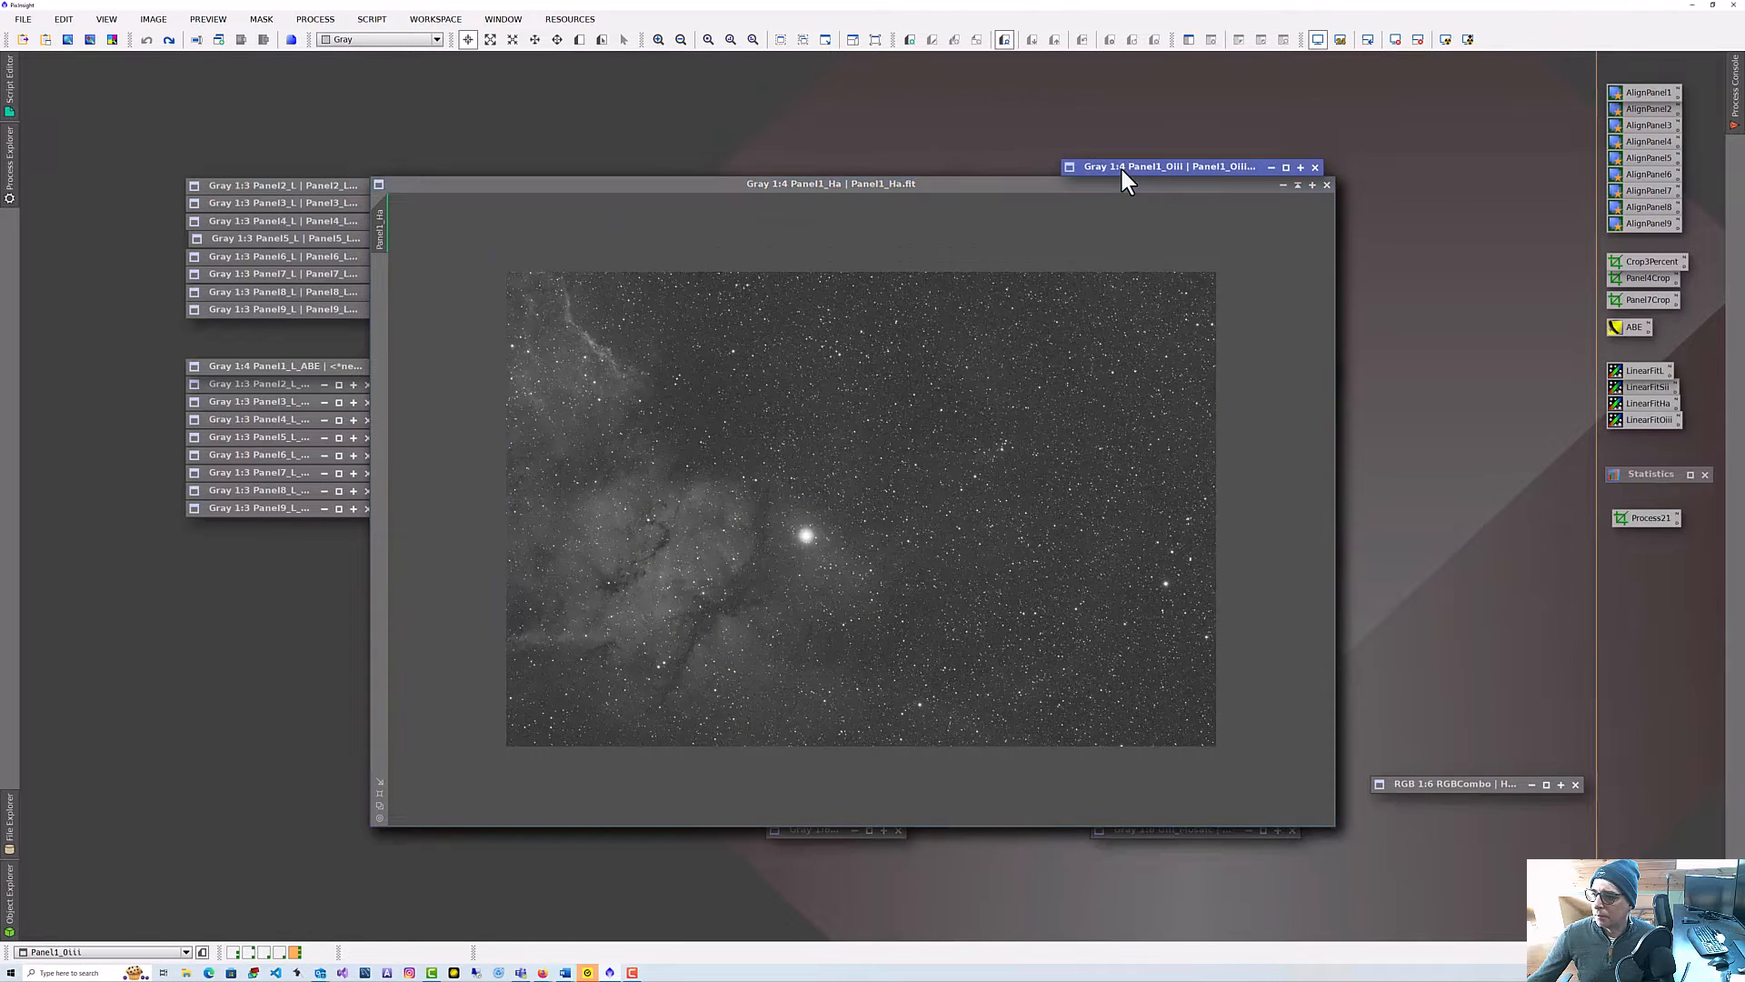
{"action": "left_click", "coordinate": [1297, 184]}
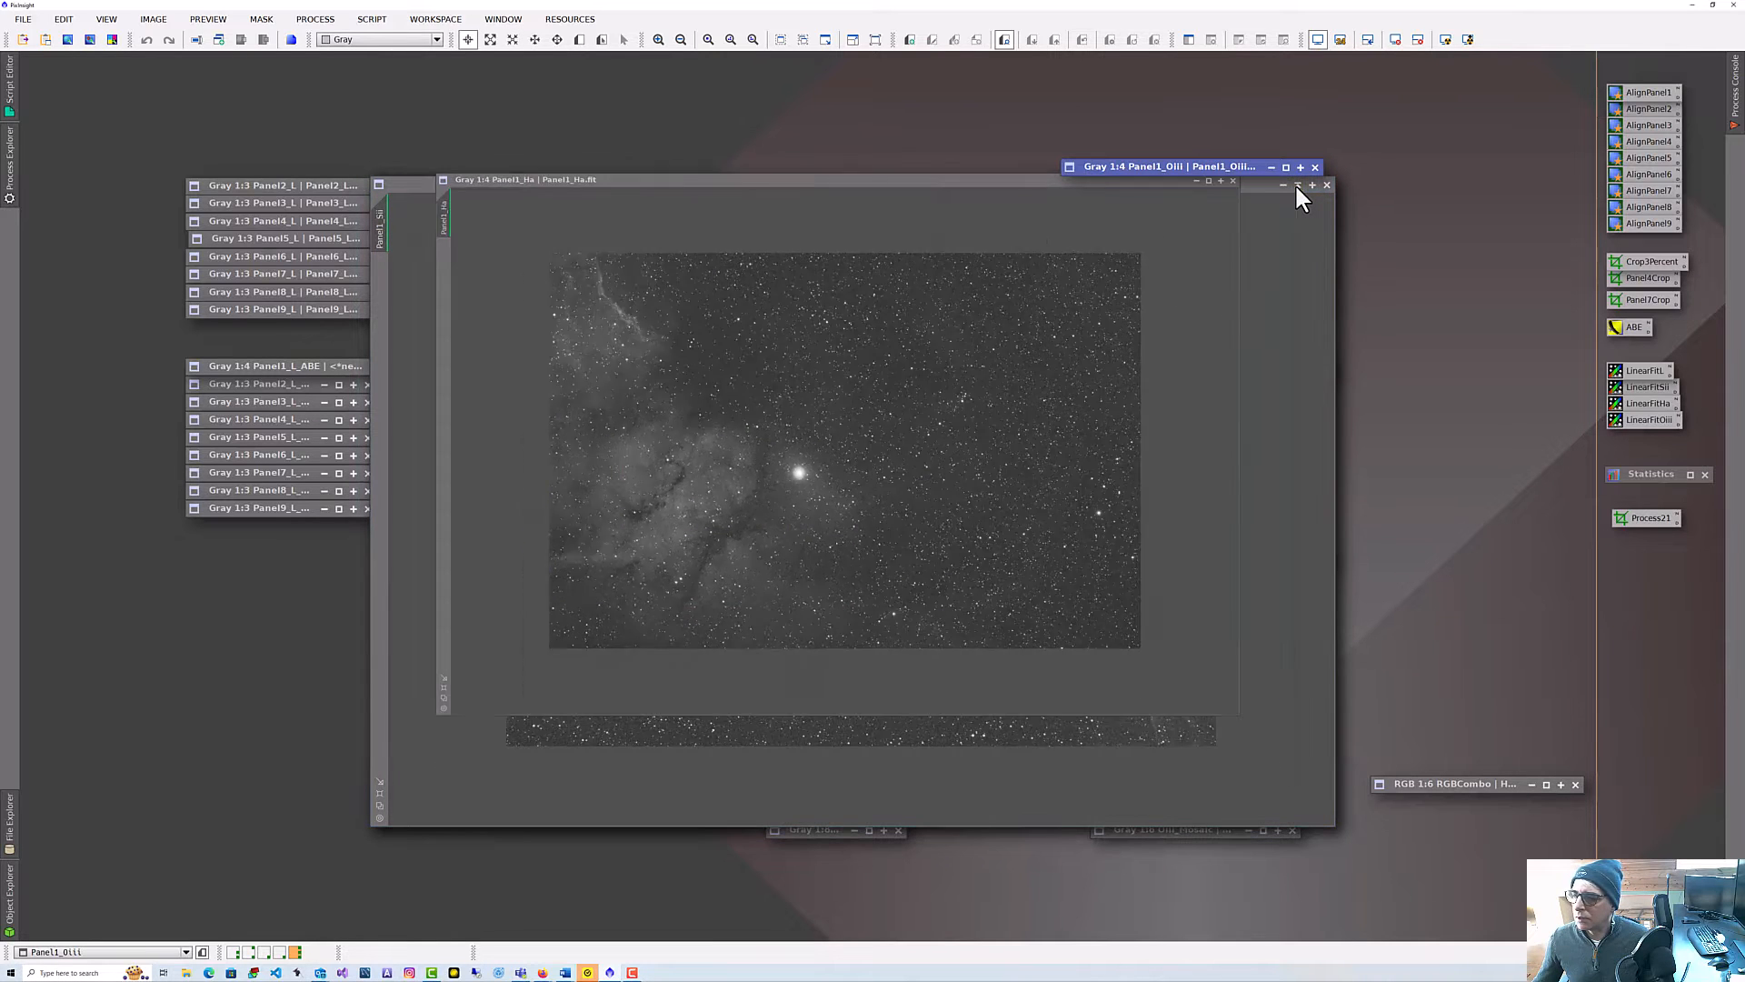
{"action": "left_click", "coordinate": [1297, 184]}
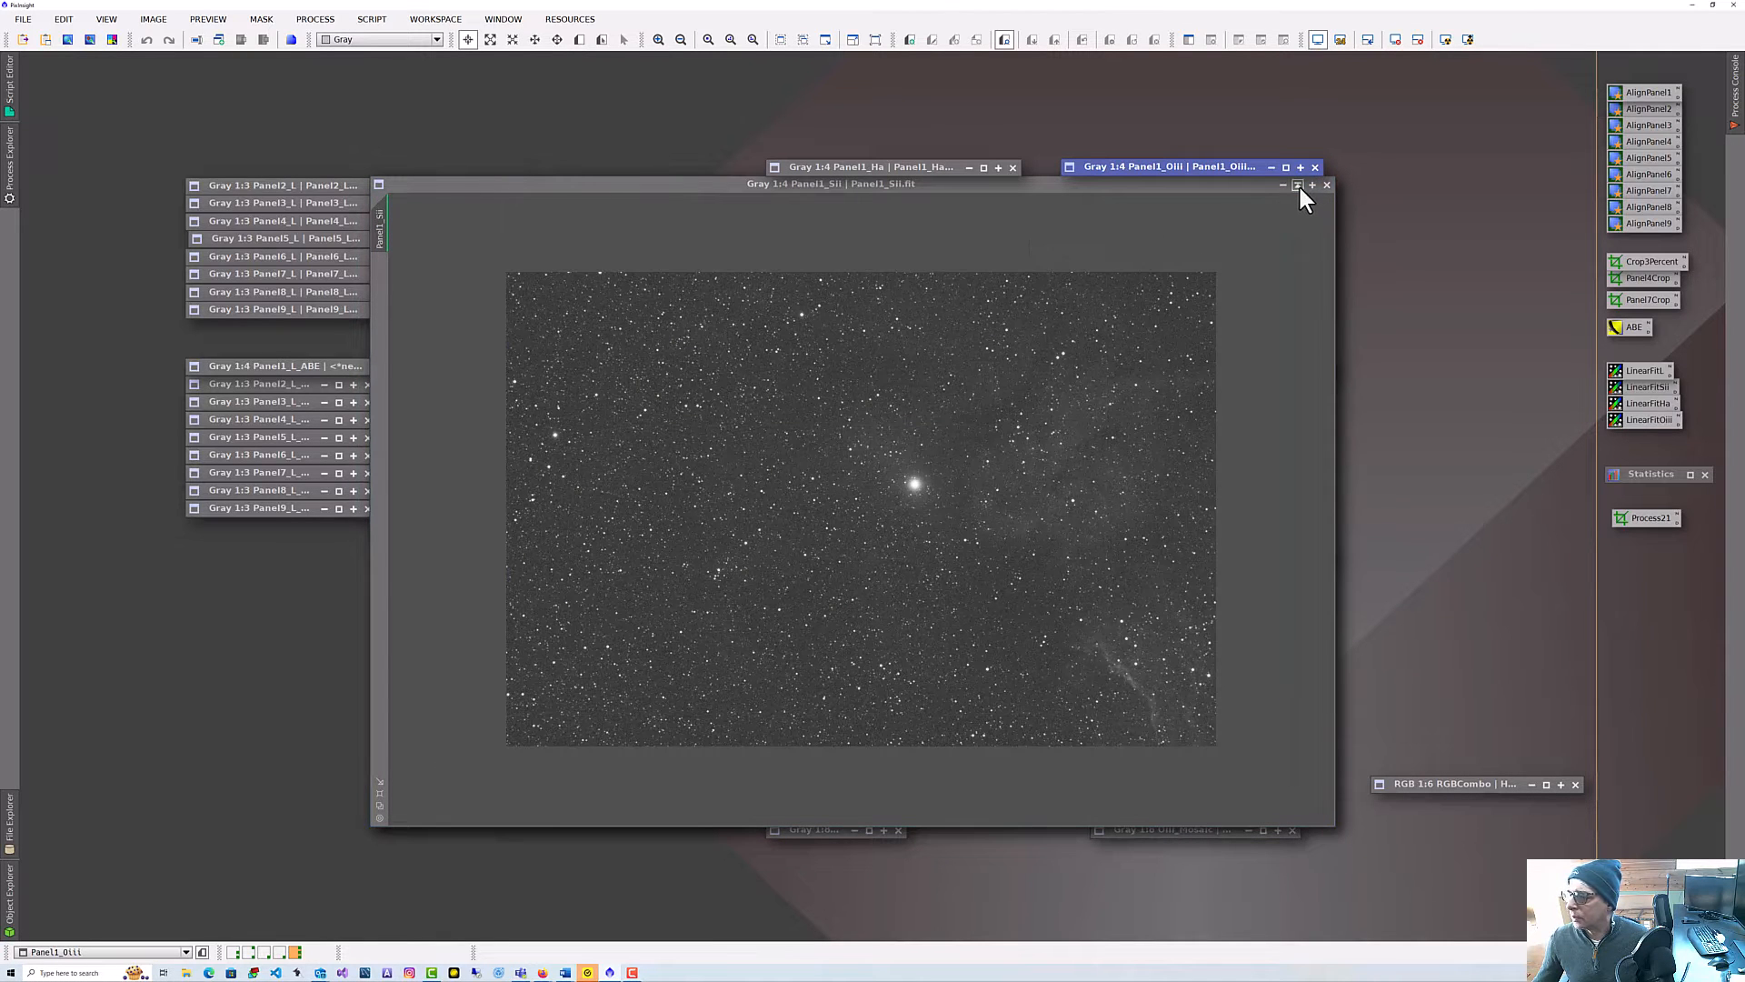
{"action": "left_click", "coordinate": [1297, 185]}
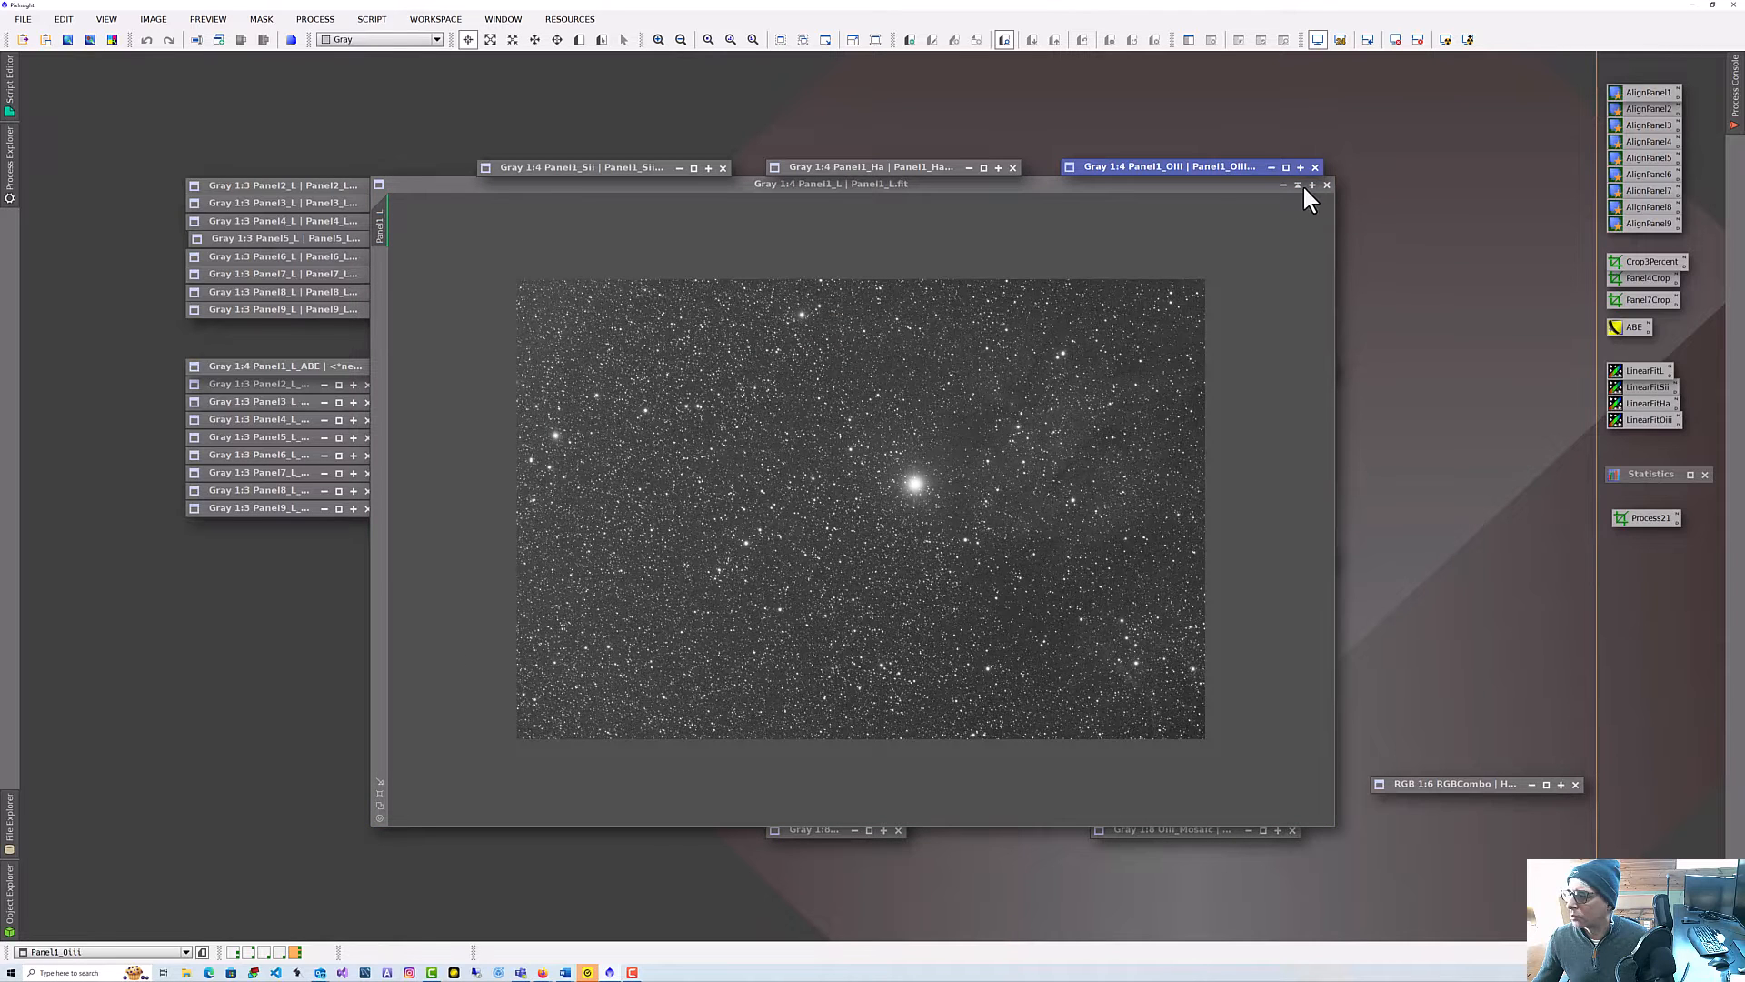
{"action": "left_click", "coordinate": [1297, 184]}
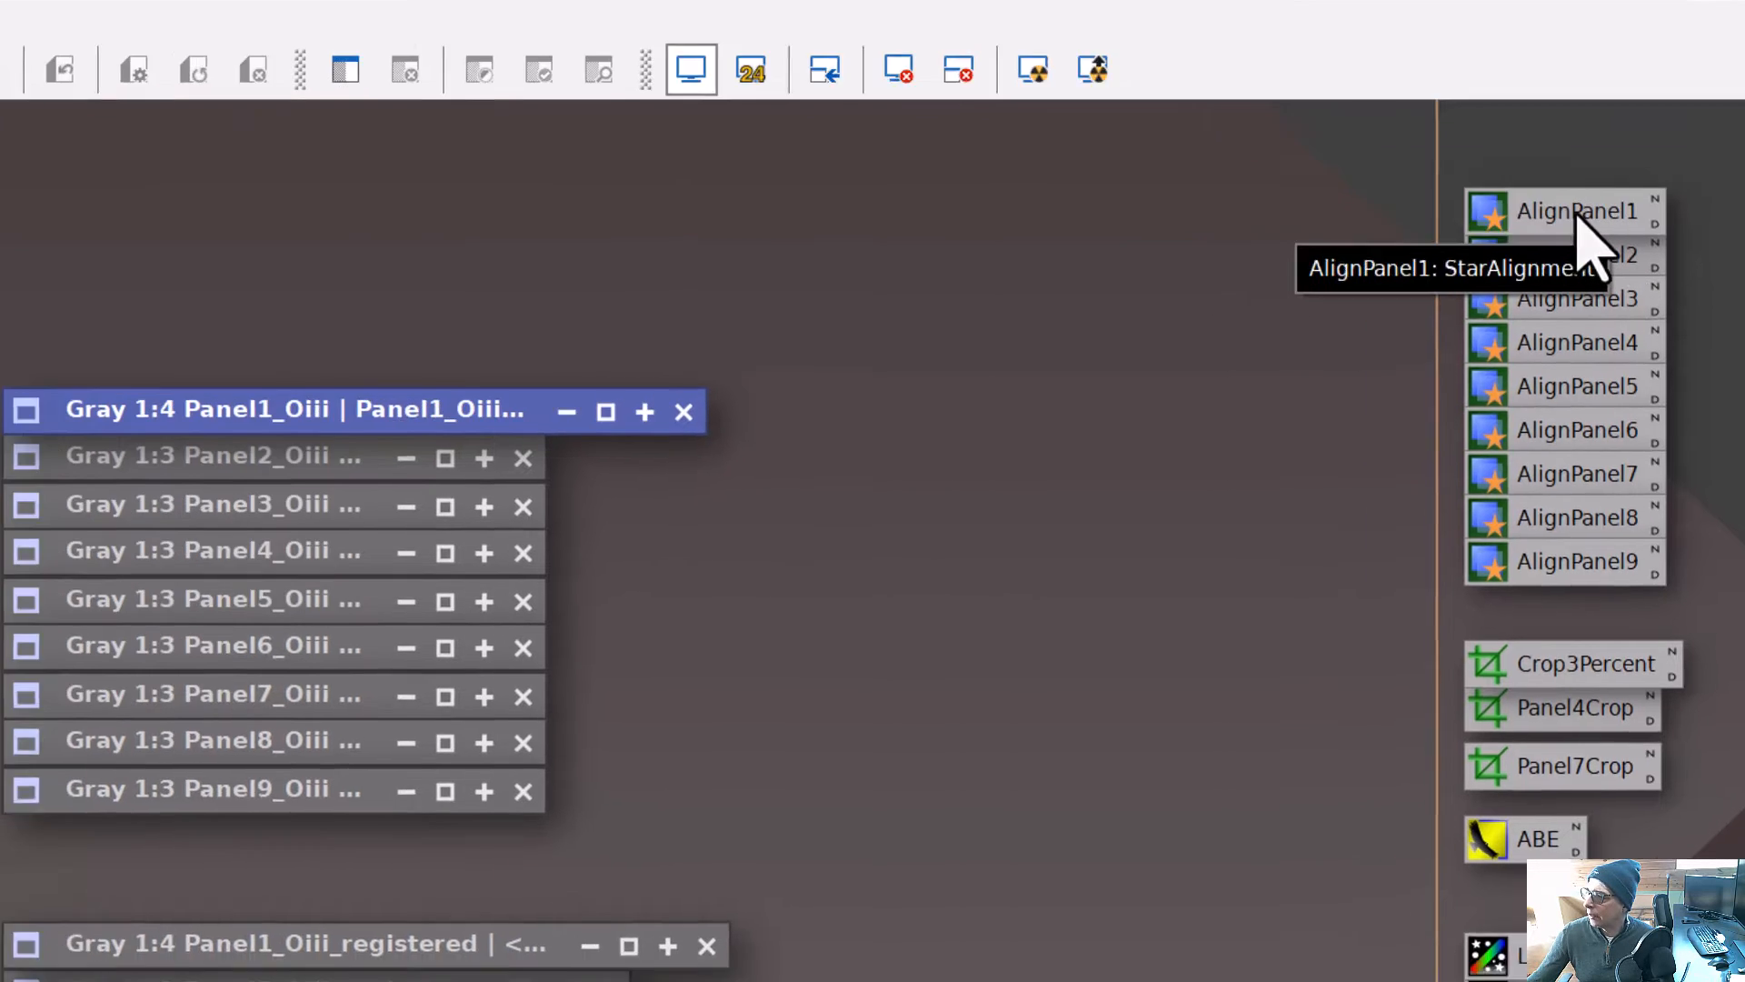
Inspect the AlignPanel1 StarAlignment settings and the Crop3Percent process icon.
{"action": "double_click", "coordinate": [1530, 262]}
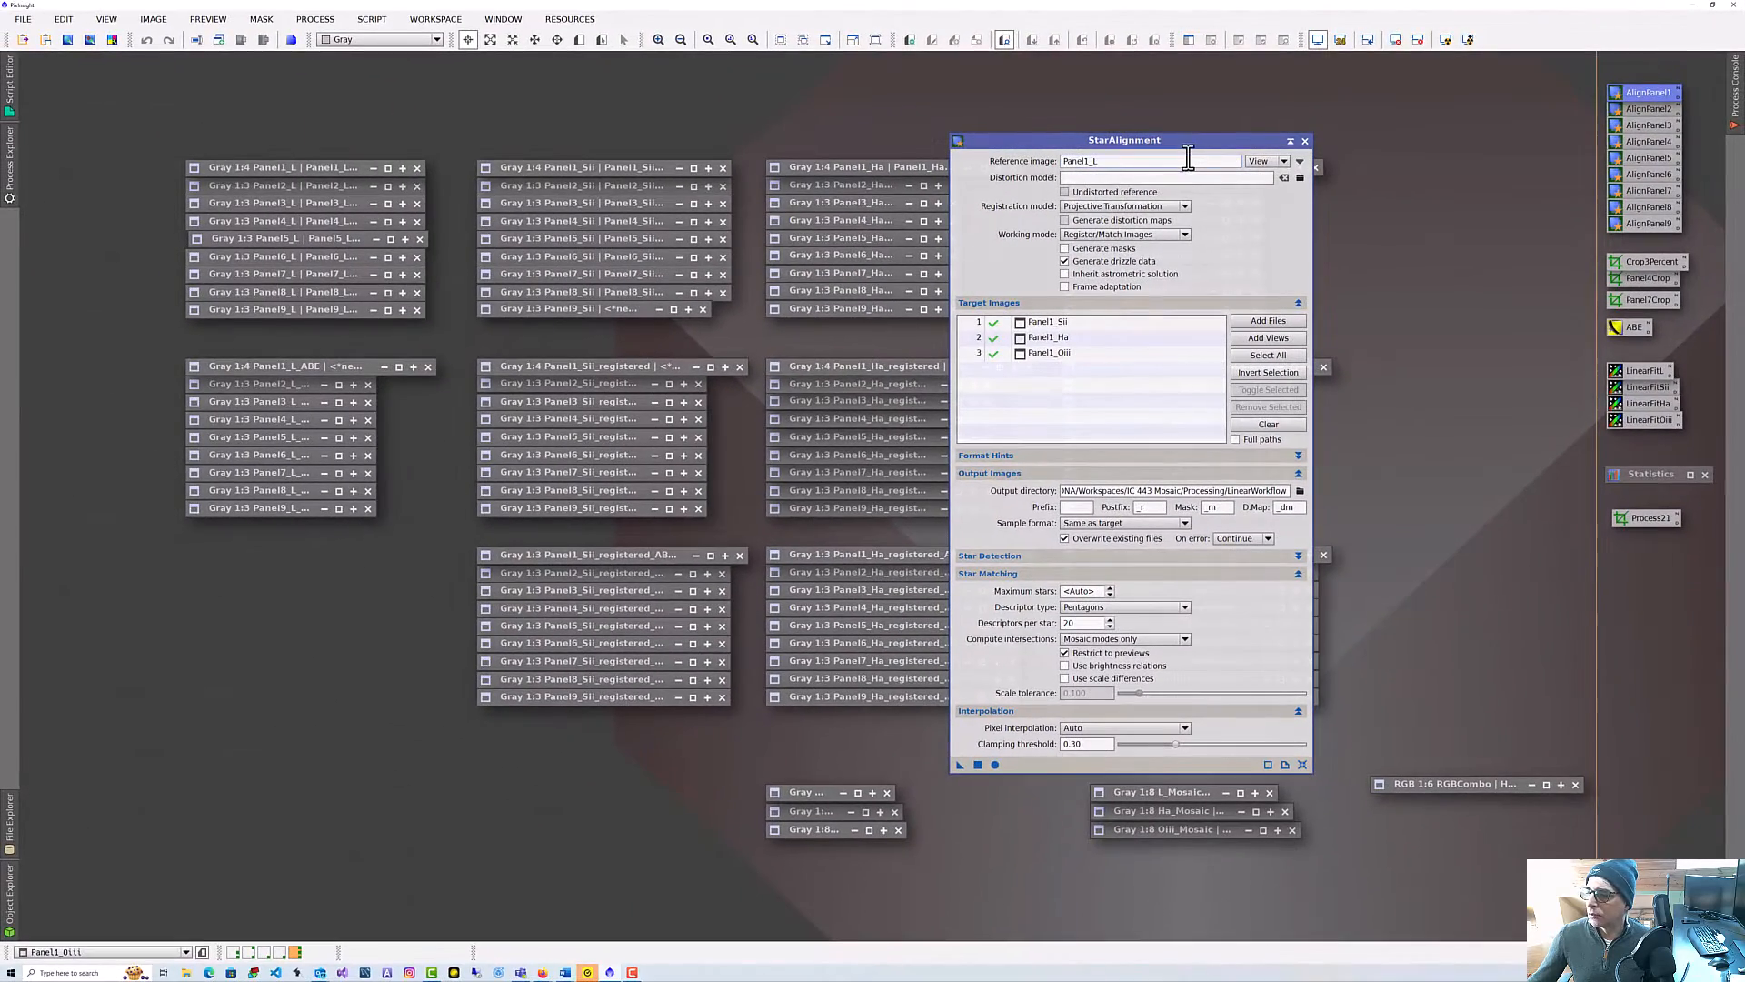
{"action": "left_click", "coordinate": [1290, 142]}
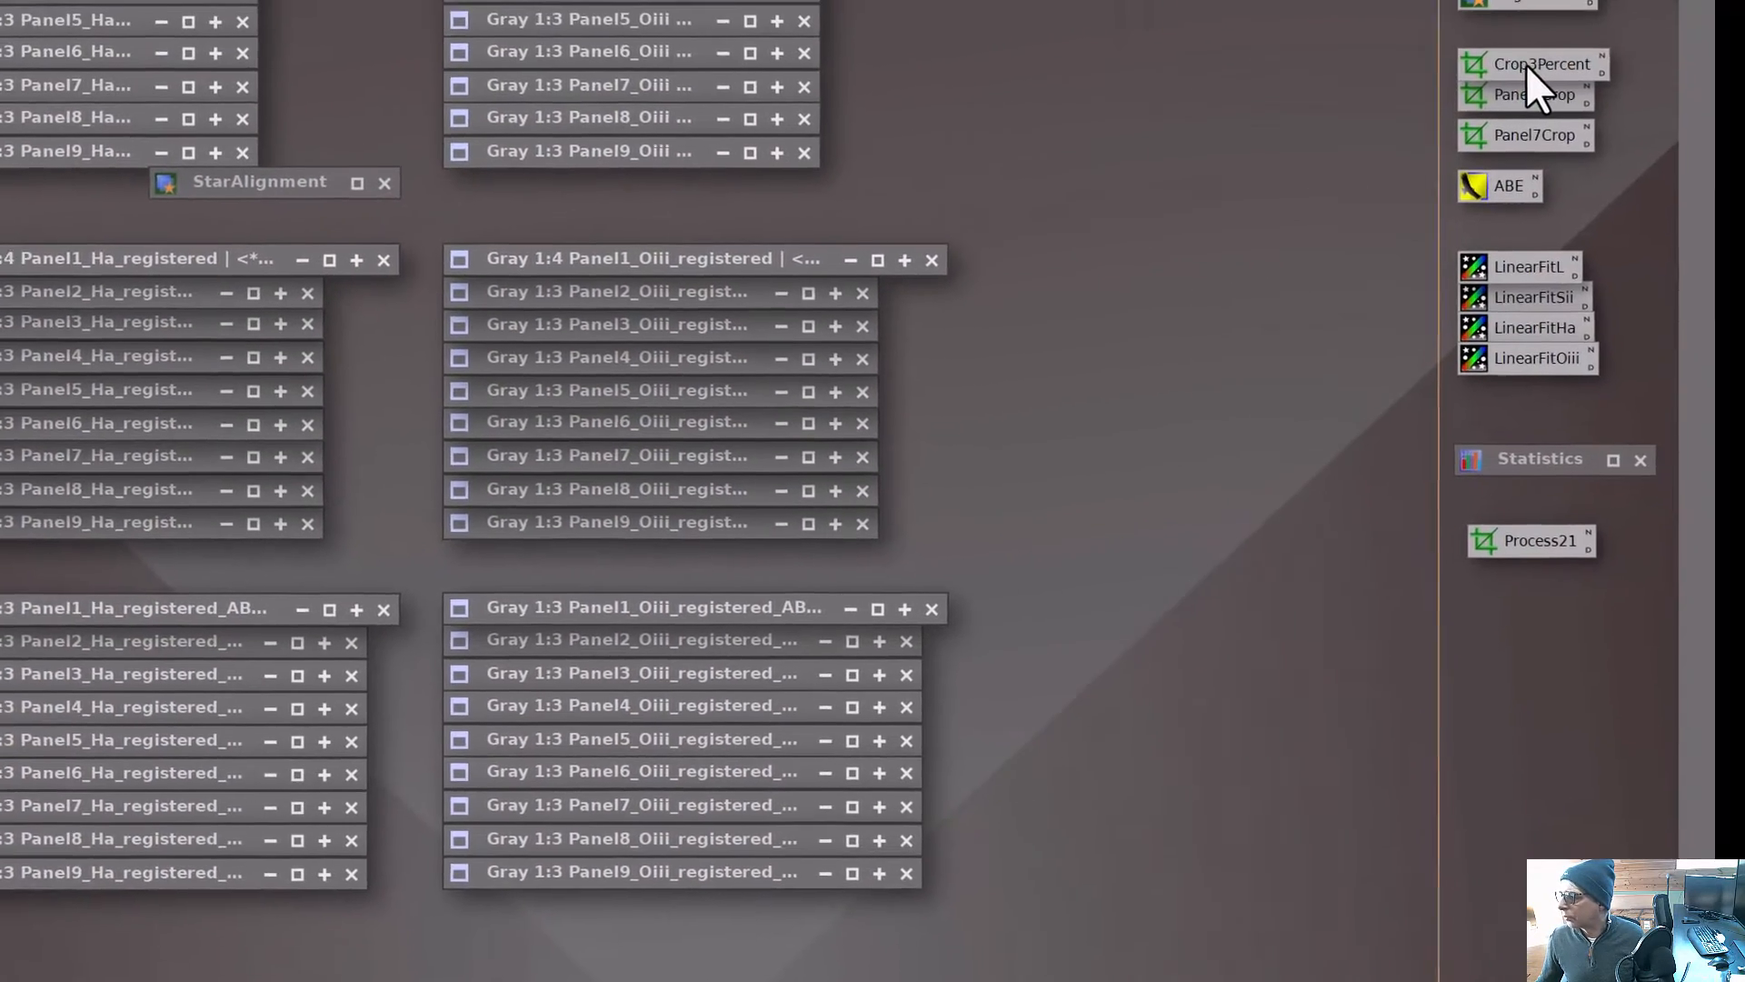
{"action": "double_click", "coordinate": [1677, 42]}
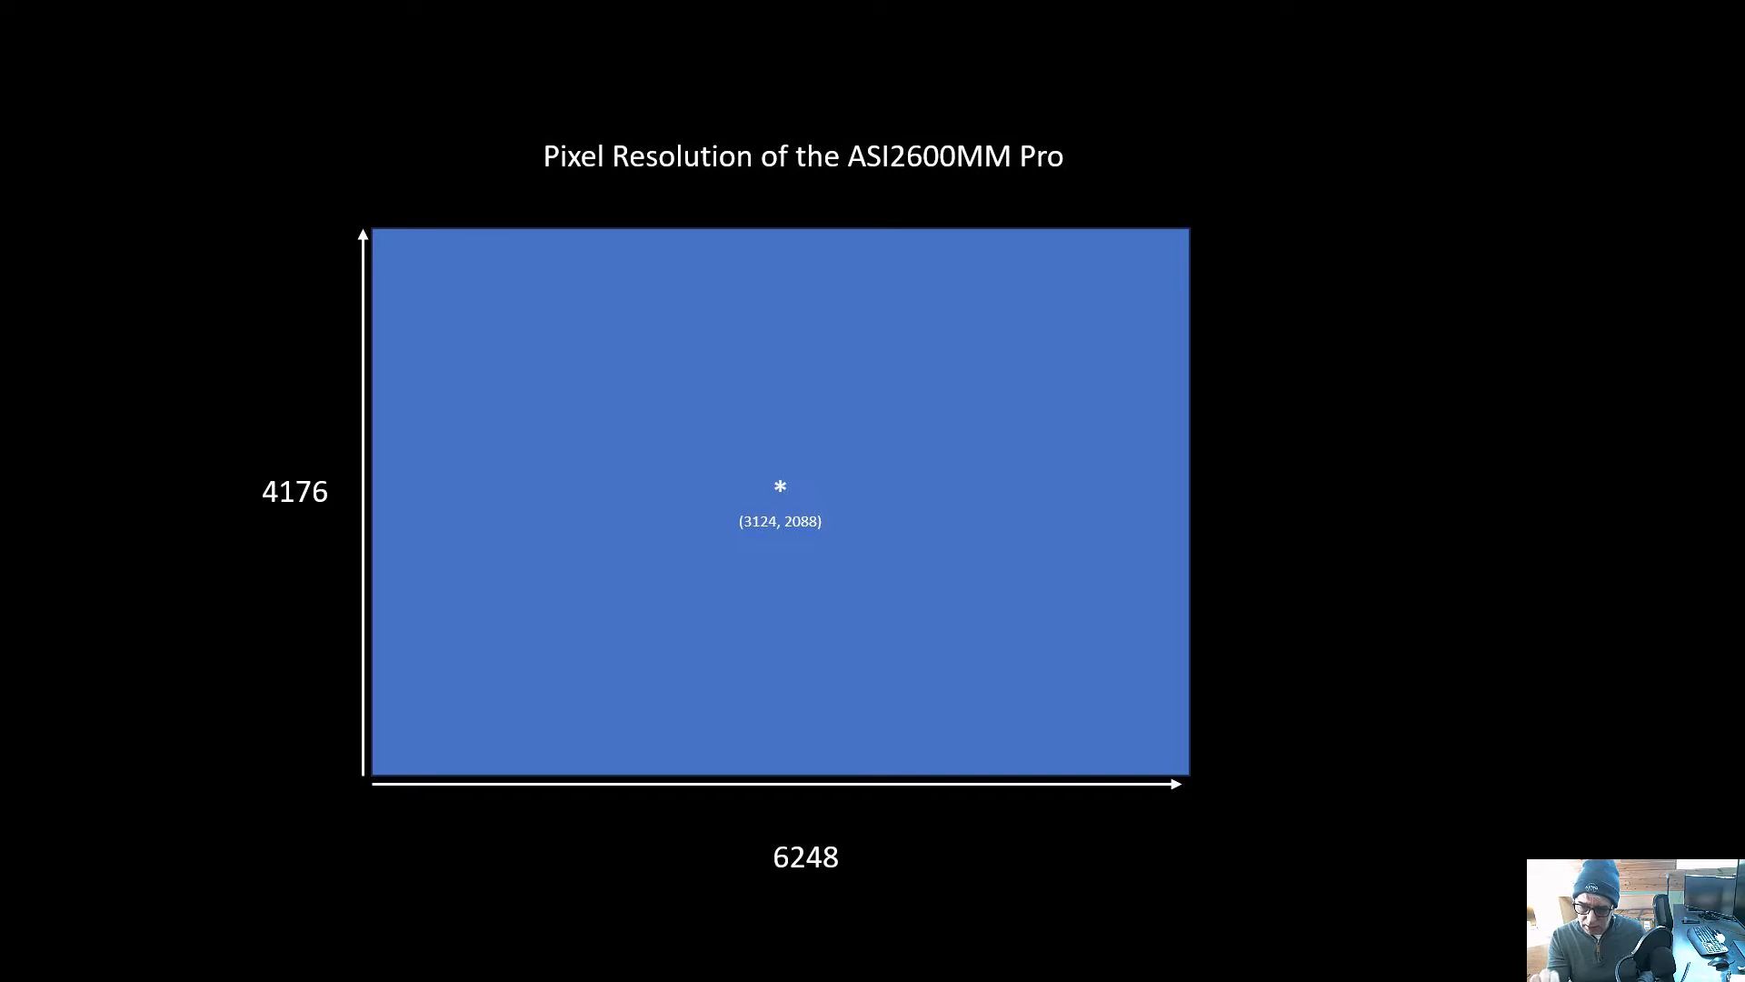
{"action": "key", "text": "Right"}
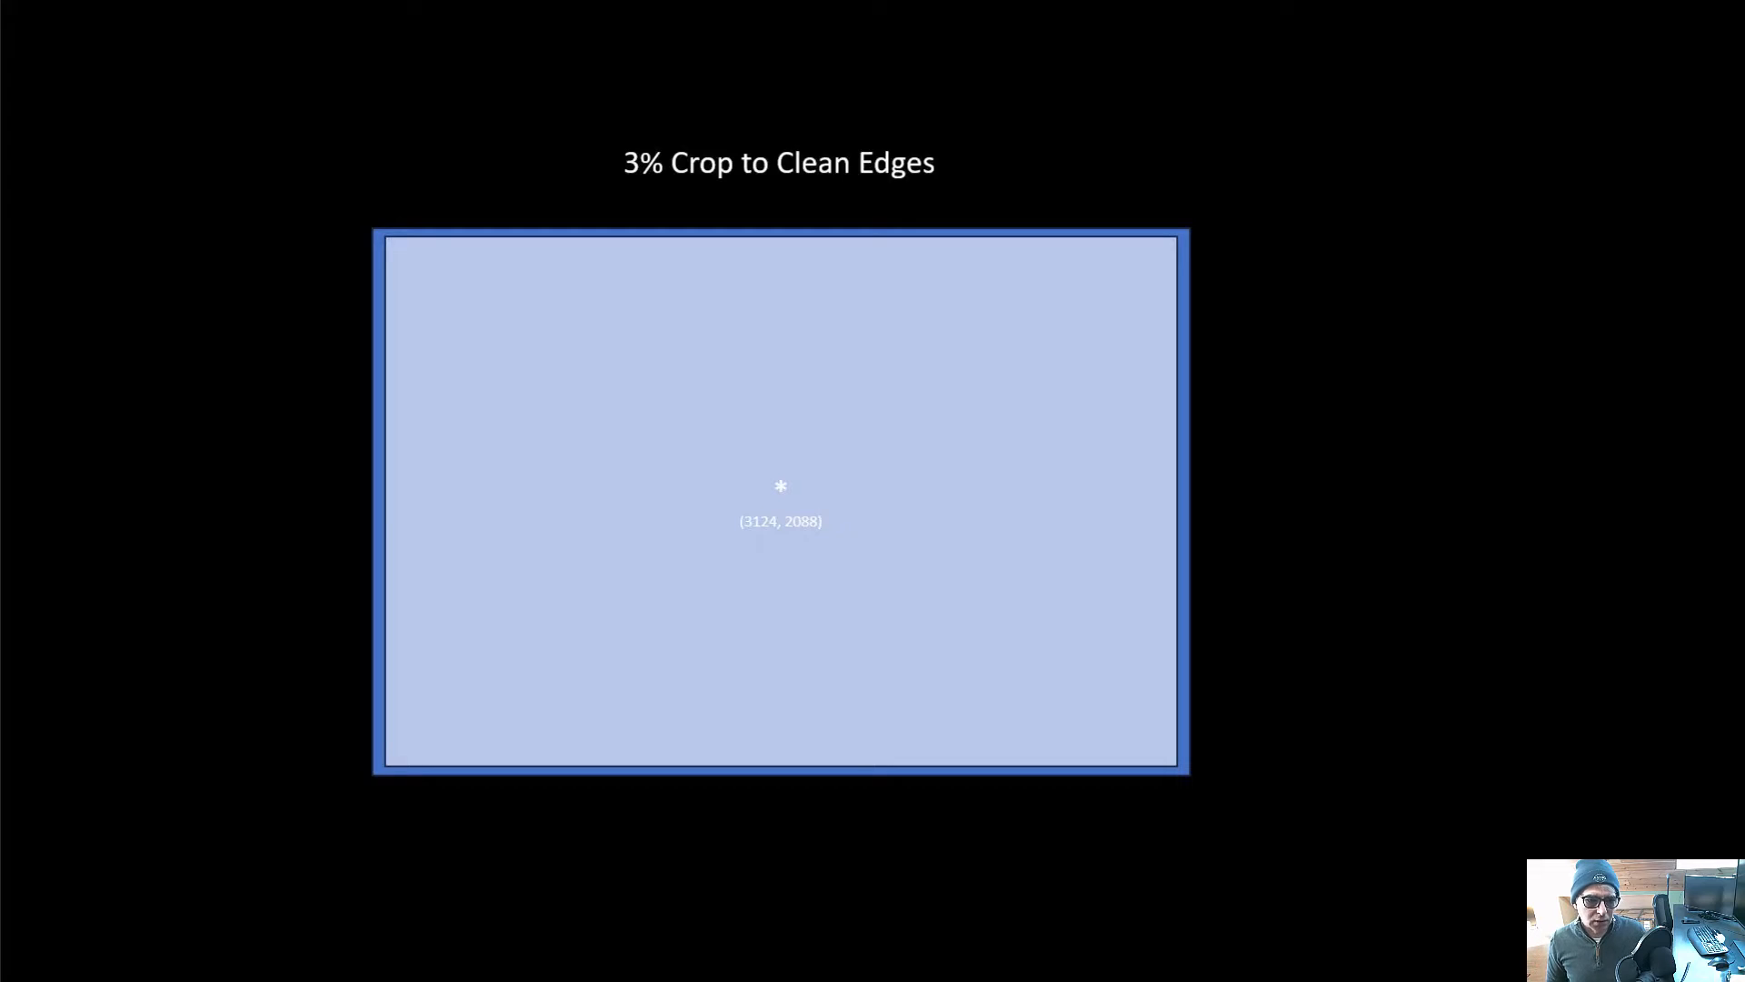
{"action": "key", "text": "Right"}
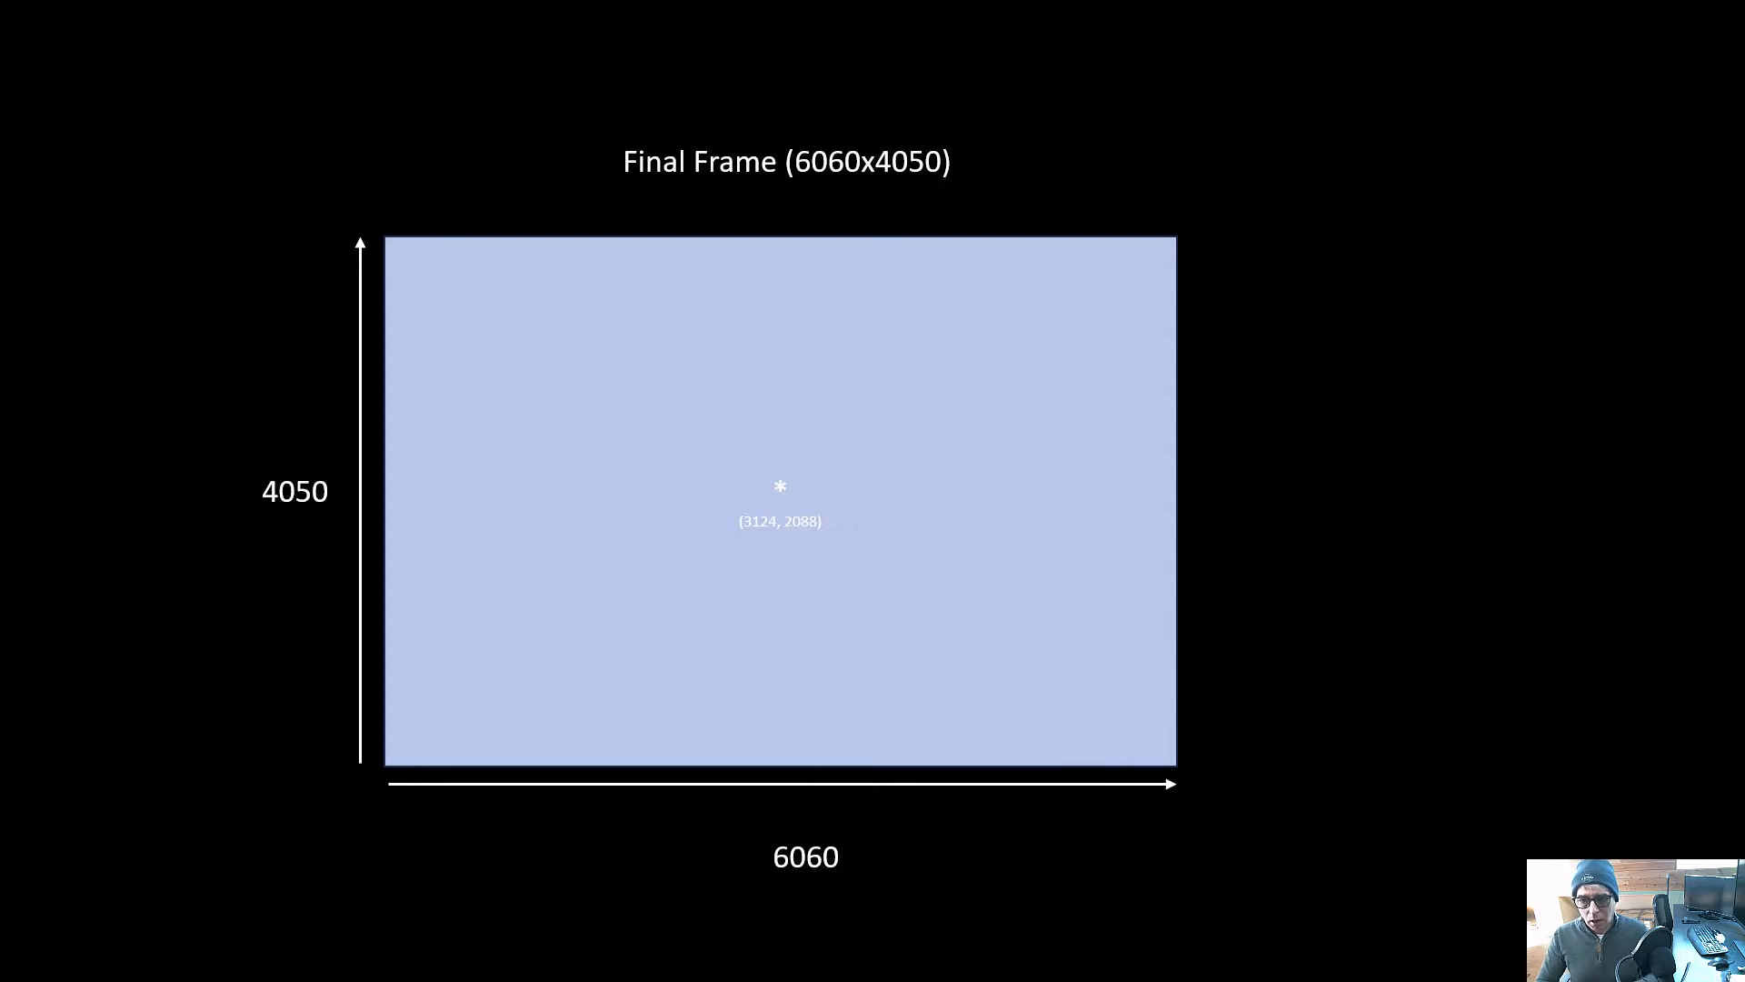
{"action": "key", "text": "Right"}
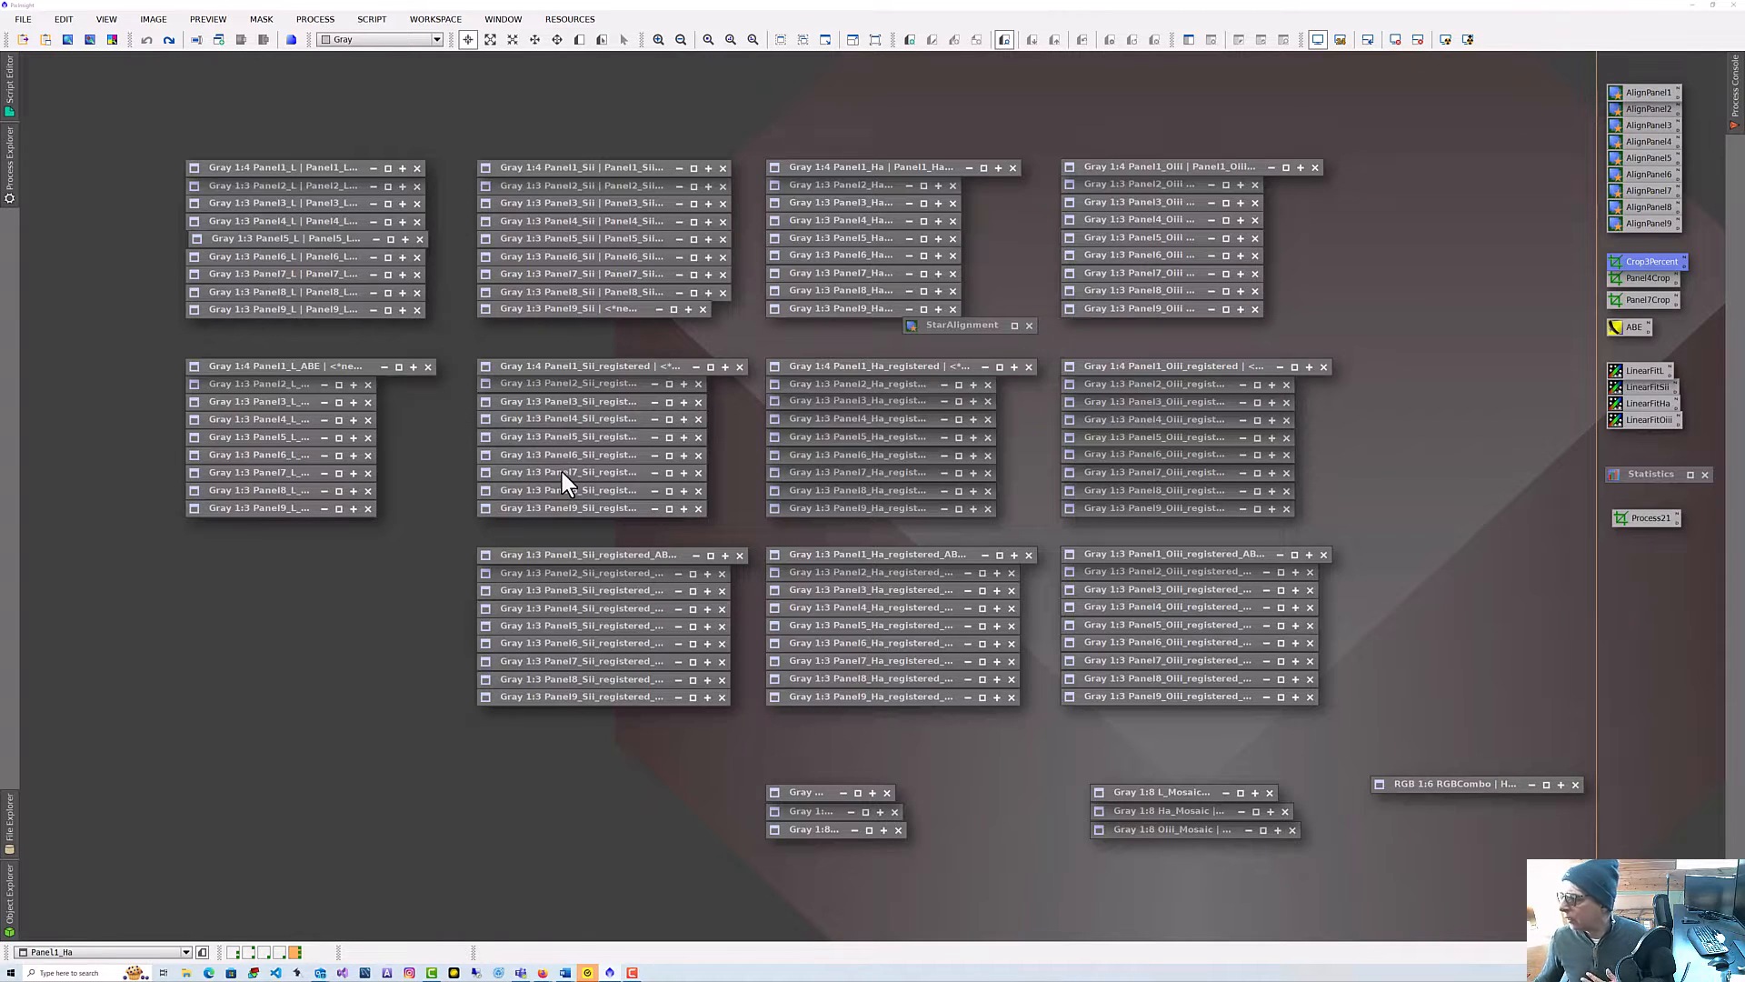
Open the Panel4 Sii registered image to inspect it, then collapse it again.
{"action": "double_click", "coordinate": [576, 423]}
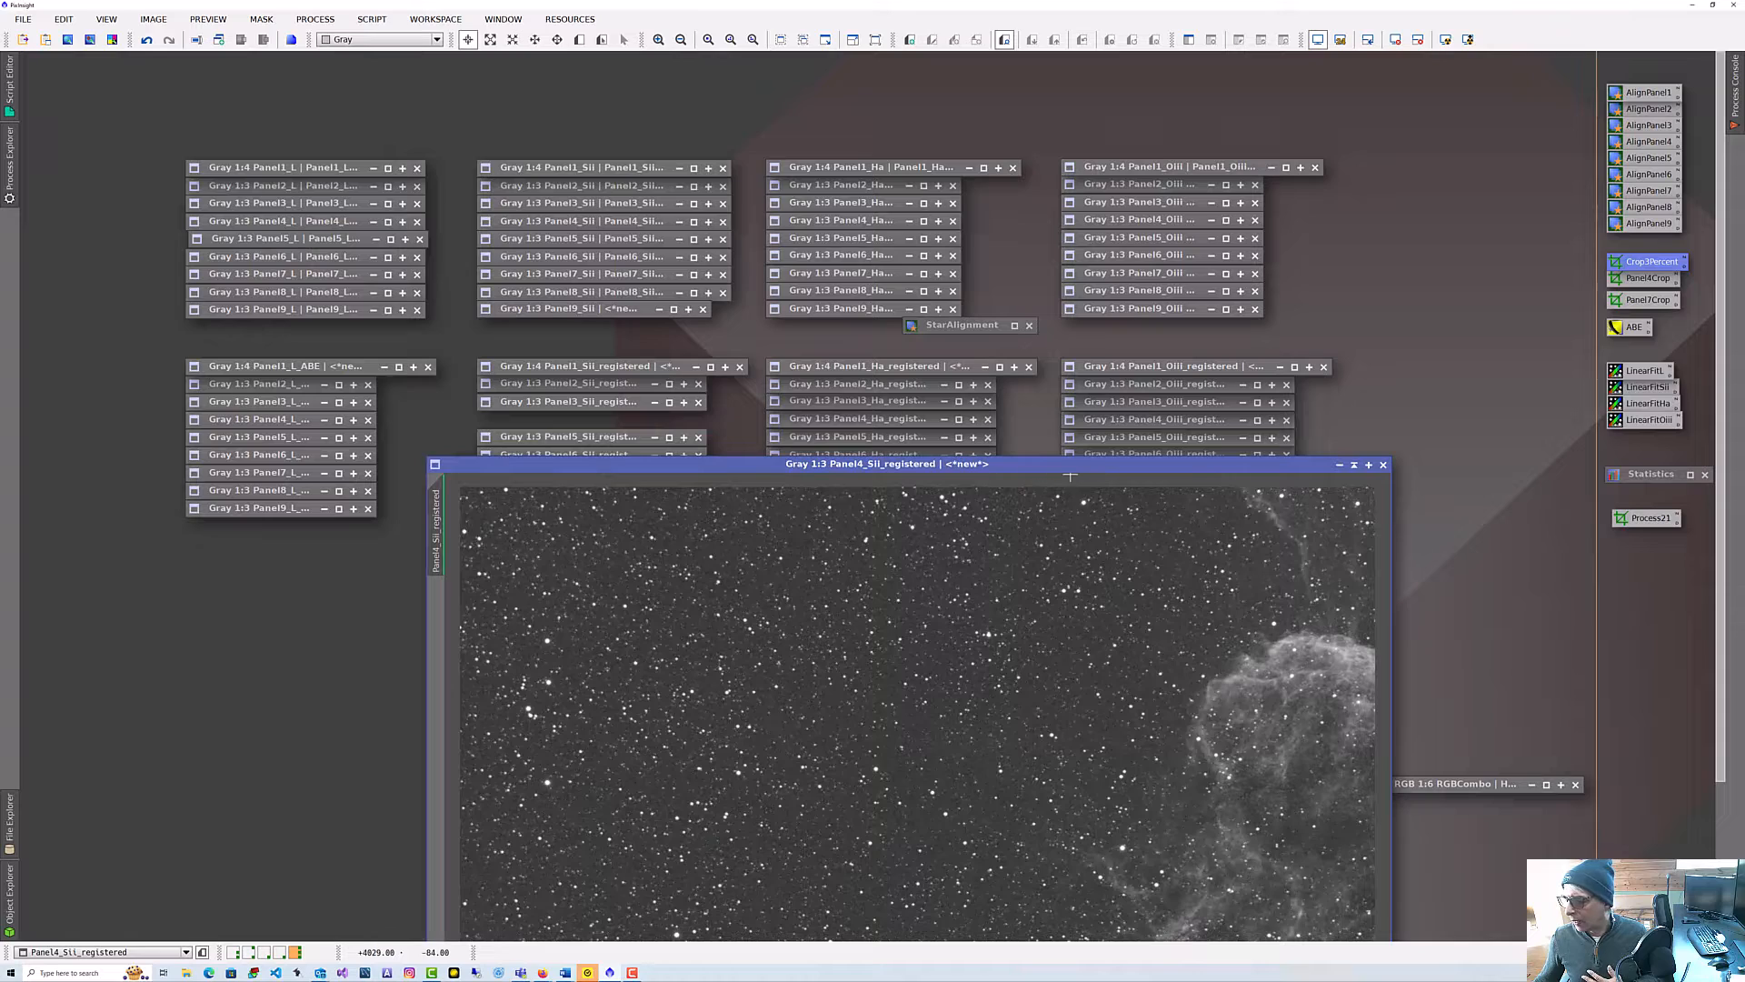
{"action": "left_click_drag", "start_coordinate": [1069, 467], "coordinate": [1023, 200]}
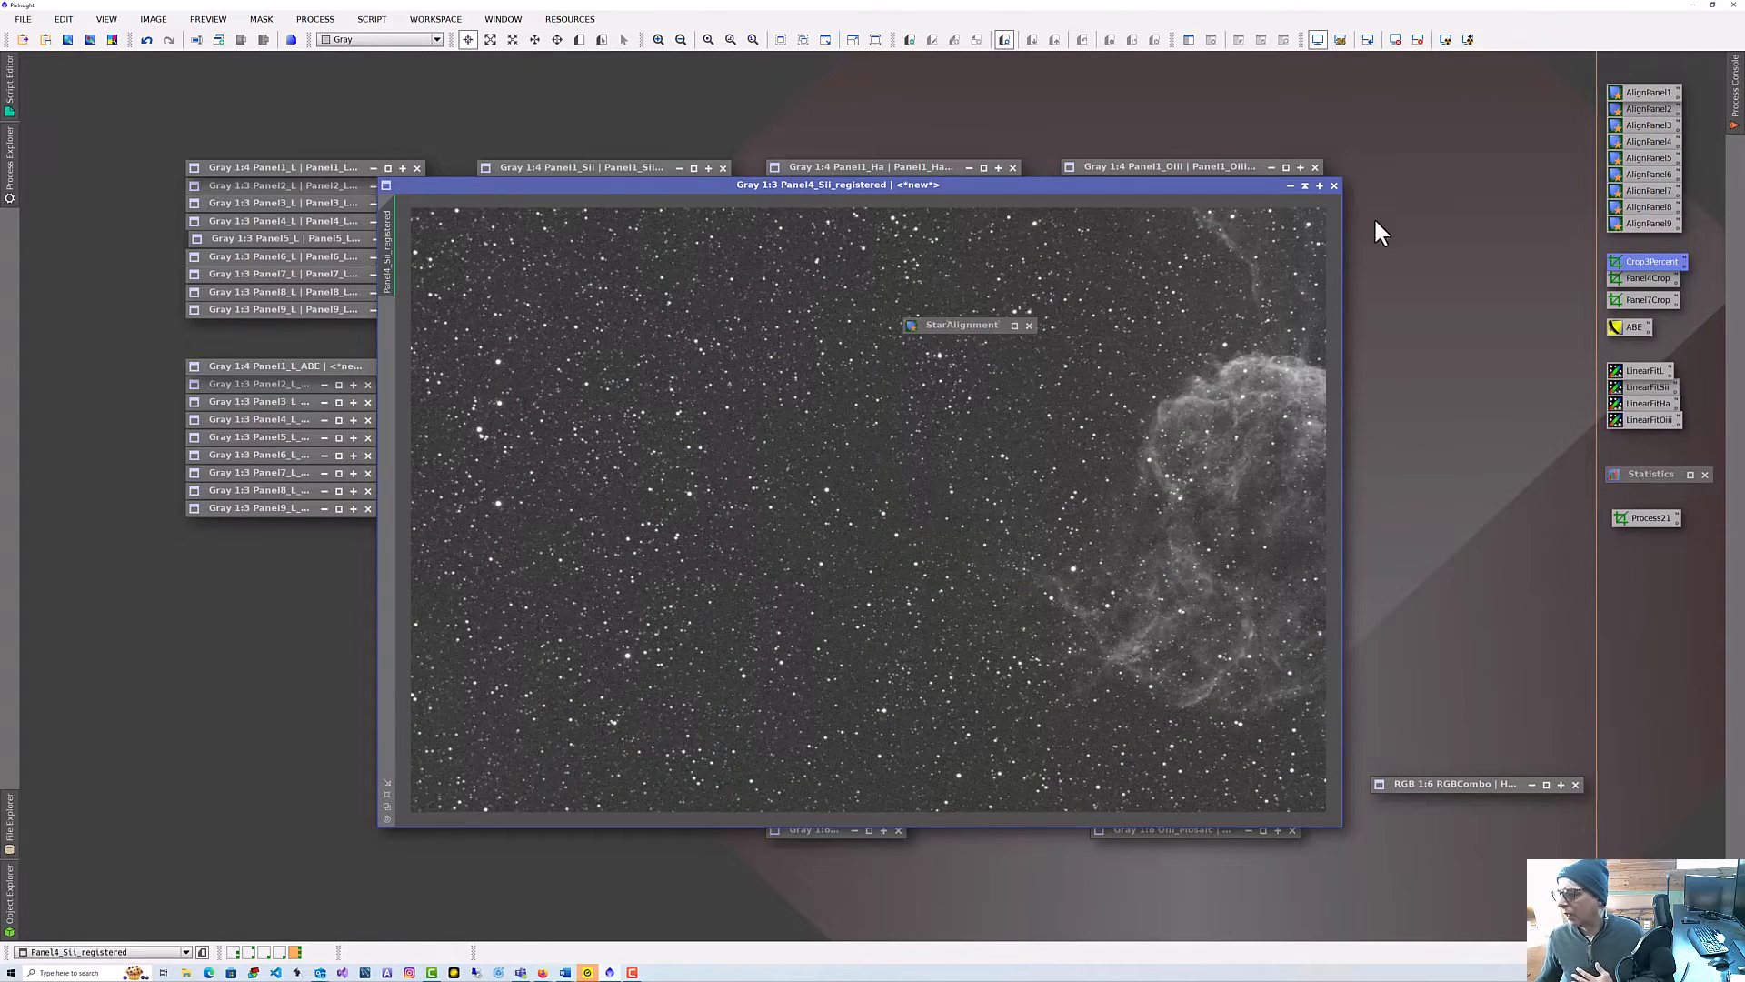
{"action": "left_click", "coordinate": [1303, 187]}
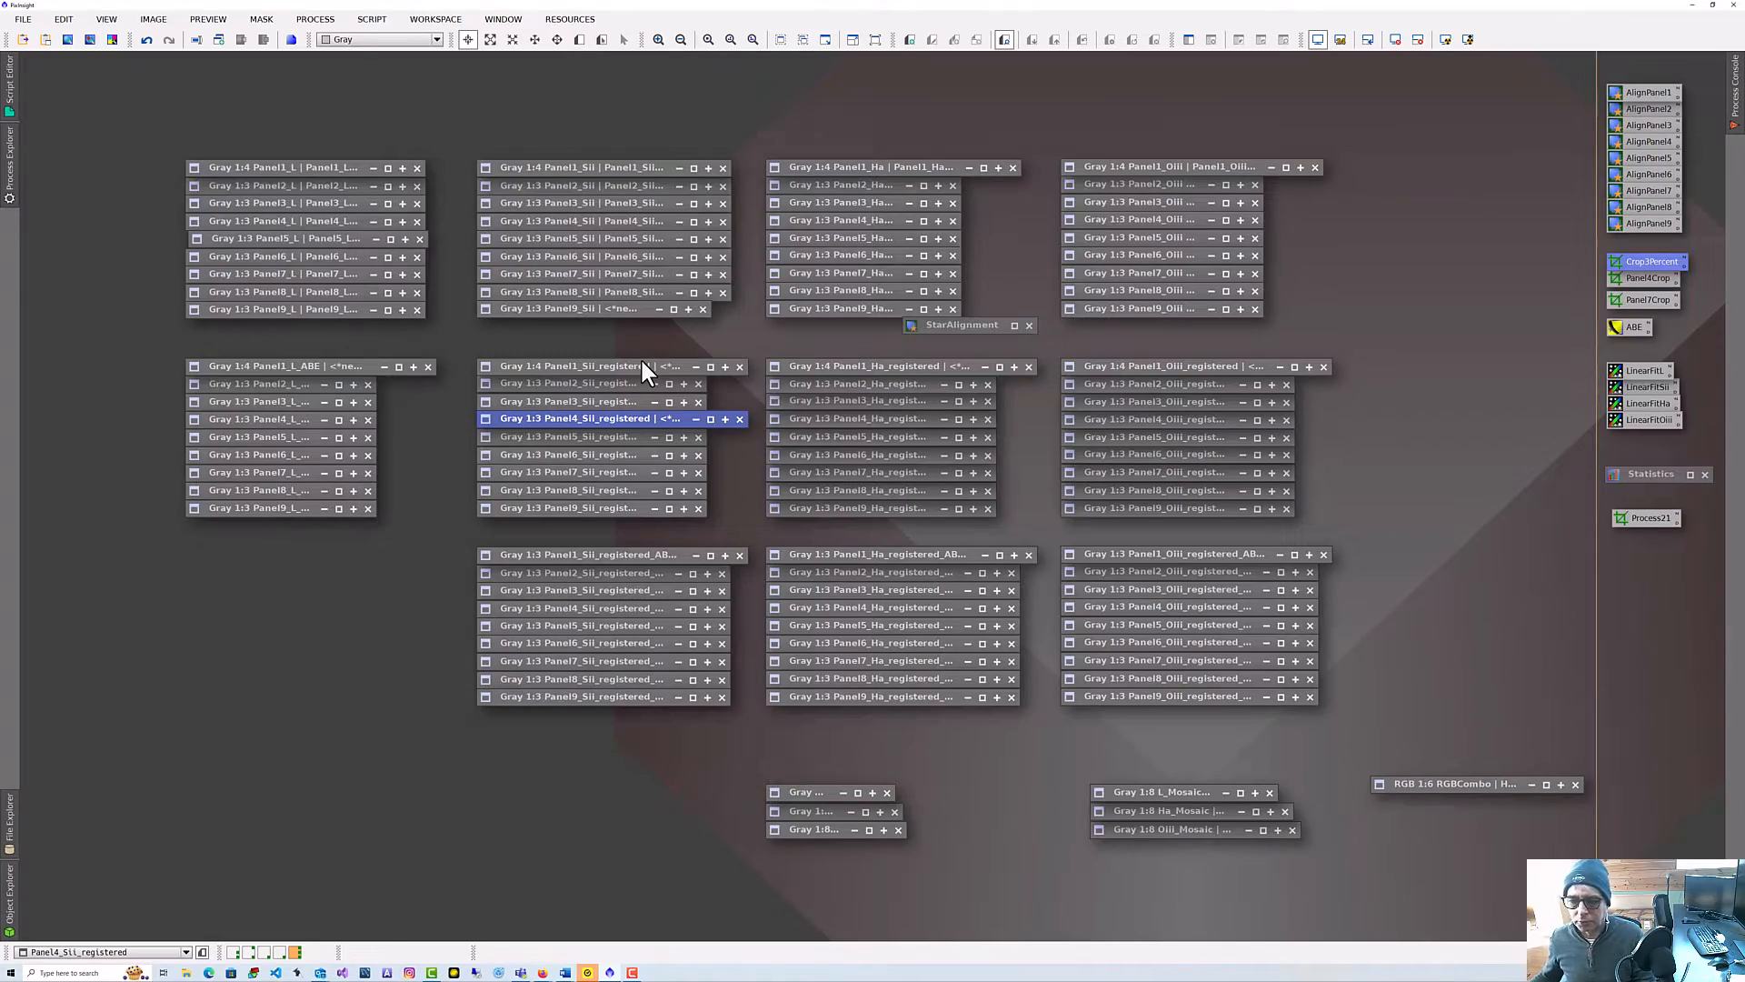
Open the Panel4 Ha registered ABE image to inspect it, then collapse it again.
{"action": "double_click", "coordinate": [898, 611]}
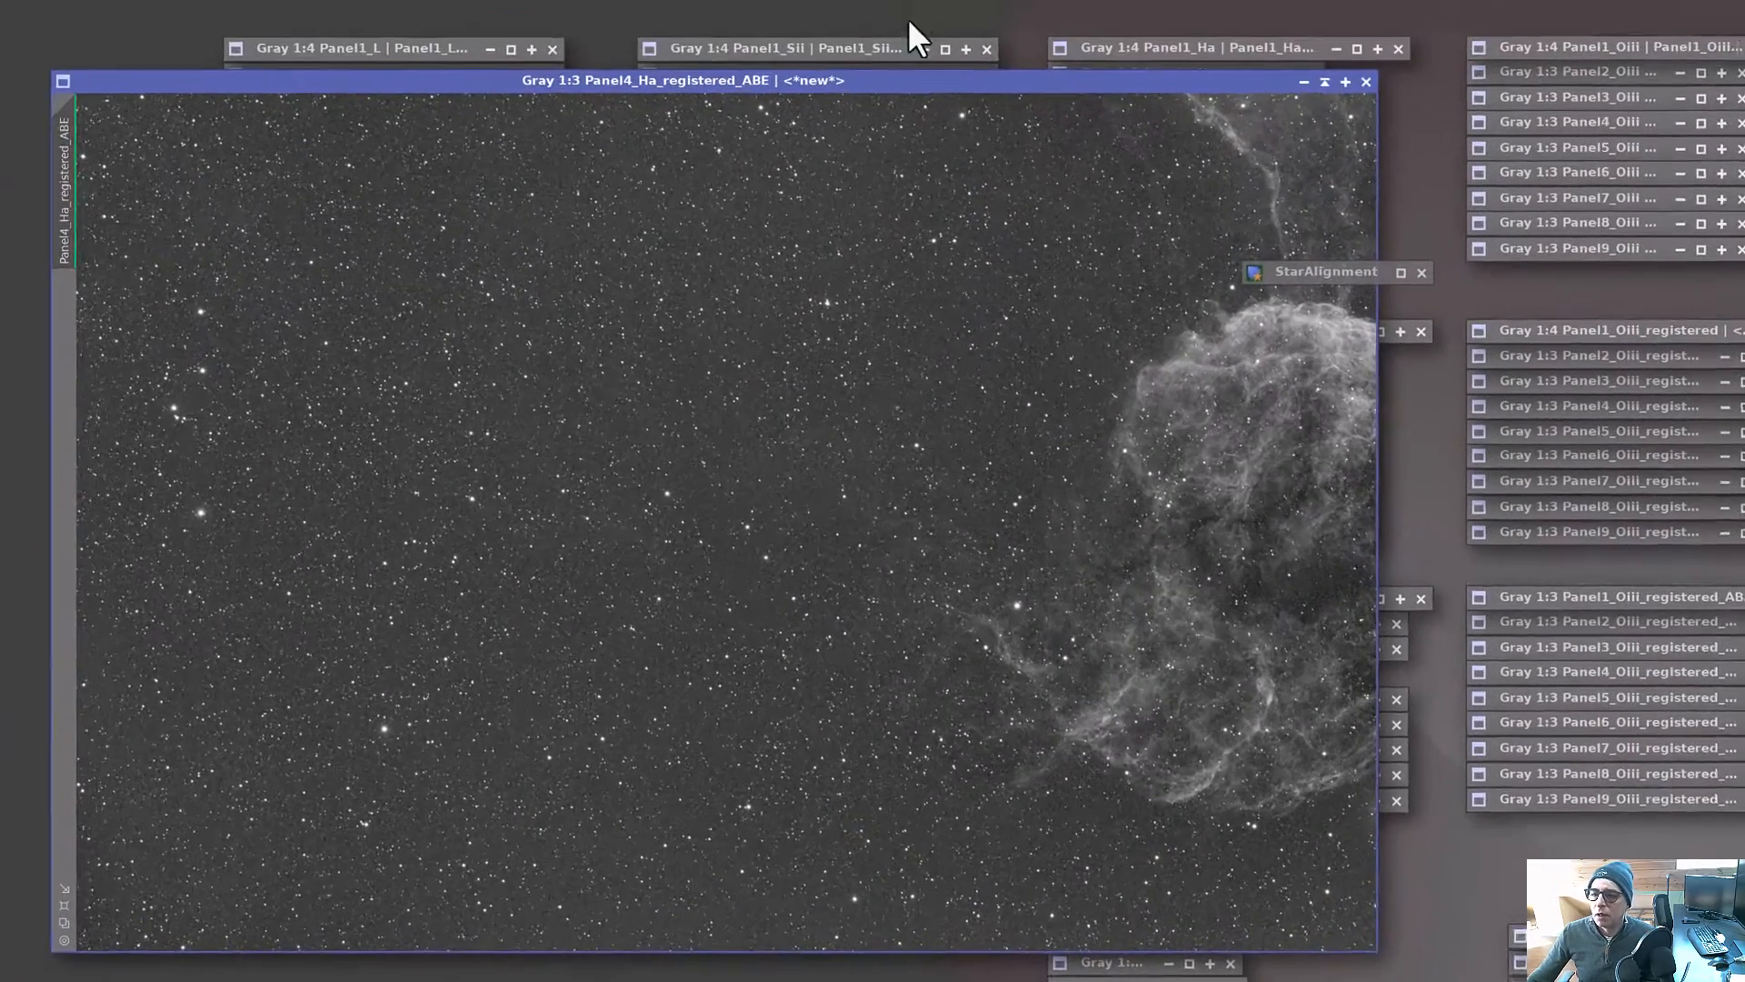
{"action": "left_click_drag", "start_coordinate": [727, 160], "coordinate": [845, 144]}
{"action": "left_click_drag", "start_coordinate": [1082, 47], "coordinate": [1169, 32]}
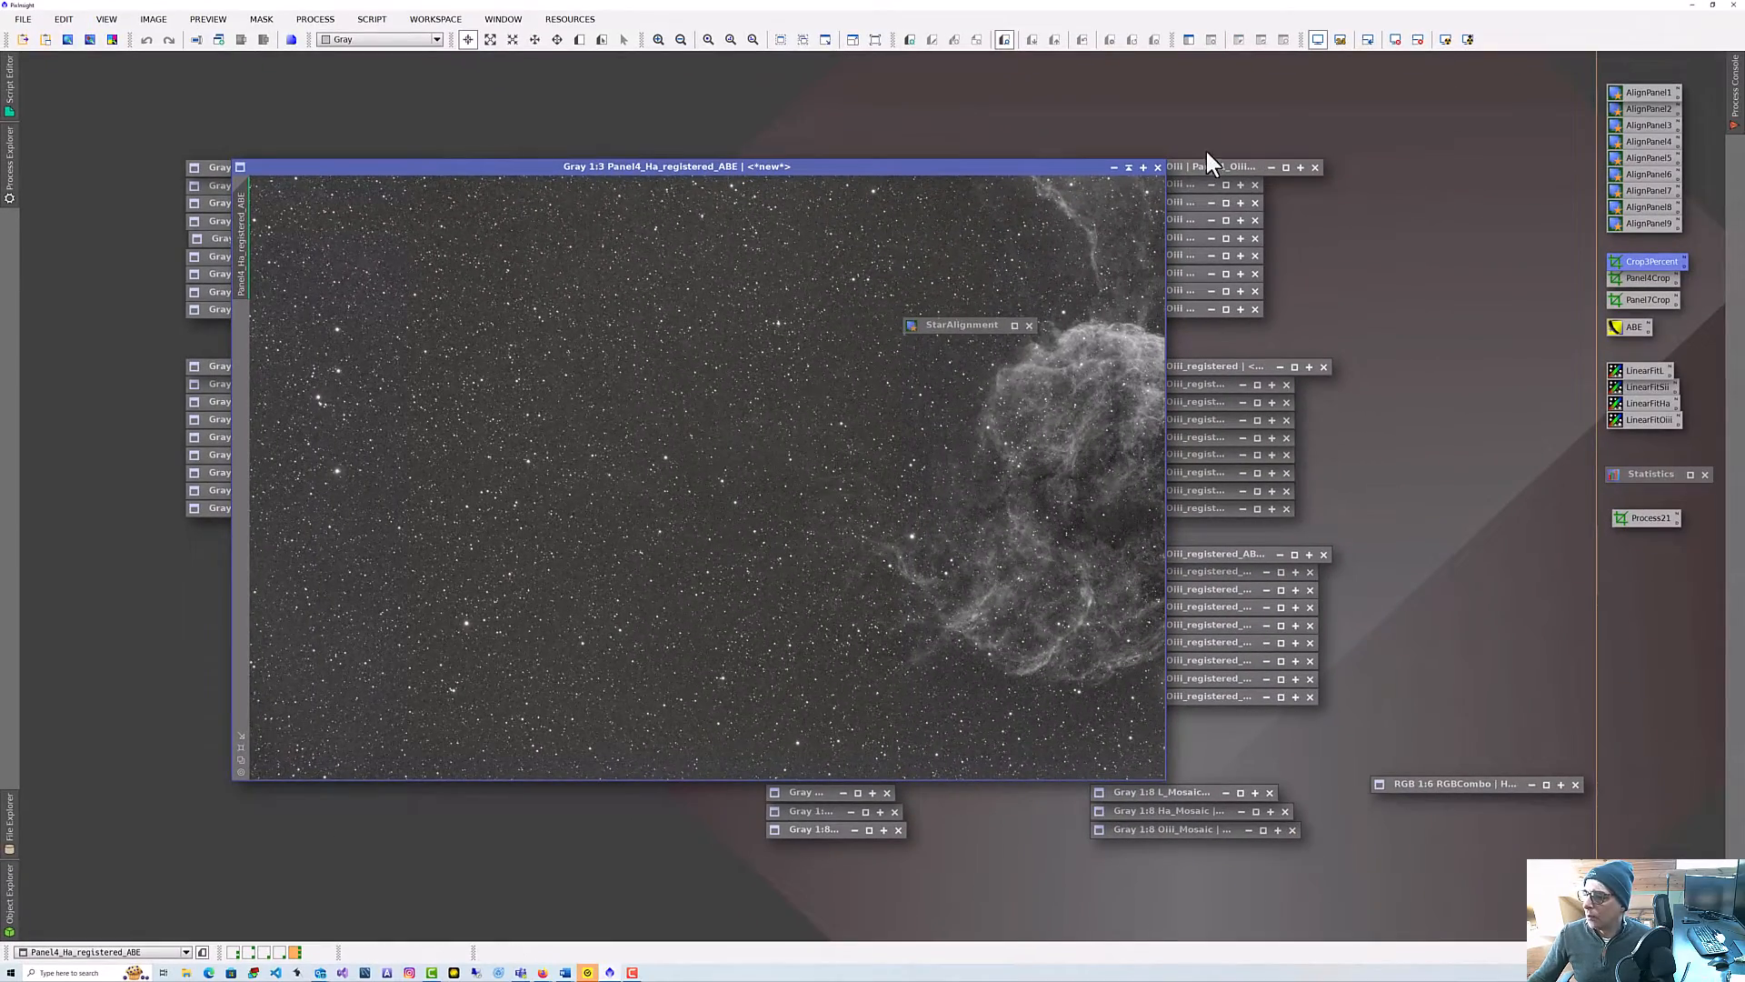
{"action": "left_click", "coordinate": [1128, 168]}
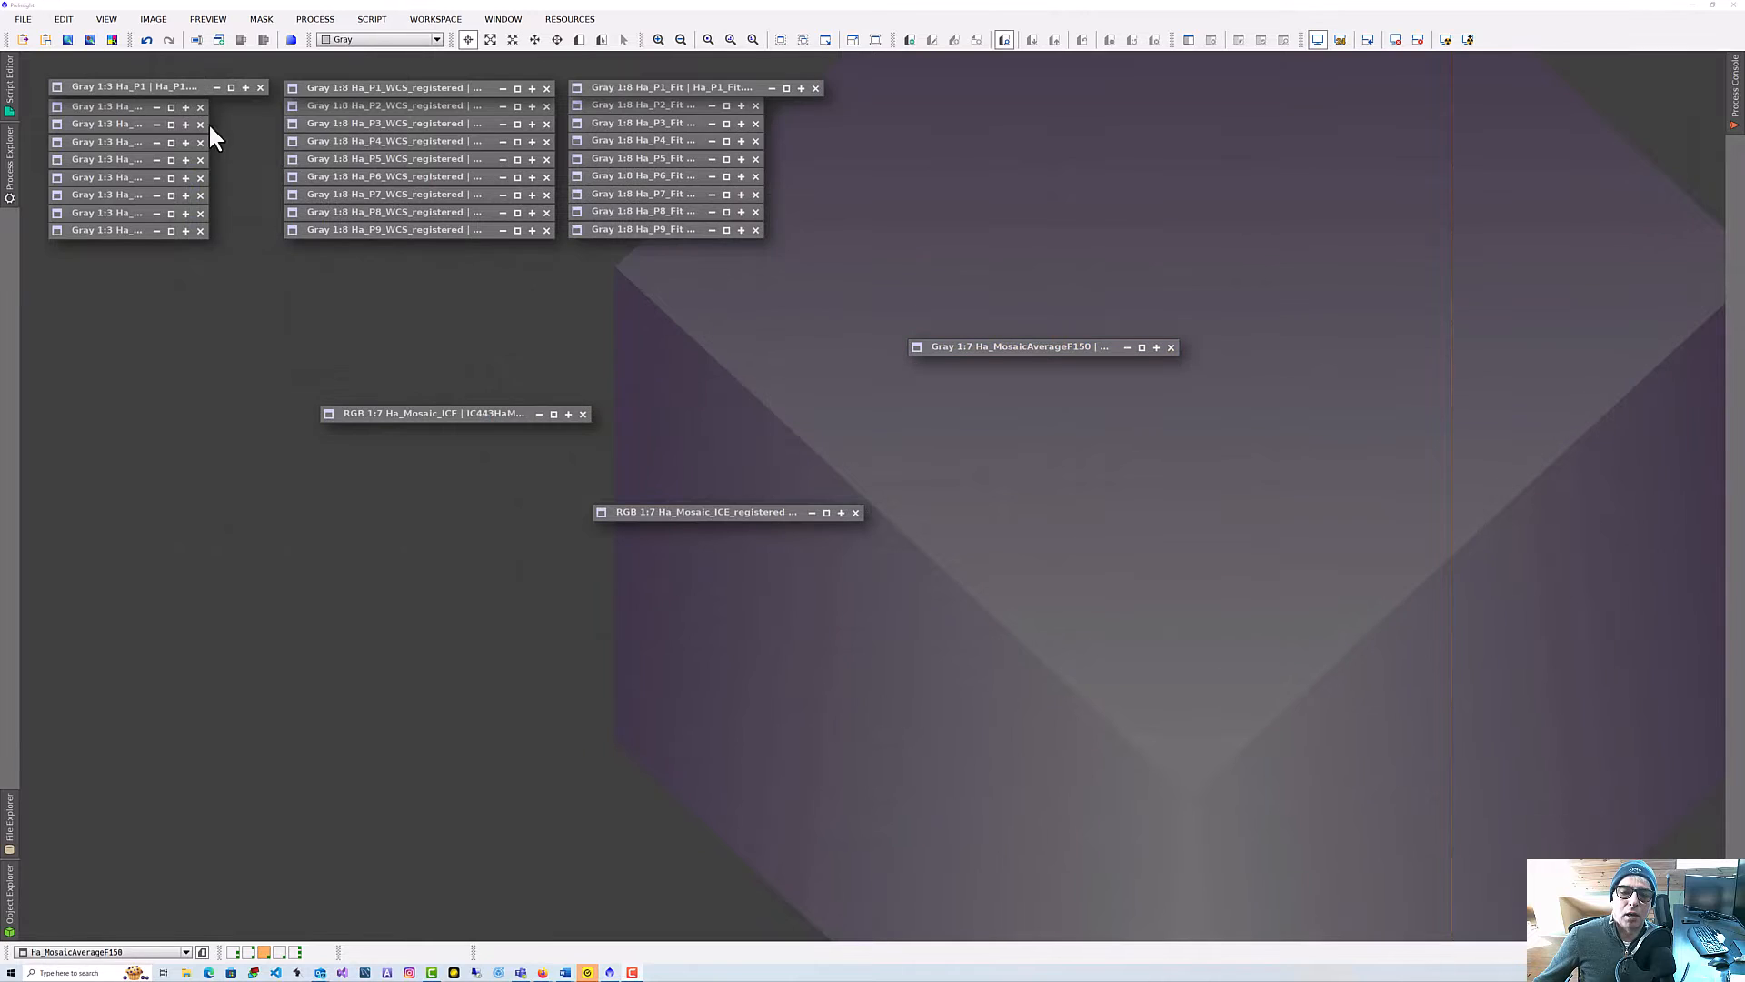
Open the Ha_P1 image in the Ha workspace to inspect it, then collapse it again.
{"action": "double_click", "coordinate": [143, 88]}
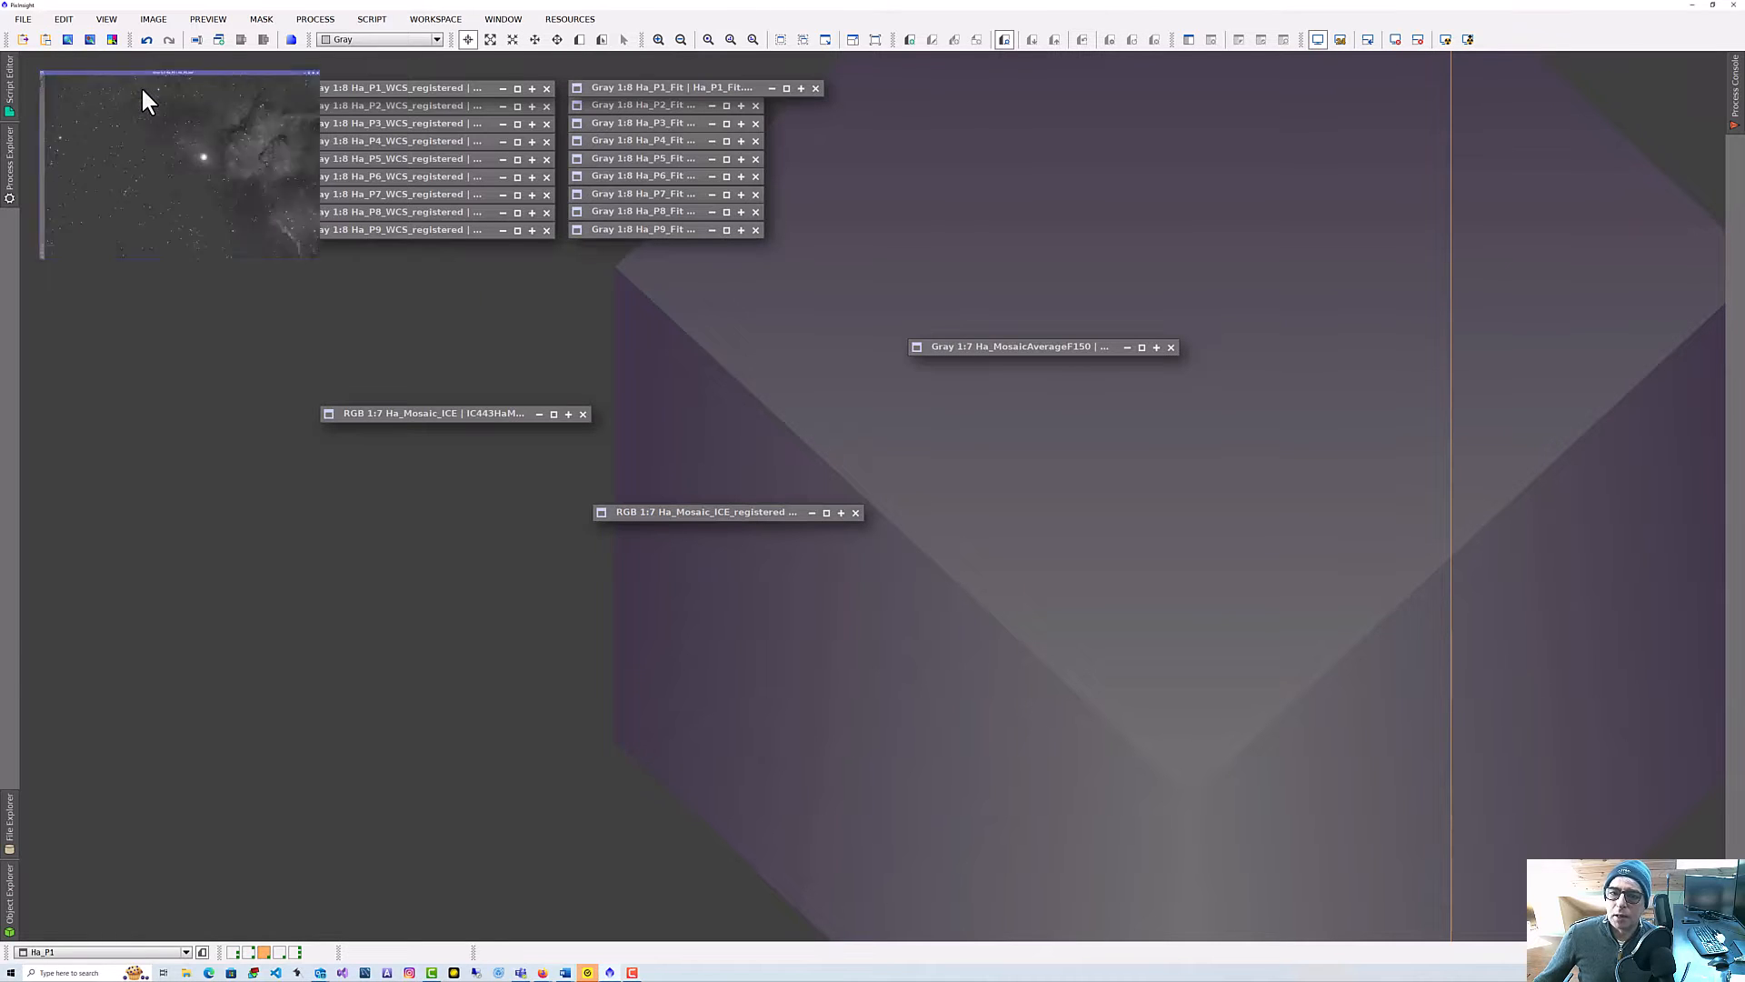
{"action": "left_click_drag", "start_coordinate": [677, 58], "coordinate": [1001, 105]}
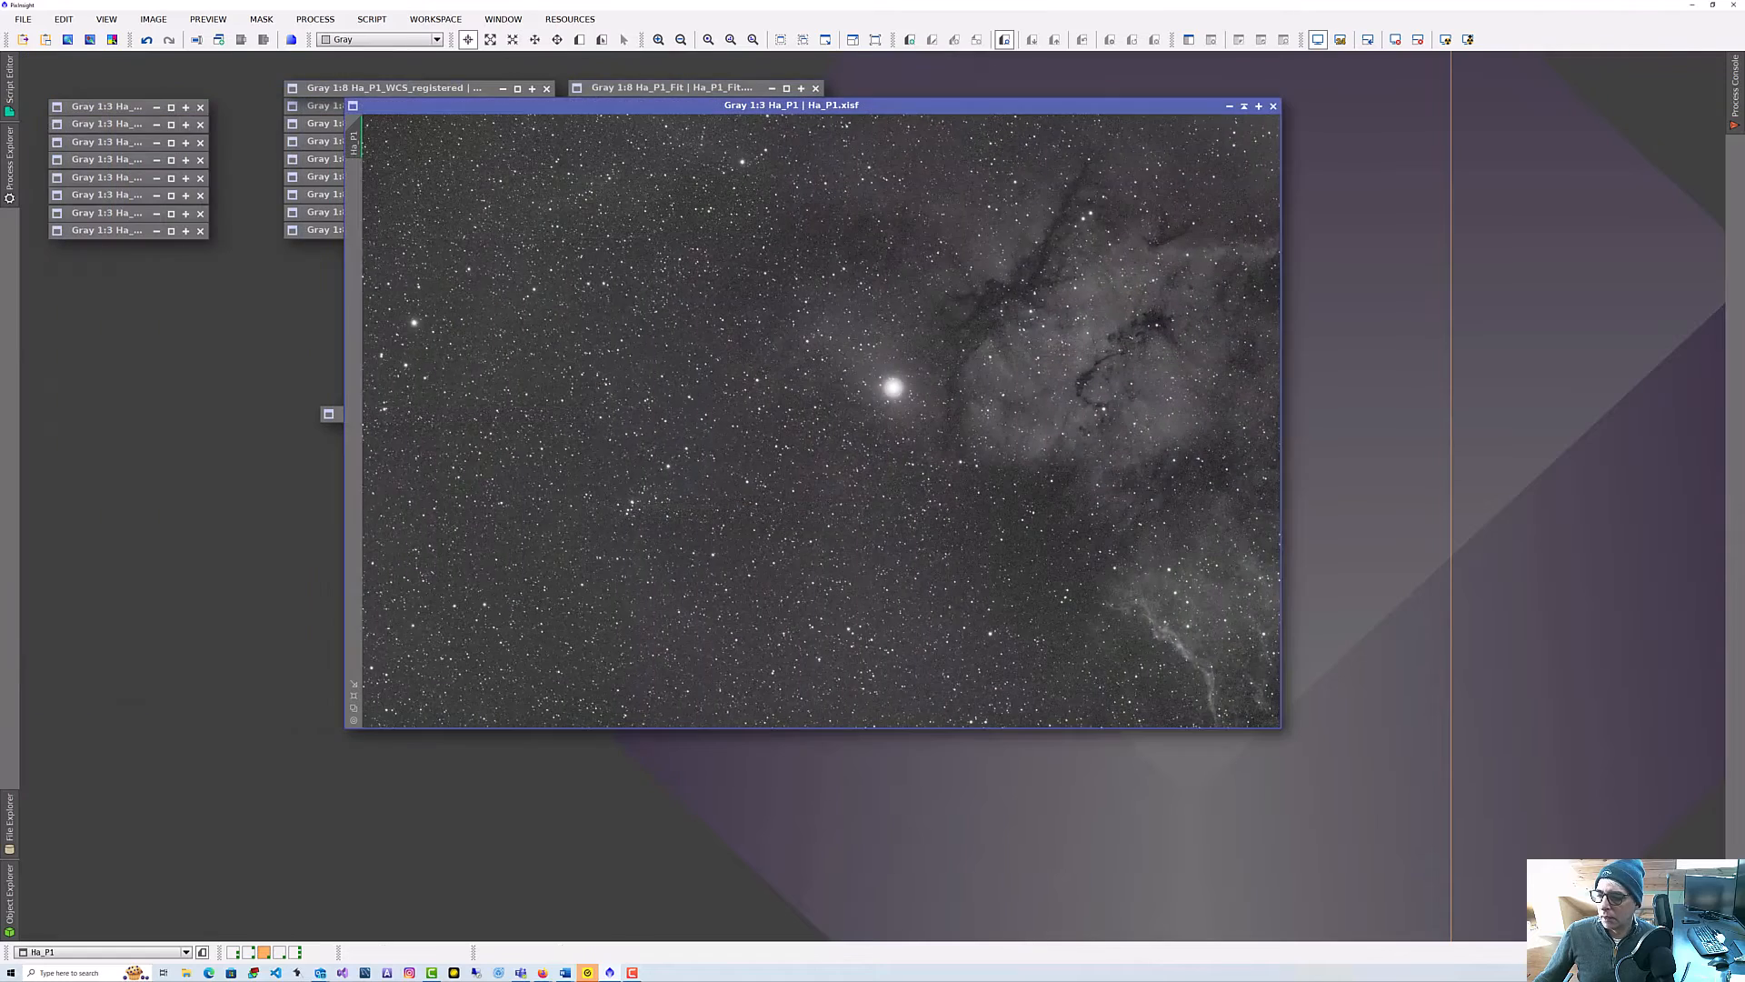
{"action": "left_click", "coordinate": [1245, 105]}
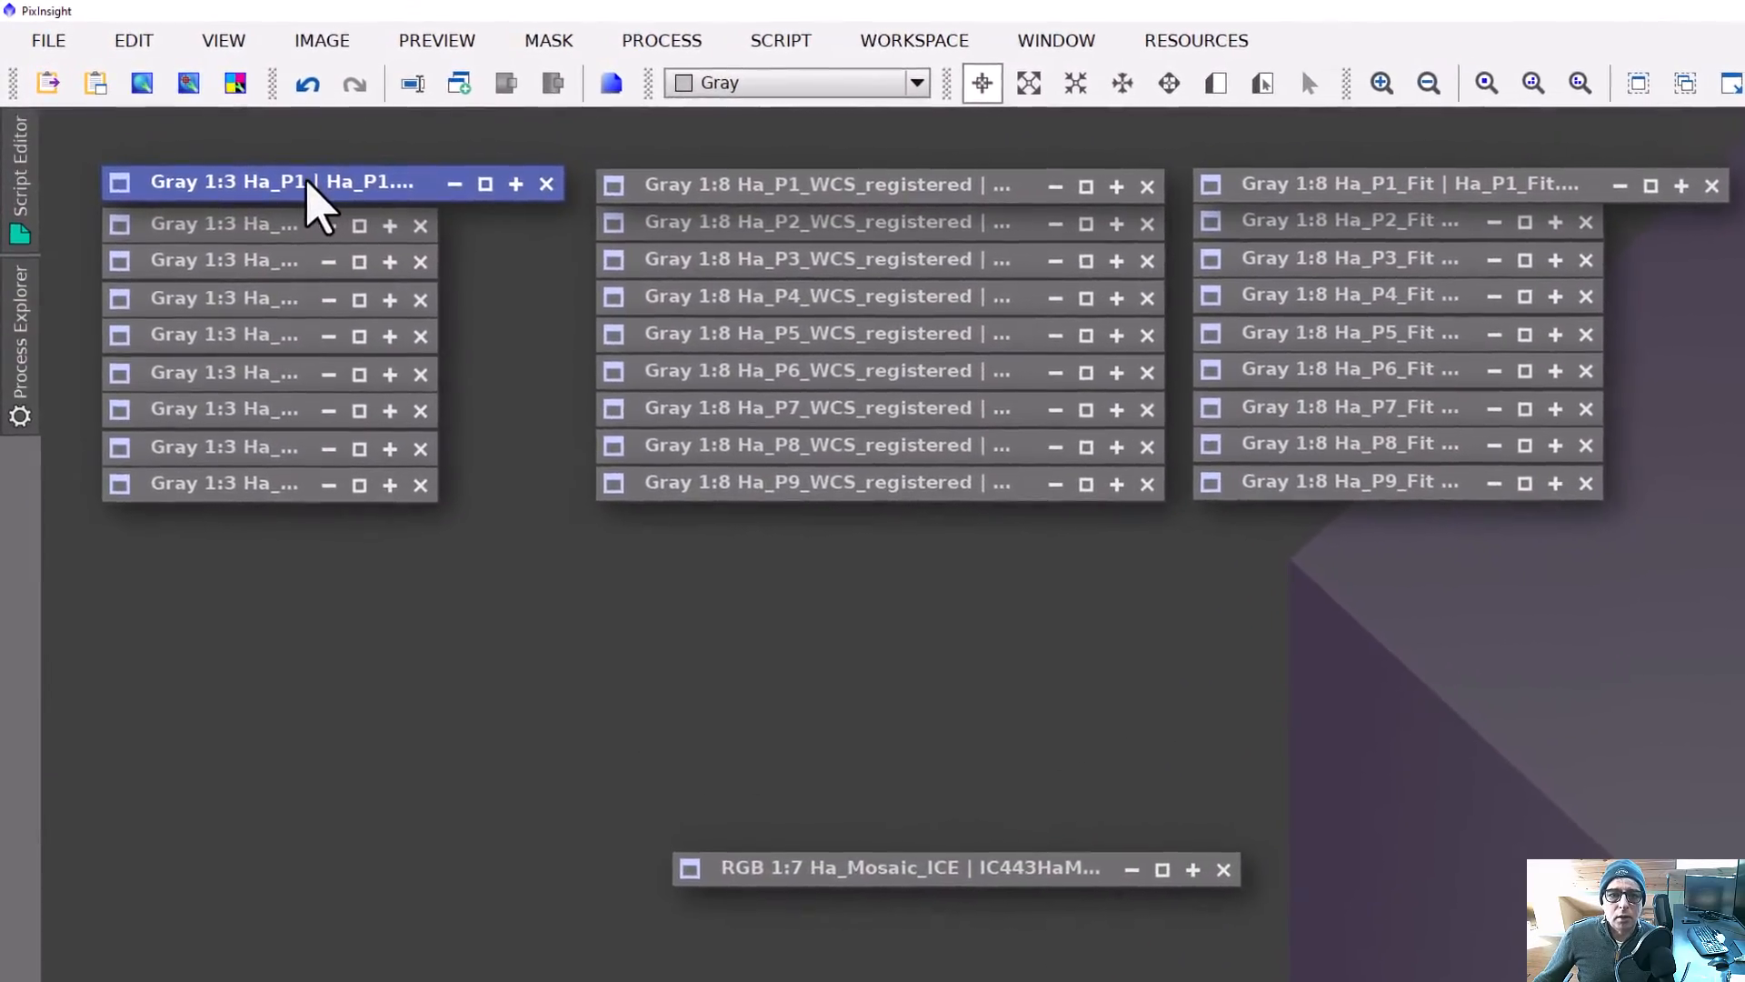
{"action": "left_click", "coordinate": [48, 40]}
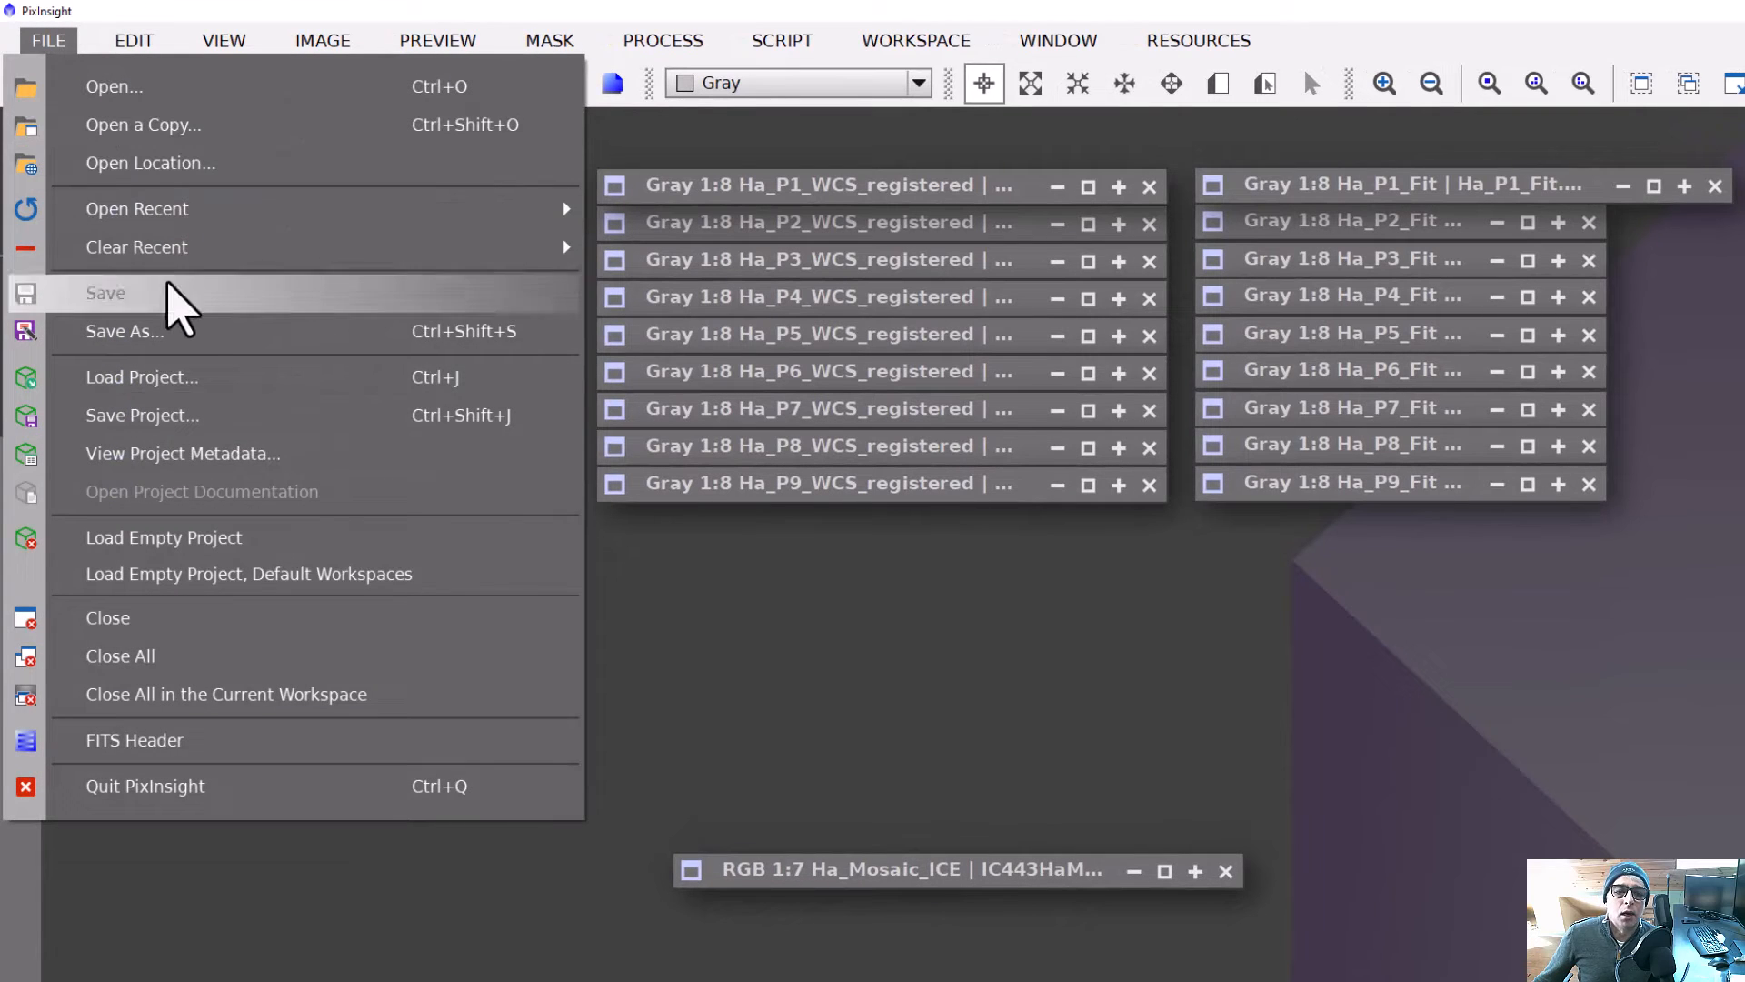
{"action": "left_click", "coordinate": [200, 336]}
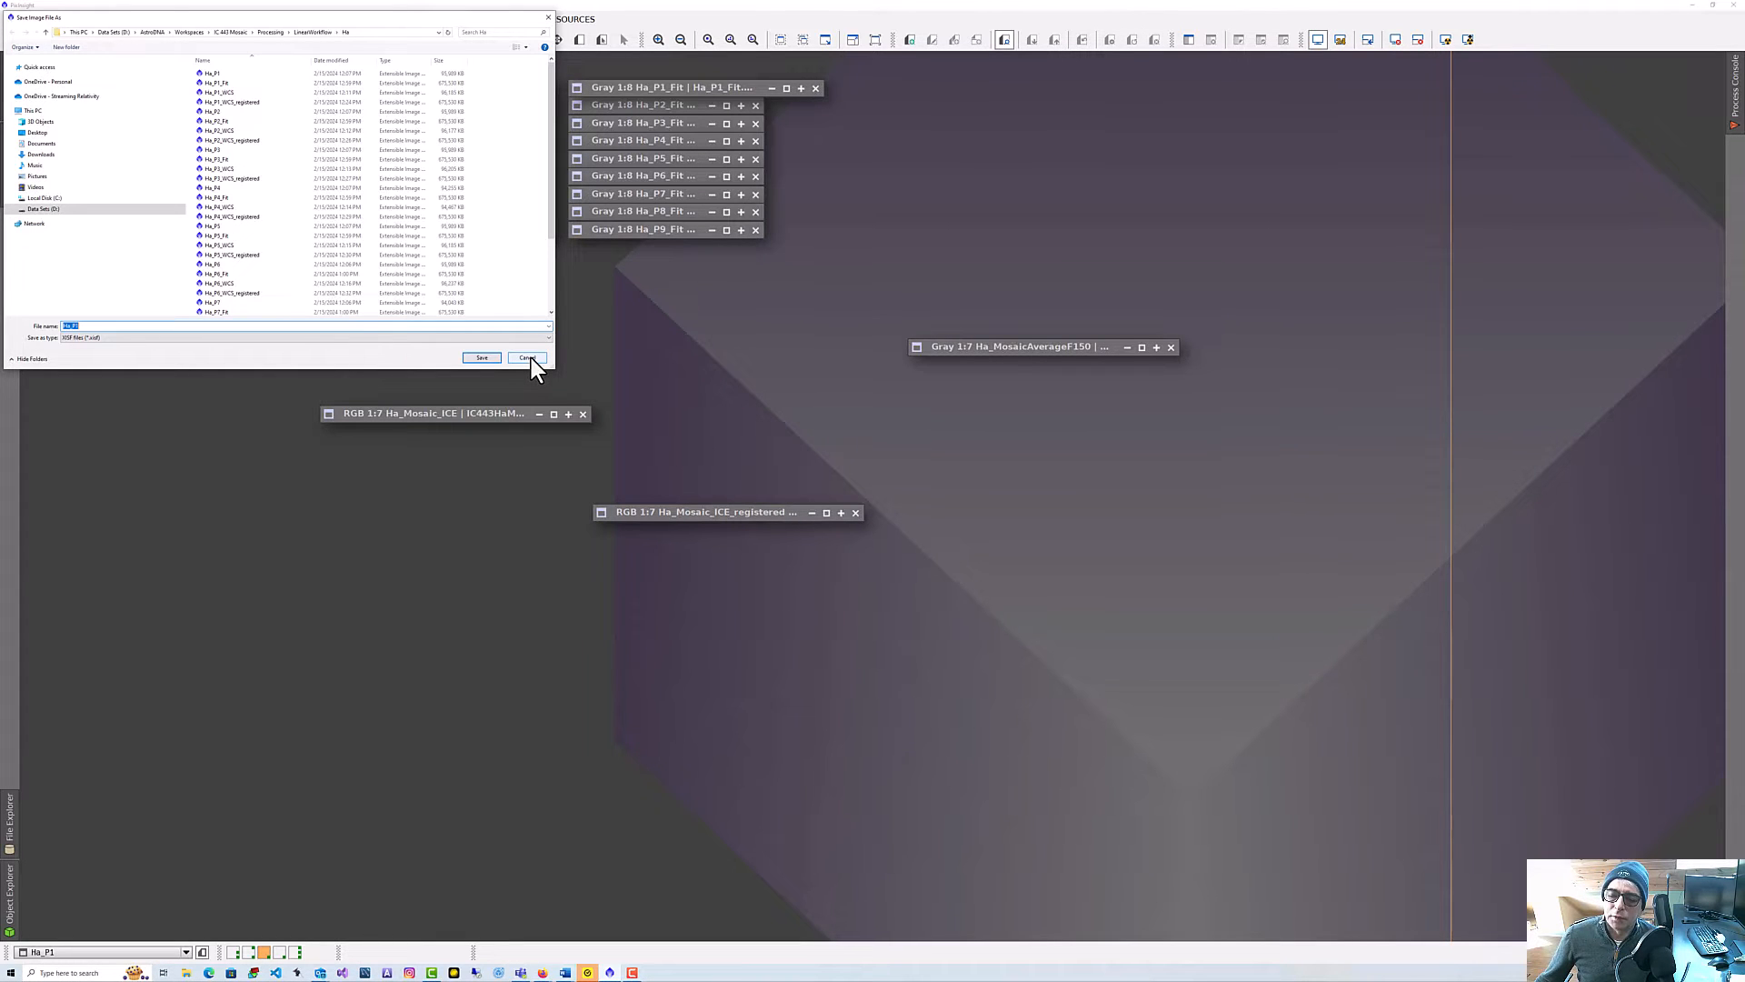
{"action": "left_click", "coordinate": [532, 358]}
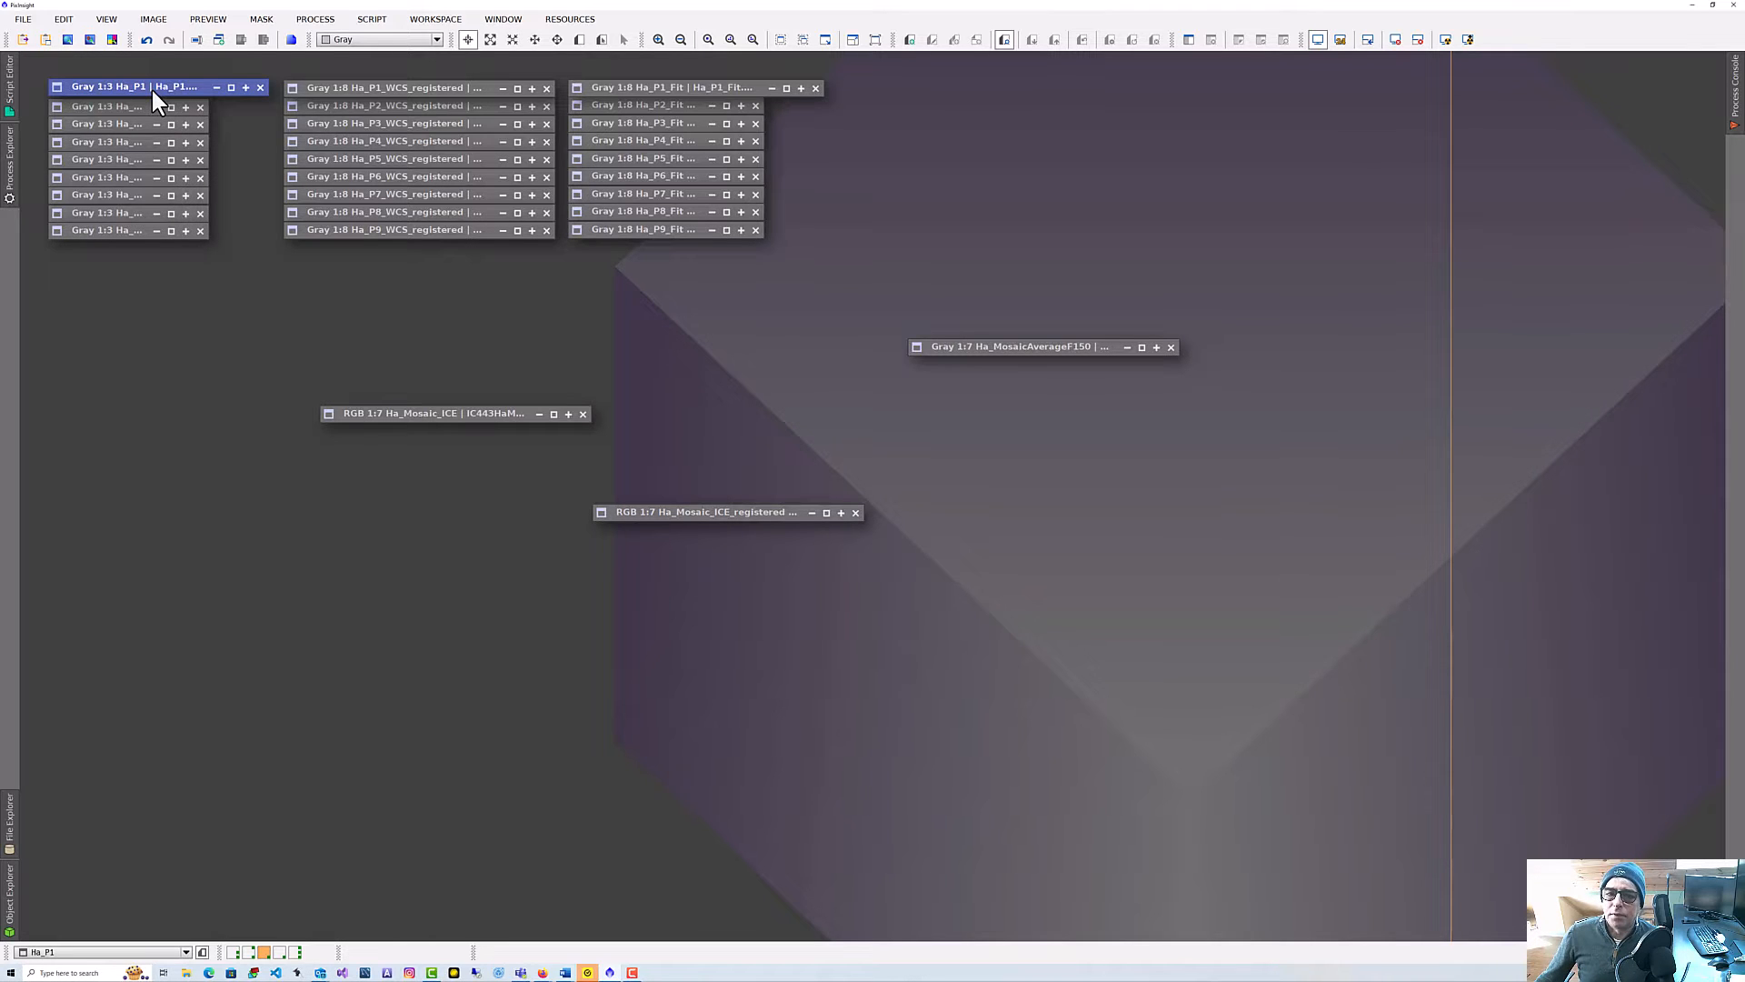
Launch the ImageSolver script from the Image Analysis scripts and clear its target file list.
{"action": "left_click", "coordinate": [372, 19]}
{"action": "mouse_move", "coordinate": [428, 118]}
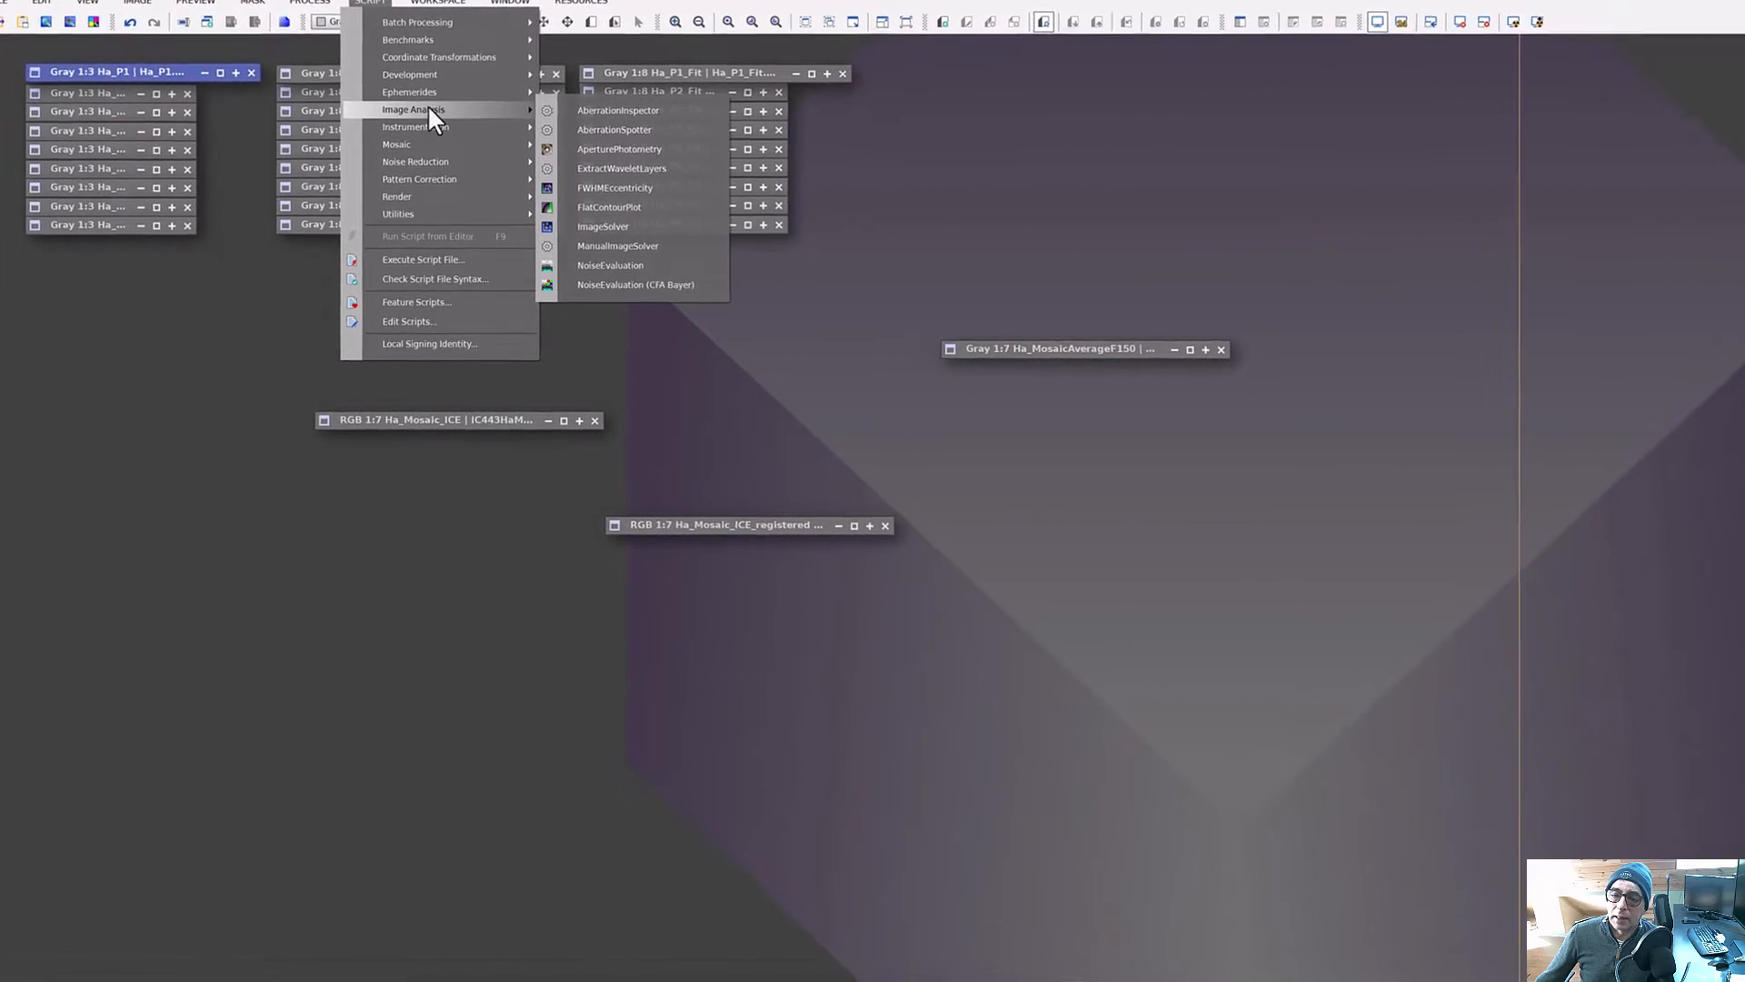
{"action": "left_click", "coordinate": [662, 211]}
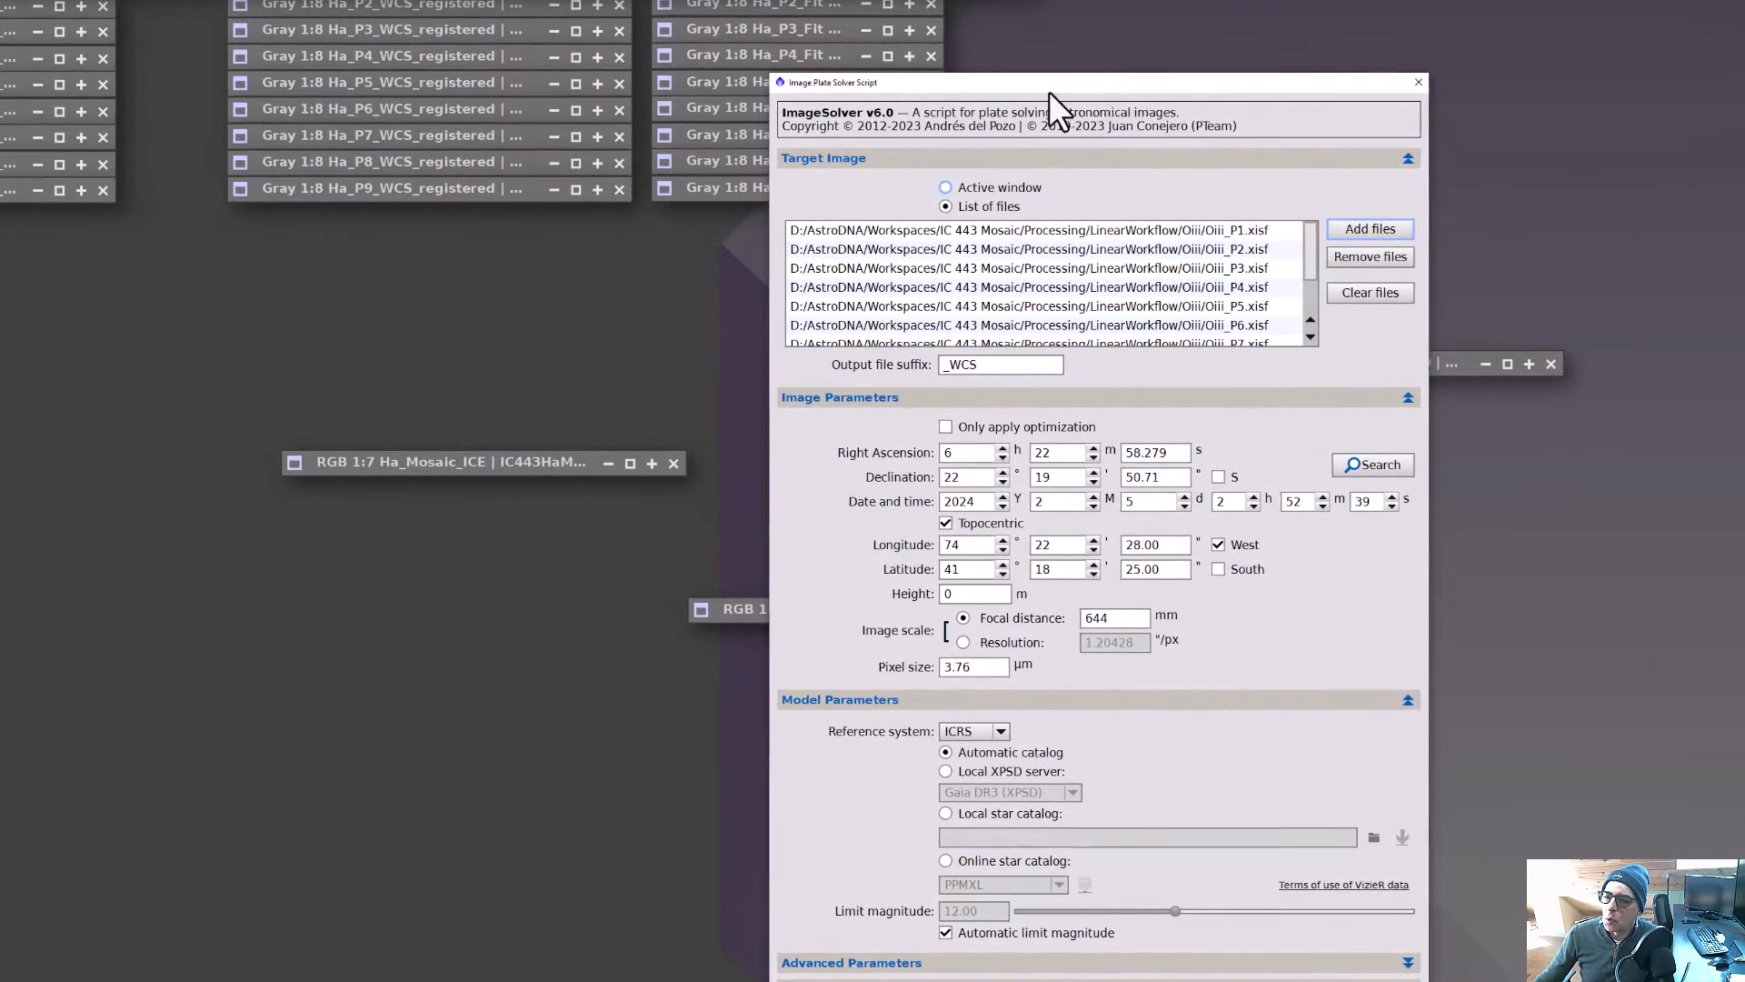
{"action": "left_click_drag", "start_coordinate": [1048, 91], "coordinate": [919, 22]}
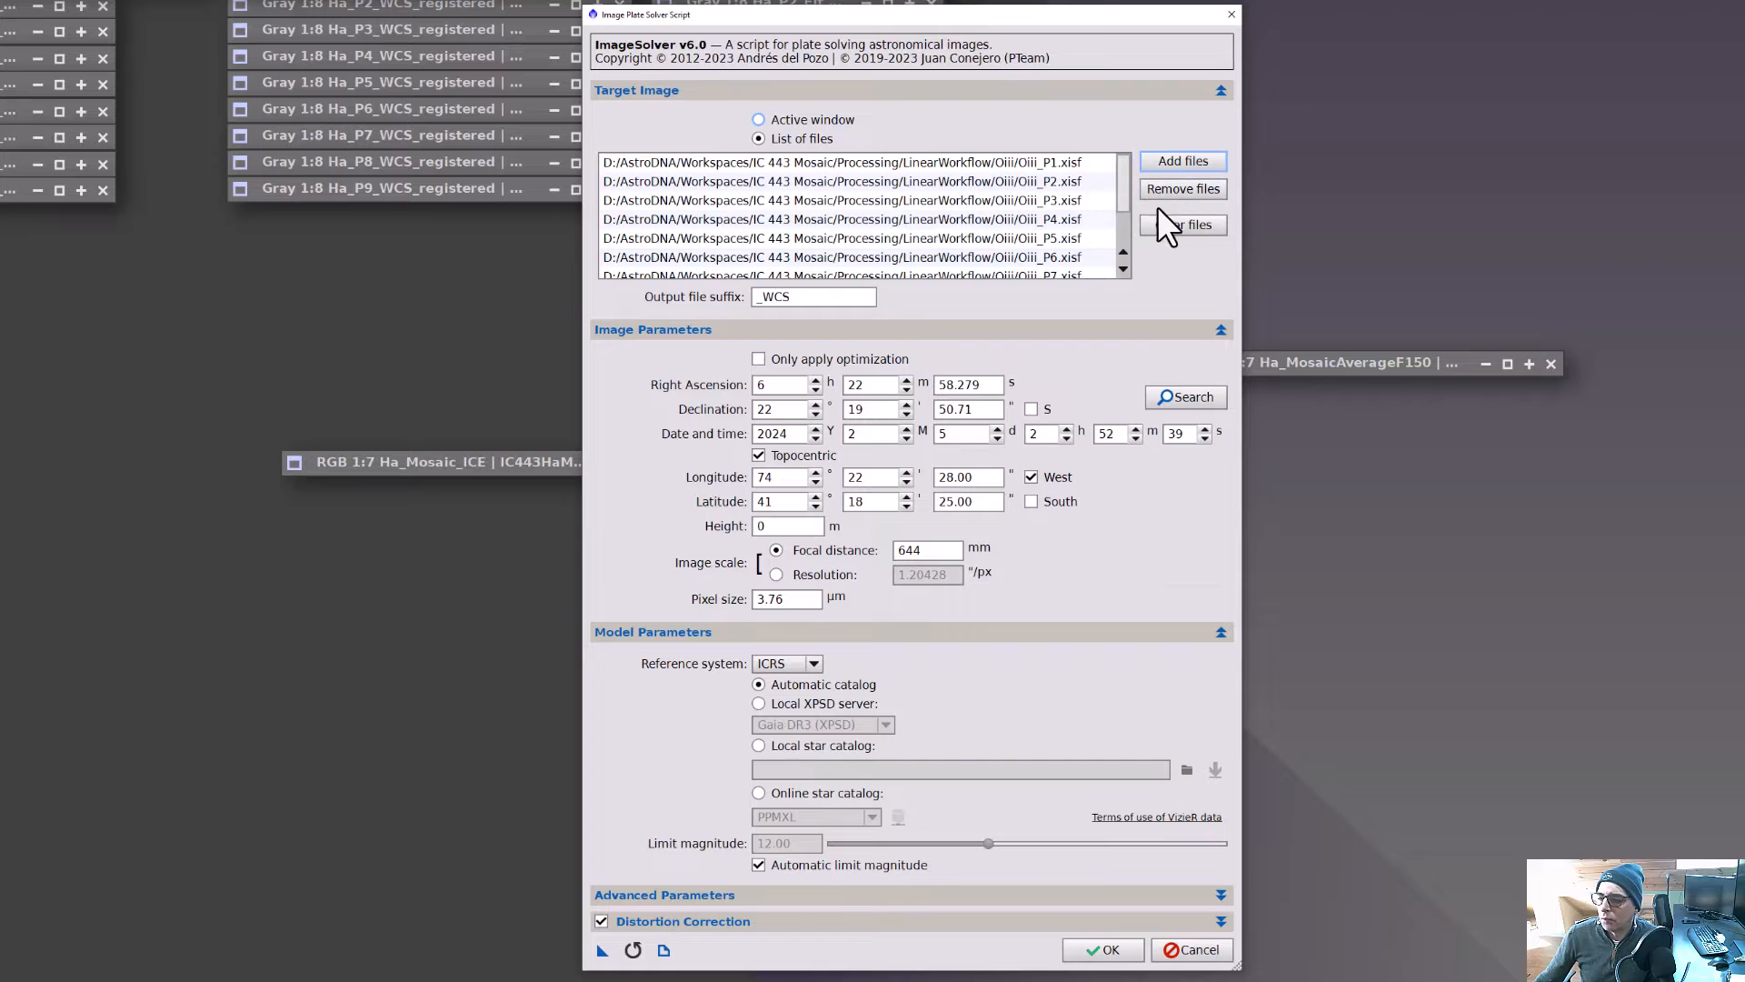
{"action": "left_click", "coordinate": [1212, 229]}
Add the Ha_P1 through Ha_P9 images from the LinearWorkflow Ha folder to the ImageSolver target file list.
{"action": "left_click", "coordinate": [1197, 161]}
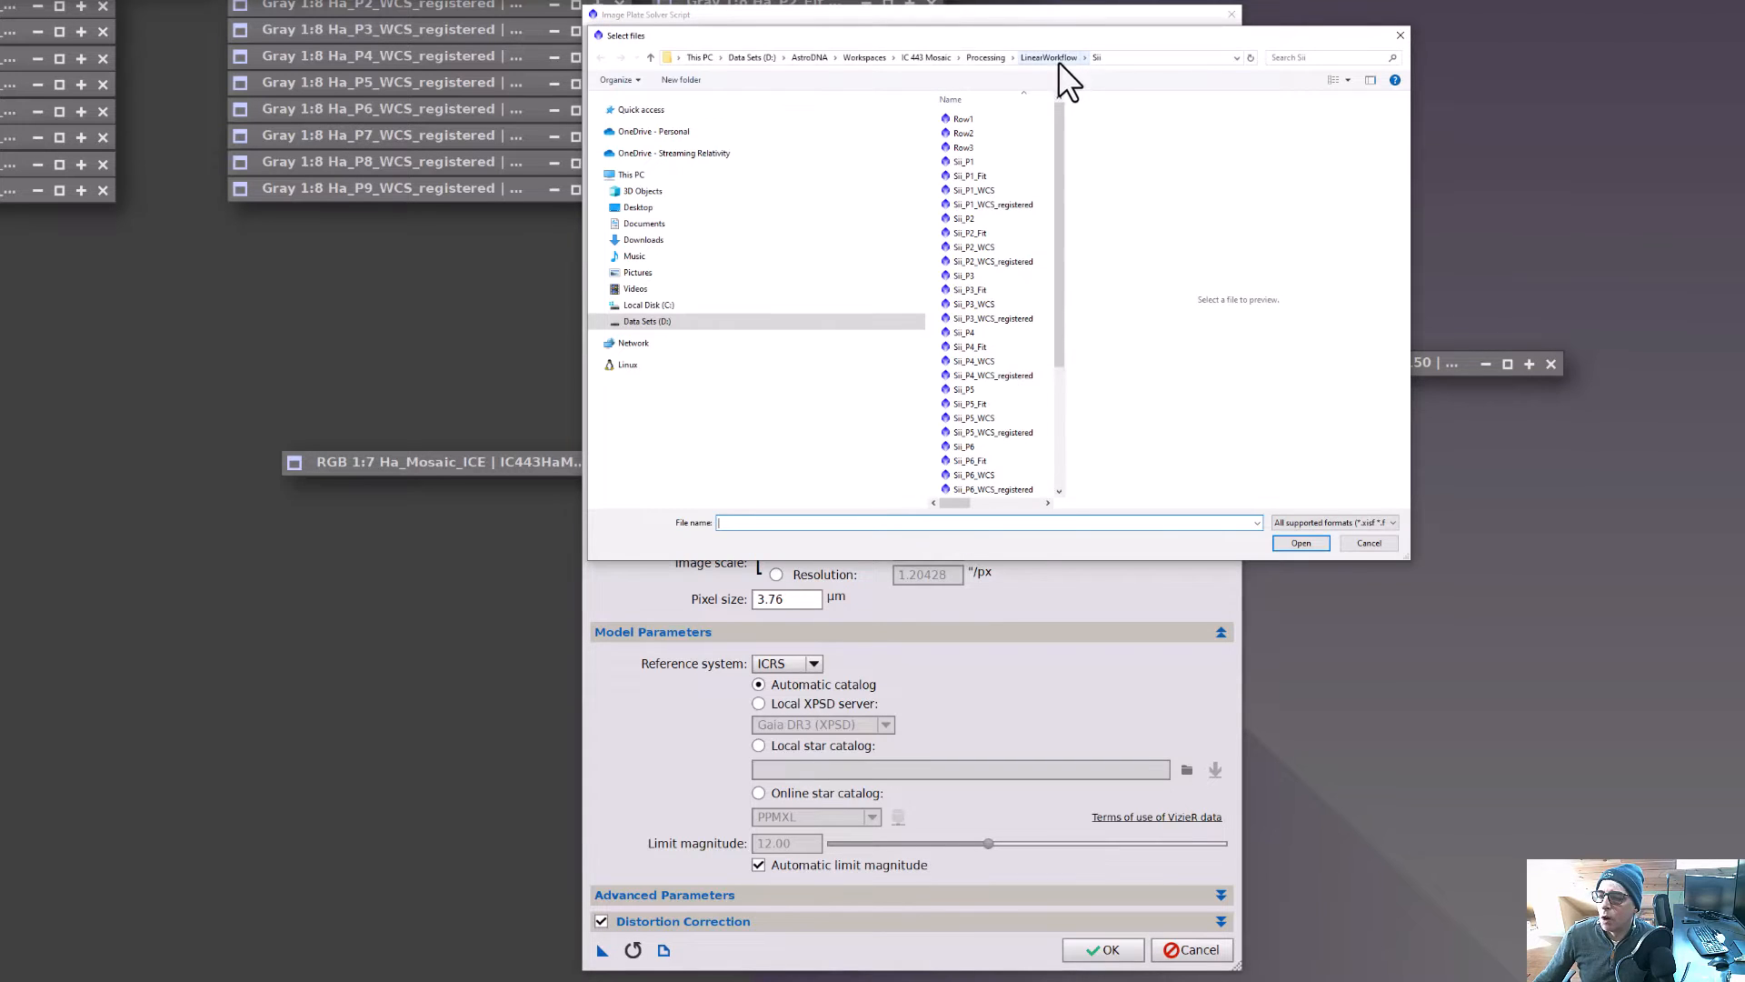
{"action": "left_click", "coordinate": [1050, 58]}
{"action": "double_click", "coordinate": [958, 122]}
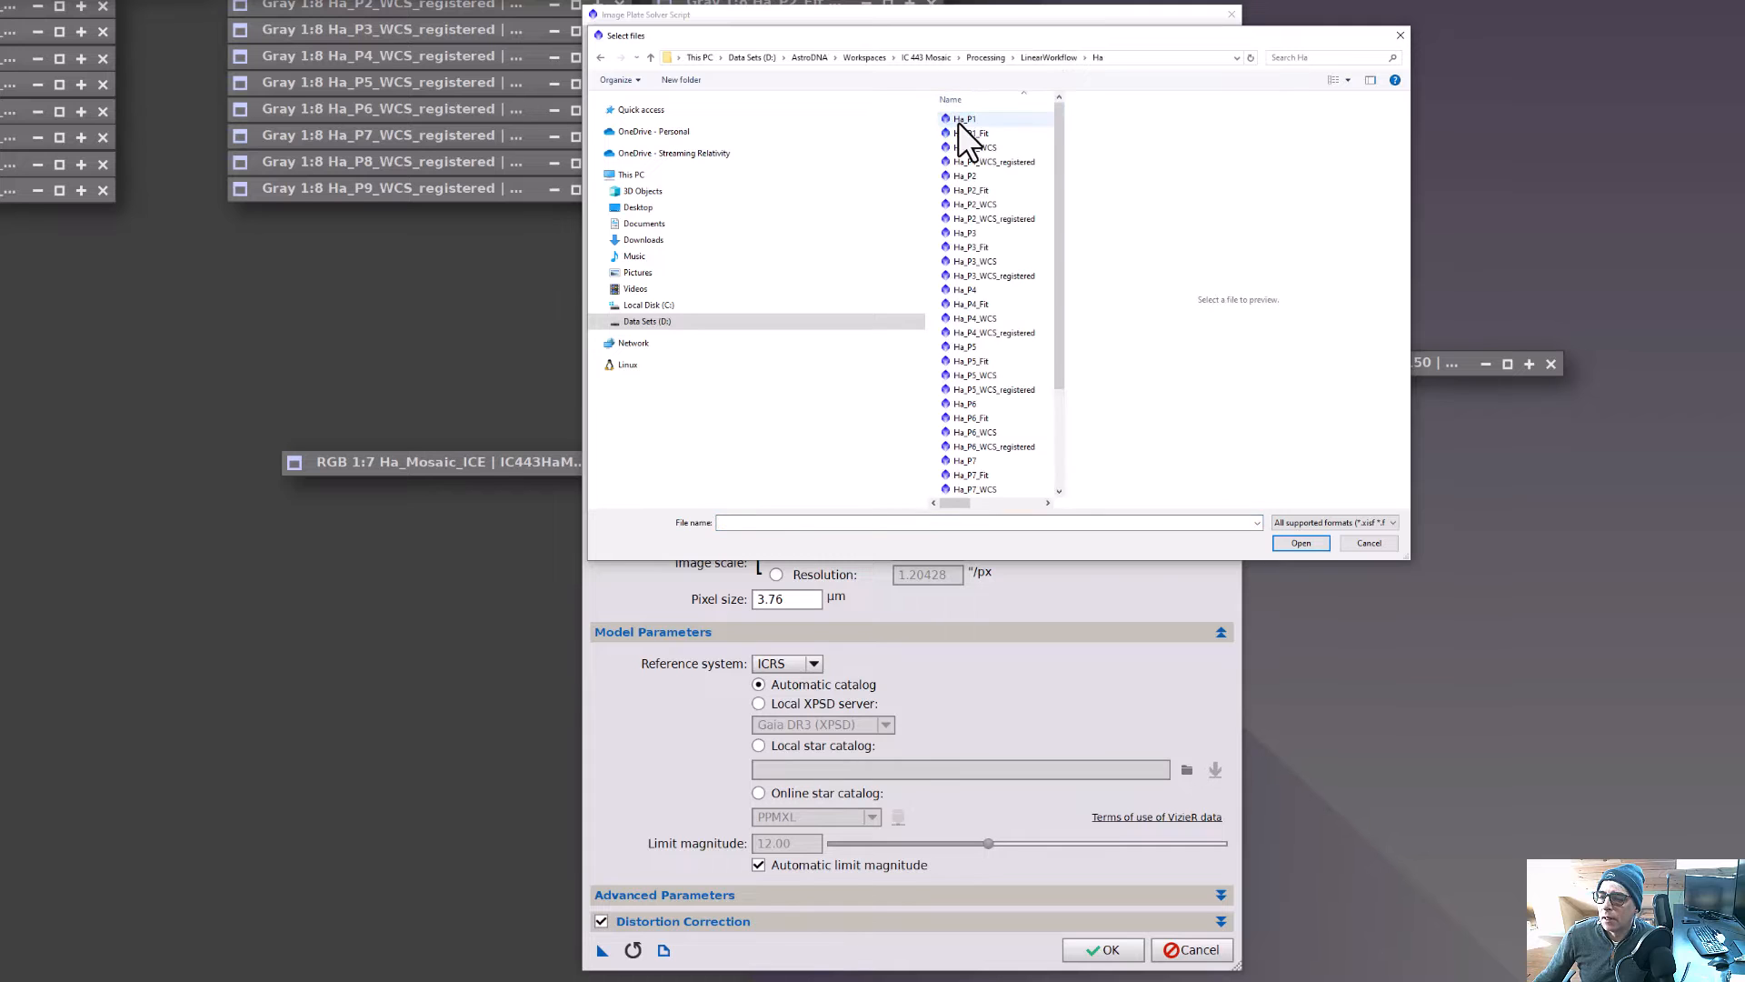
{"action": "left_click", "coordinate": [991, 120]}
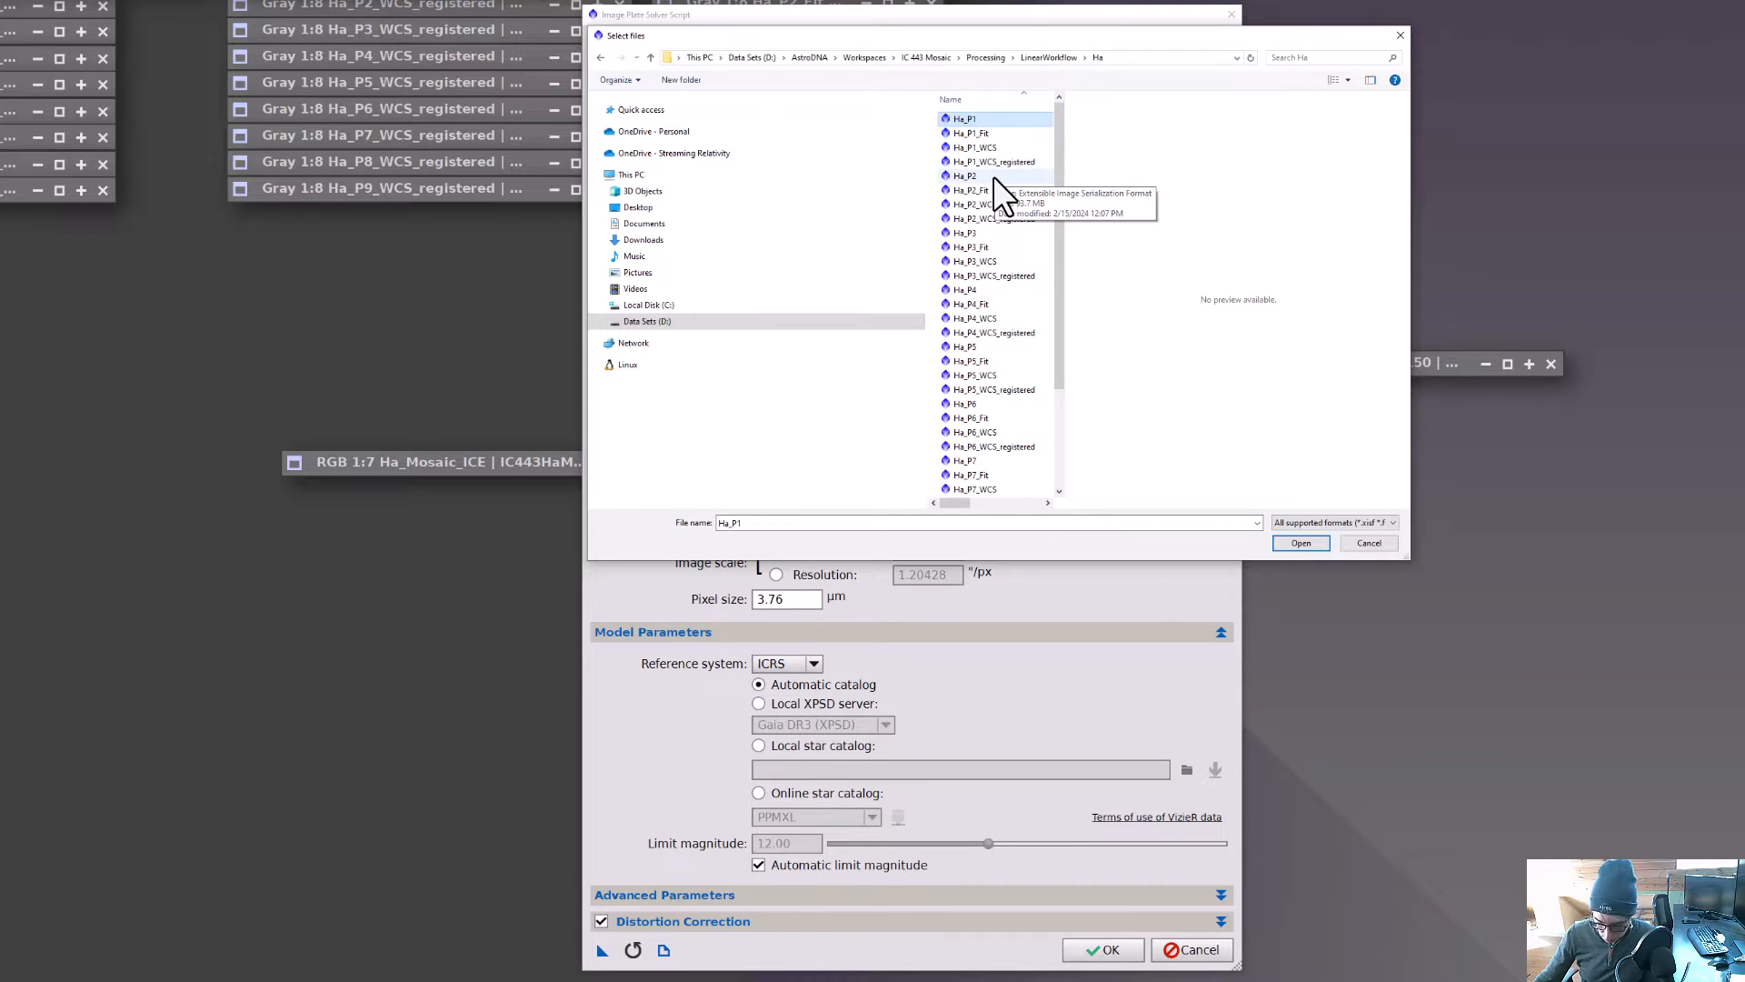
{"action": "left_click", "coordinate": [993, 176], "text": "ctrl"}
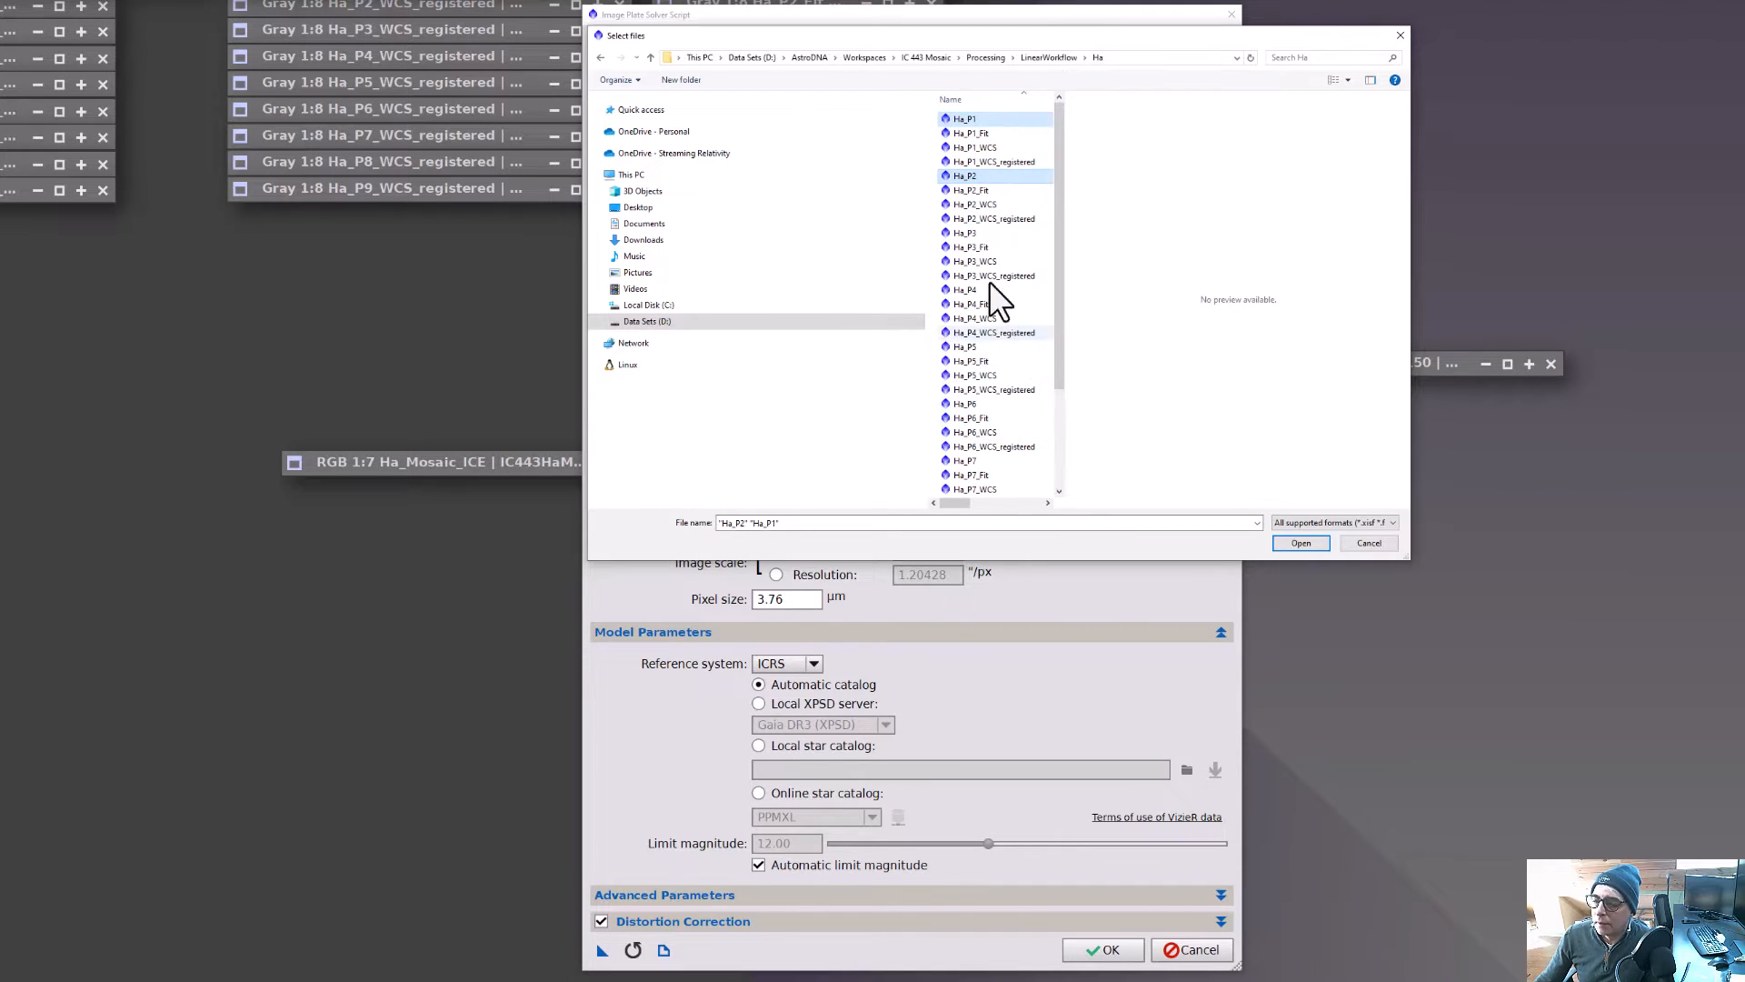
{"action": "left_click", "coordinate": [995, 232], "text": "ctrl"}
{"action": "left_click", "coordinate": [978, 287], "text": "ctrl"}
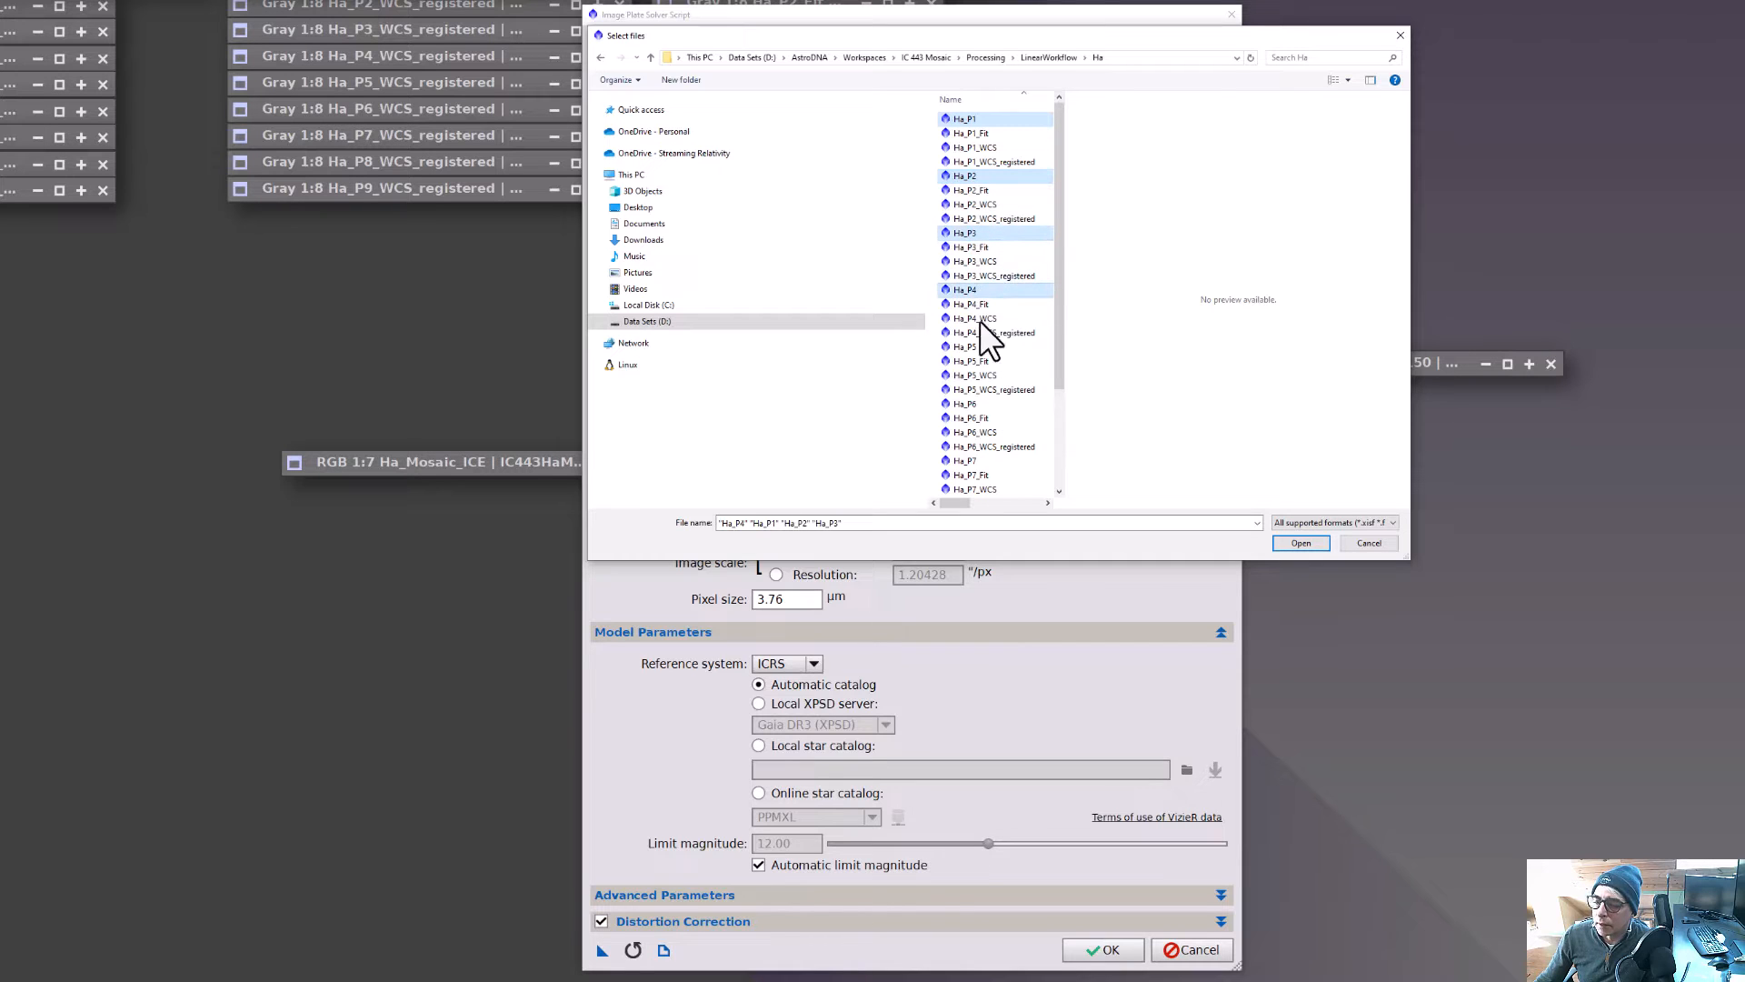
{"action": "left_click", "coordinate": [984, 345], "text": "ctrl"}
{"action": "left_click", "coordinate": [978, 403], "text": "ctrl"}
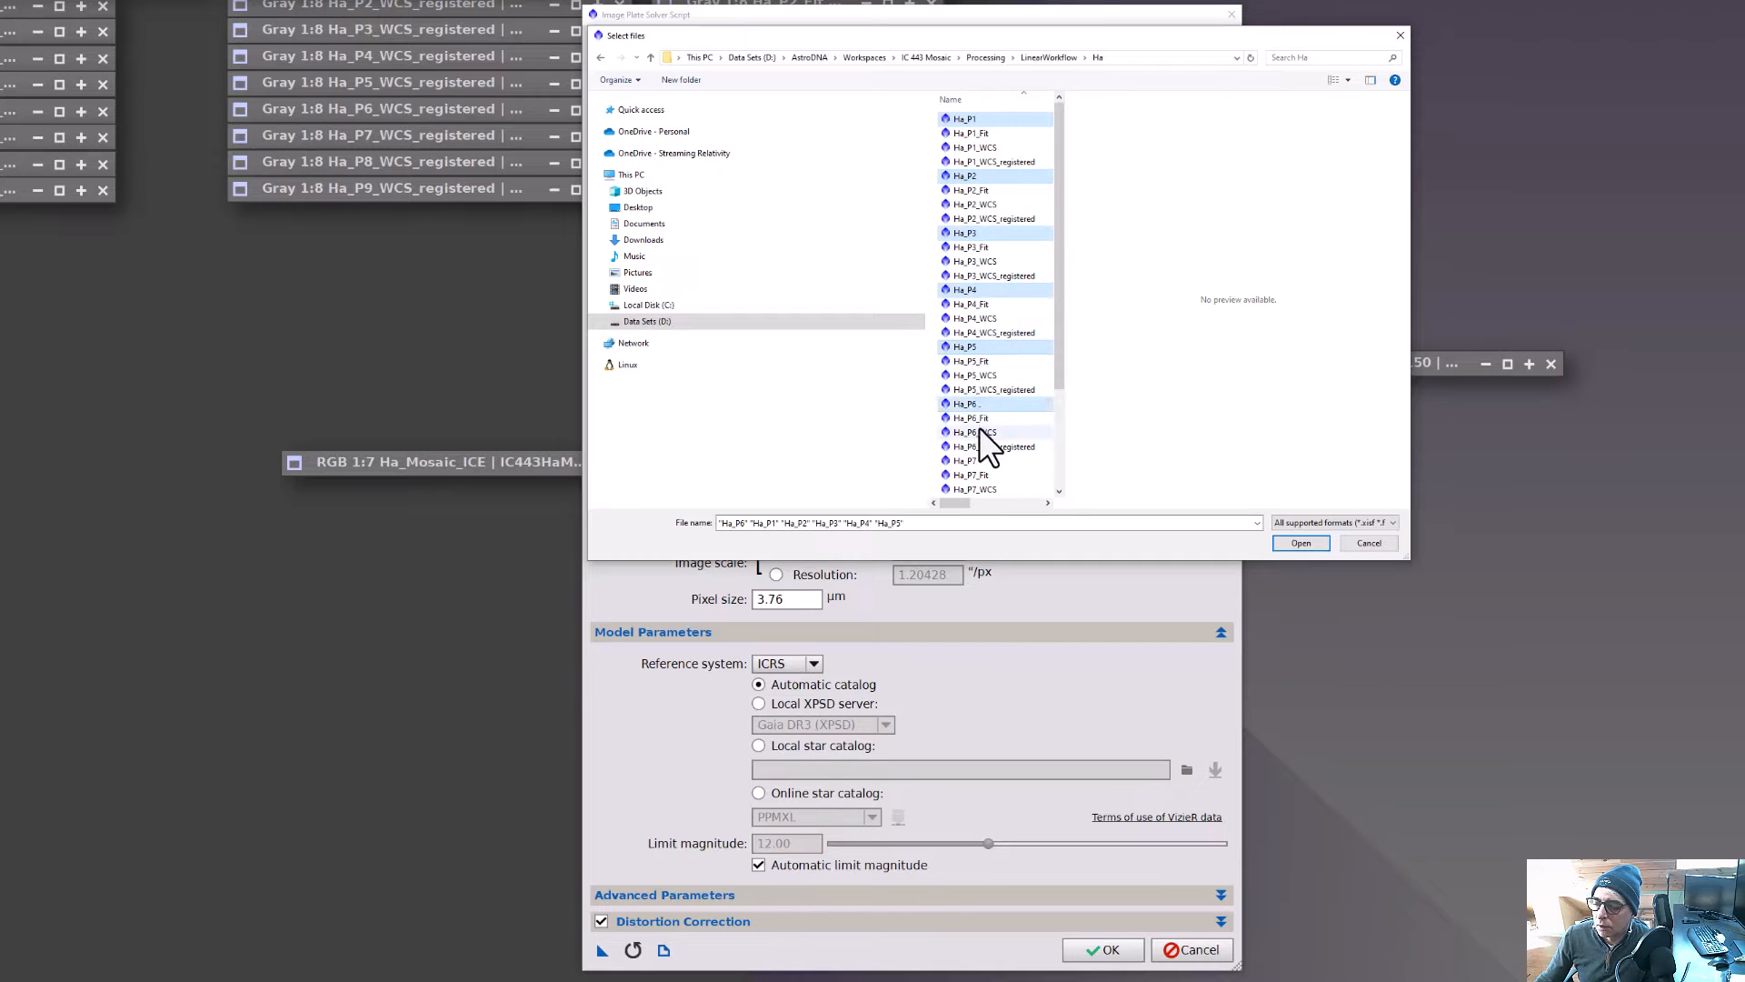
{"action": "left_click", "coordinate": [985, 461], "text": "ctrl"}
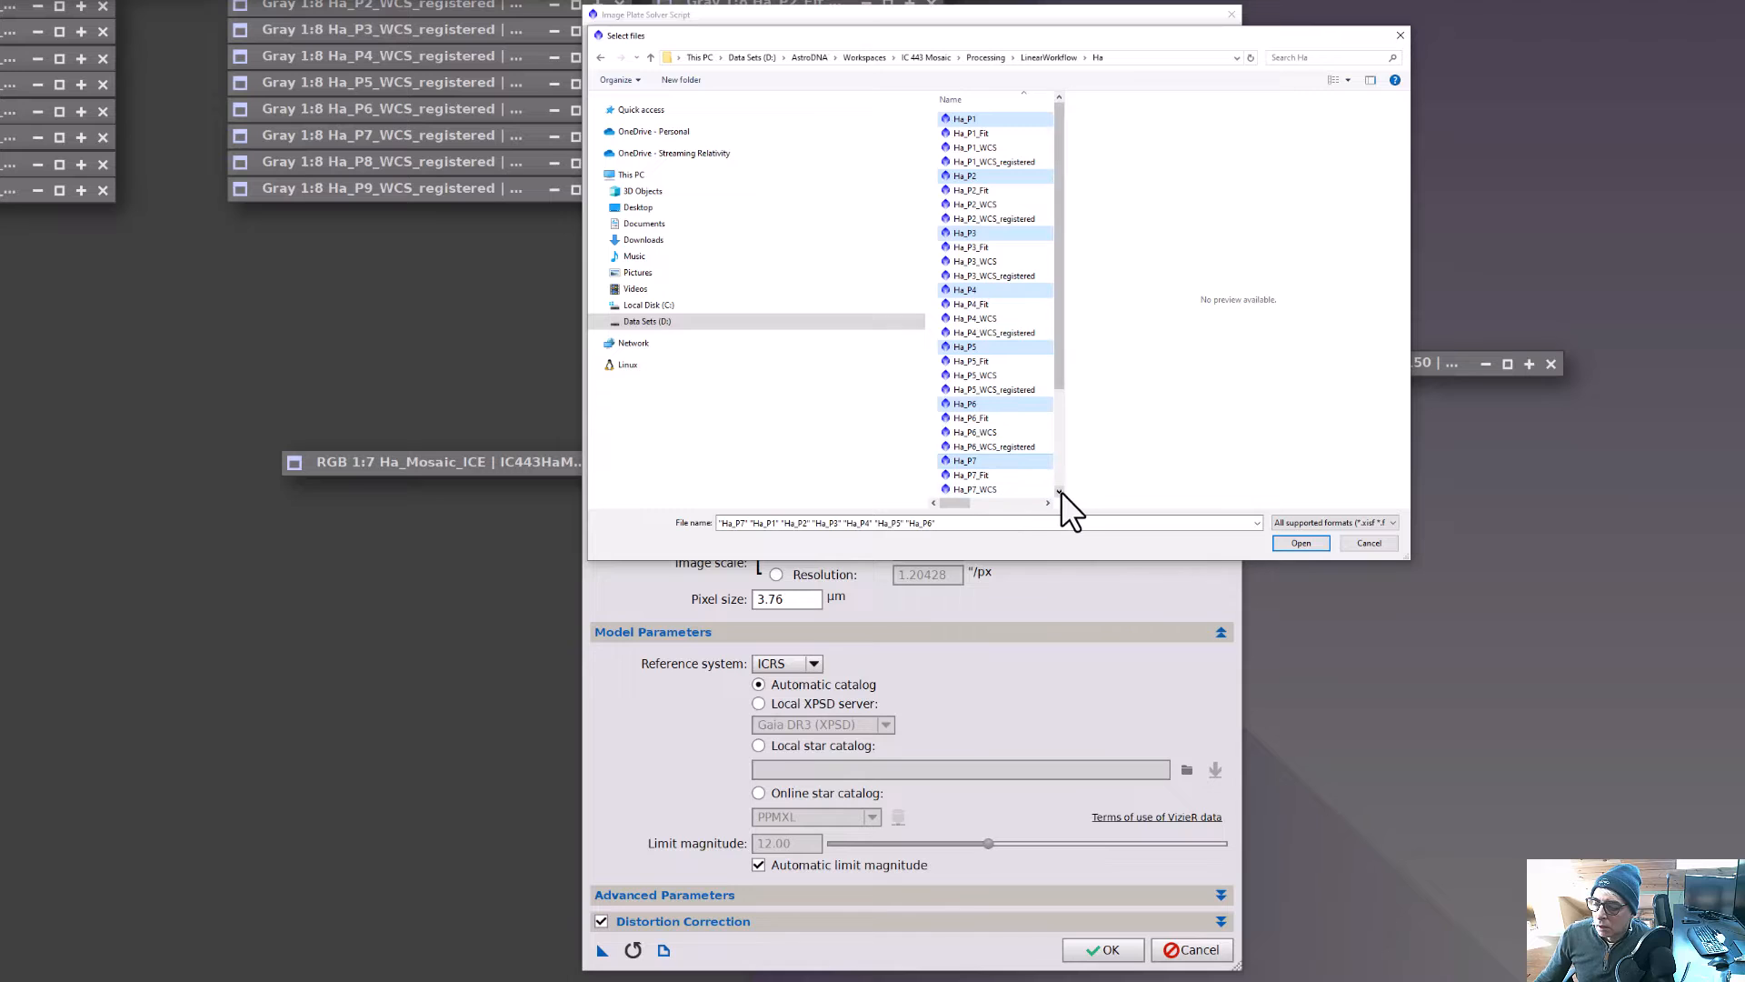
{"action": "left_click", "coordinate": [1060, 491]}
{"action": "left_click", "coordinate": [1060, 491]}
{"action": "left_click", "coordinate": [1060, 490]}
{"action": "left_click", "coordinate": [1060, 491]}
{"action": "left_click", "coordinate": [983, 457], "text": "ctrl"}
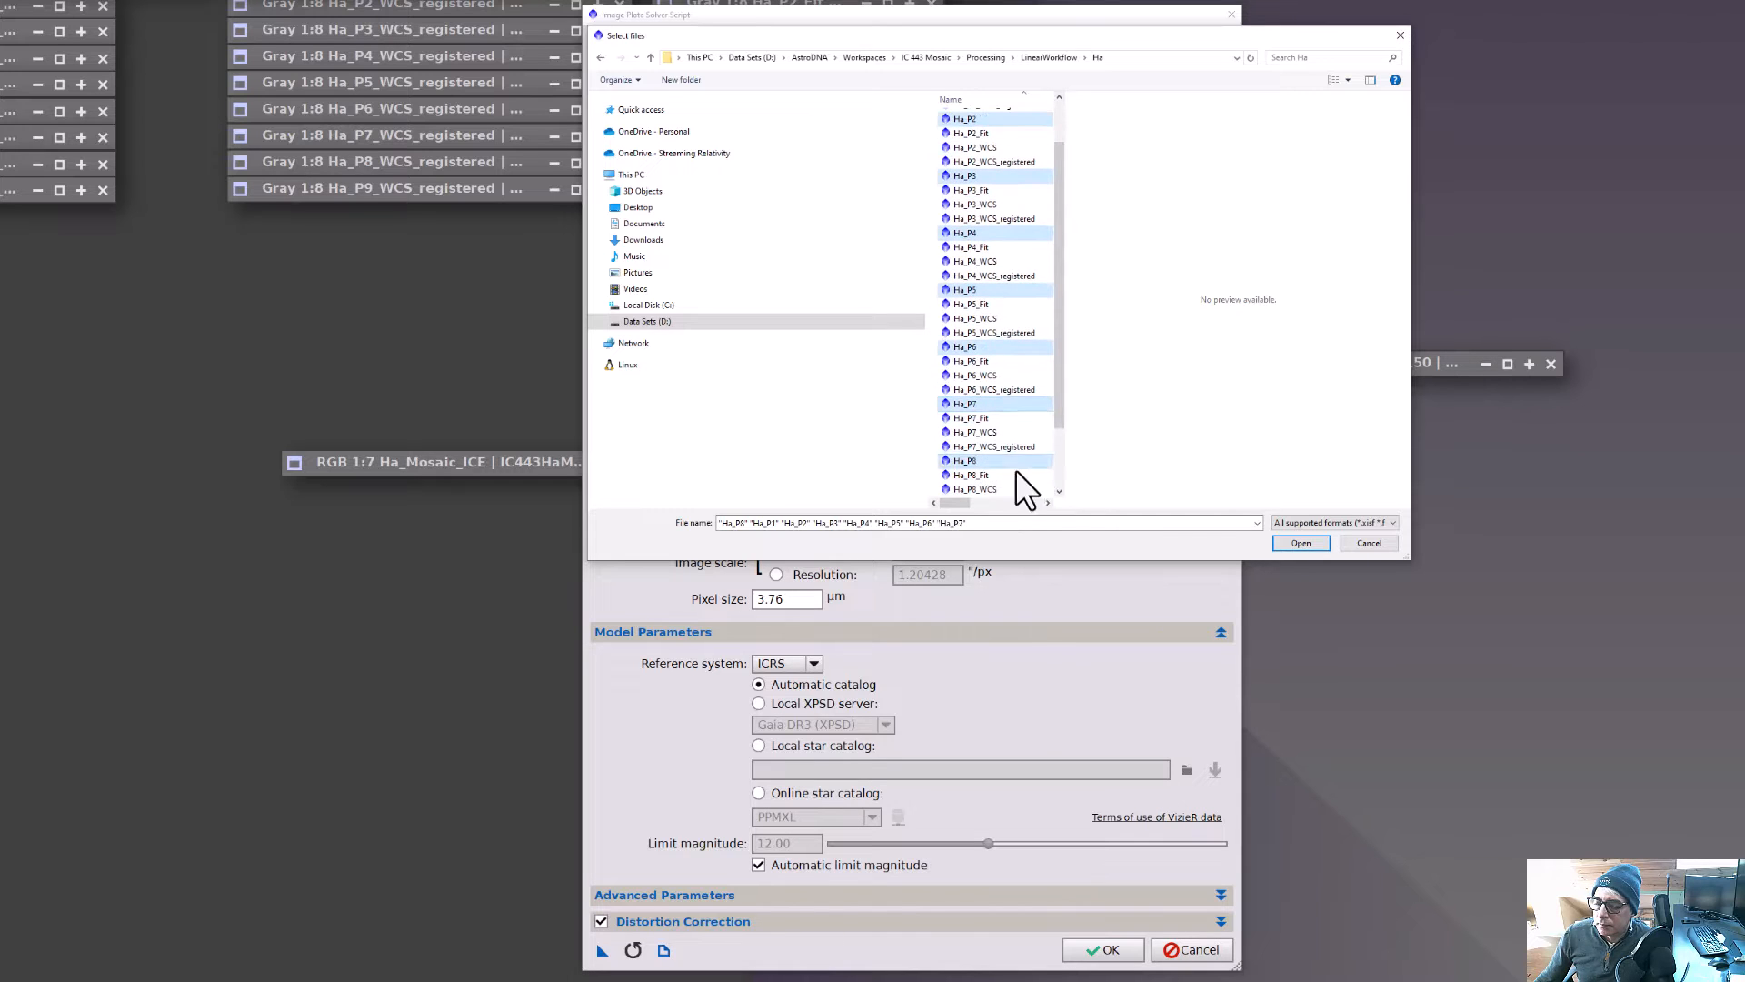
{"action": "left_click", "coordinate": [1060, 490]}
{"action": "left_click", "coordinate": [1060, 490]}
{"action": "left_click", "coordinate": [1060, 491]}
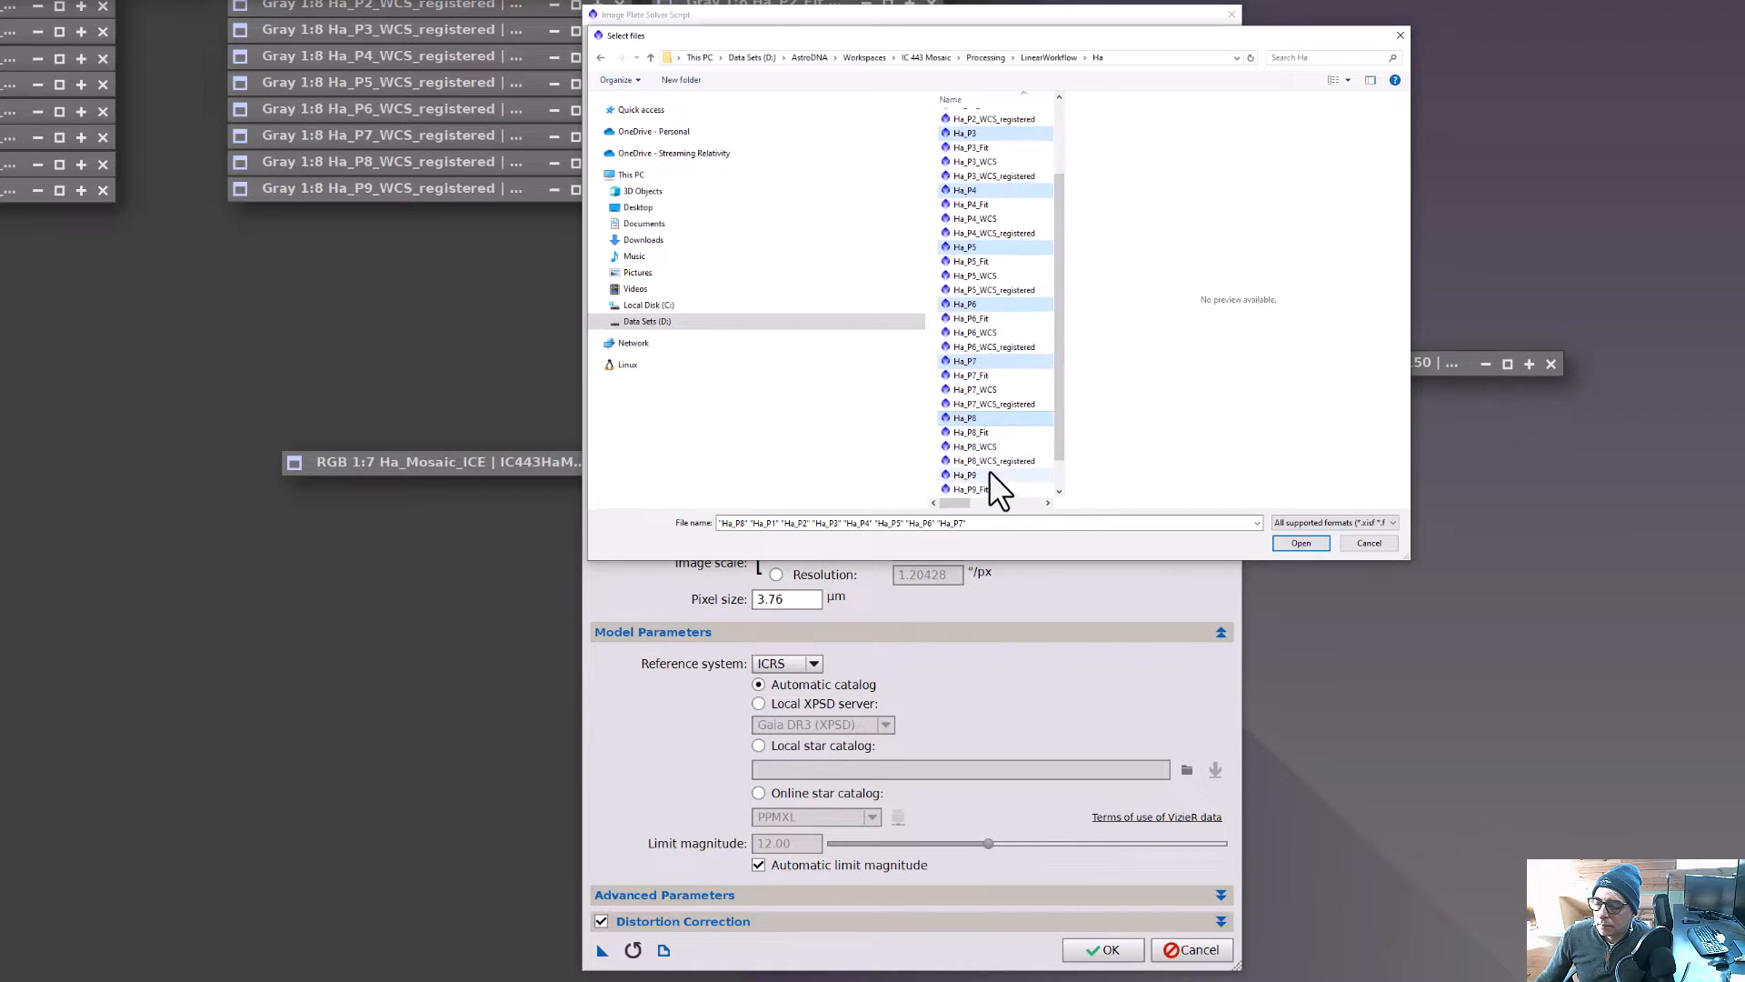
{"action": "left_click", "coordinate": [988, 473], "text": "ctrl"}
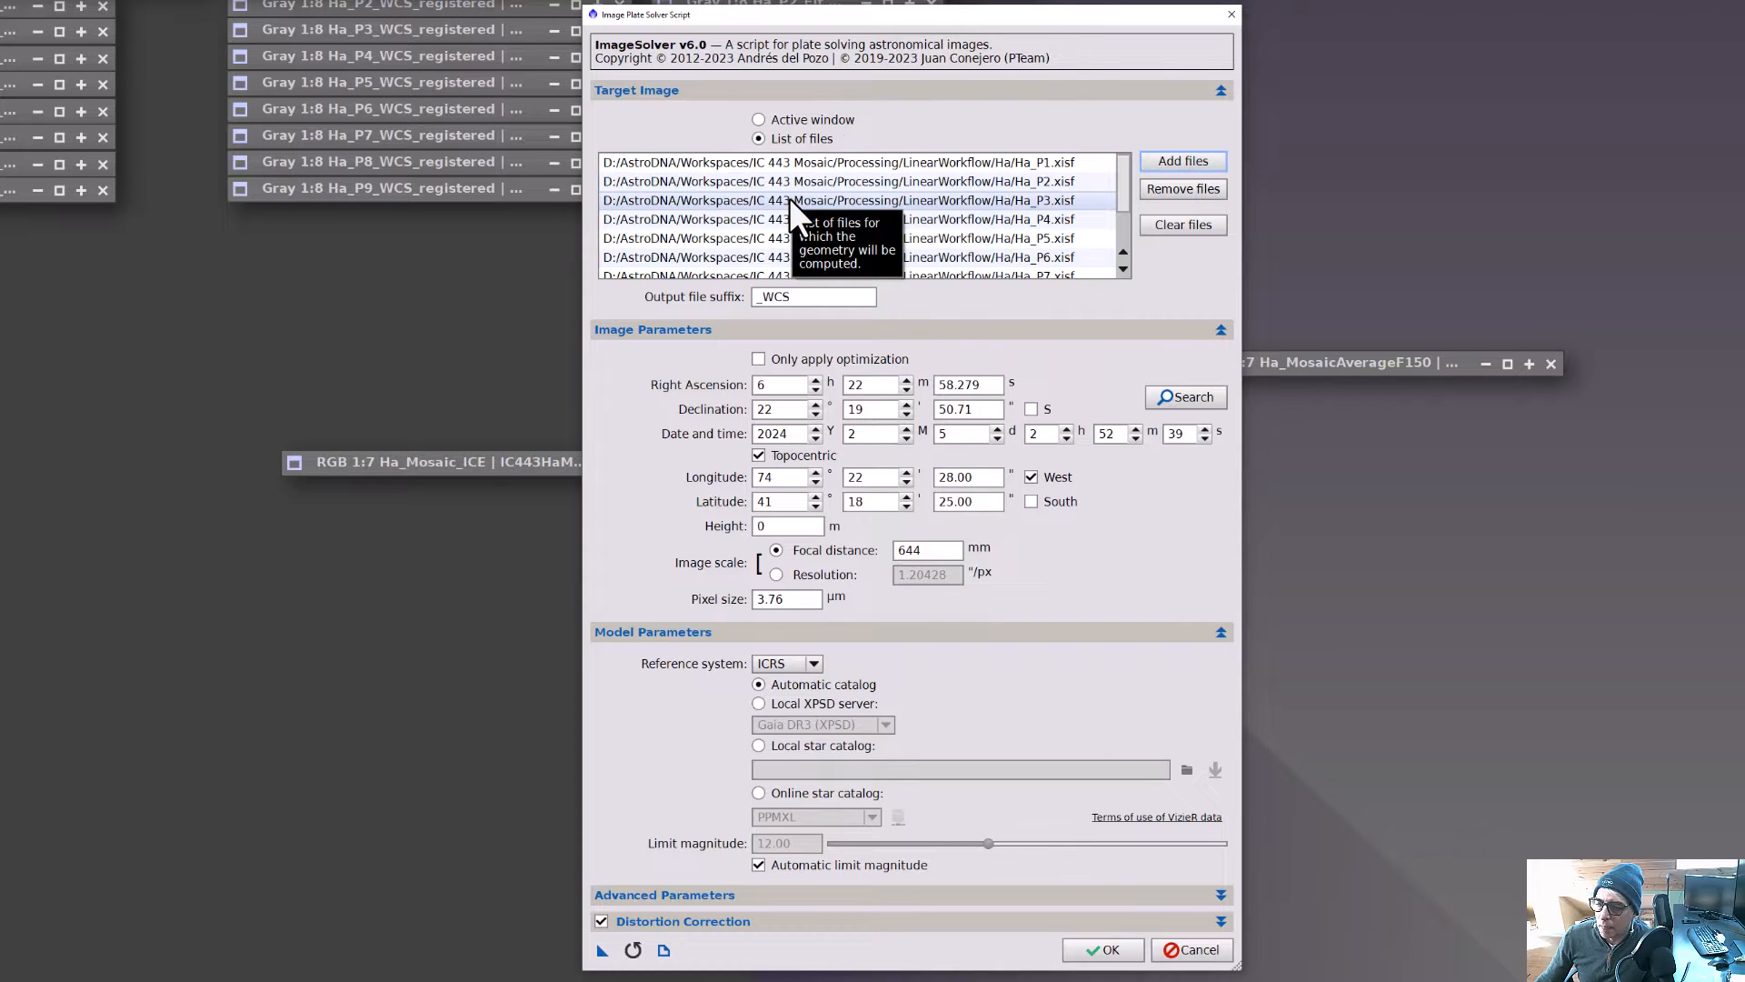
Search the online coordinates for ic 443 and apply the IC 443 entry under Jellyfish Nebula as the target coordinates.
{"action": "left_click", "coordinate": [1196, 397]}
{"action": "left_click", "coordinate": [1011, 463]}
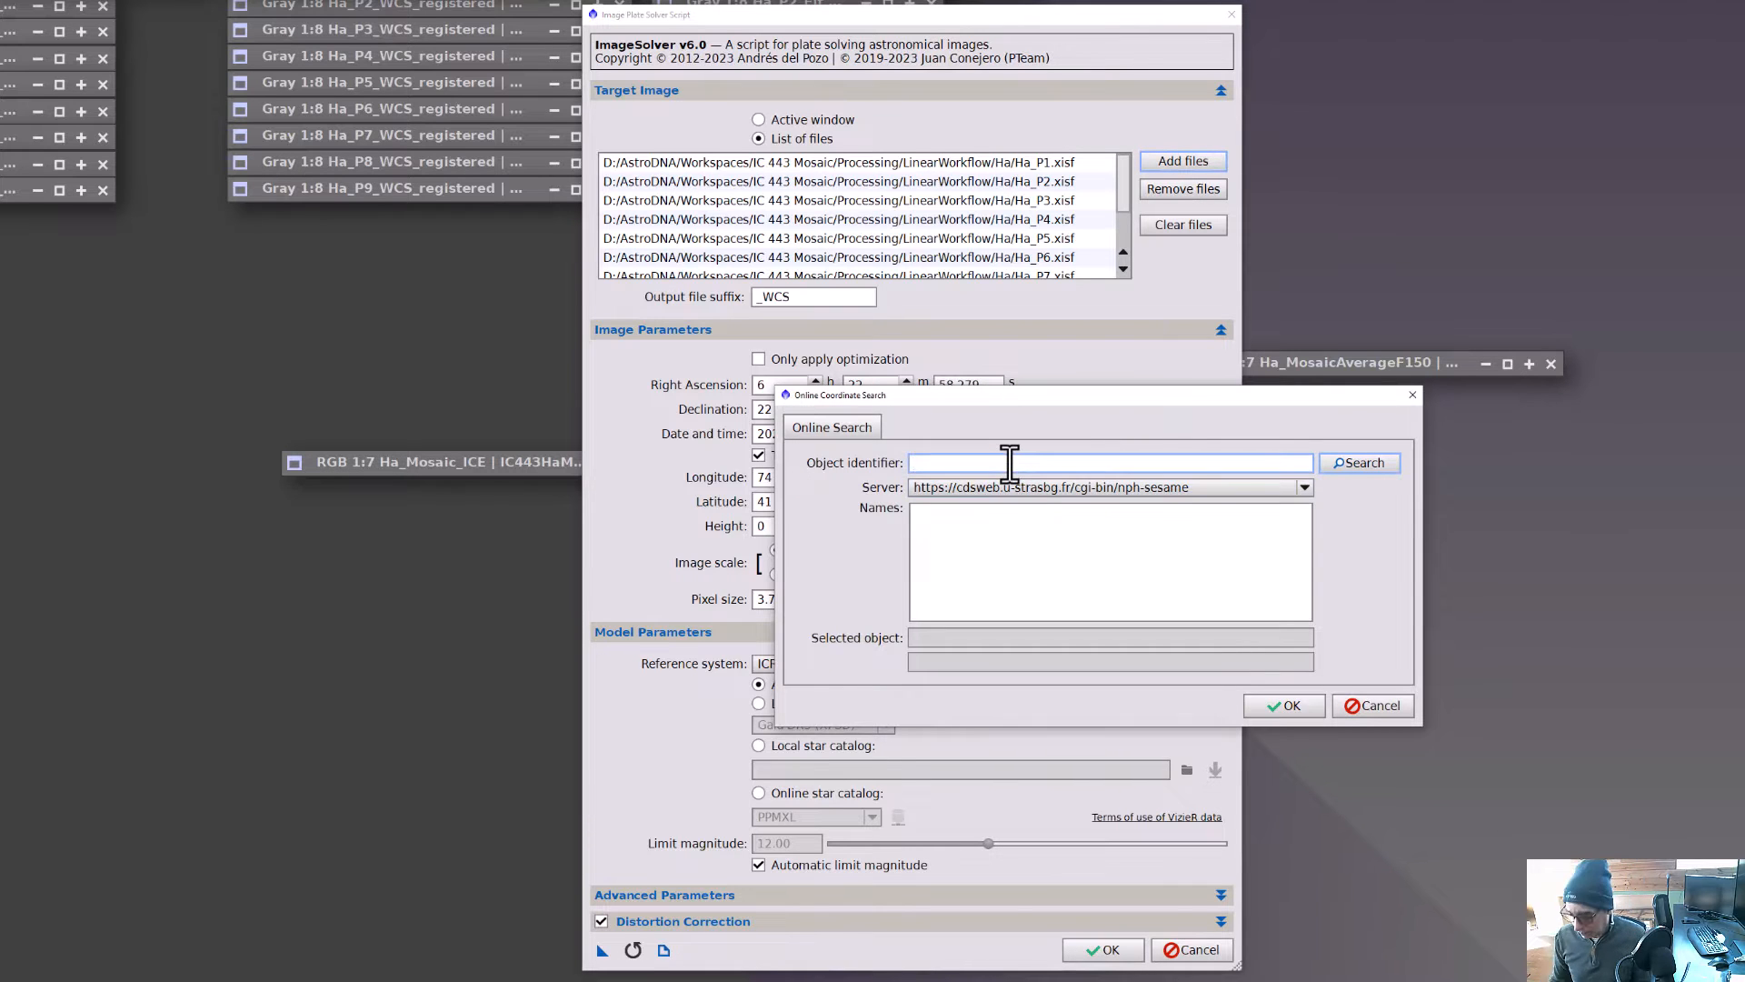
{"action": "type", "text": "ic 443"}
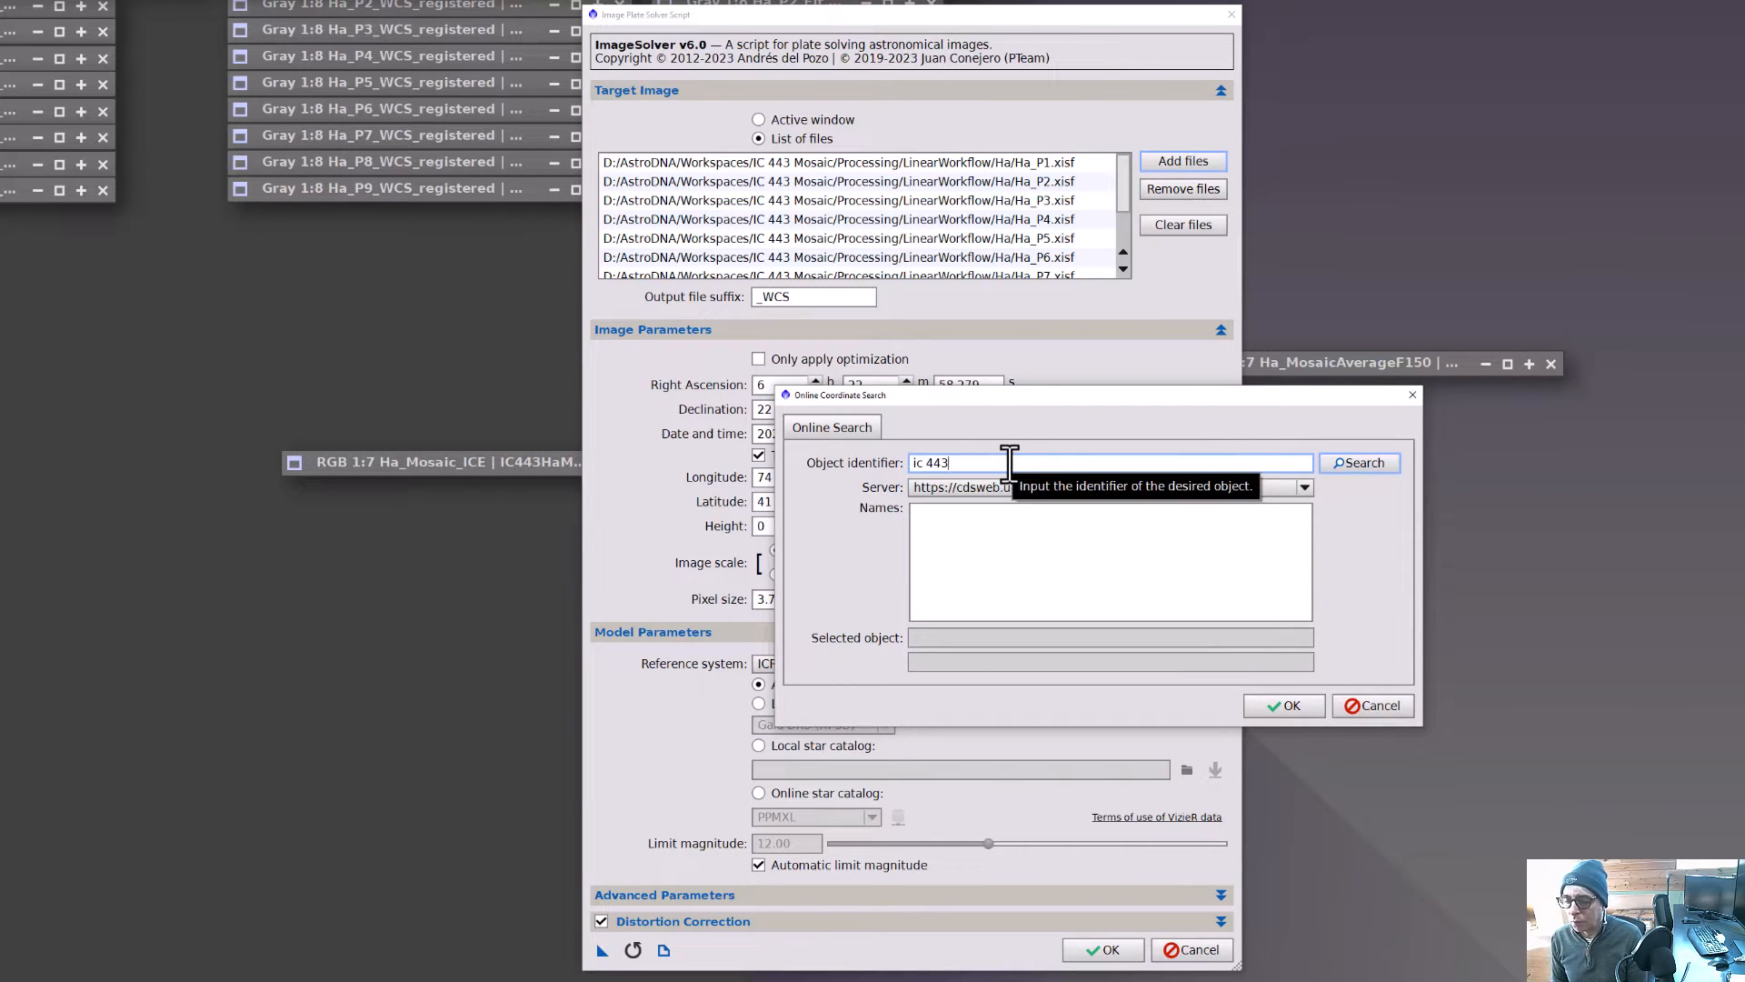
{"action": "left_click", "coordinate": [1357, 466]}
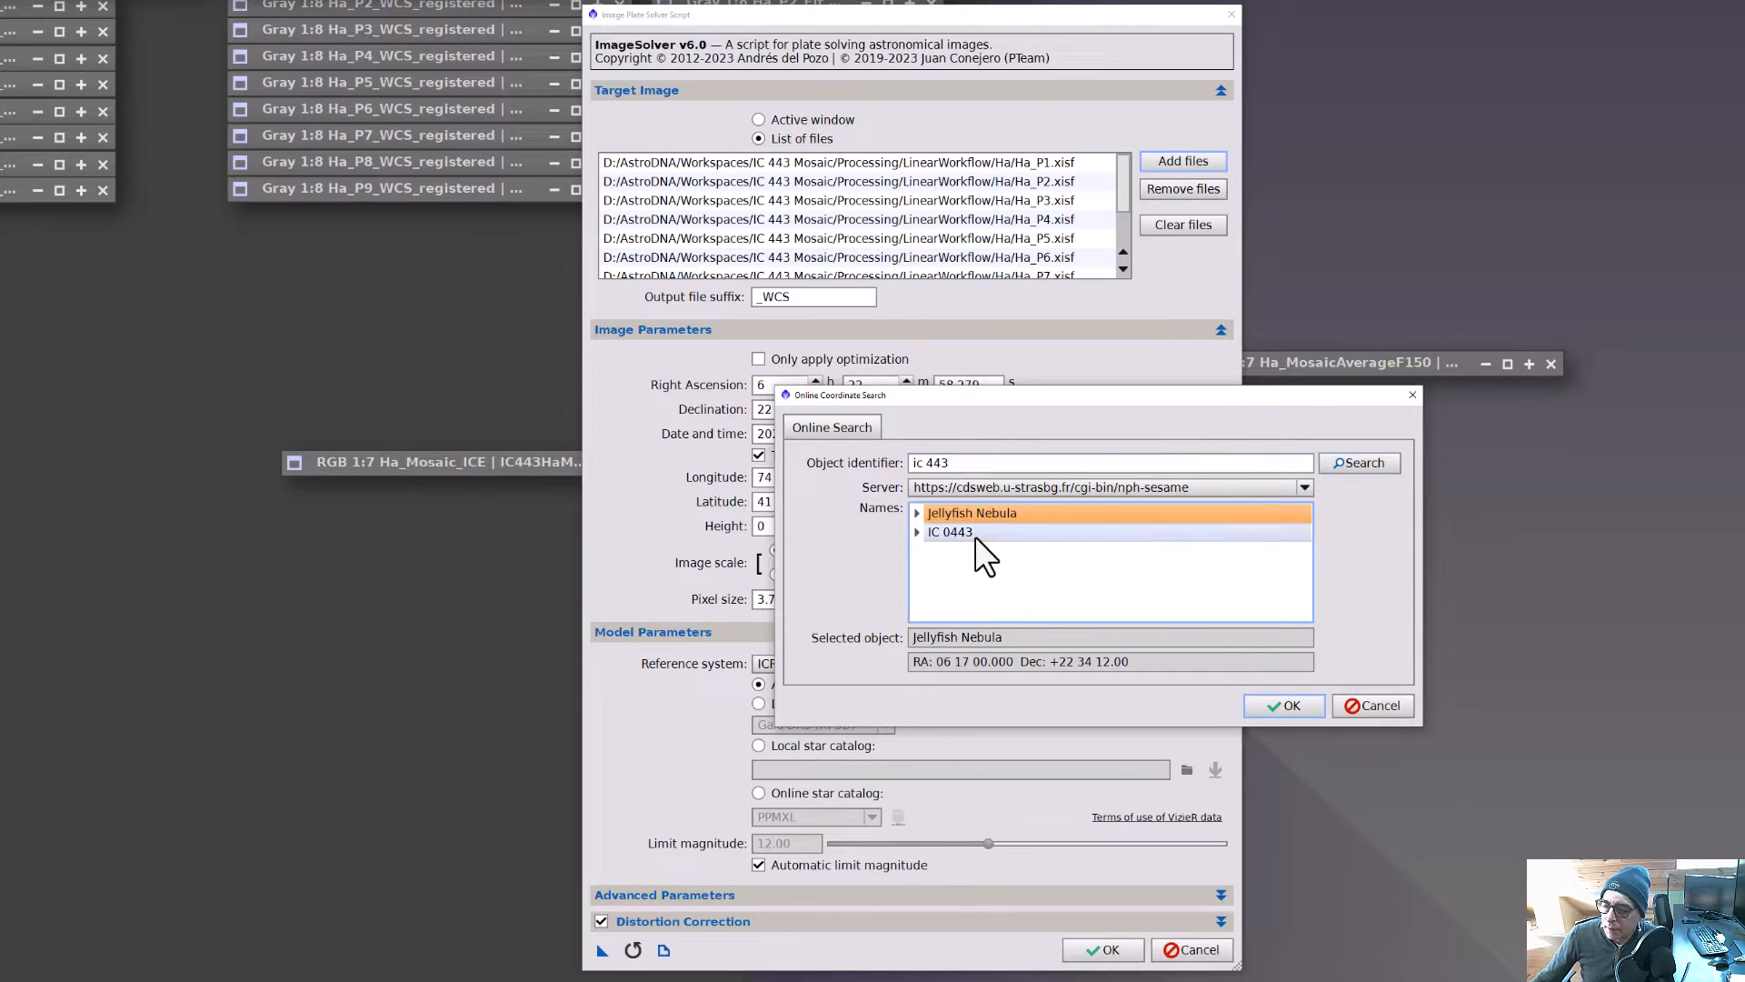
{"action": "left_click", "coordinate": [917, 511]}
{"action": "left_click", "coordinate": [956, 532]}
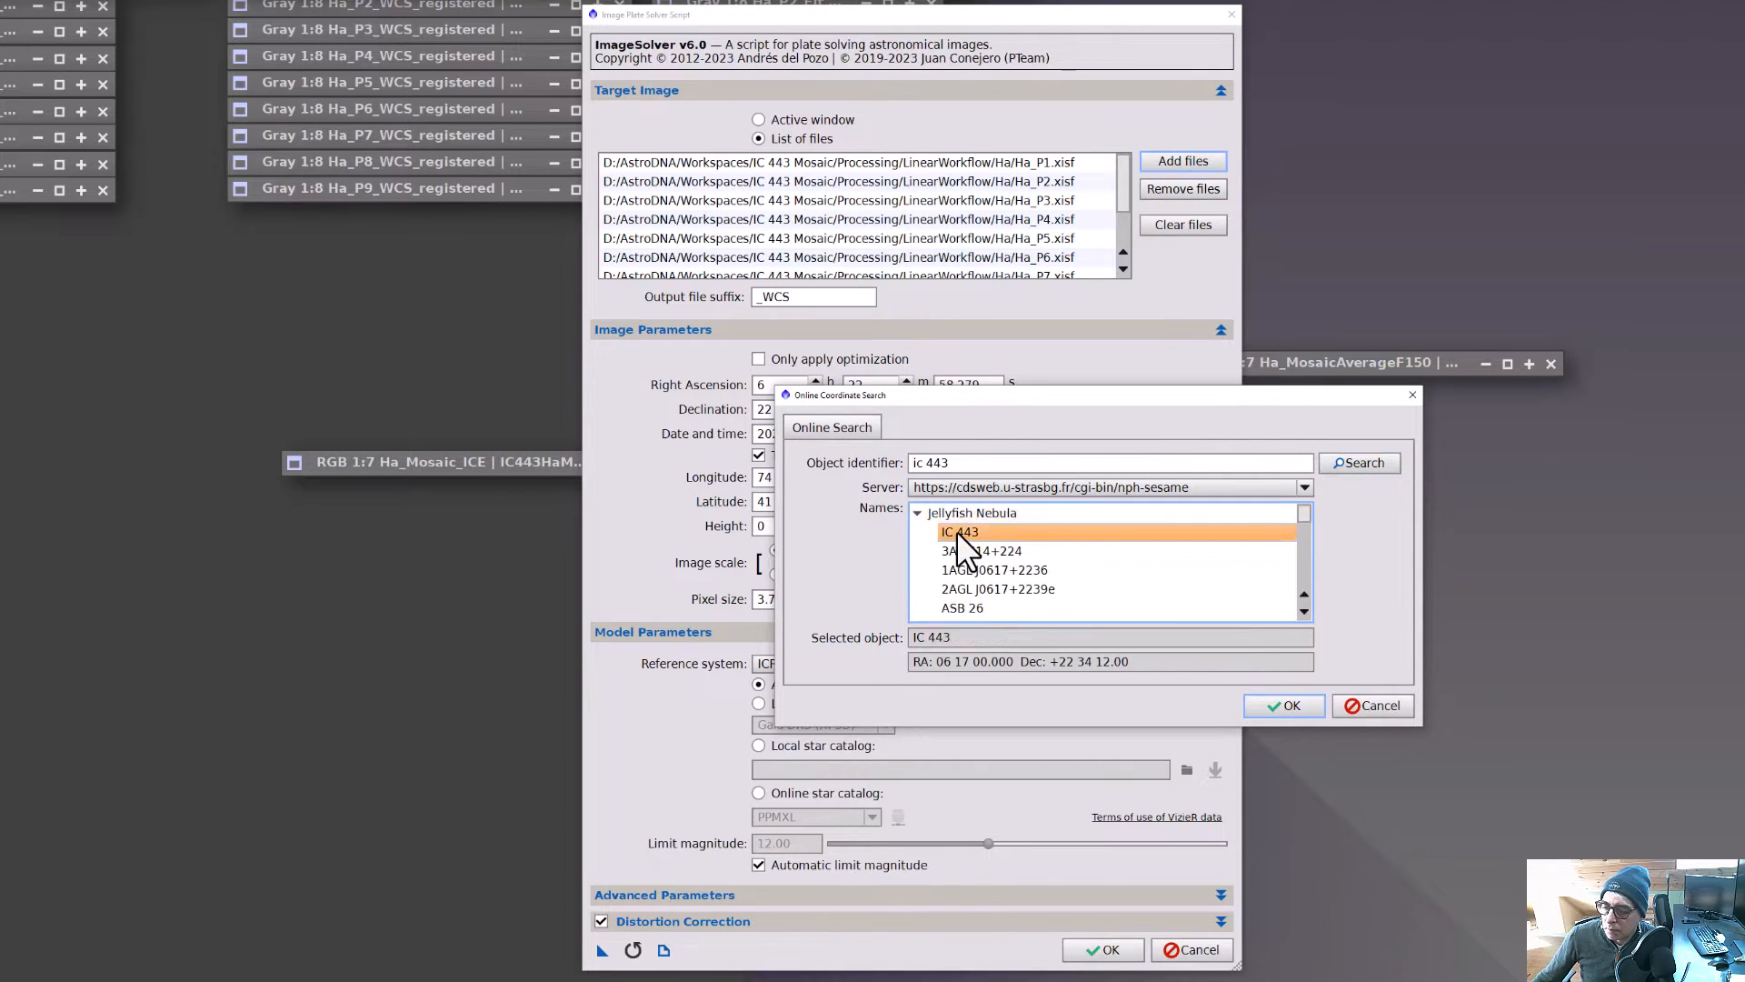
{"action": "left_click", "coordinate": [1291, 707]}
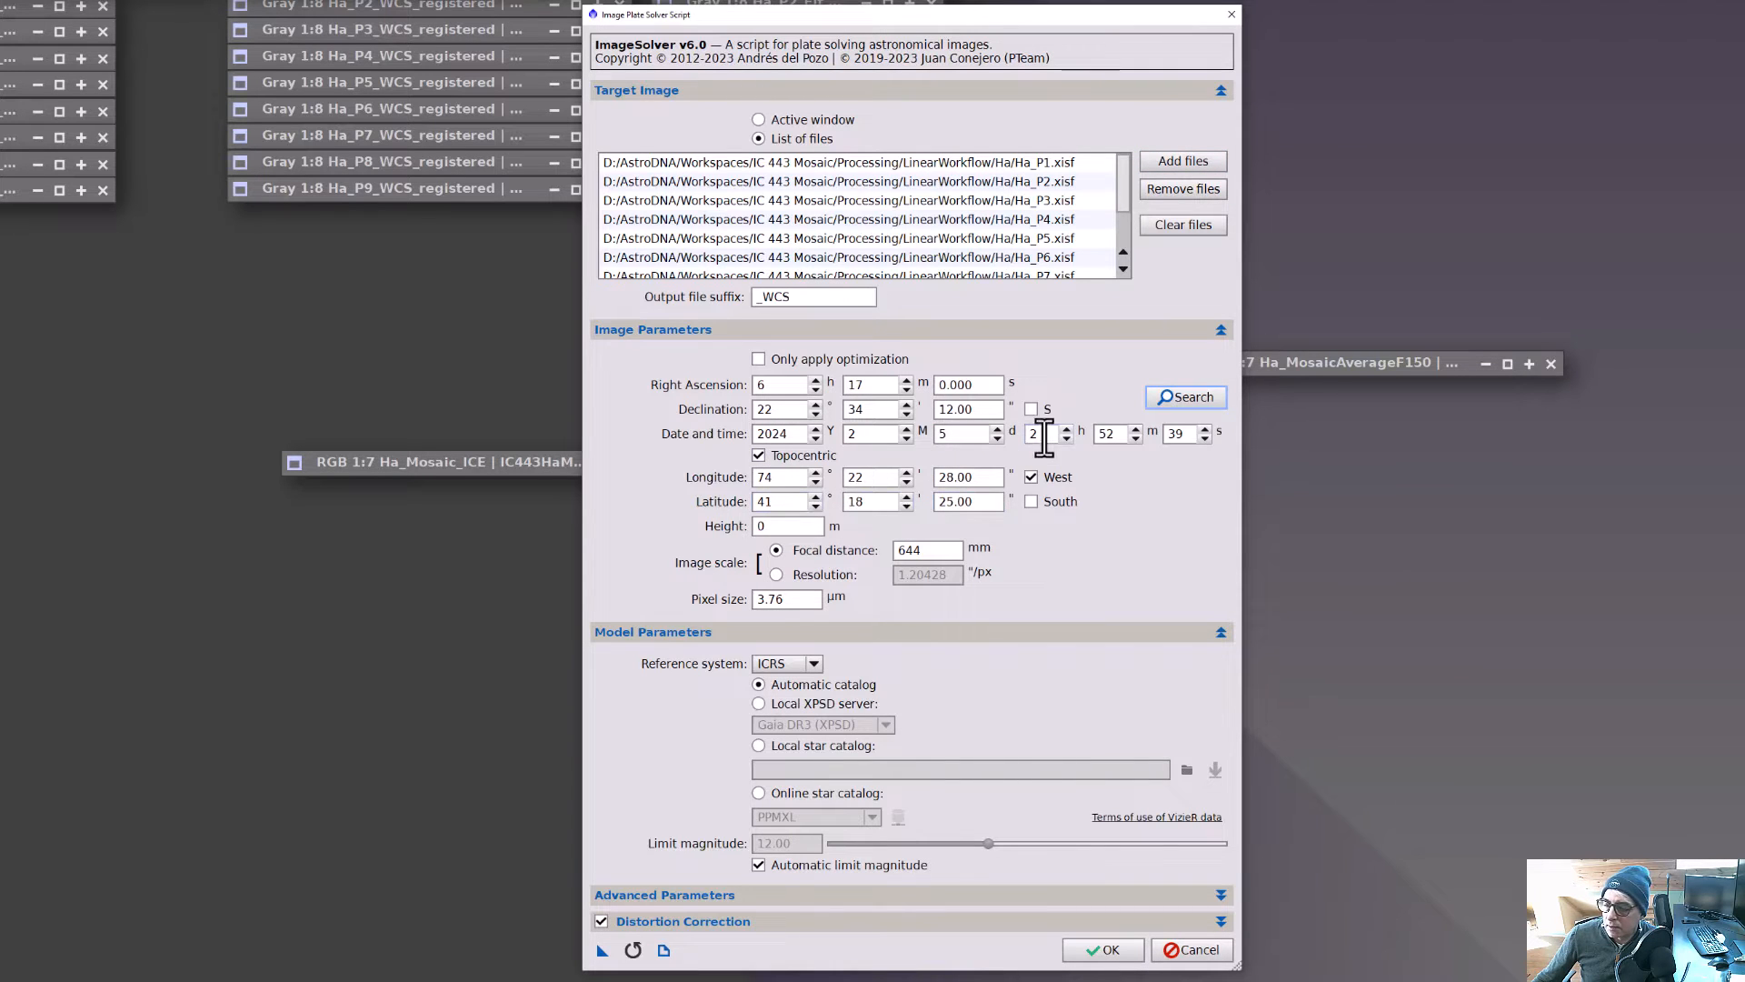
Set the observation day to 8, adjust the hour, and run the plate solver on the file list.
{"action": "double_click", "coordinate": [997, 429]}
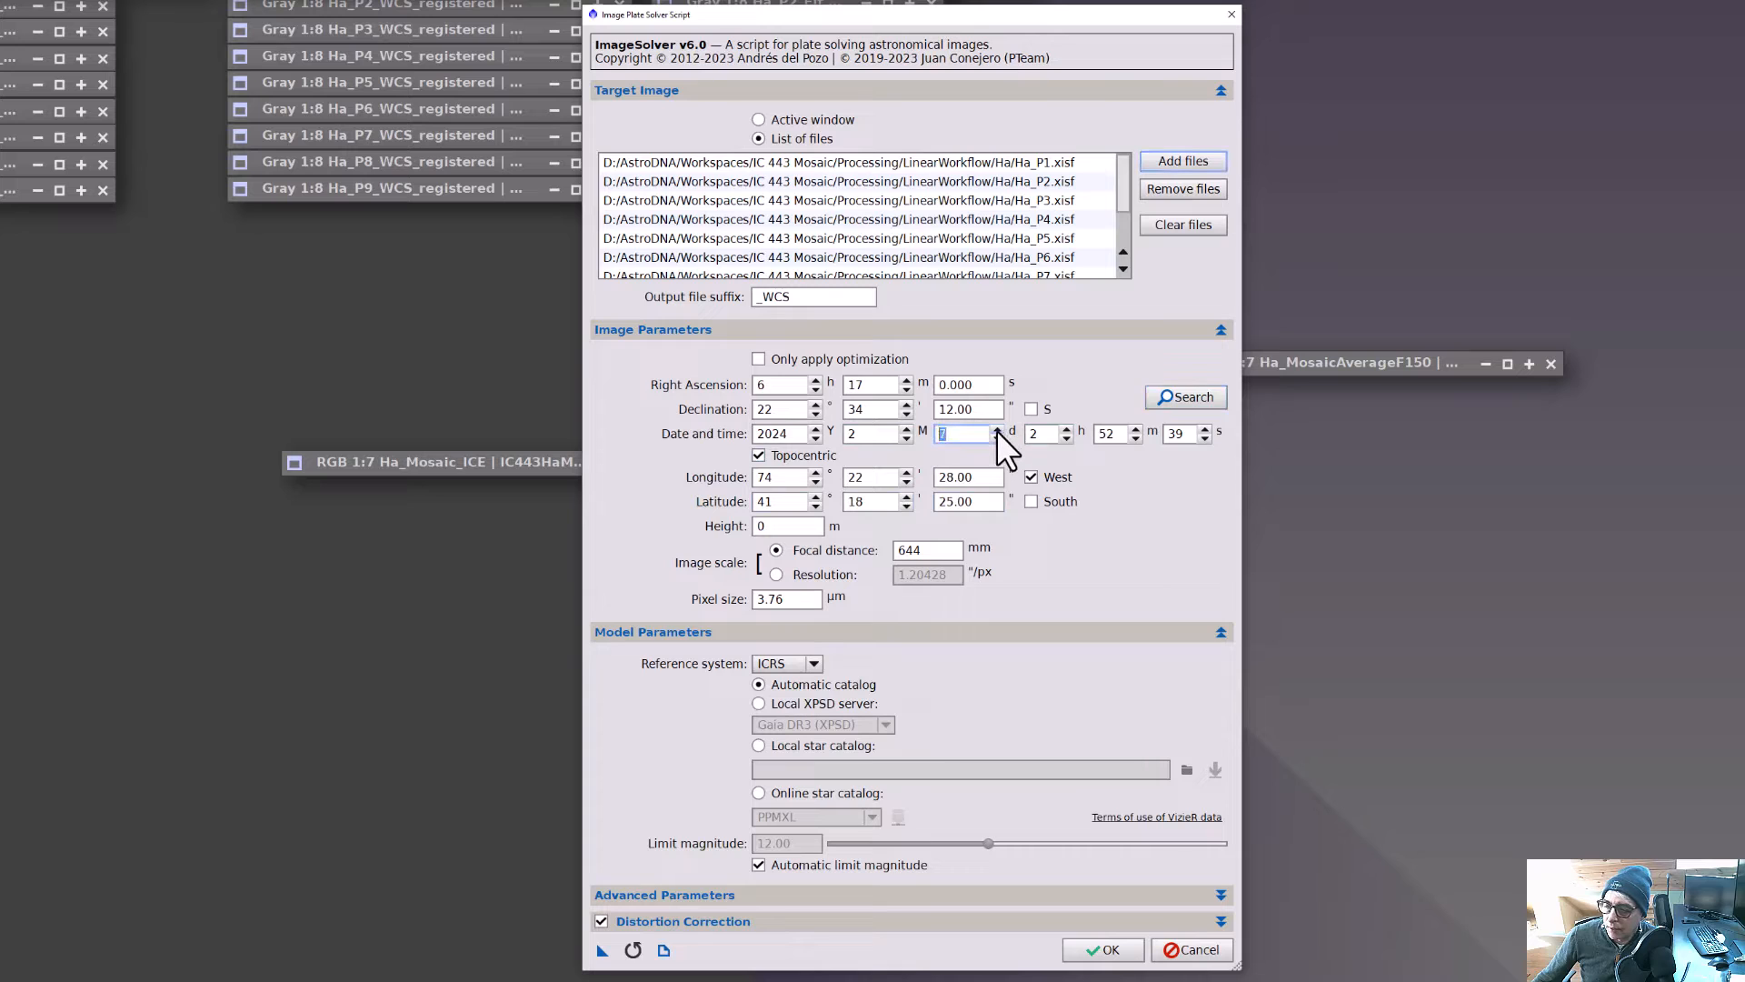
{"action": "double_click", "coordinate": [1063, 428]}
{"action": "triple_click", "coordinate": [1064, 430]}
{"action": "triple_click", "coordinate": [1064, 430]}
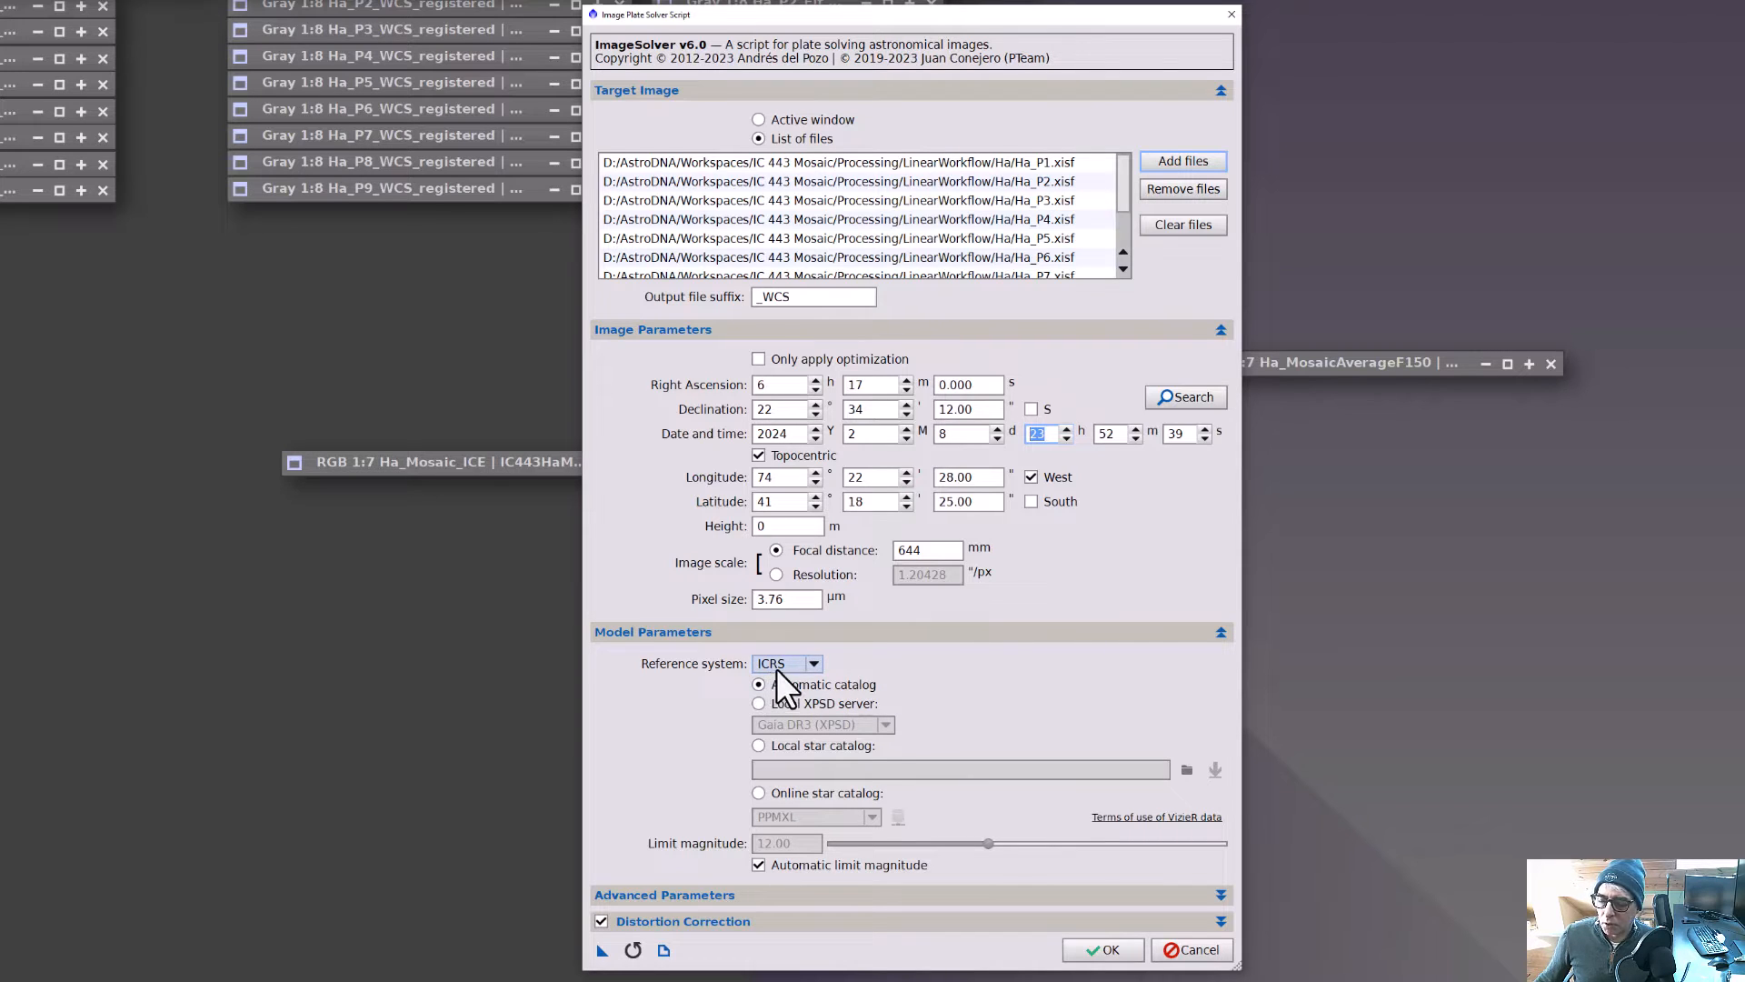
{"action": "left_click", "coordinate": [1104, 949]}
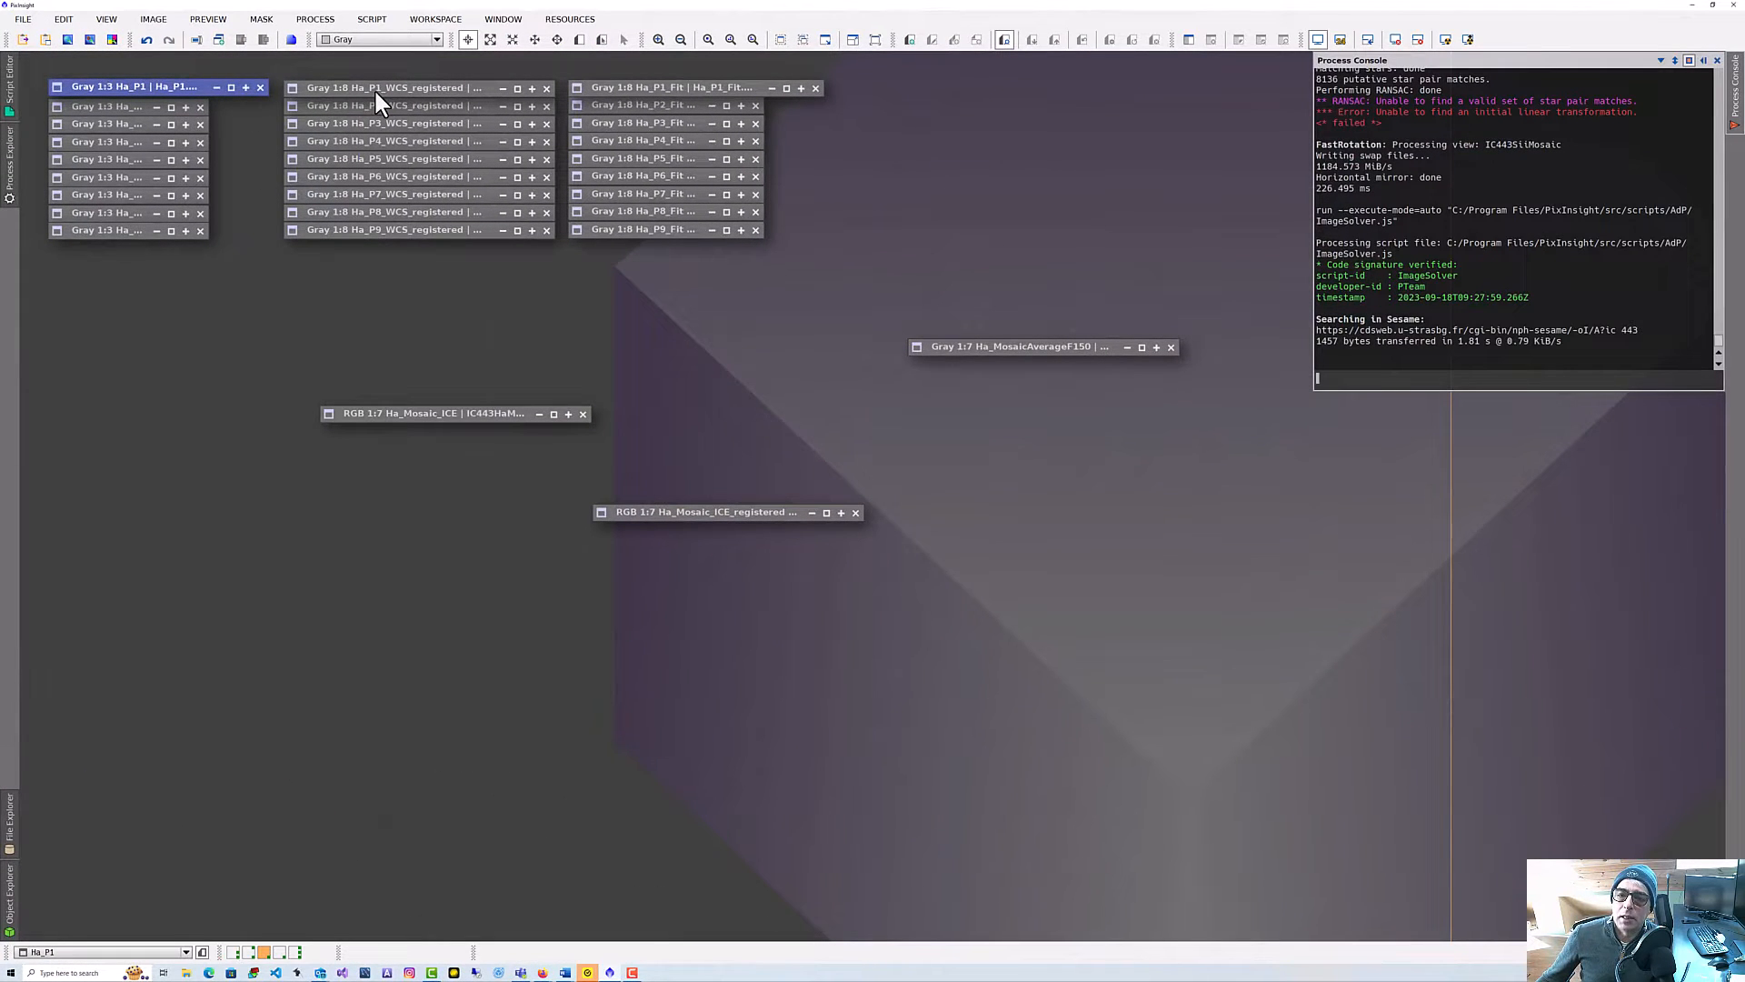
Launch the MosaicByCoordinates script from the Mosaic scripts and clear its tile list.
{"action": "left_click", "coordinate": [373, 16]}
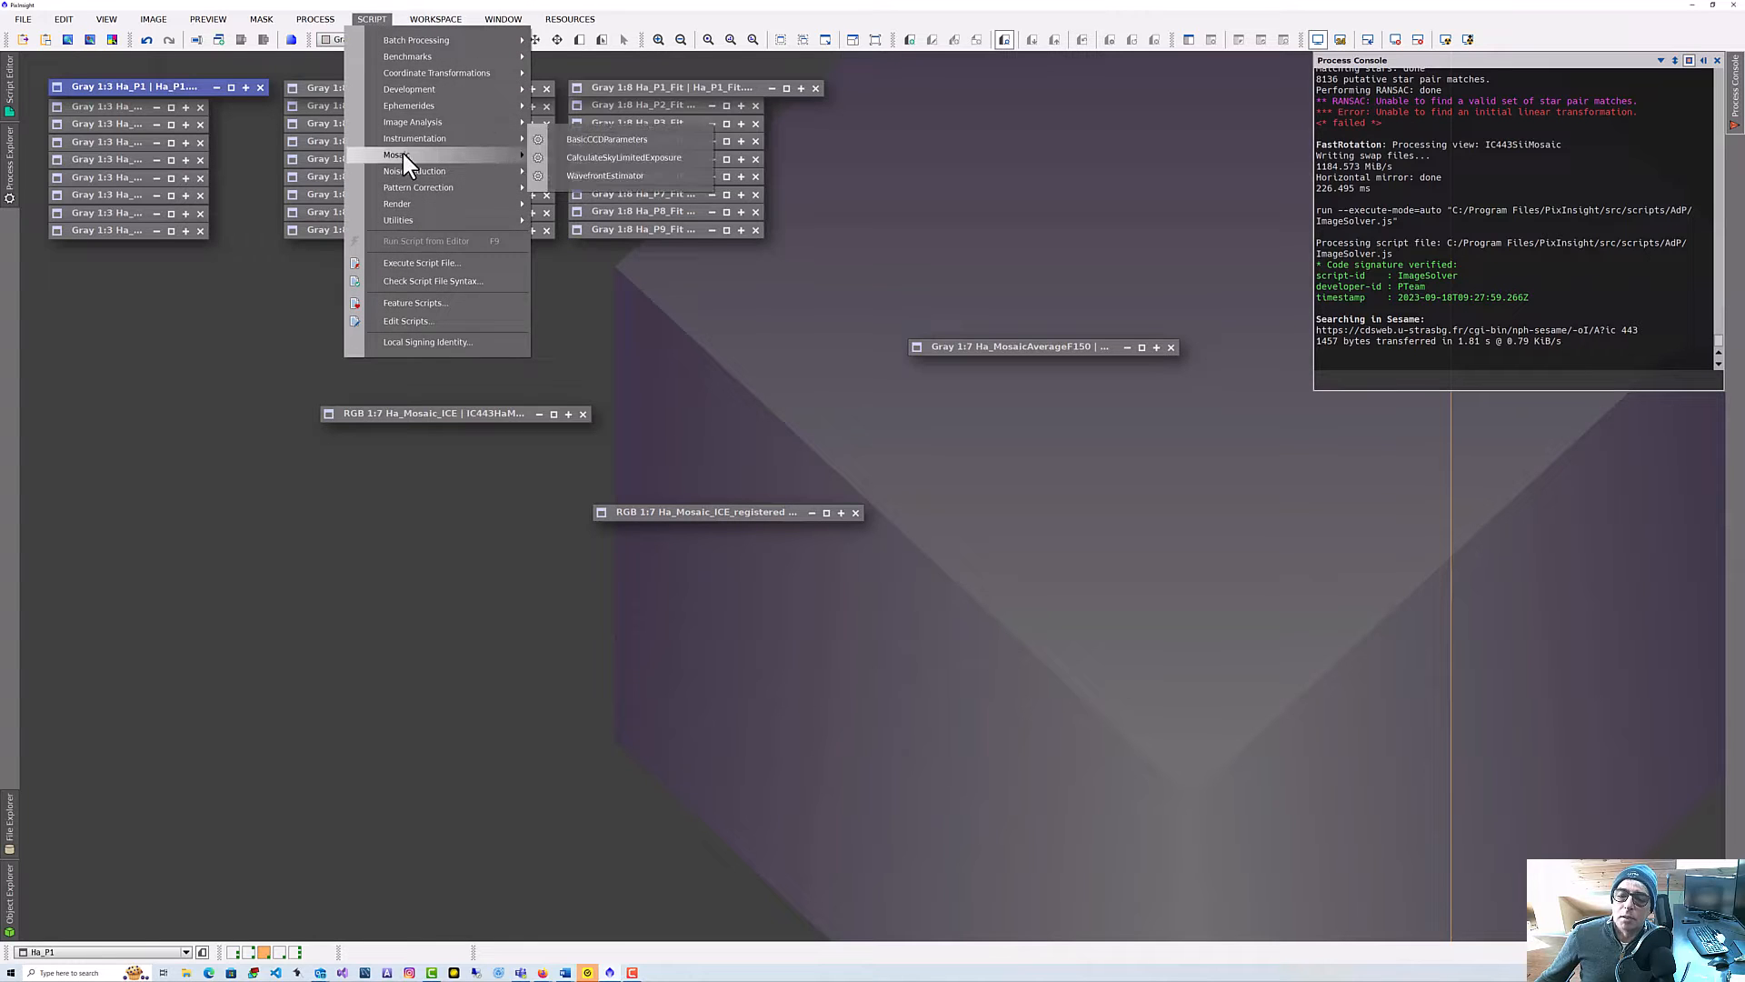
{"action": "mouse_move", "coordinate": [402, 153]}
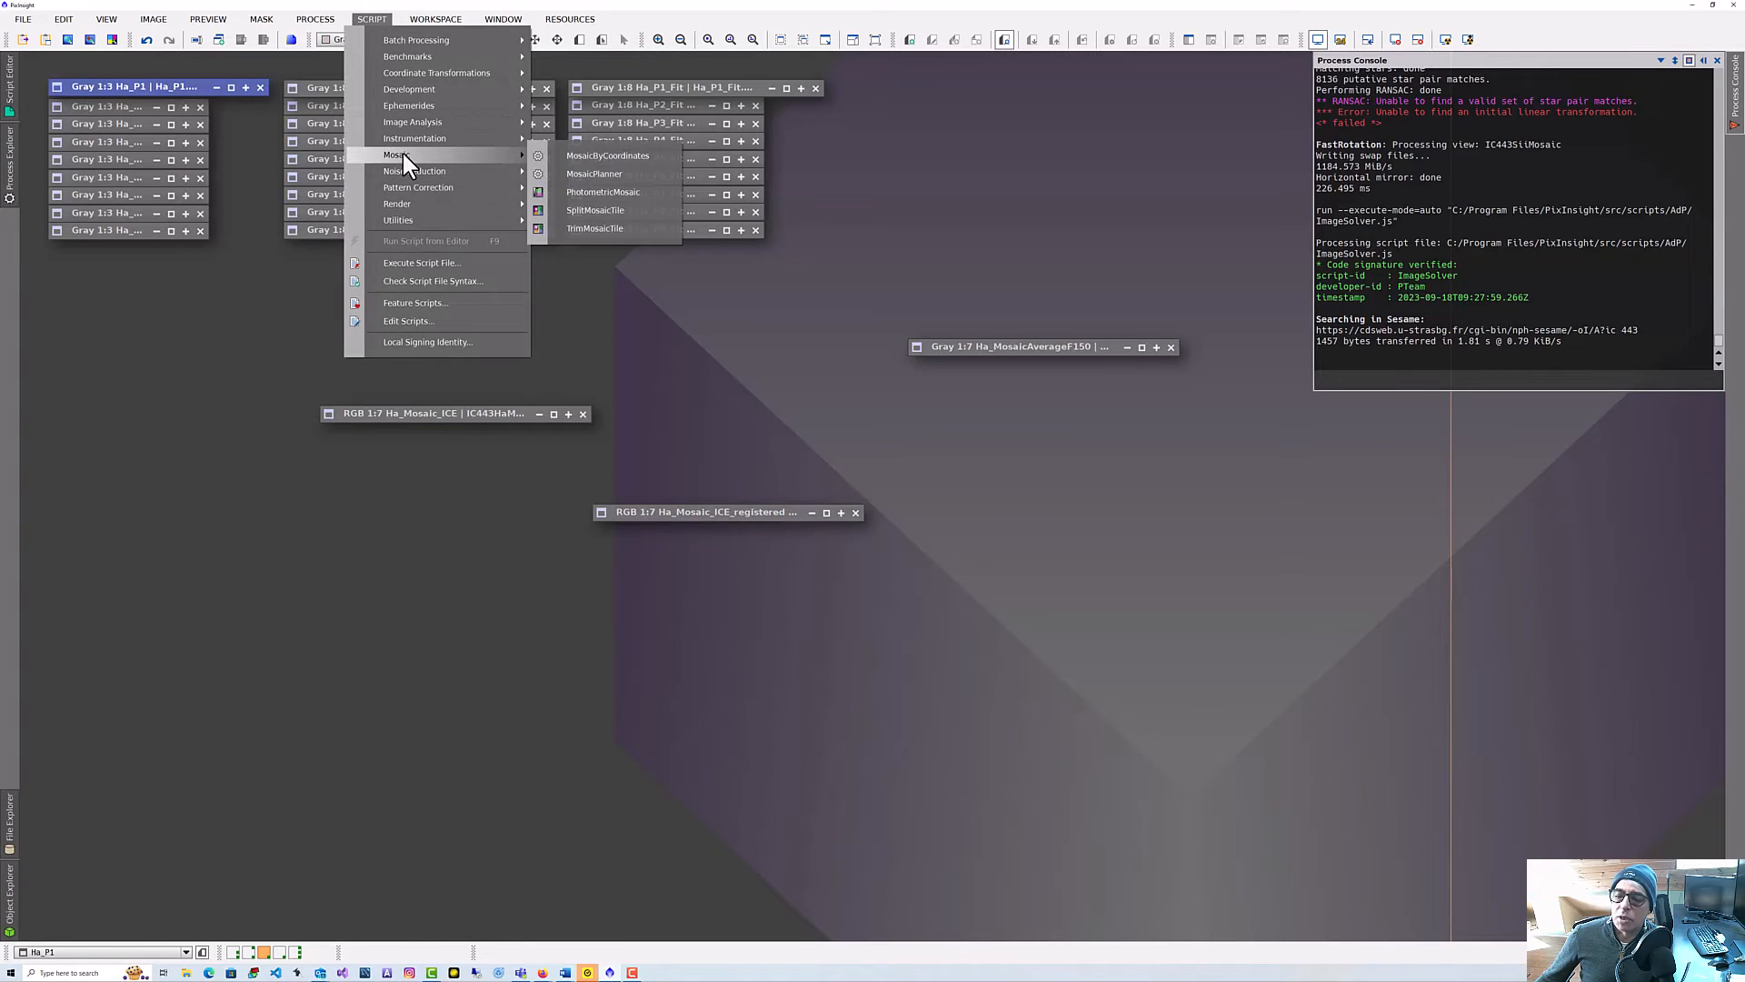
{"action": "left_click", "coordinate": [564, 156]}
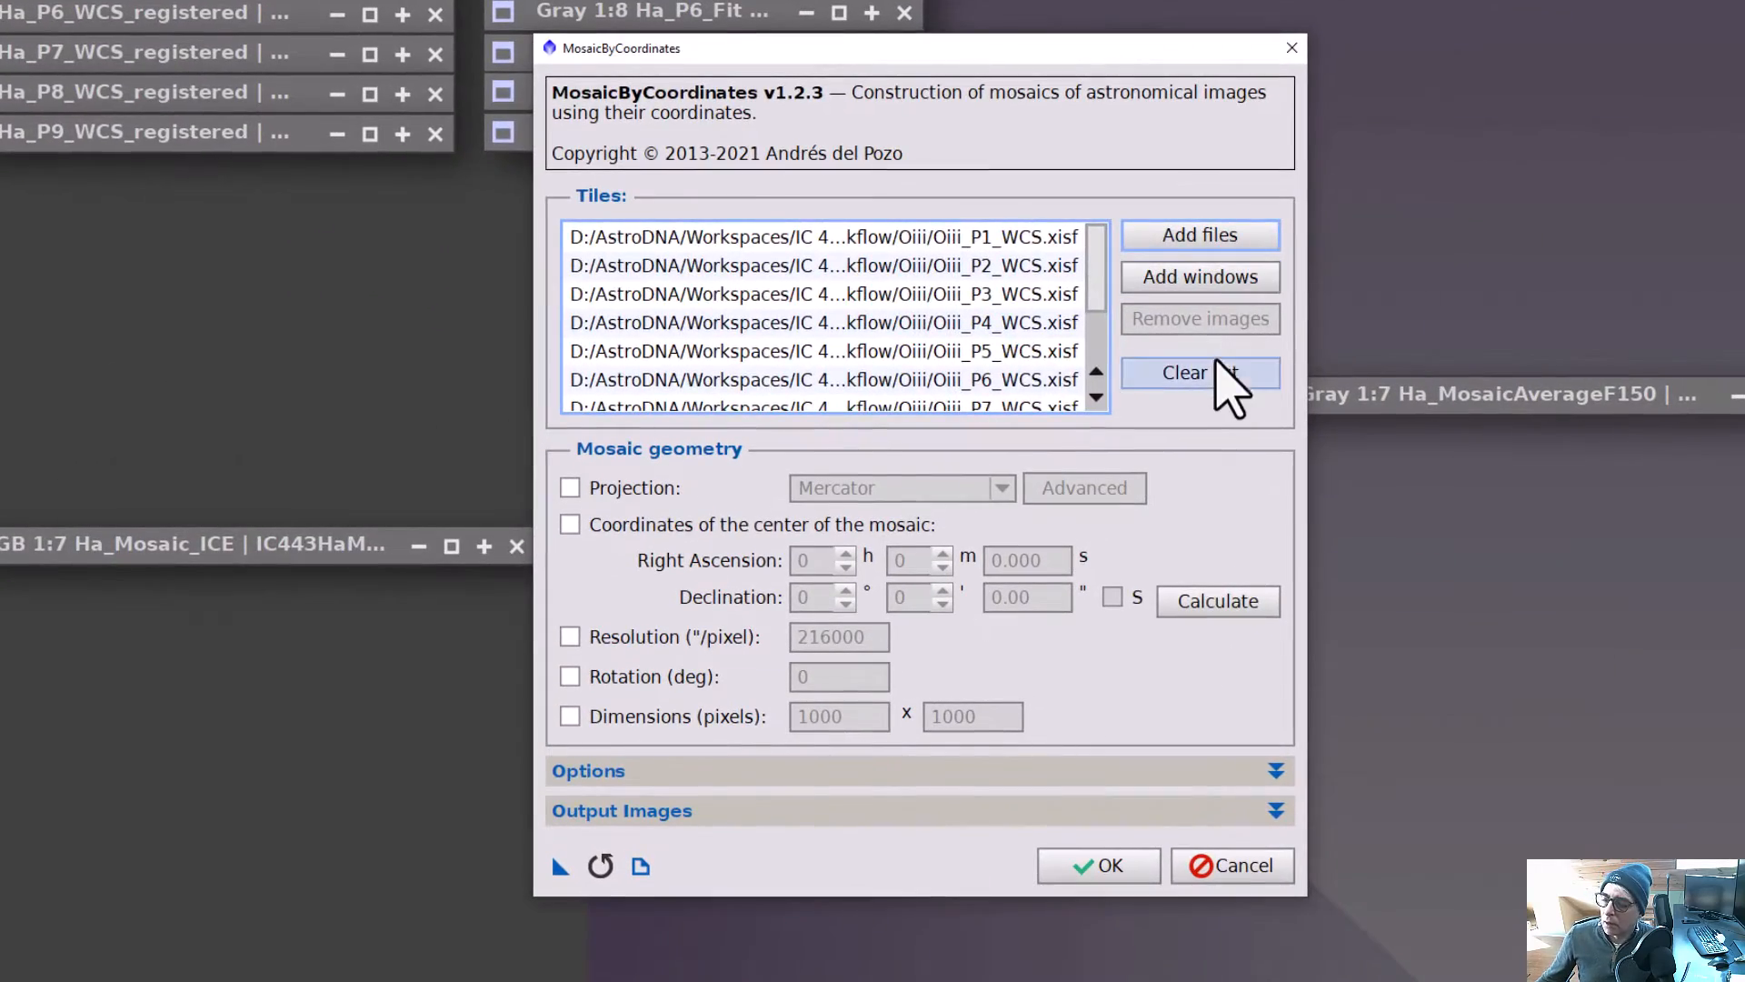
{"action": "left_click", "coordinate": [1239, 518]}
Add the Ha_P1_WCS through Ha_P9_WCS files from the Ha folder as mosaic tiles.
{"action": "left_click", "coordinate": [1216, 235]}
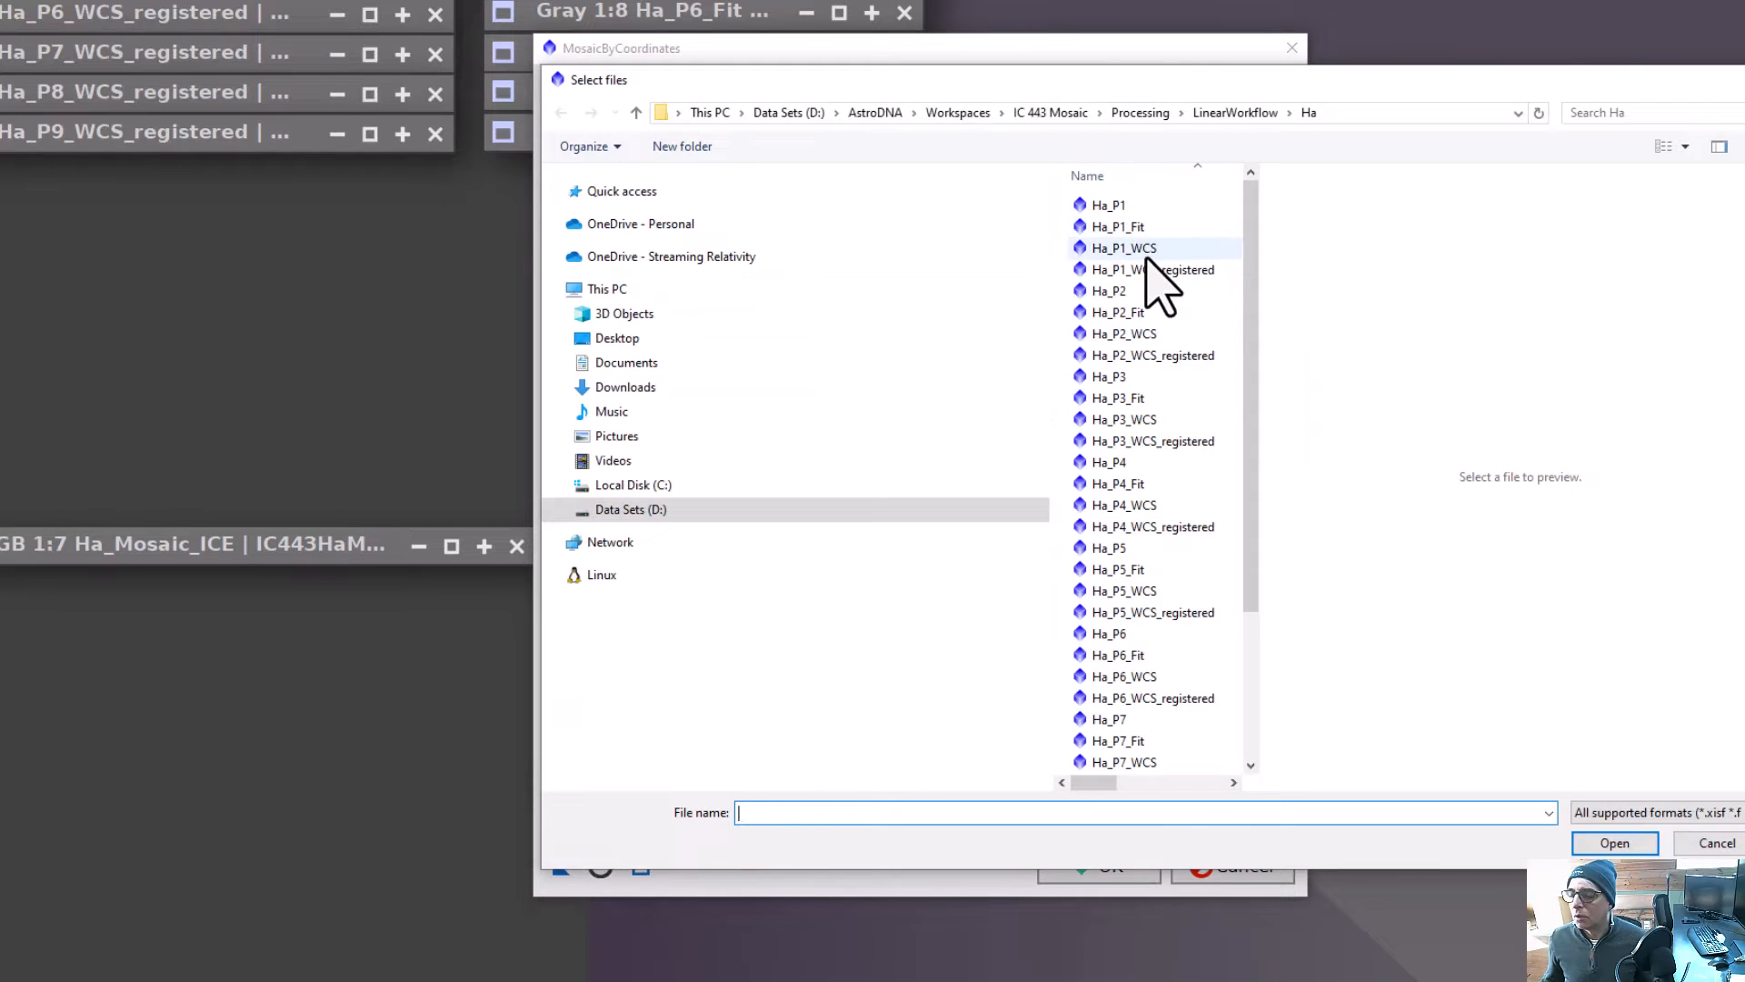
{"action": "left_click", "coordinate": [1143, 252]}
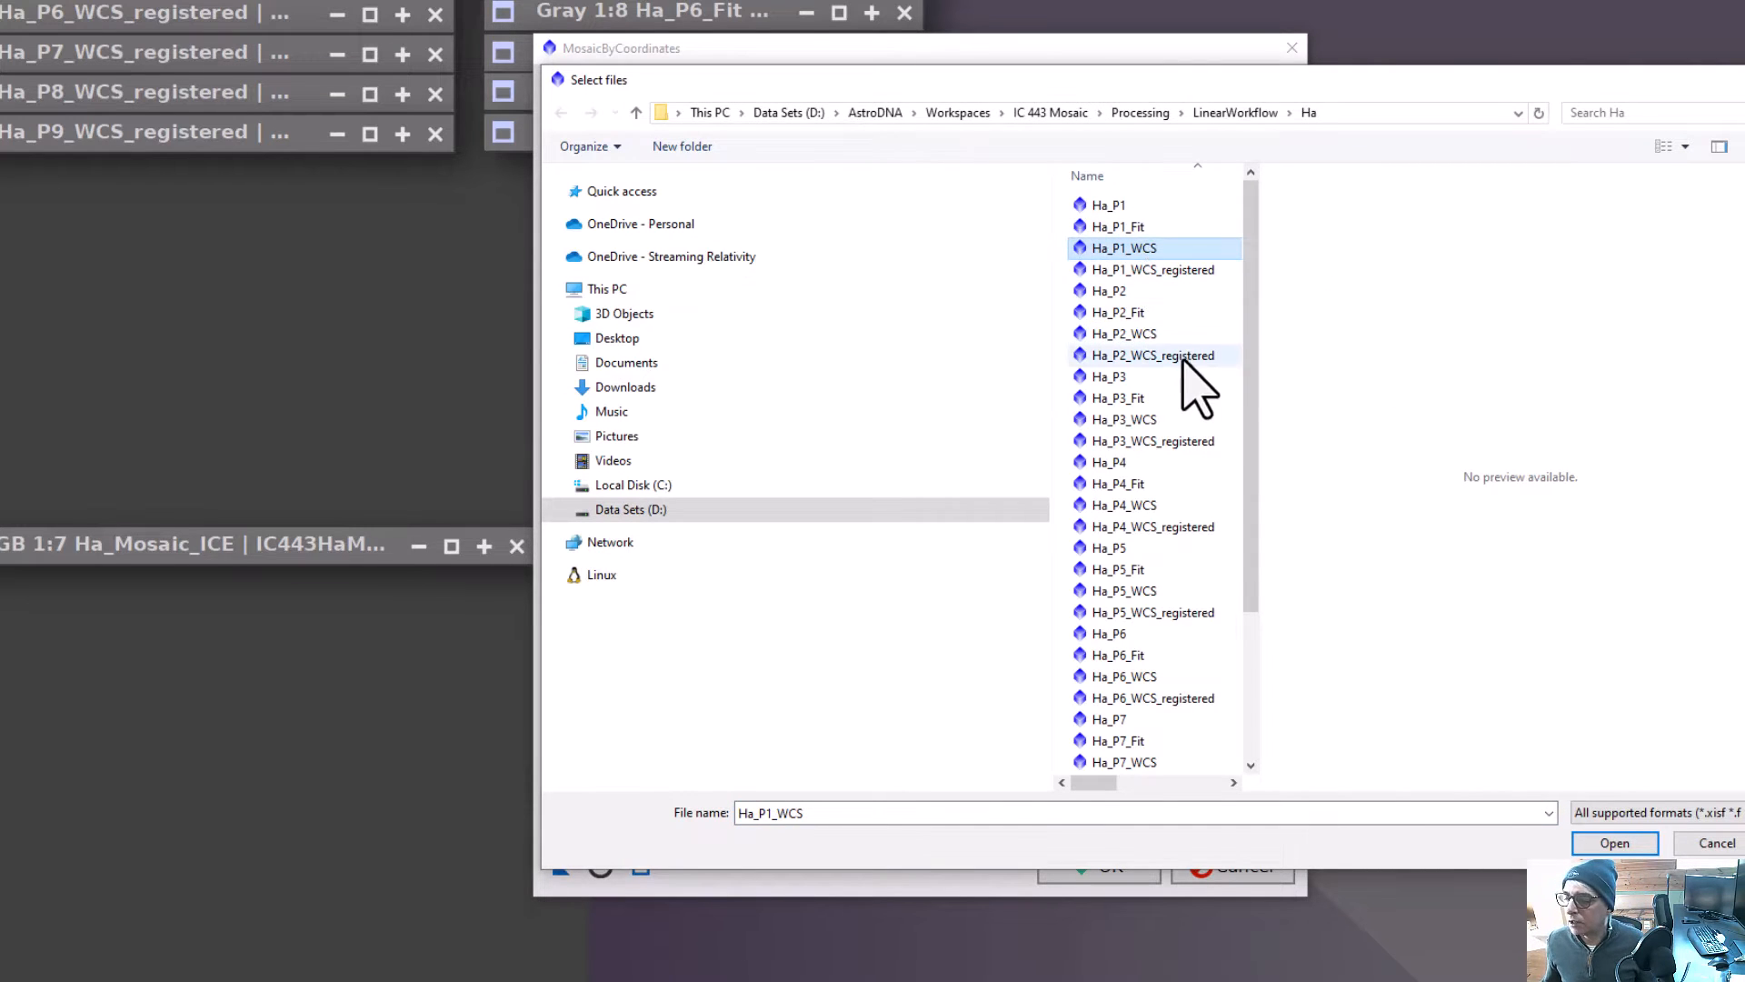
{"action": "left_click", "coordinate": [1171, 334], "text": "ctrl"}
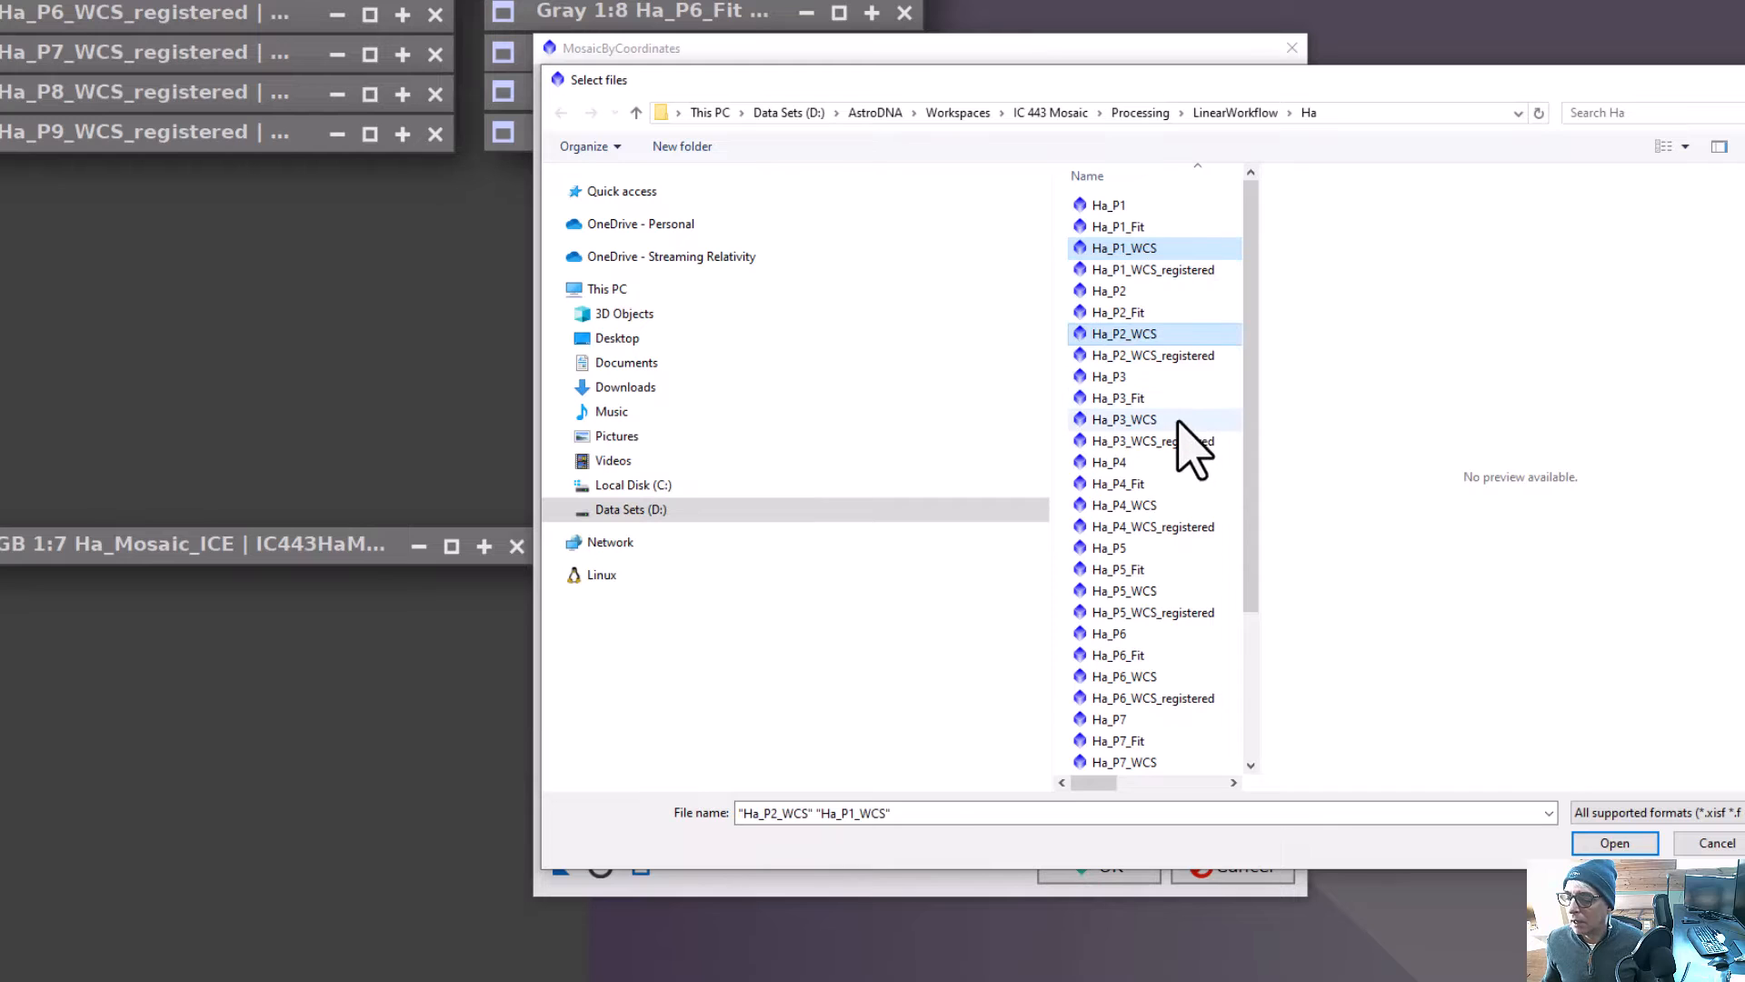
{"action": "left_click", "coordinate": [1178, 421], "text": "ctrl"}
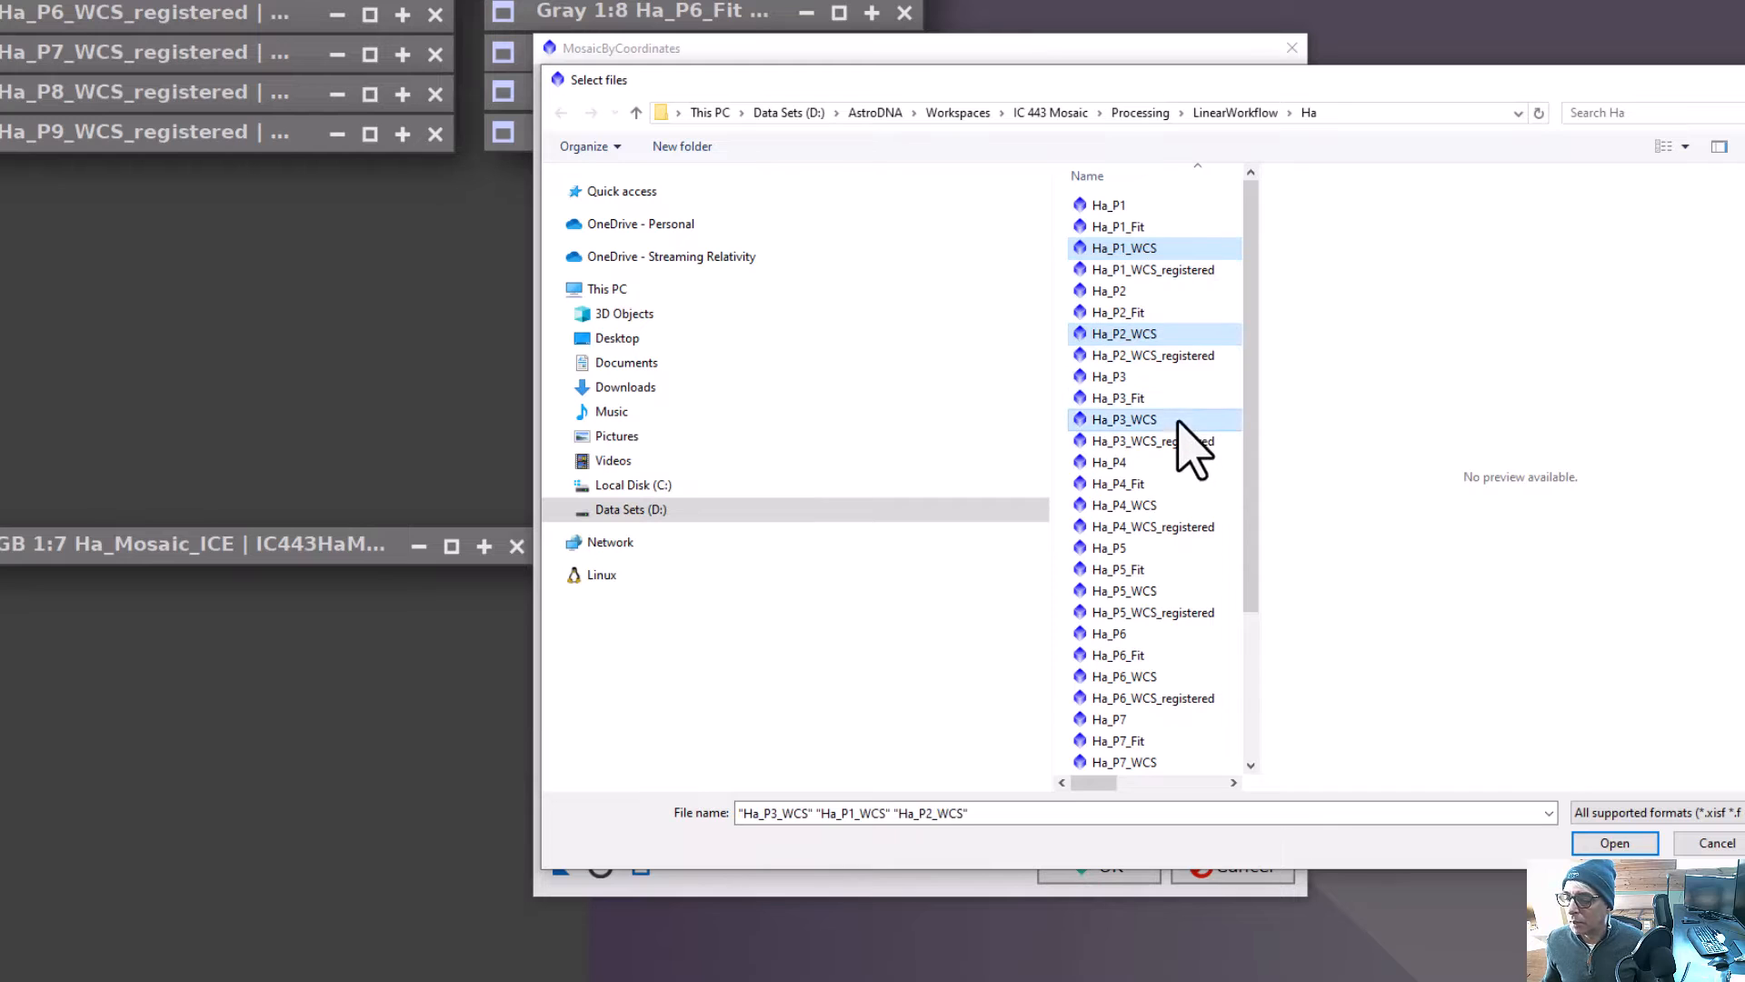
{"action": "left_click", "coordinate": [1163, 507], "text": "ctrl"}
{"action": "left_click", "coordinate": [1161, 590], "text": "ctrl"}
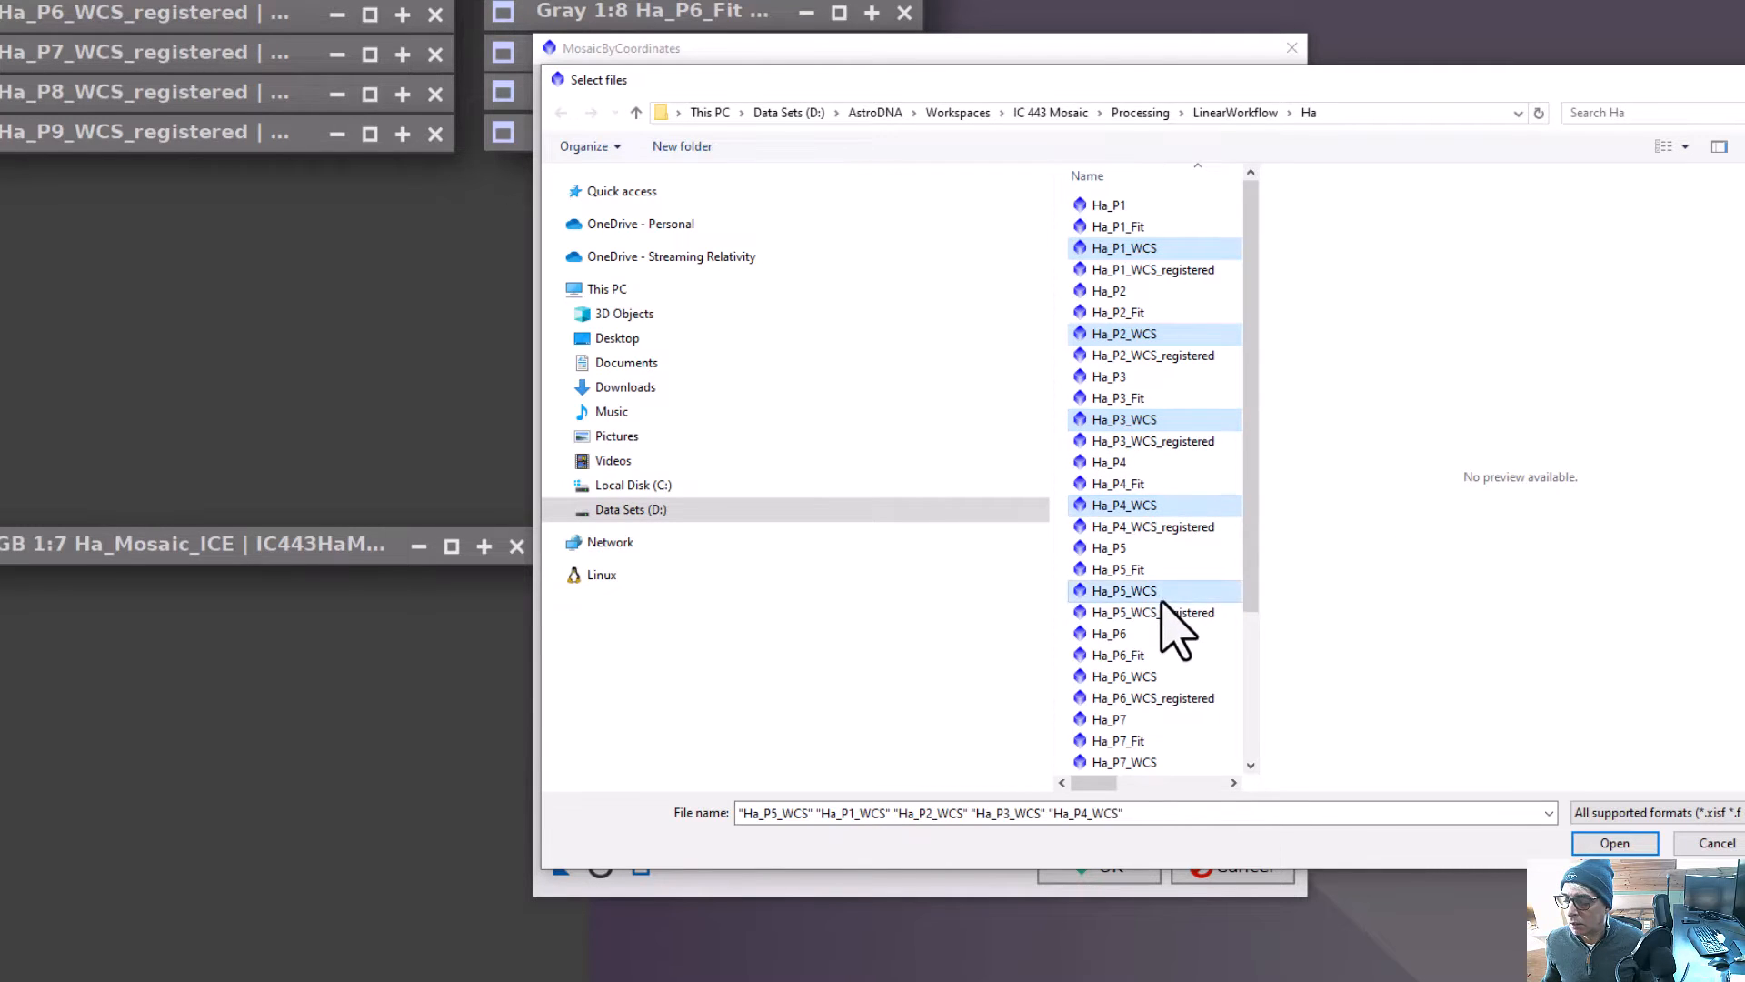
{"action": "left_click", "coordinate": [1140, 678], "text": "ctrl"}
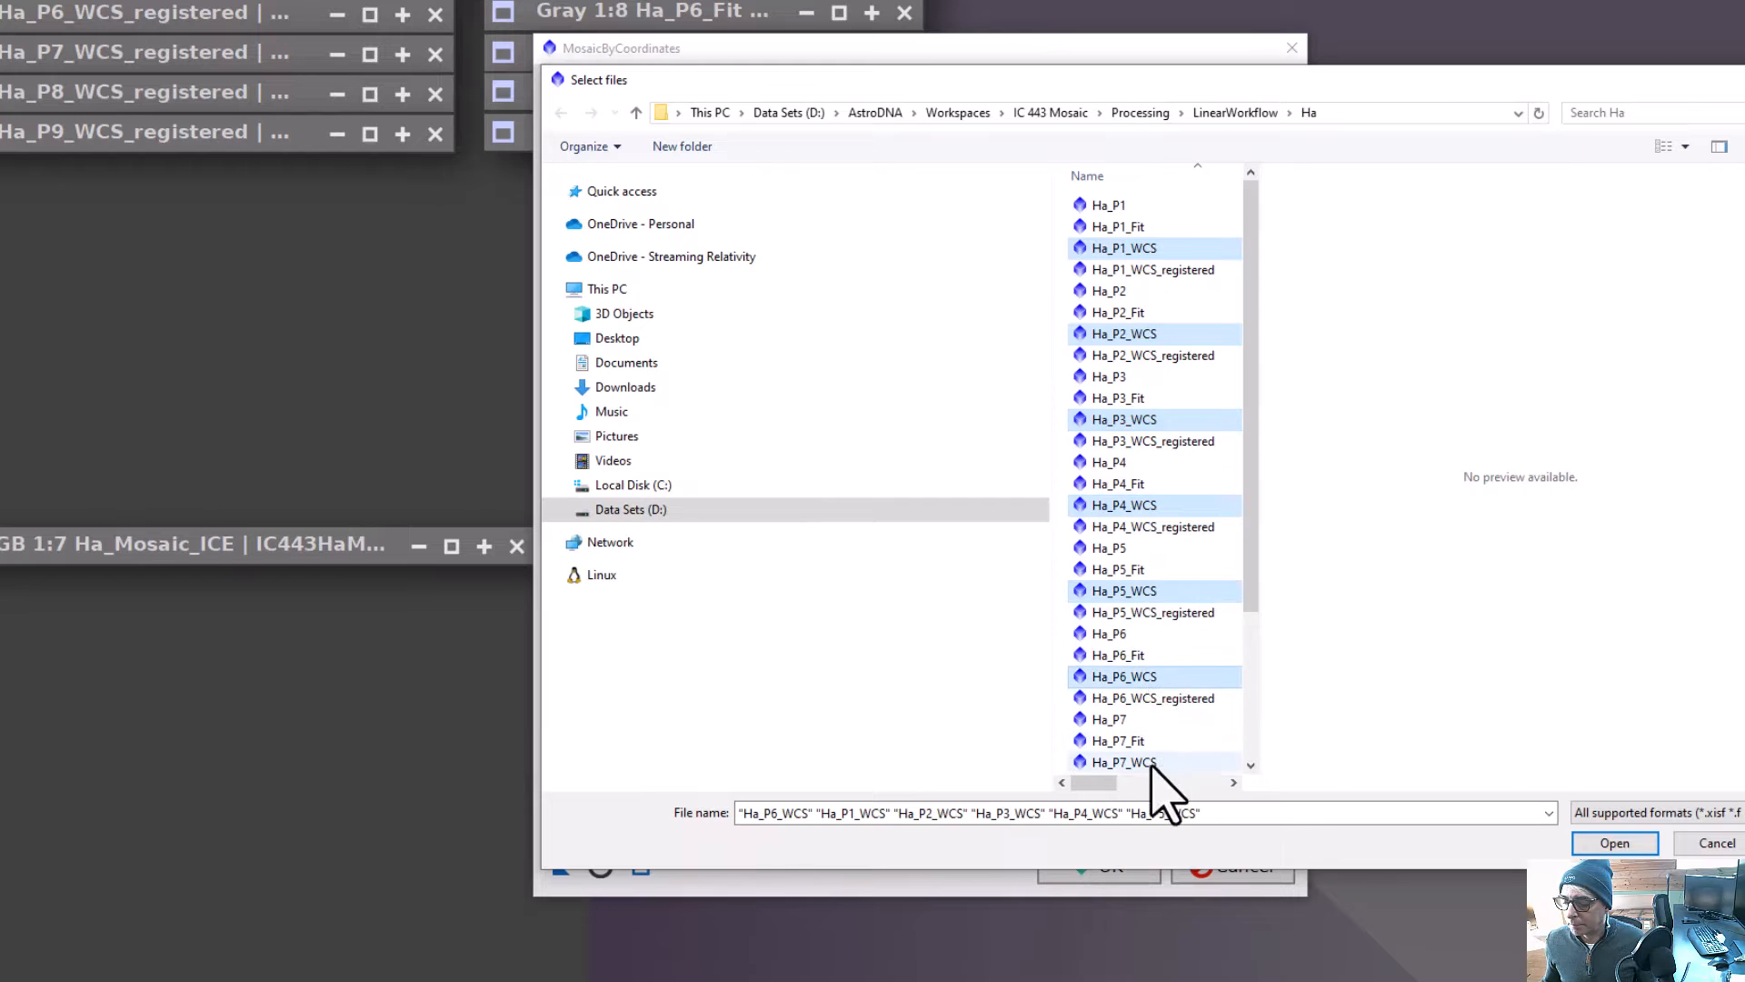
{"action": "left_click", "coordinate": [1151, 764], "text": "ctrl"}
{"action": "left_click_drag", "start_coordinate": [1250, 591], "coordinate": [1249, 809]}
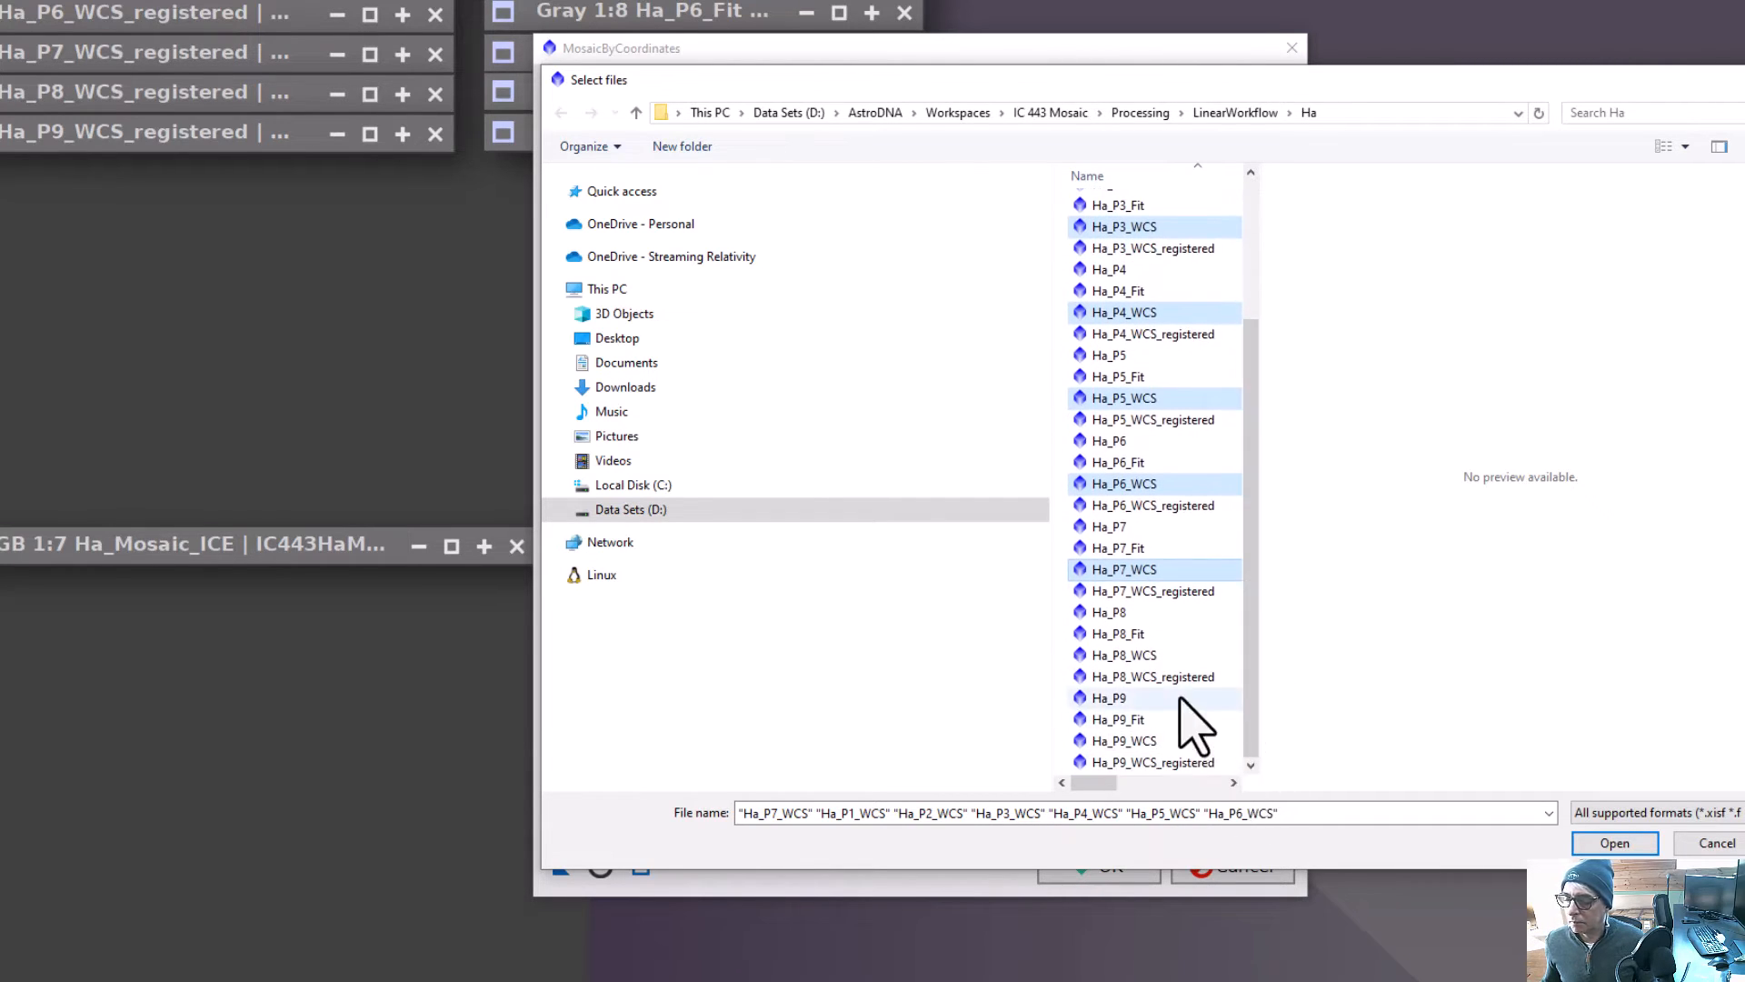
{"action": "left_click", "coordinate": [1168, 658], "text": "ctrl"}
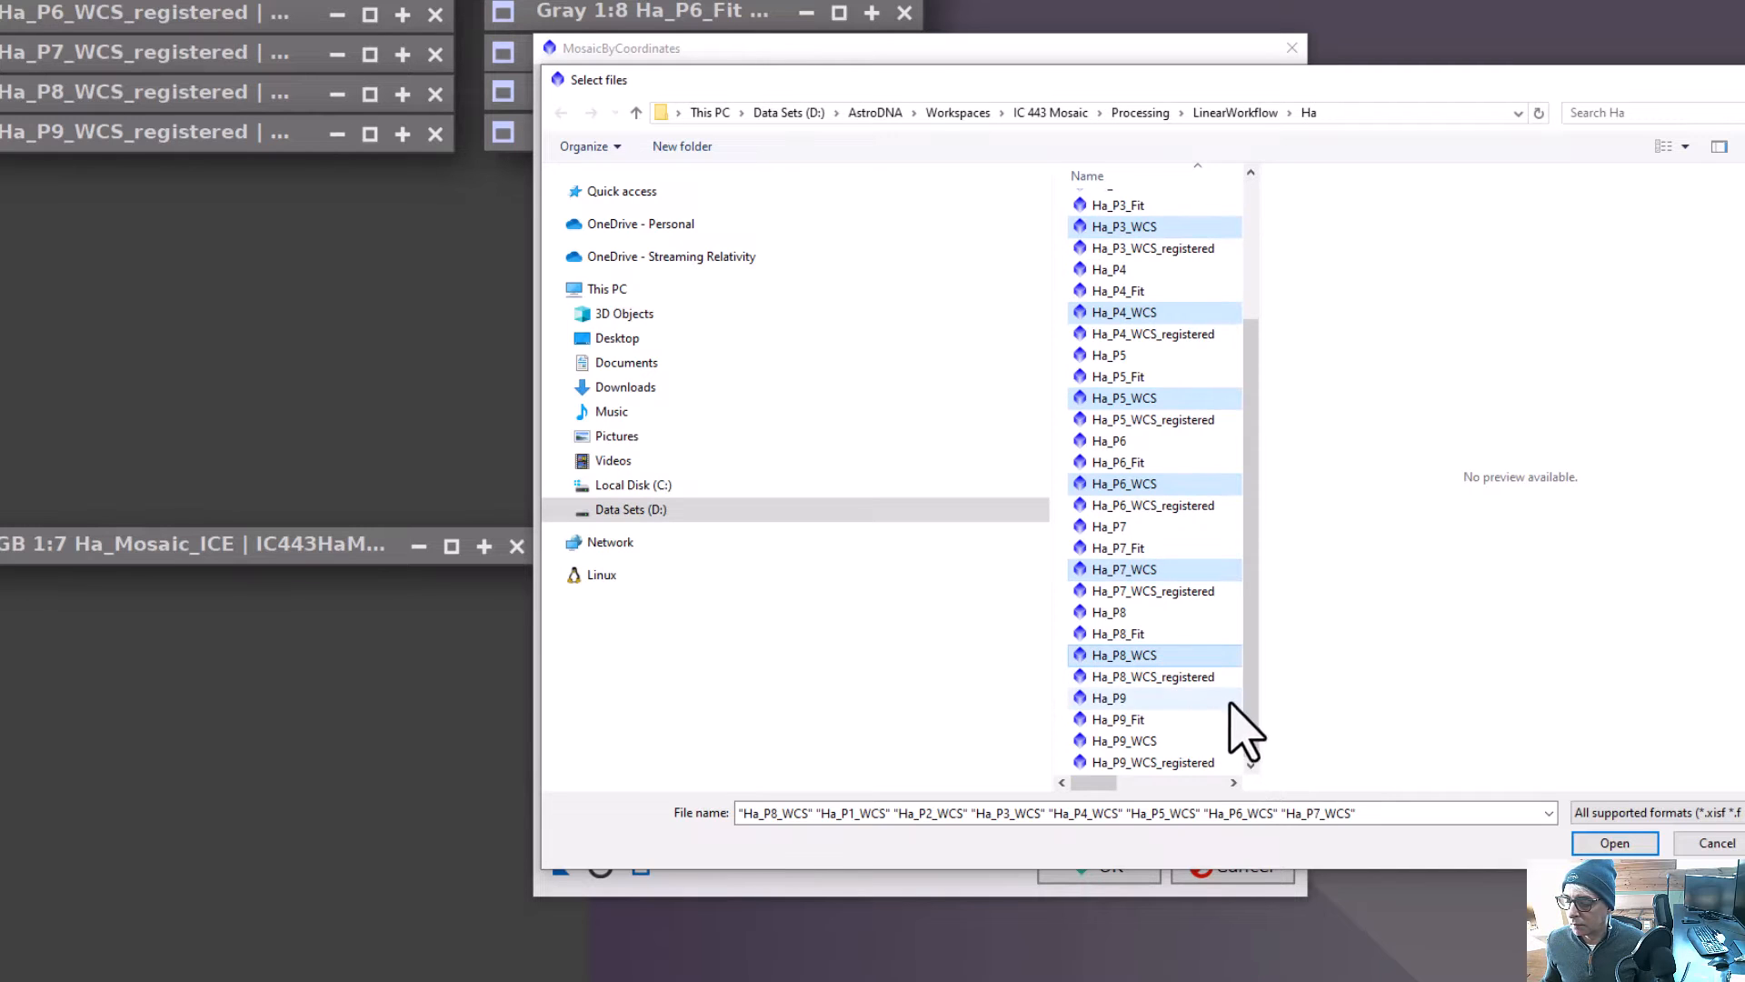
{"action": "left_click", "coordinate": [1181, 741], "text": "ctrl"}
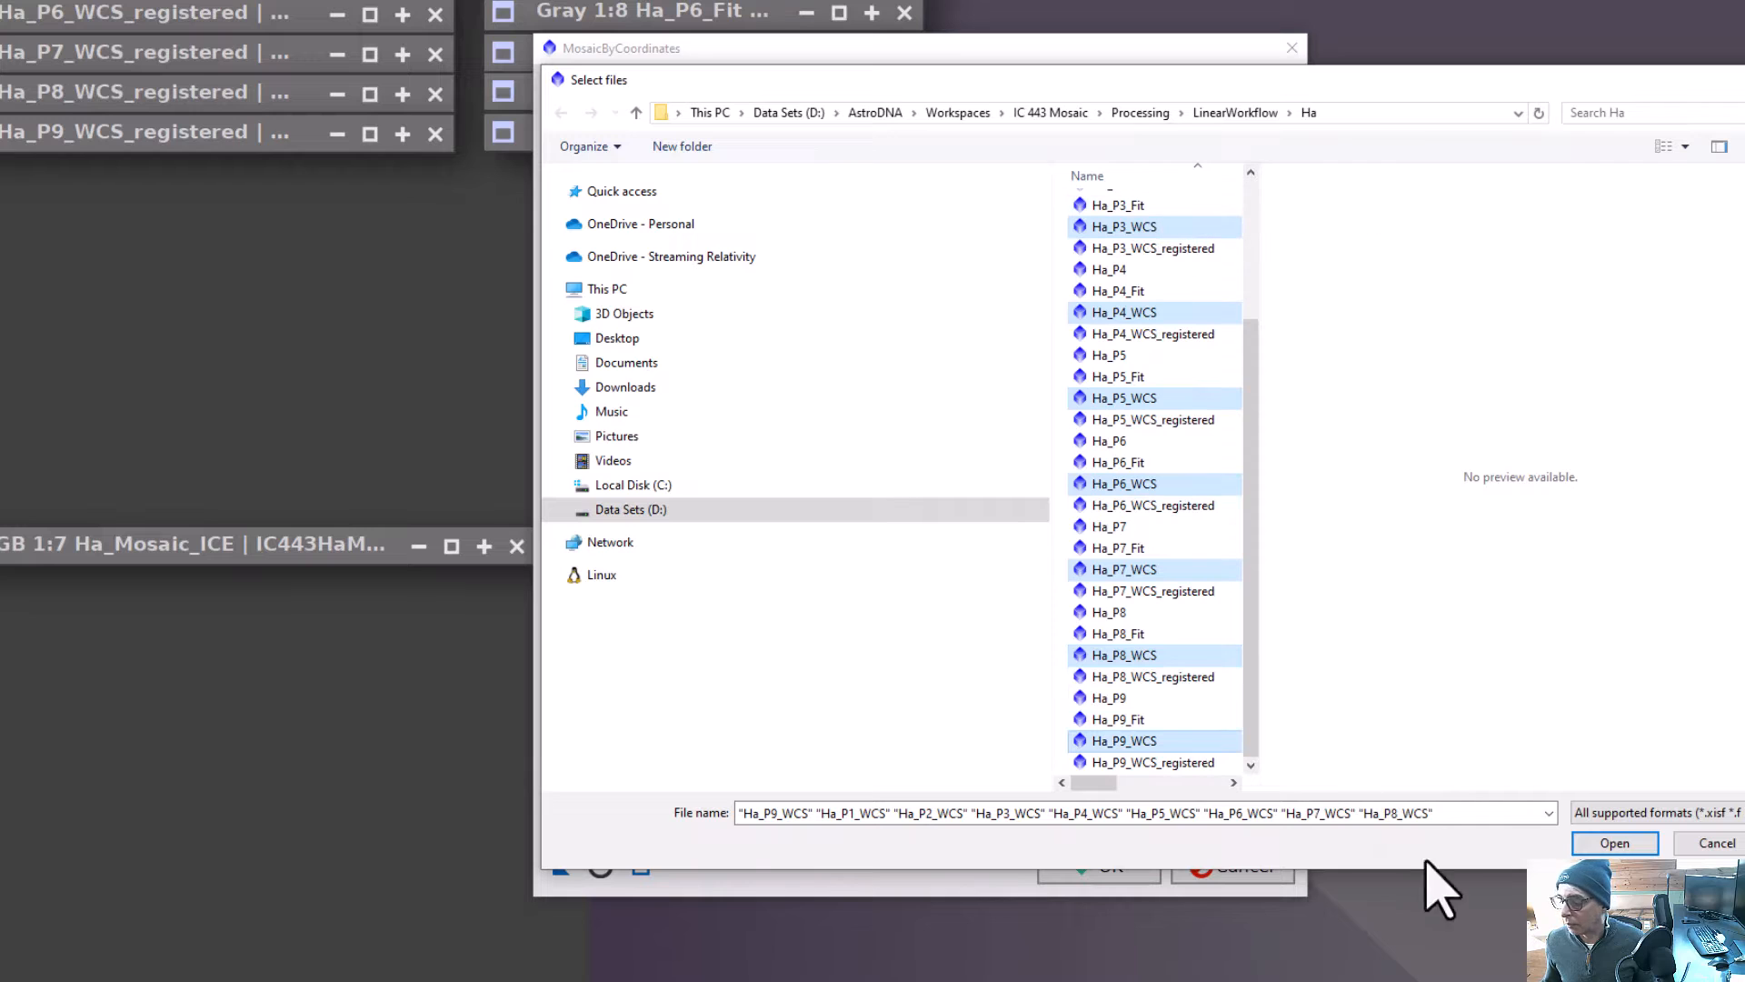
{"action": "left_click", "coordinate": [1613, 845]}
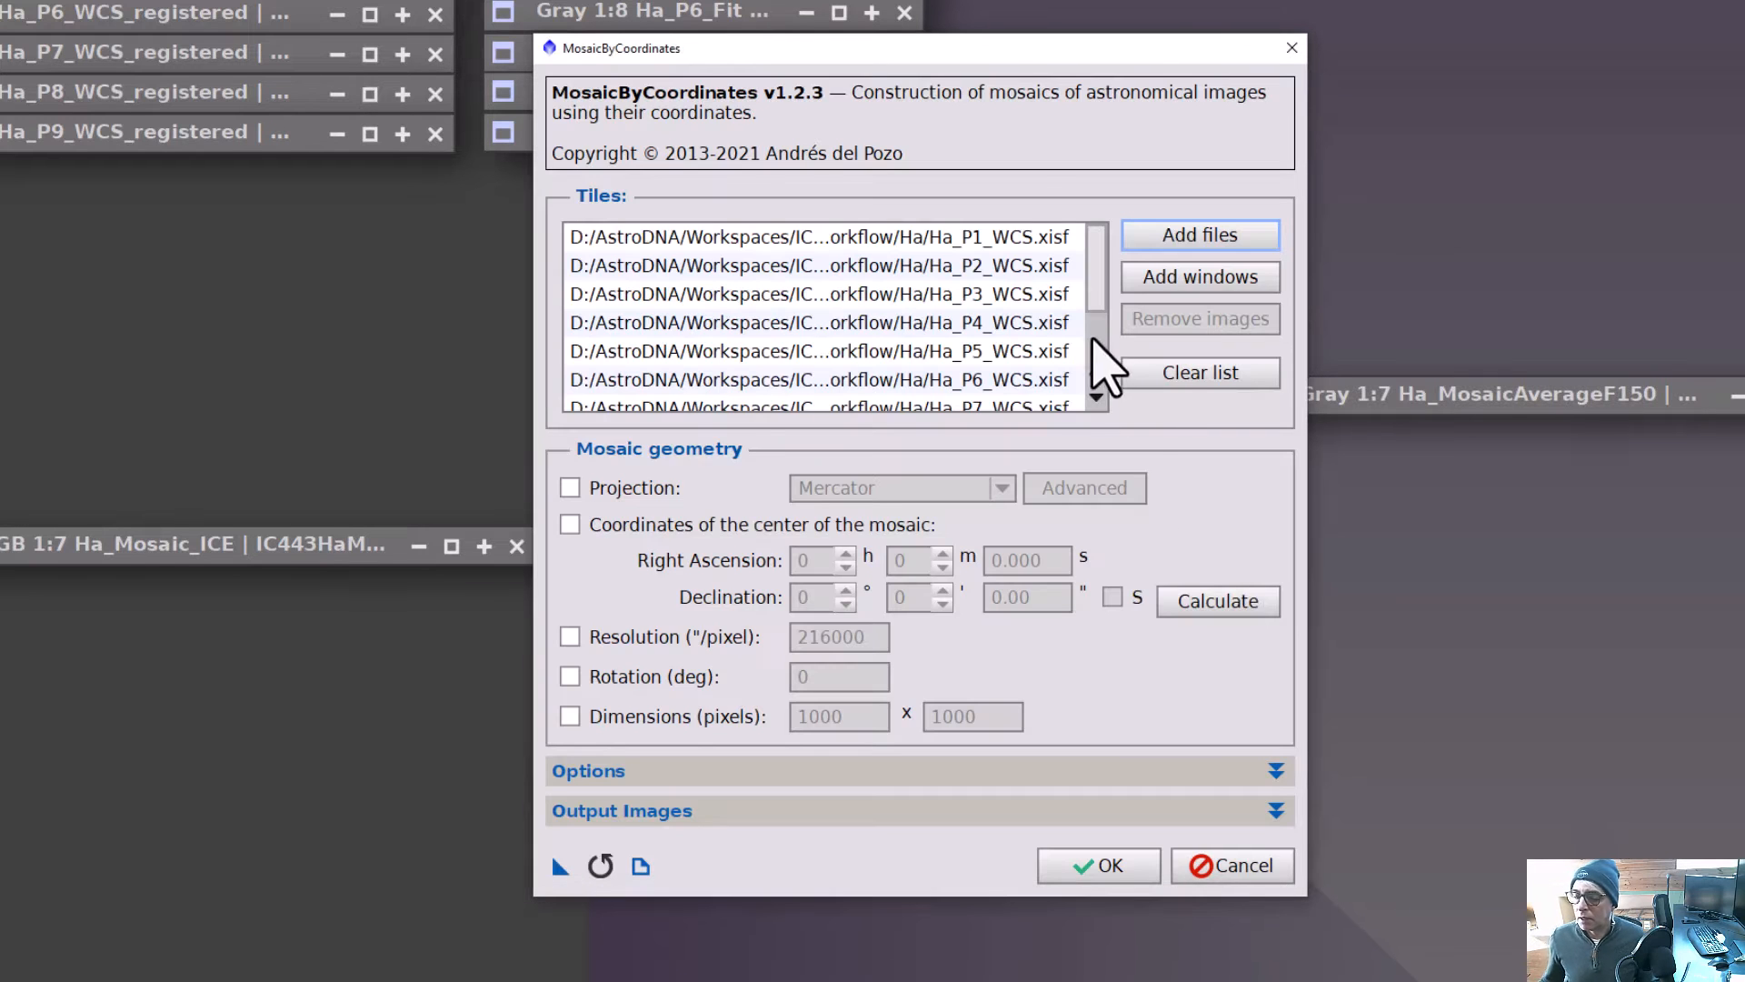
Set the mosaic output directory to the Ha folder under LinearWorkflow and run MosaicByCoordinates.
{"action": "scroll", "coordinate": [1077, 386], "scroll_direction": "down", "scroll_amount": 2}
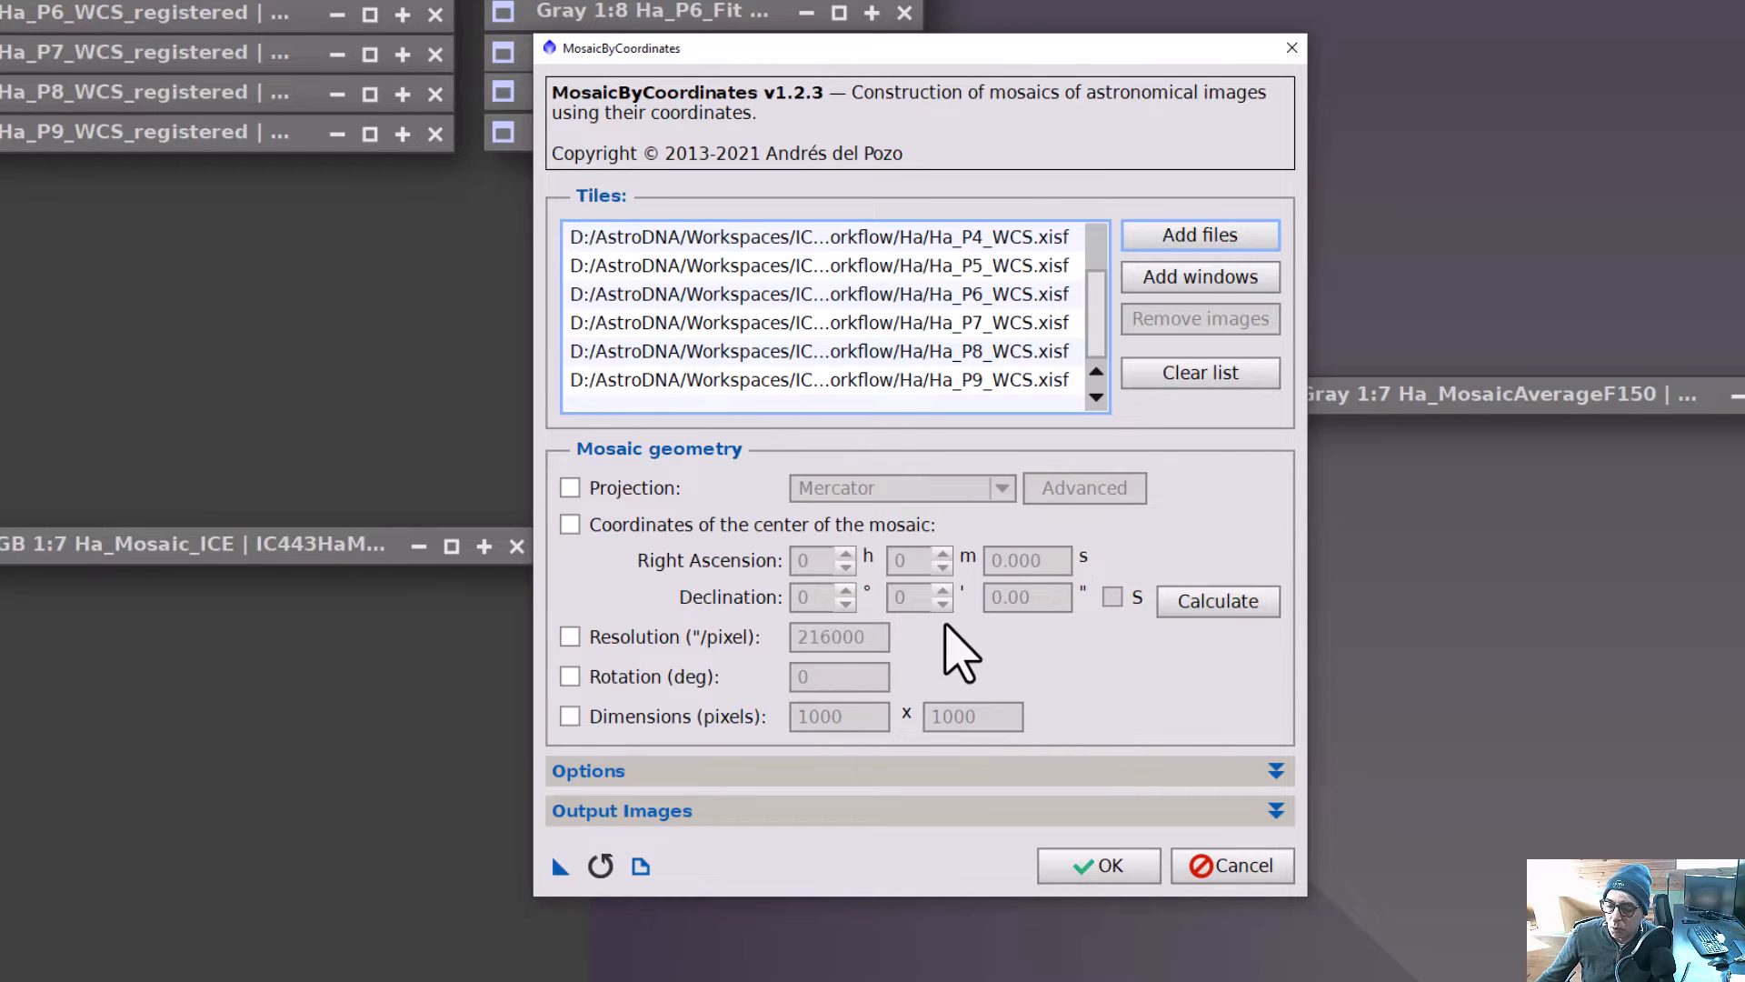
{"action": "left_click", "coordinate": [827, 811]}
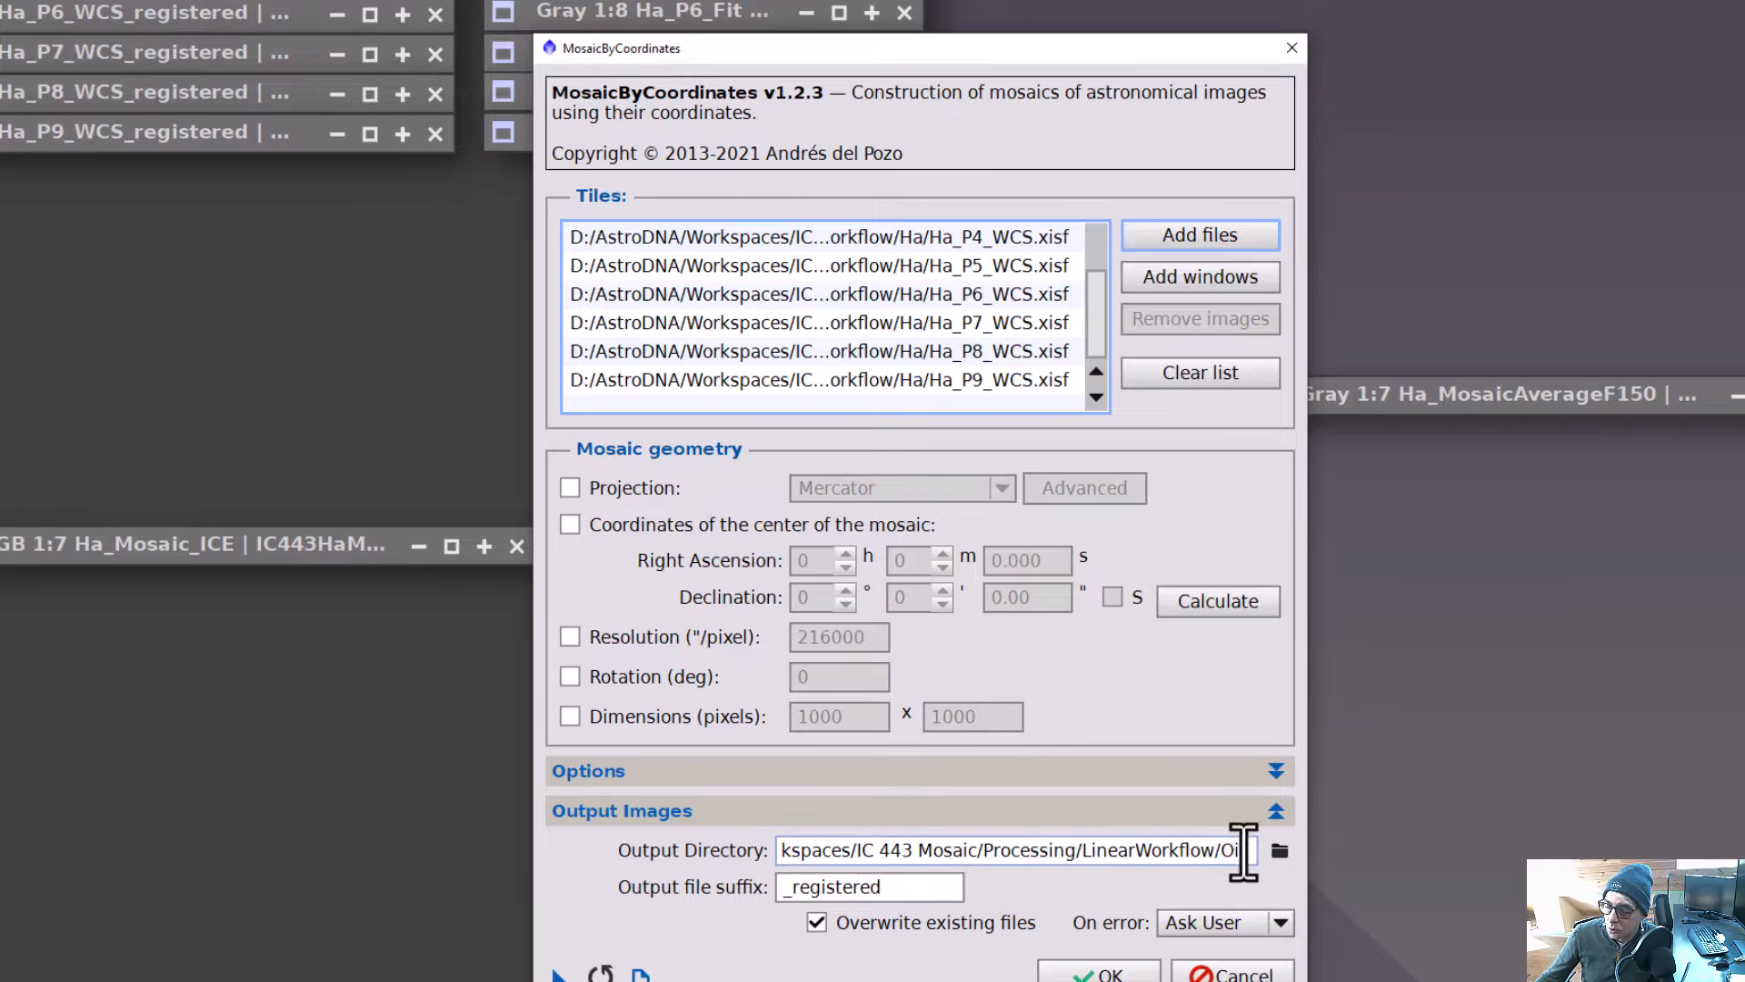
{"action": "left_click", "coordinate": [1280, 851]}
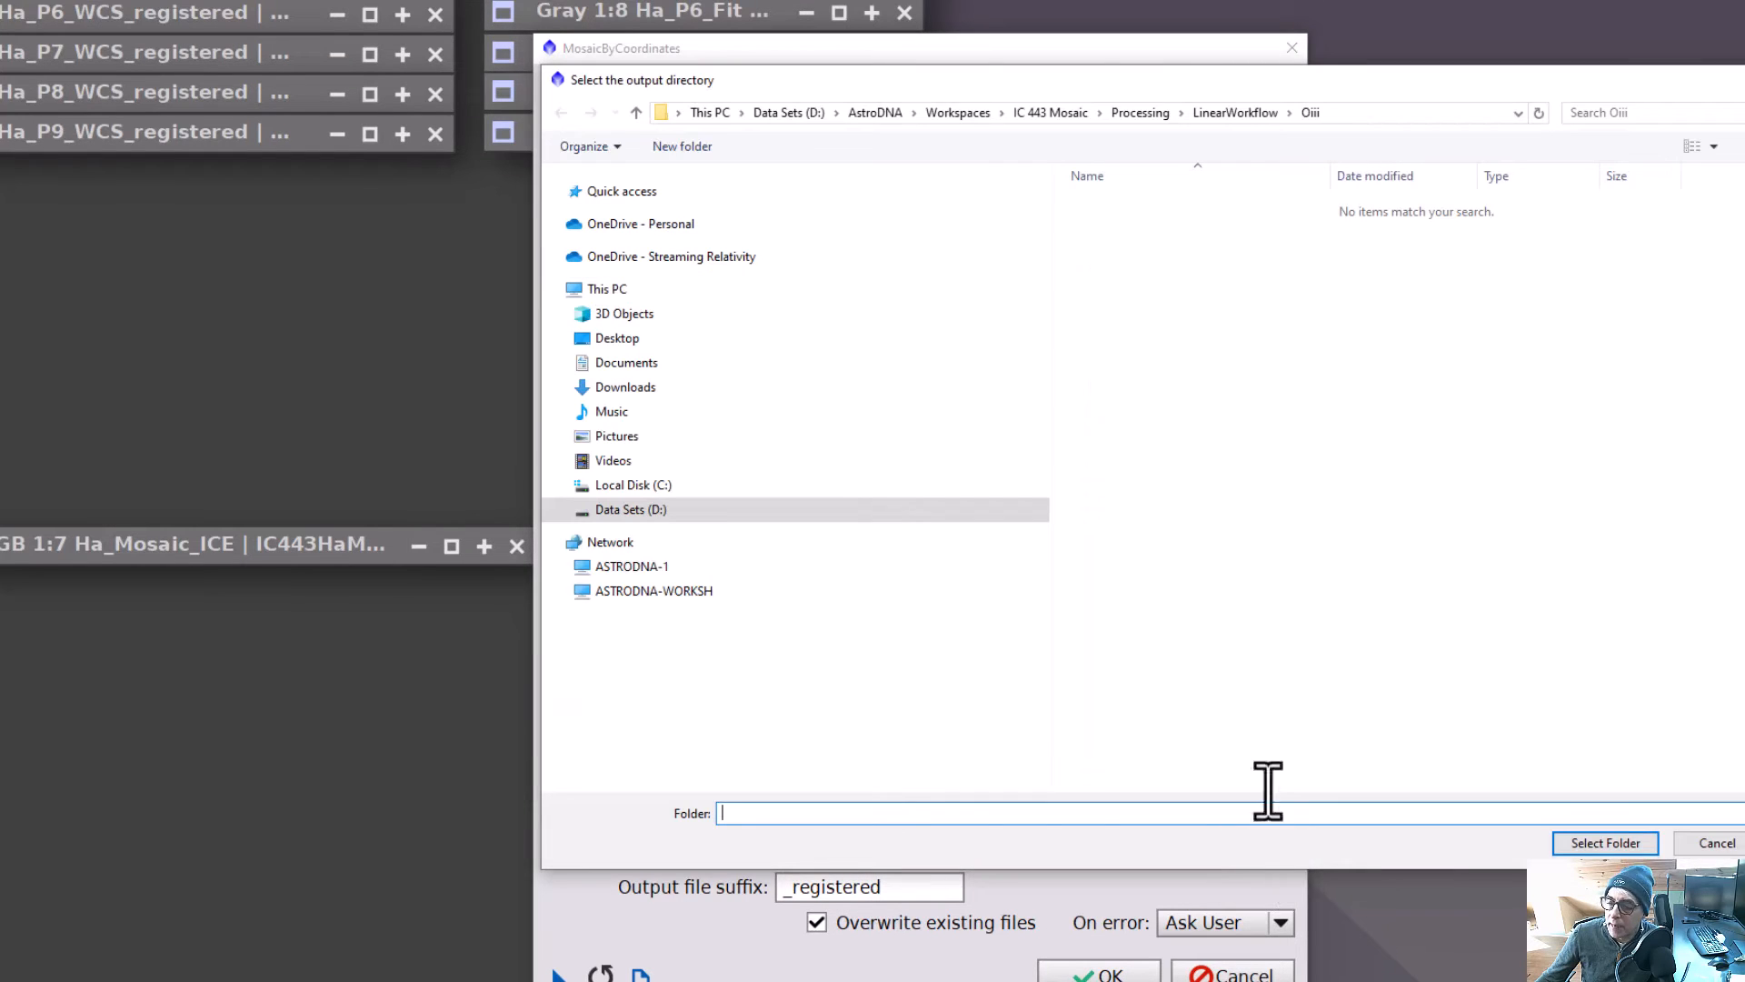
{"action": "left_click", "coordinate": [1232, 113]}
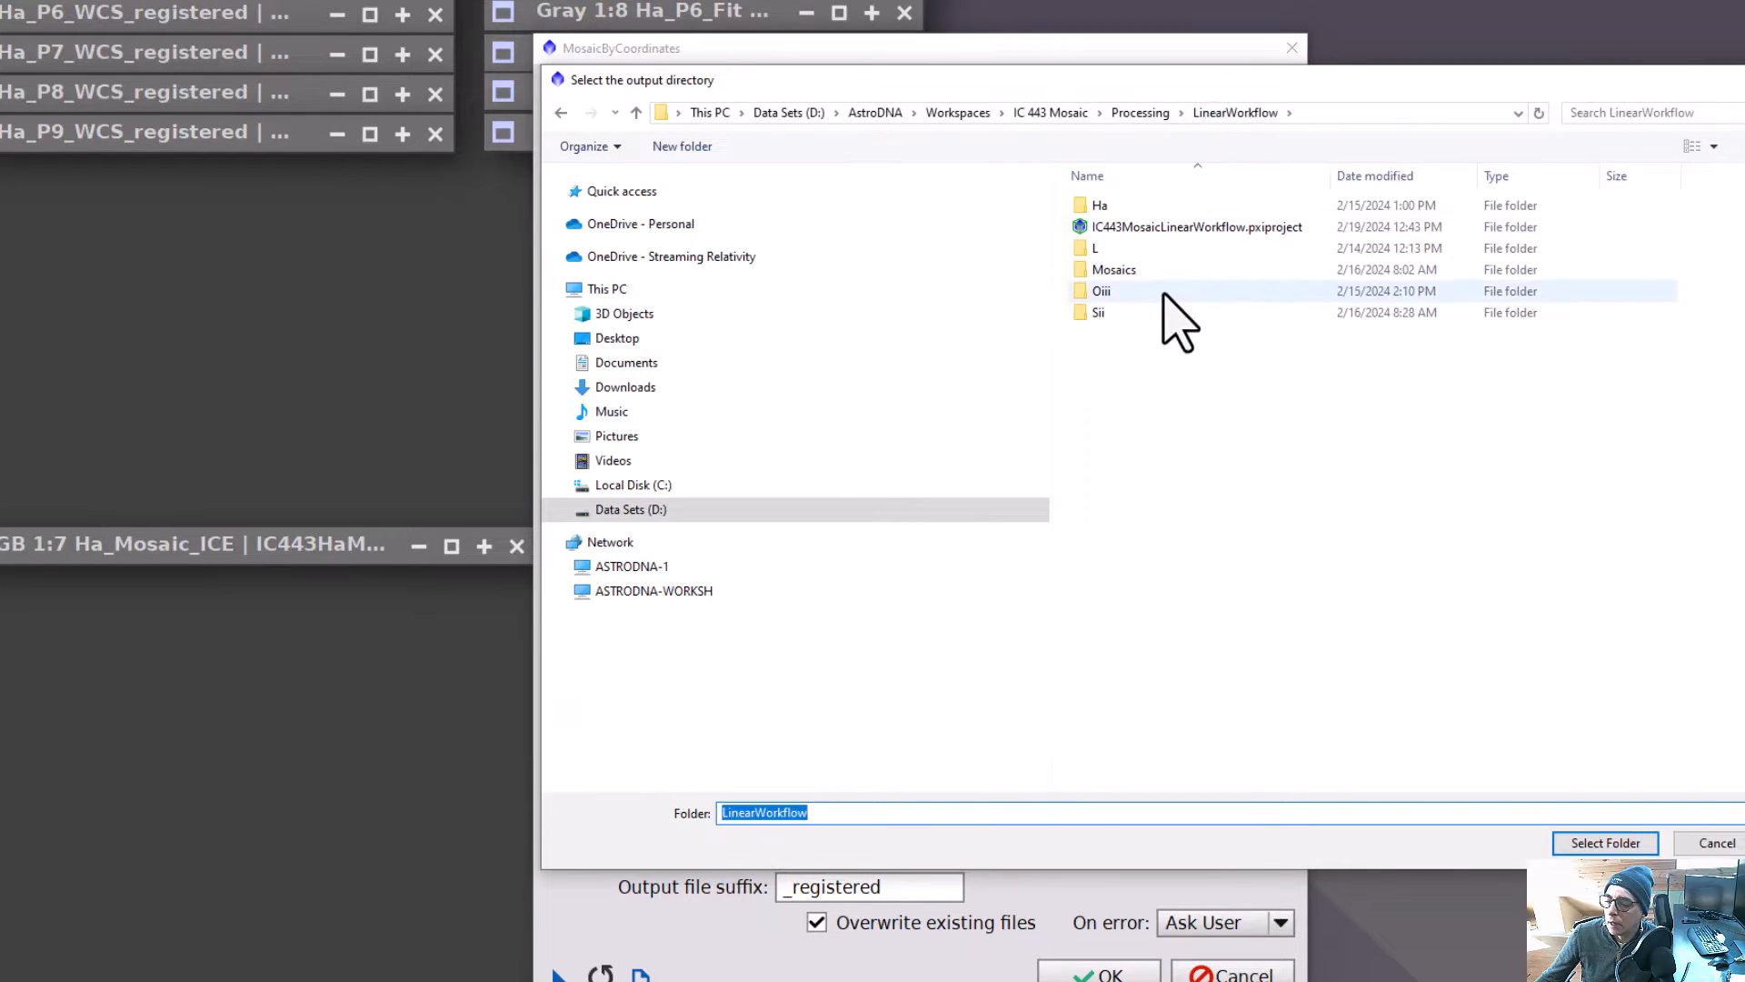
{"action": "double_click", "coordinate": [1113, 209]}
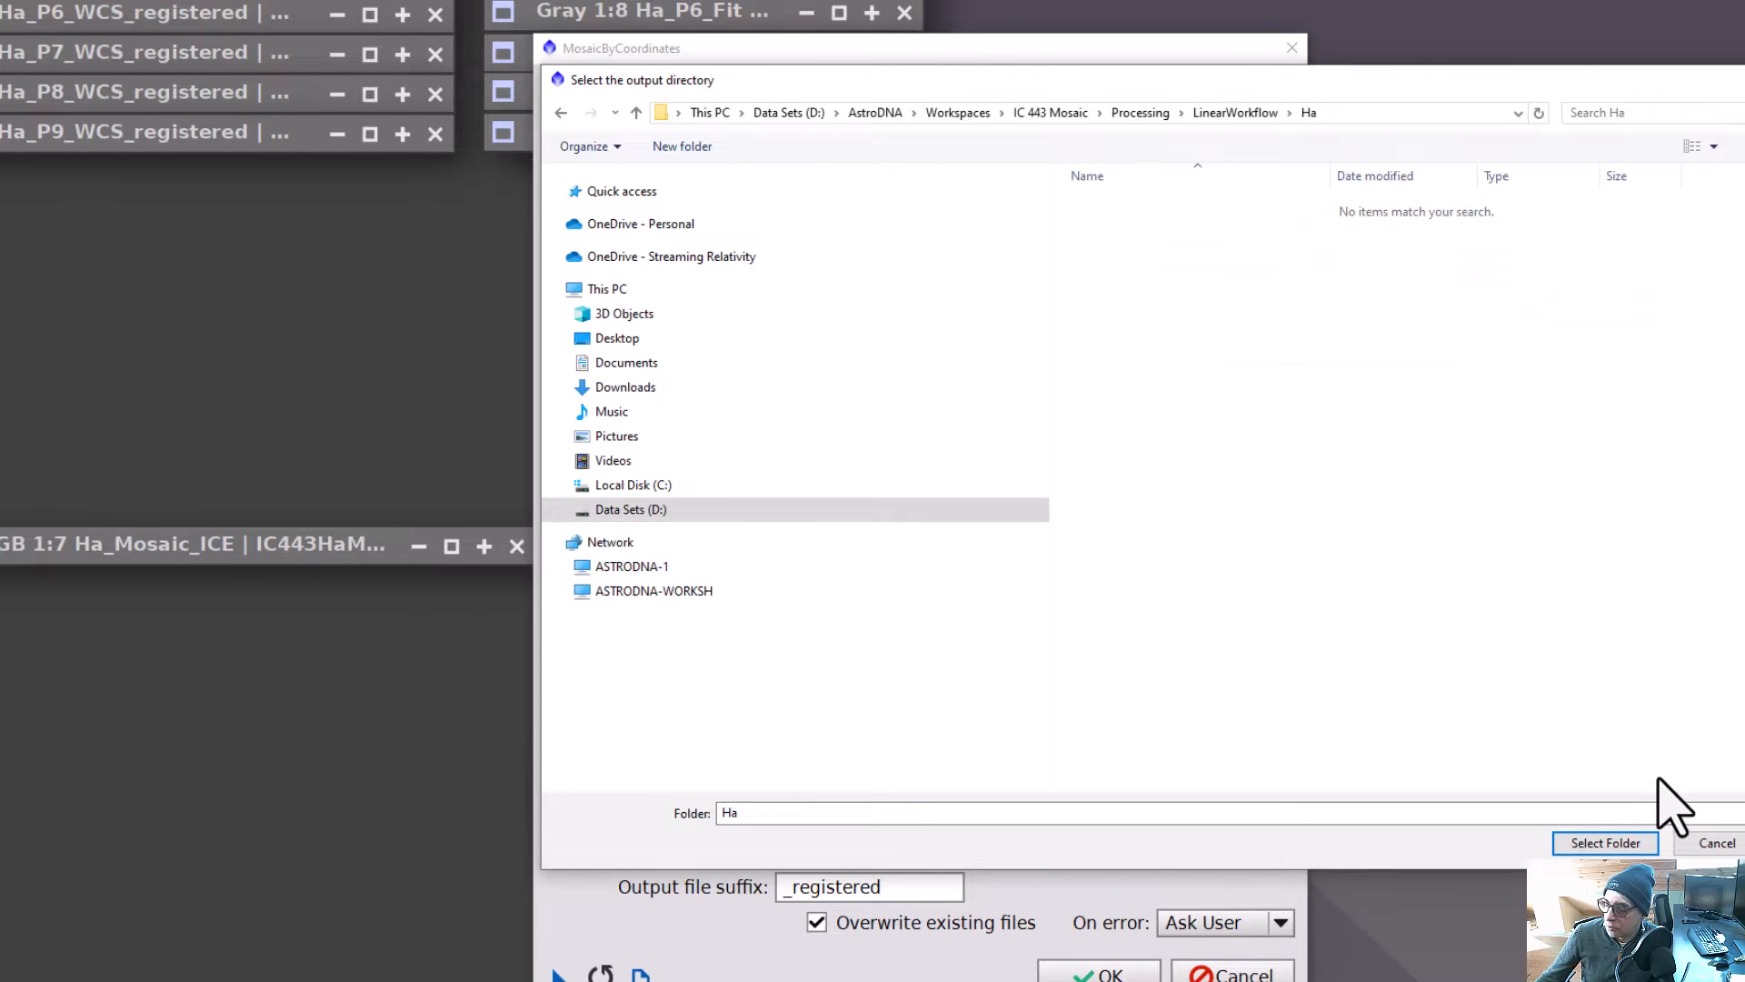
{"action": "left_click", "coordinate": [1613, 844]}
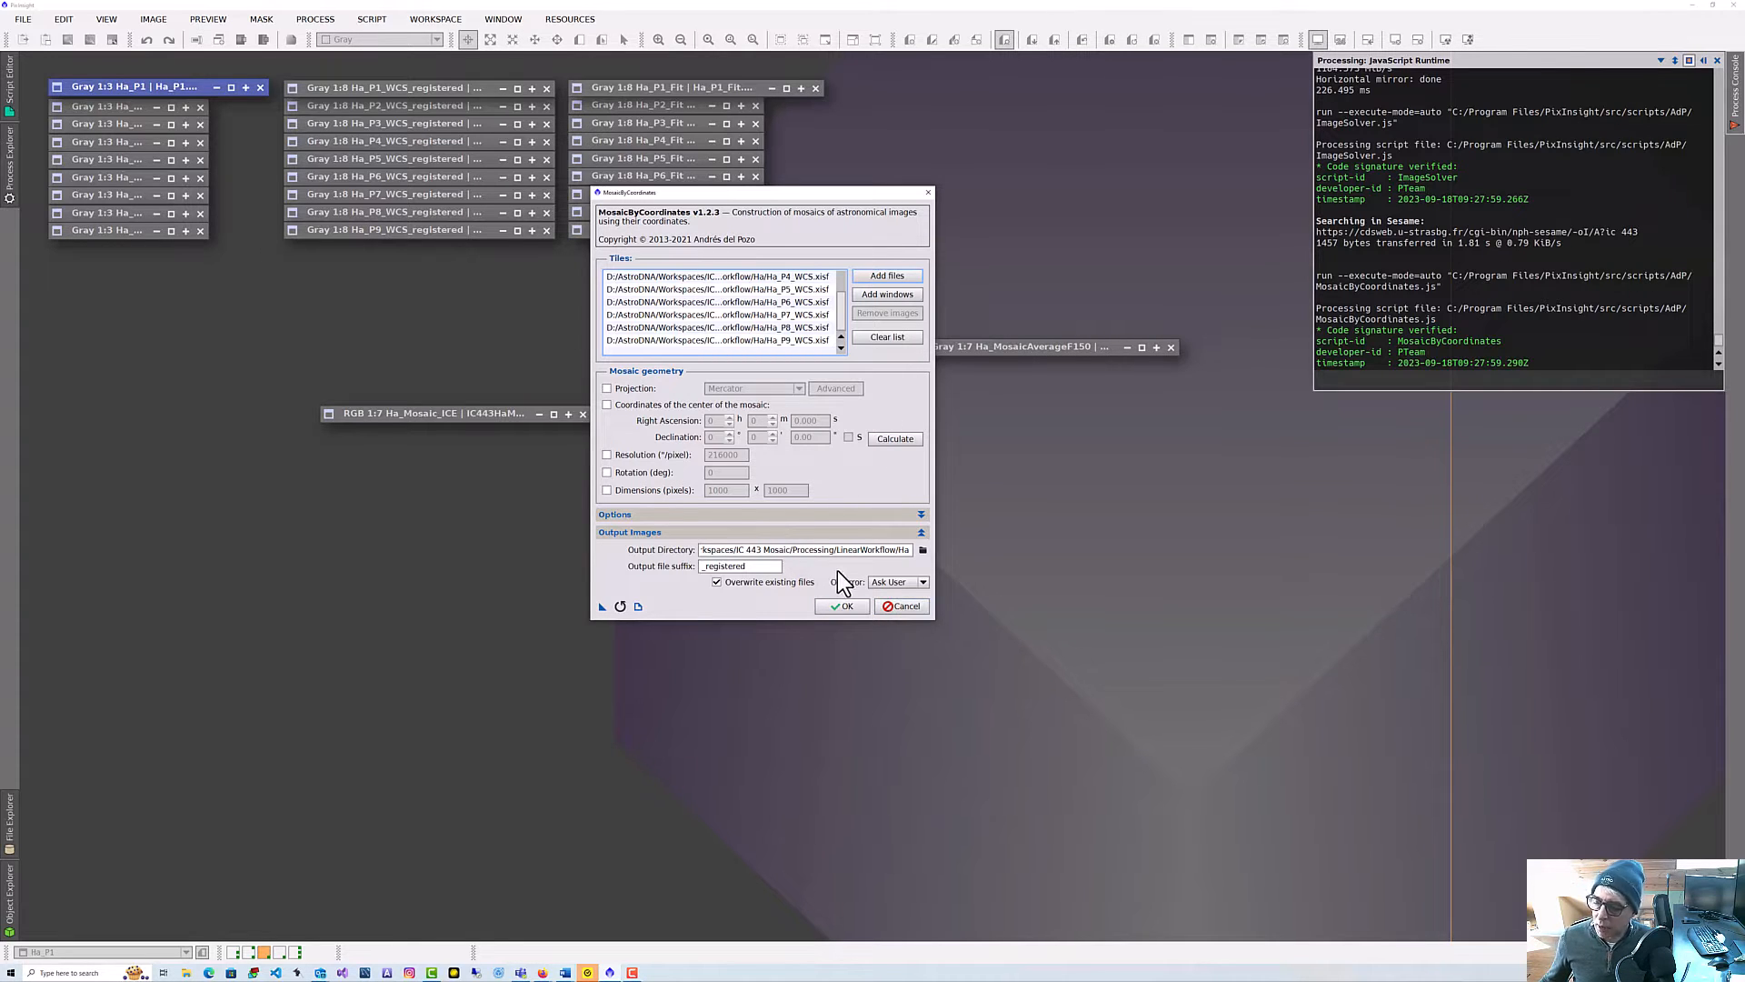
{"action": "left_click", "coordinate": [916, 606]}
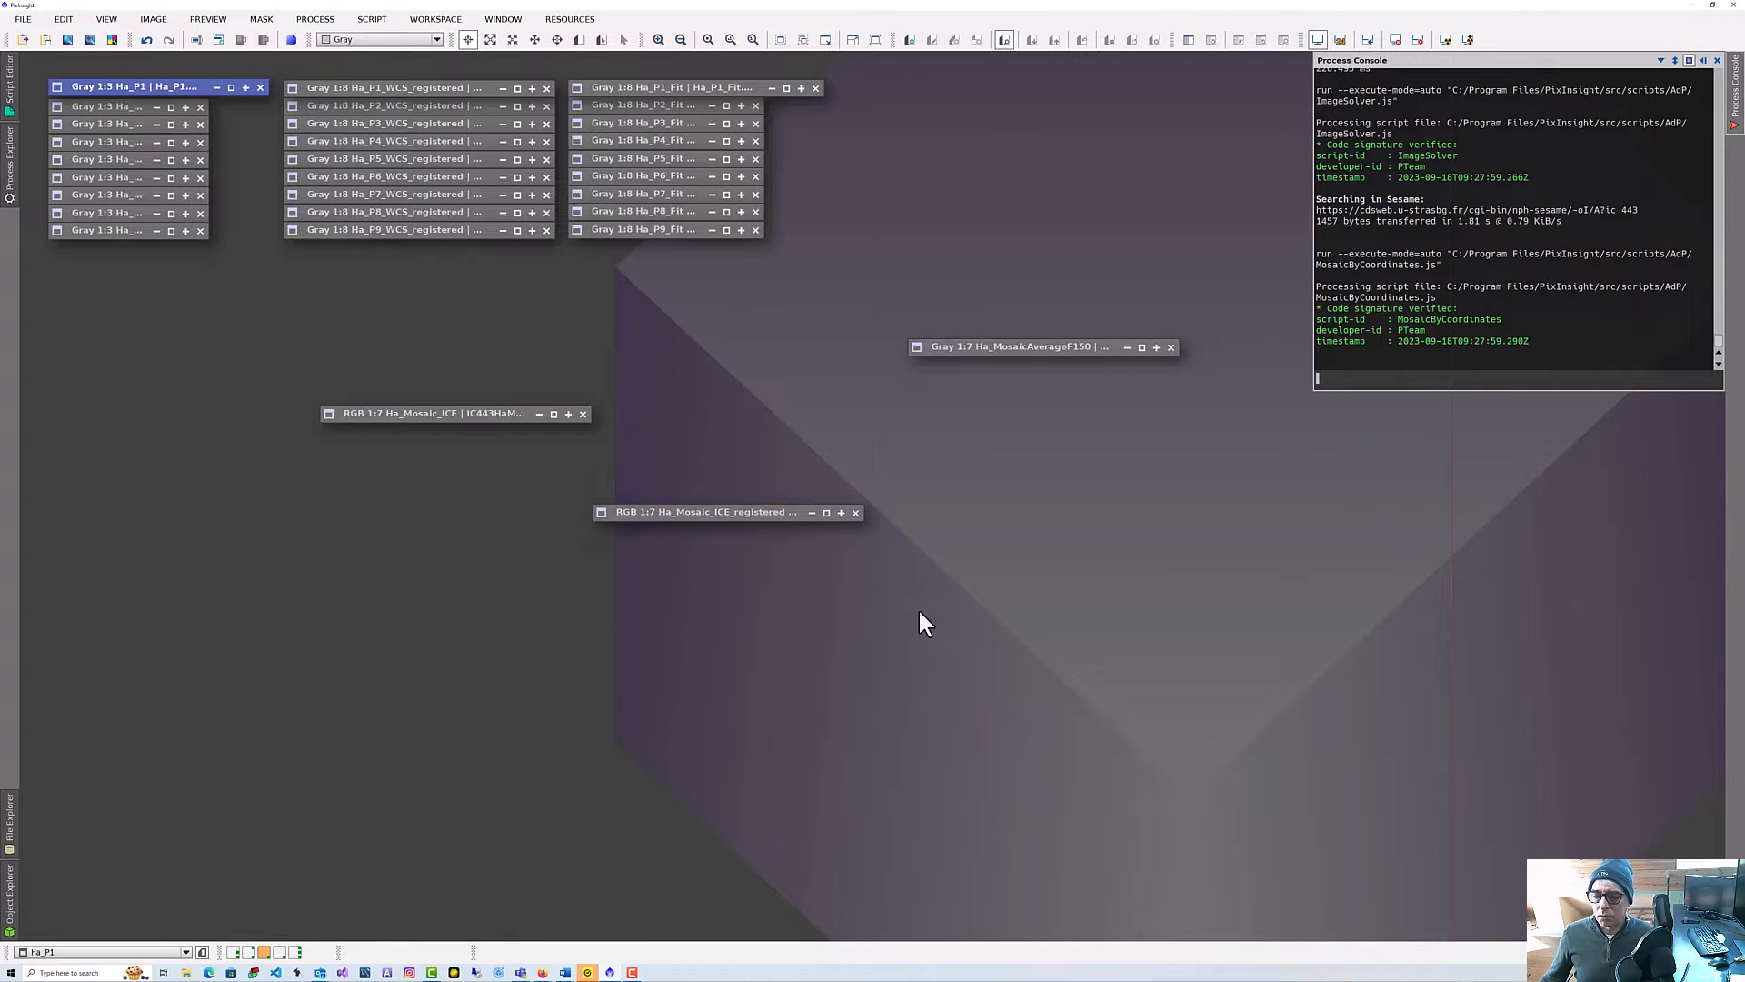
Open the registered Ha_P1, Ha_P2 and Ha_P3 tiles and overlay them to compare their placement, then iconize them.
{"action": "double_click", "coordinate": [456, 93]}
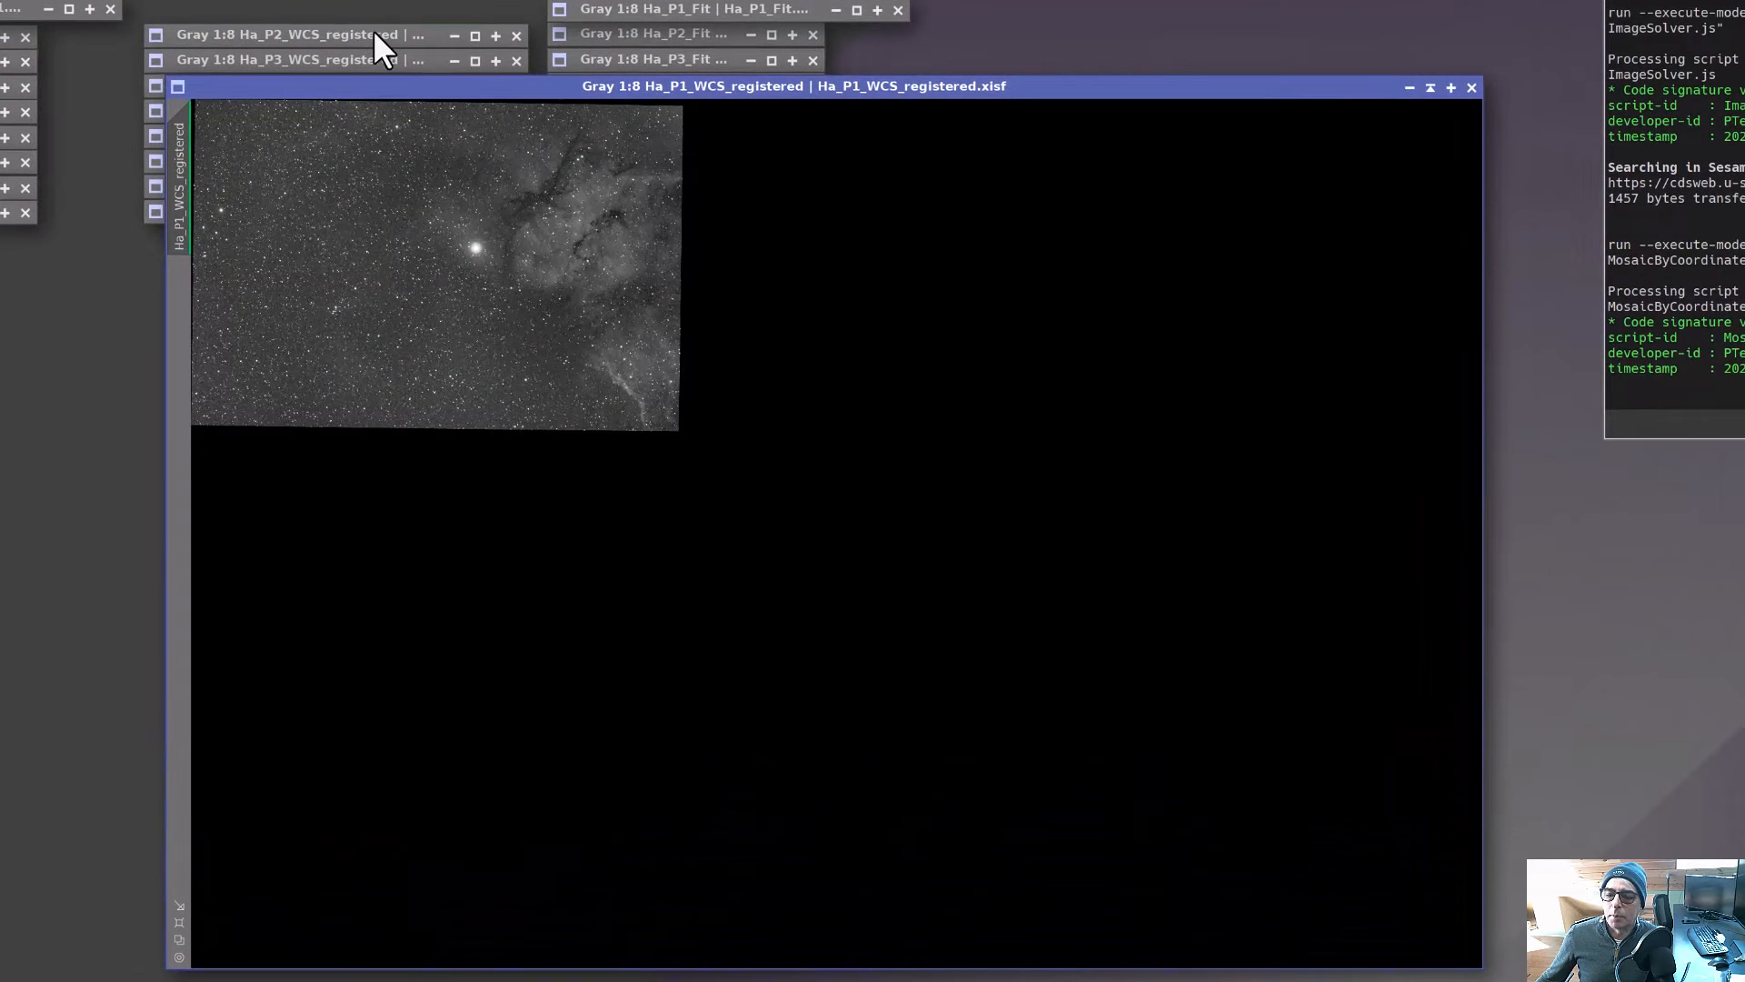
{"action": "double_click", "coordinate": [373, 34]}
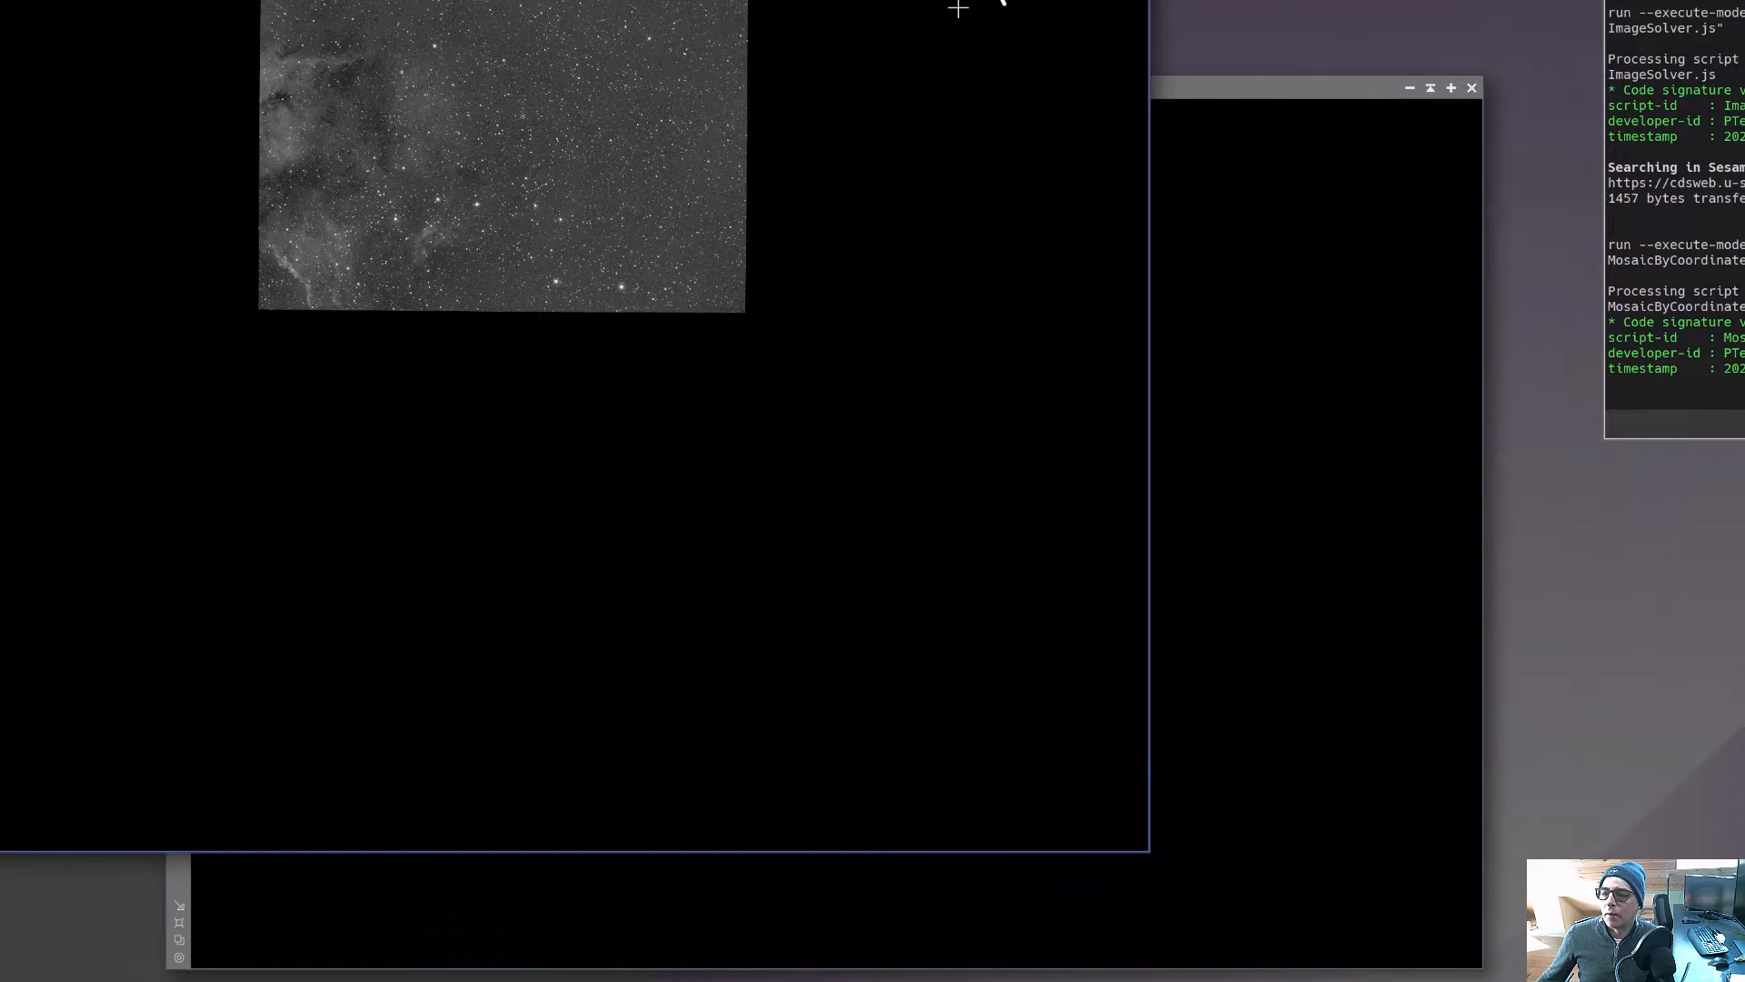
{"action": "left_click_drag", "start_coordinate": [995, 0], "coordinate": [1300, 88]}
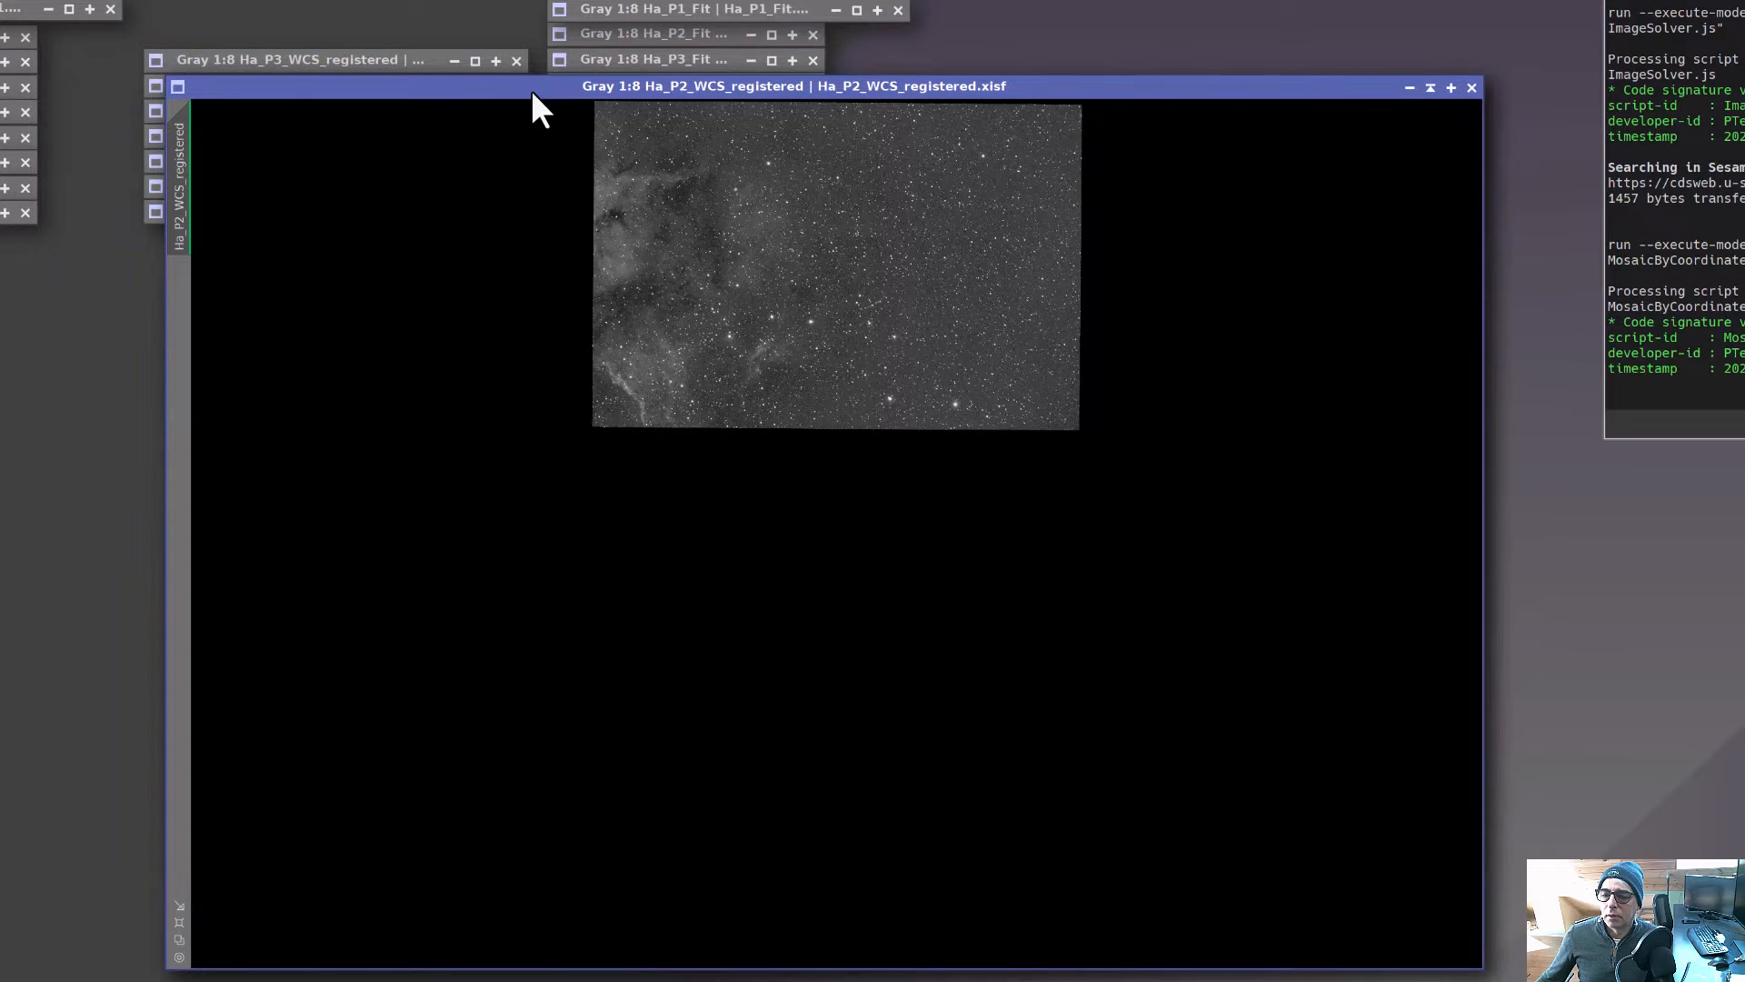
{"action": "left_click_drag", "start_coordinate": [532, 92], "coordinate": [532, 92]}
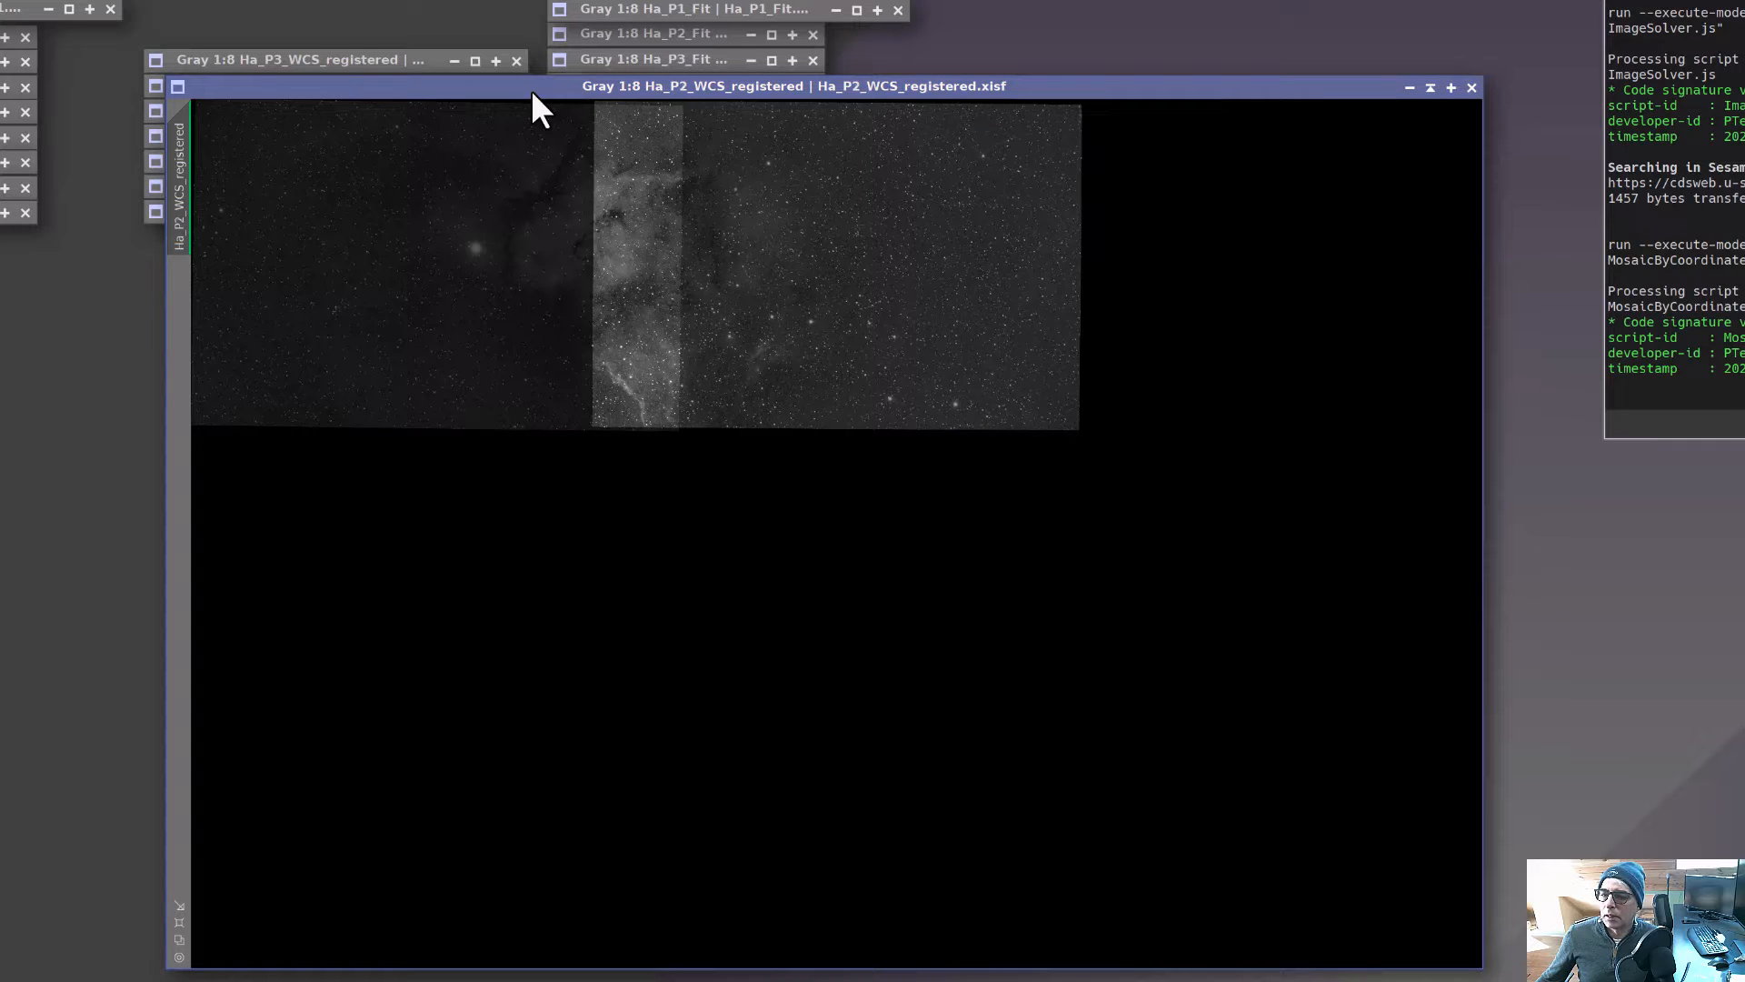
{"action": "left_click_drag", "start_coordinate": [532, 91], "coordinate": [533, 91]}
{"action": "left_click", "coordinate": [367, 59]}
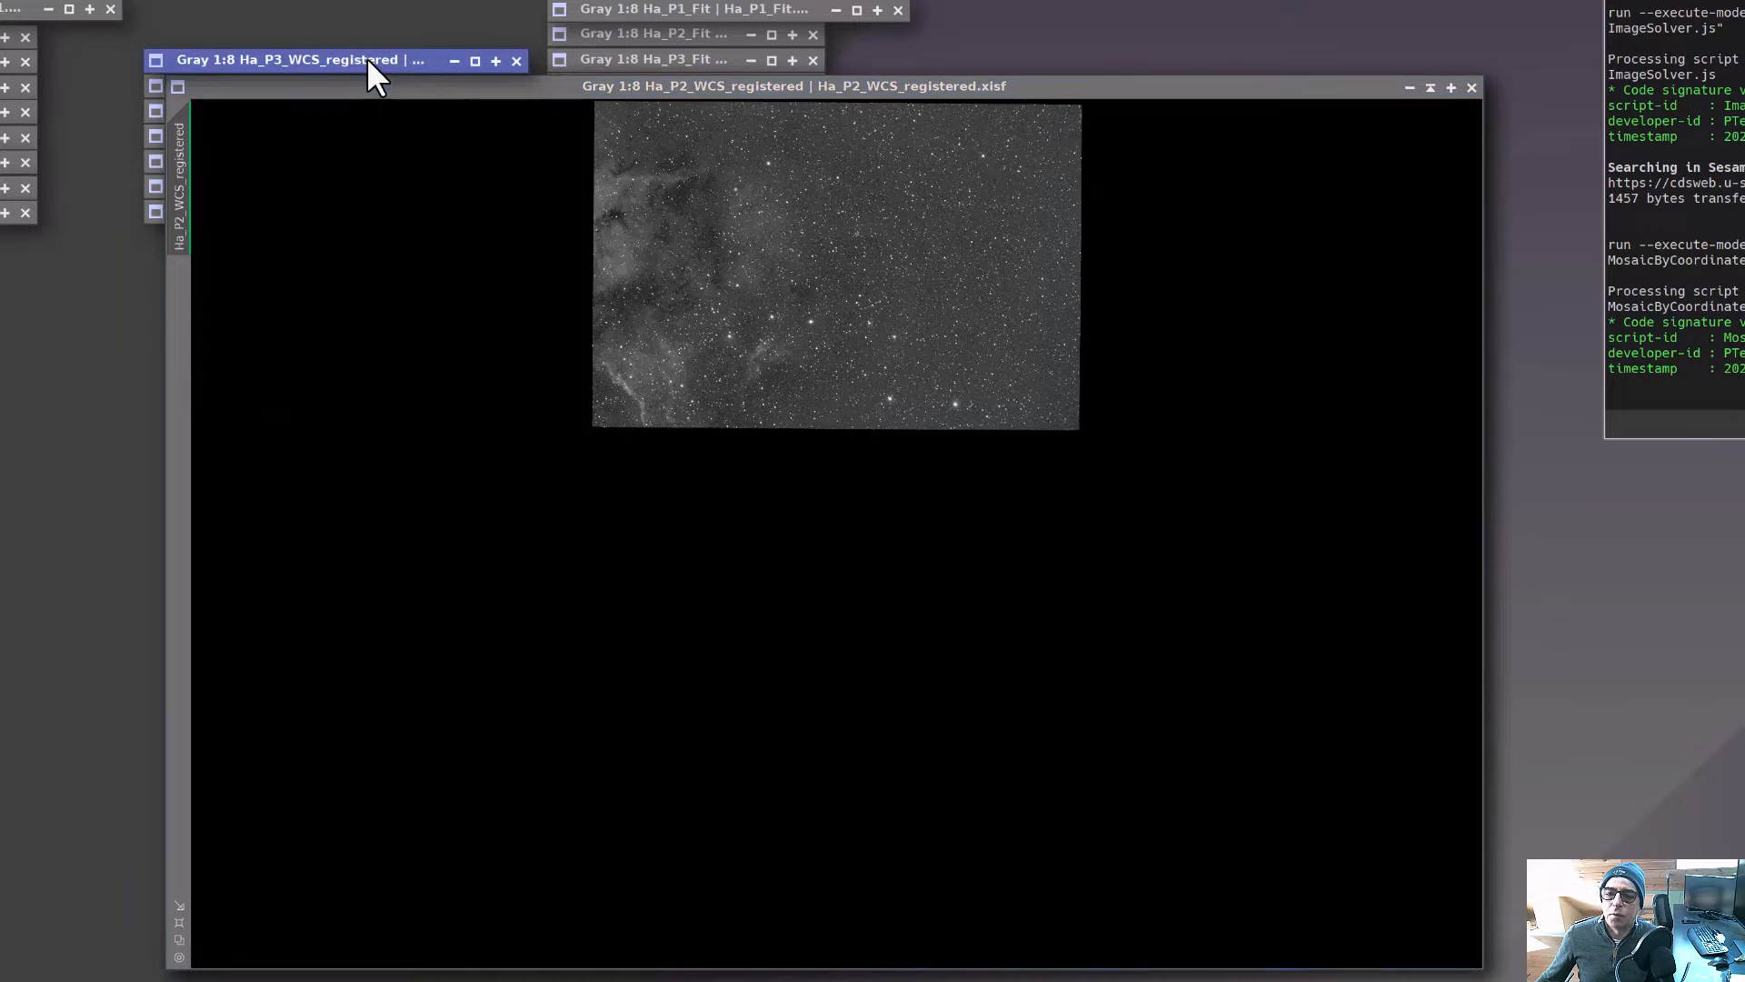
{"action": "double_click", "coordinate": [367, 59]}
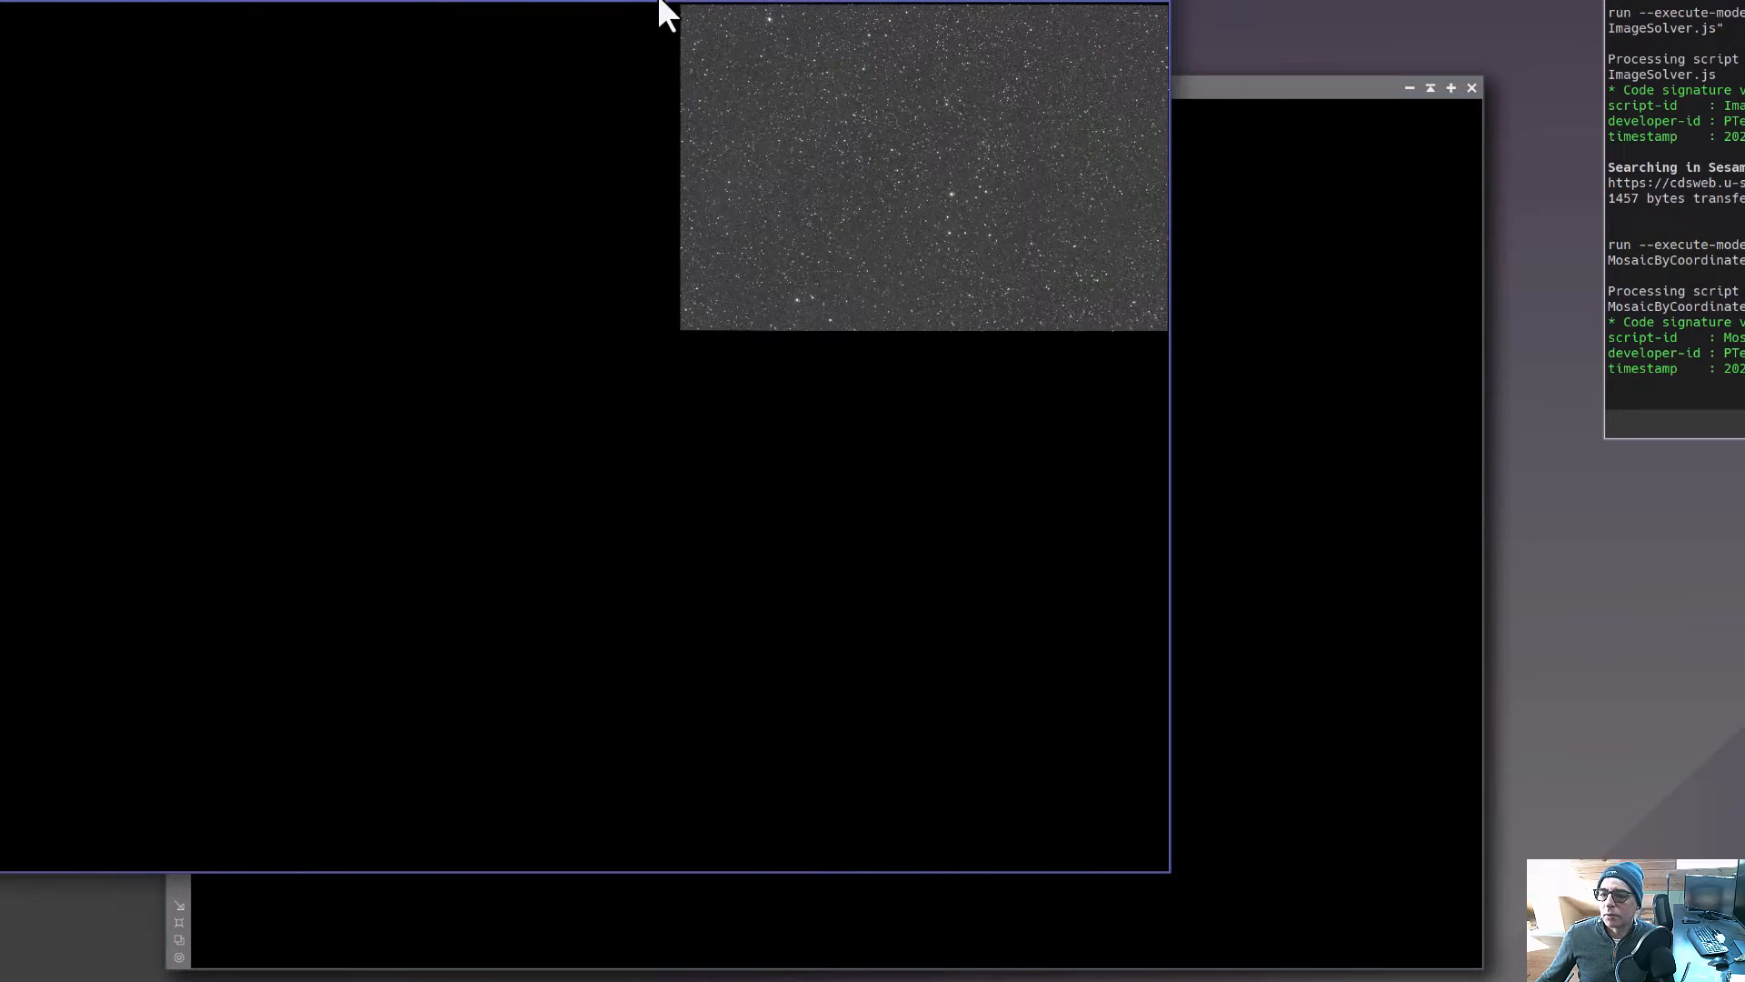
{"action": "left_click_drag", "start_coordinate": [658, 2], "coordinate": [876, 108]}
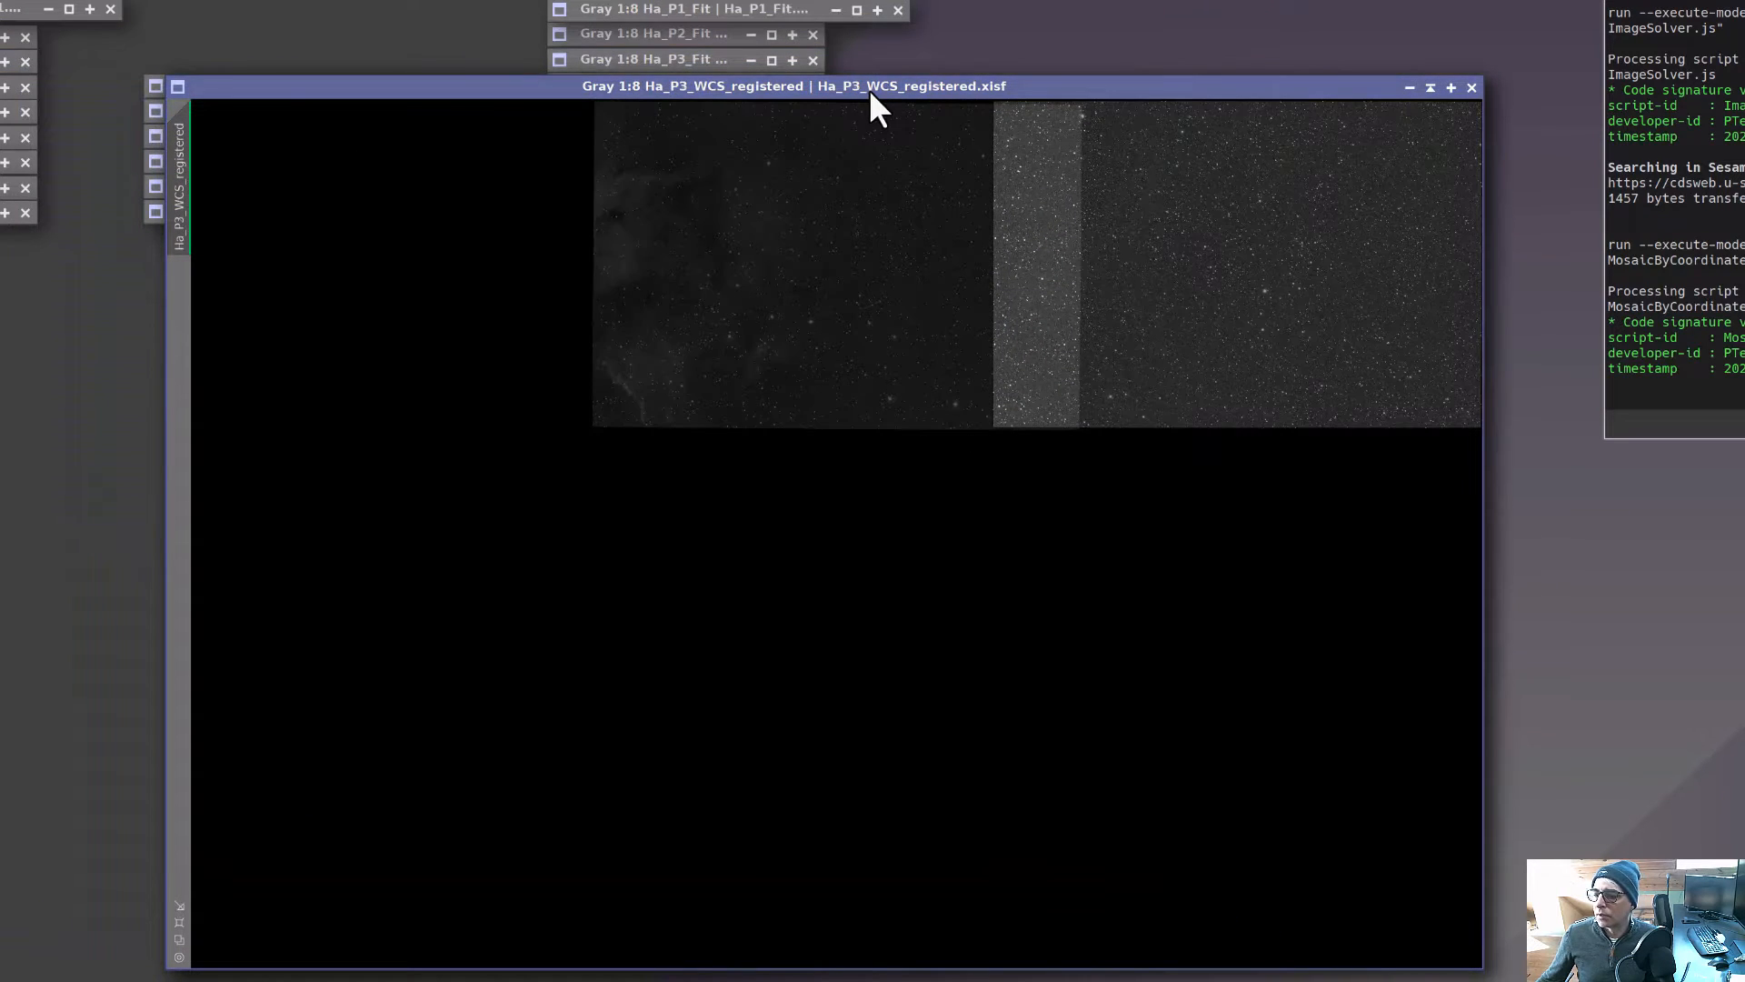
{"action": "left_click", "coordinate": [1430, 88]}
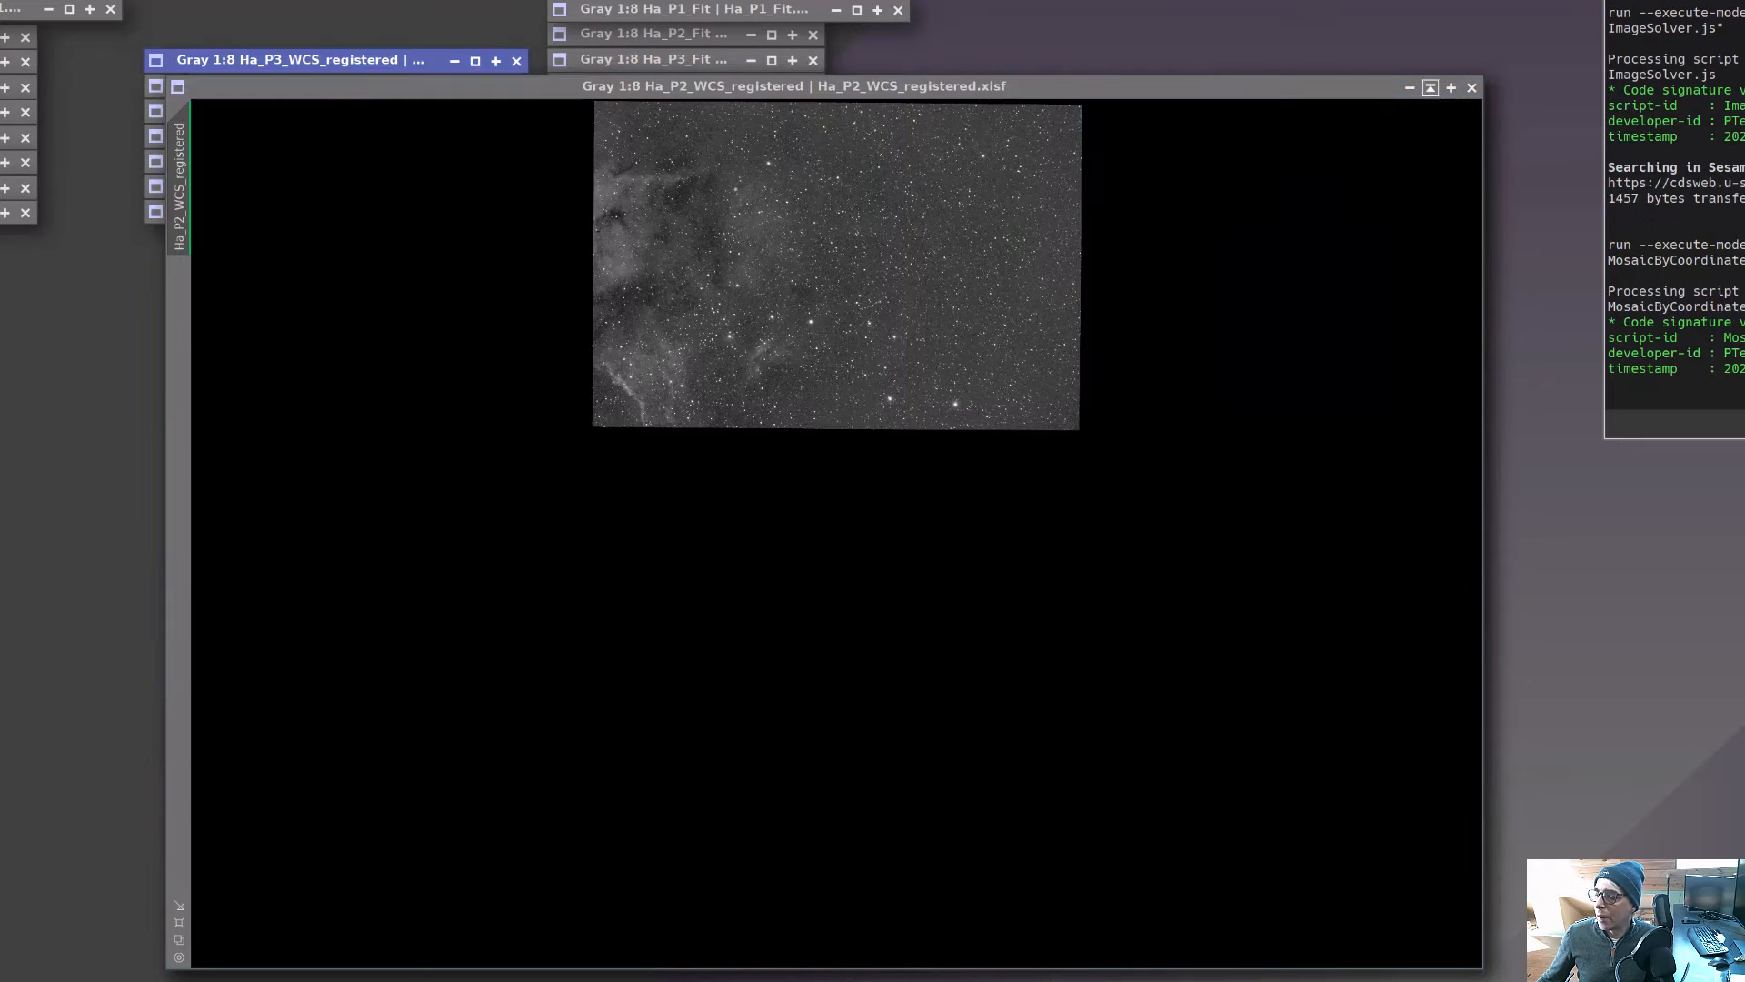
{"action": "left_click", "coordinate": [1430, 88]}
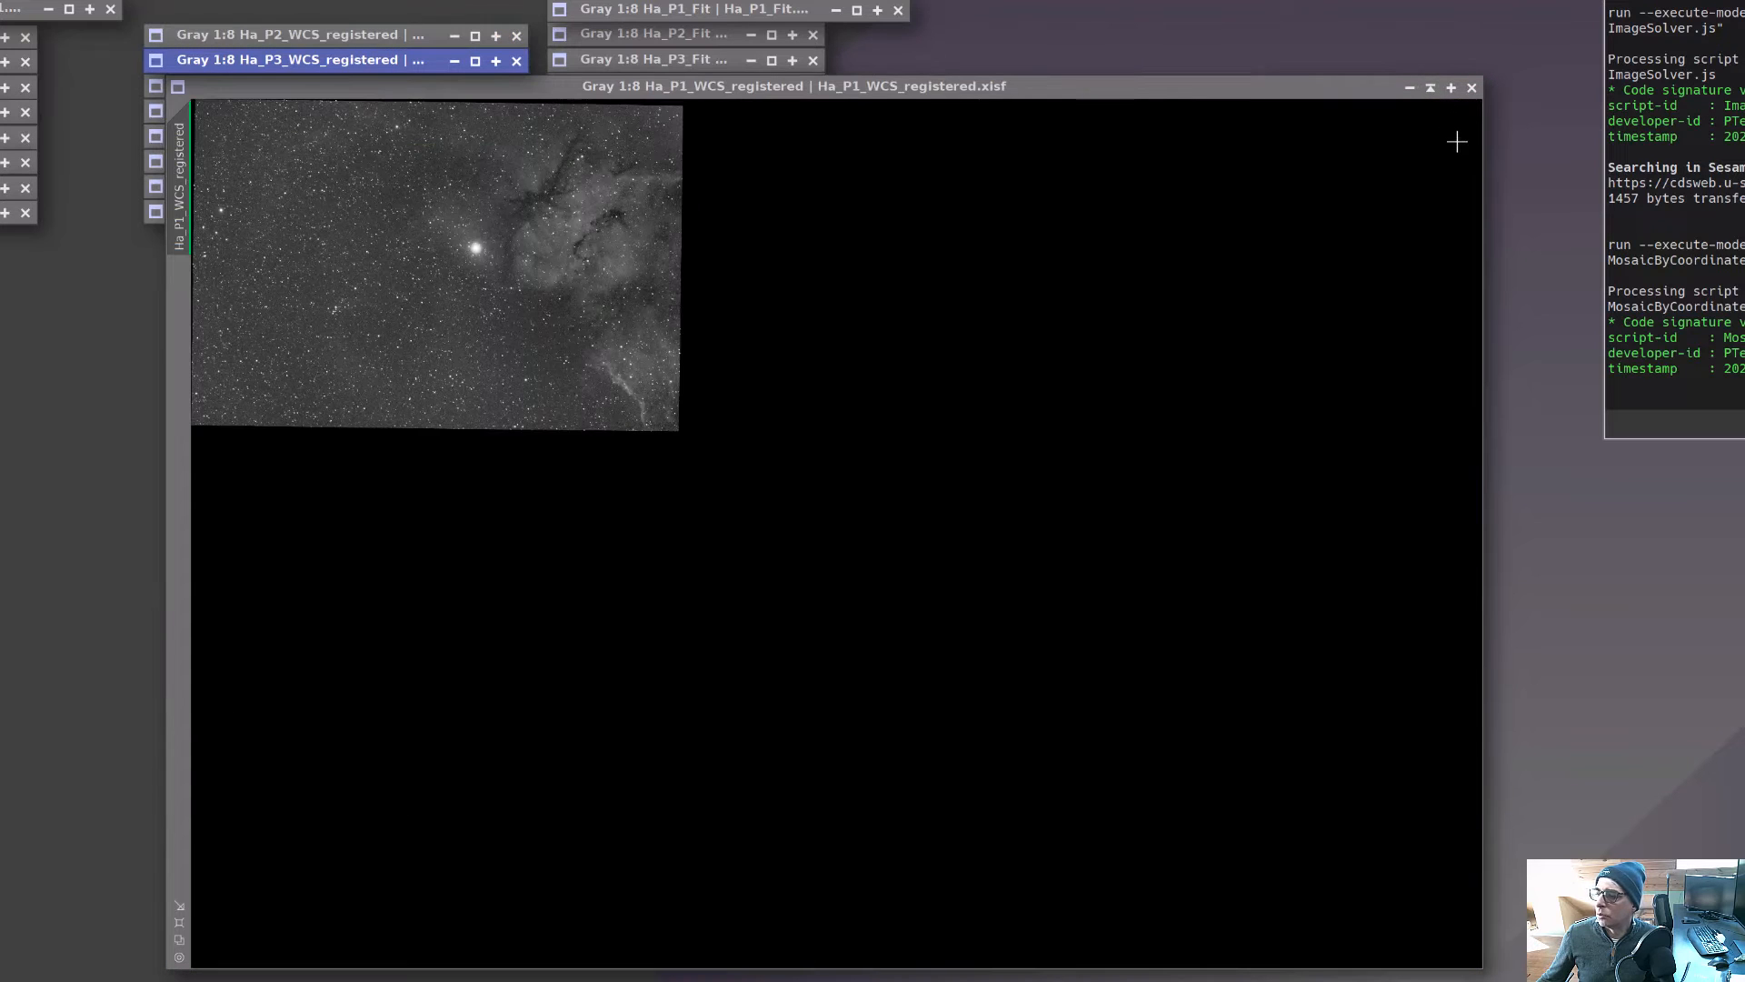
{"action": "left_click", "coordinate": [1431, 88]}
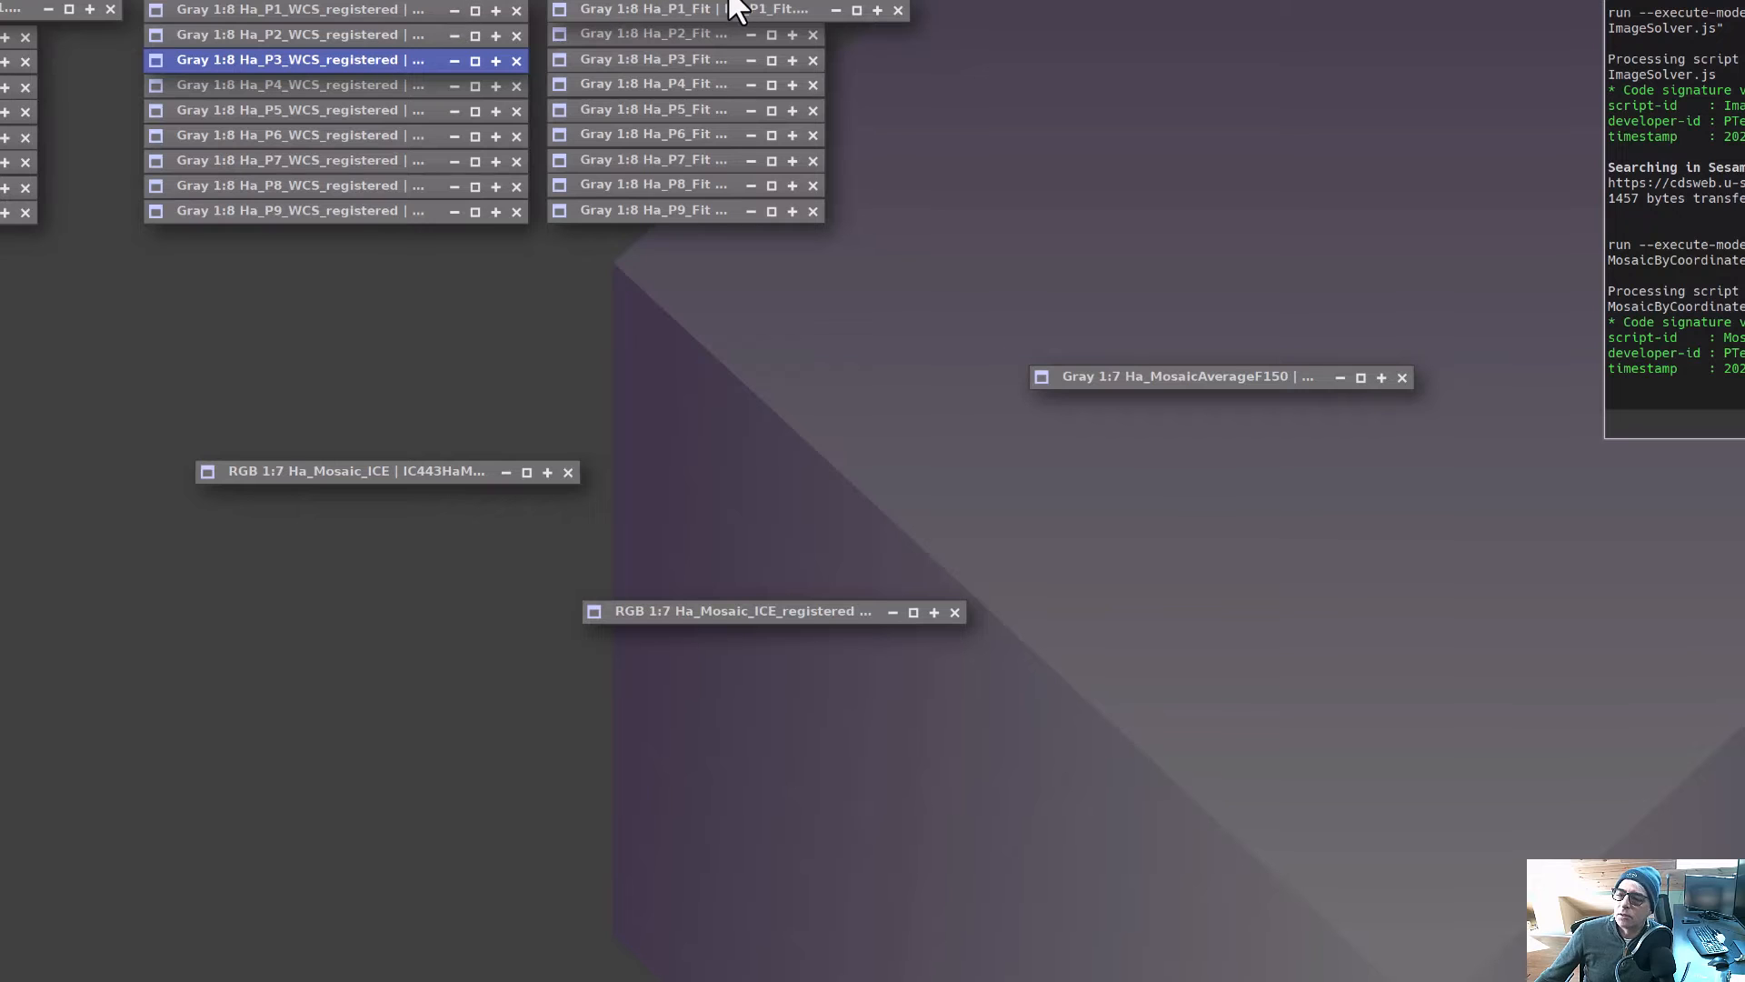
Switch to the browser and read through the Trapped Photons PixInsight Mosaics article.
{"action": "left_click", "coordinate": [718, 11]}
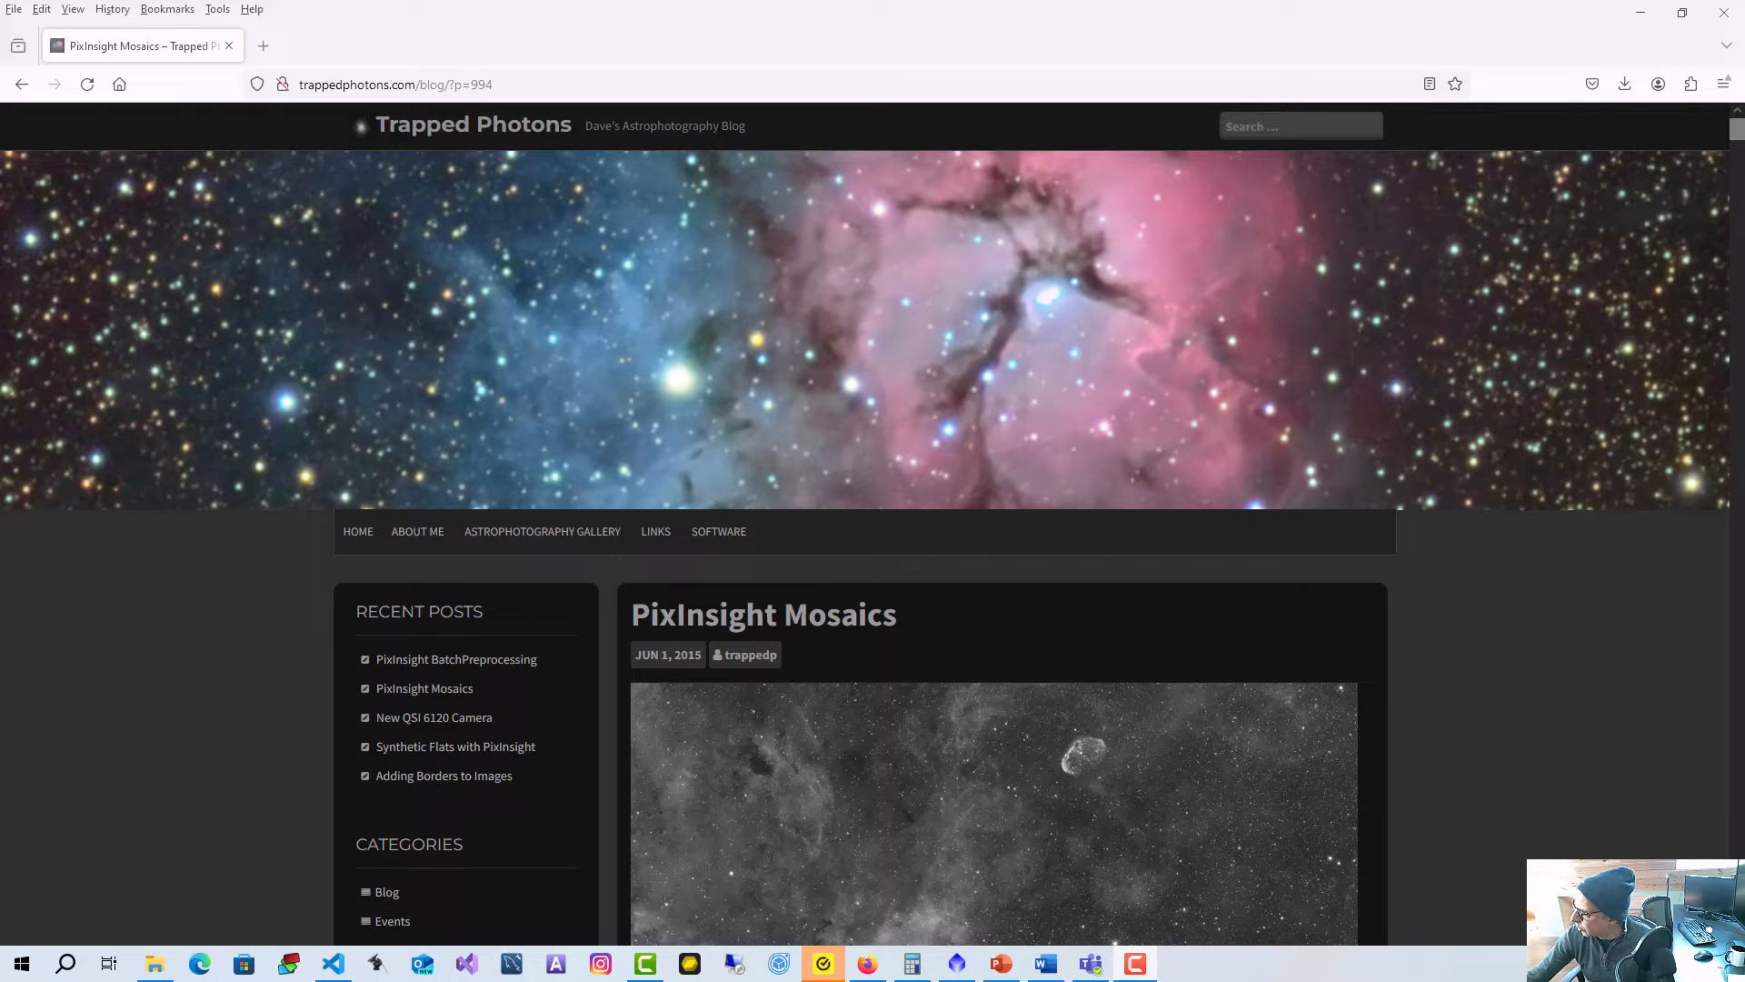
{"action": "scroll", "coordinate": [453, 422], "scroll_direction": "down", "scroll_amount": 3}
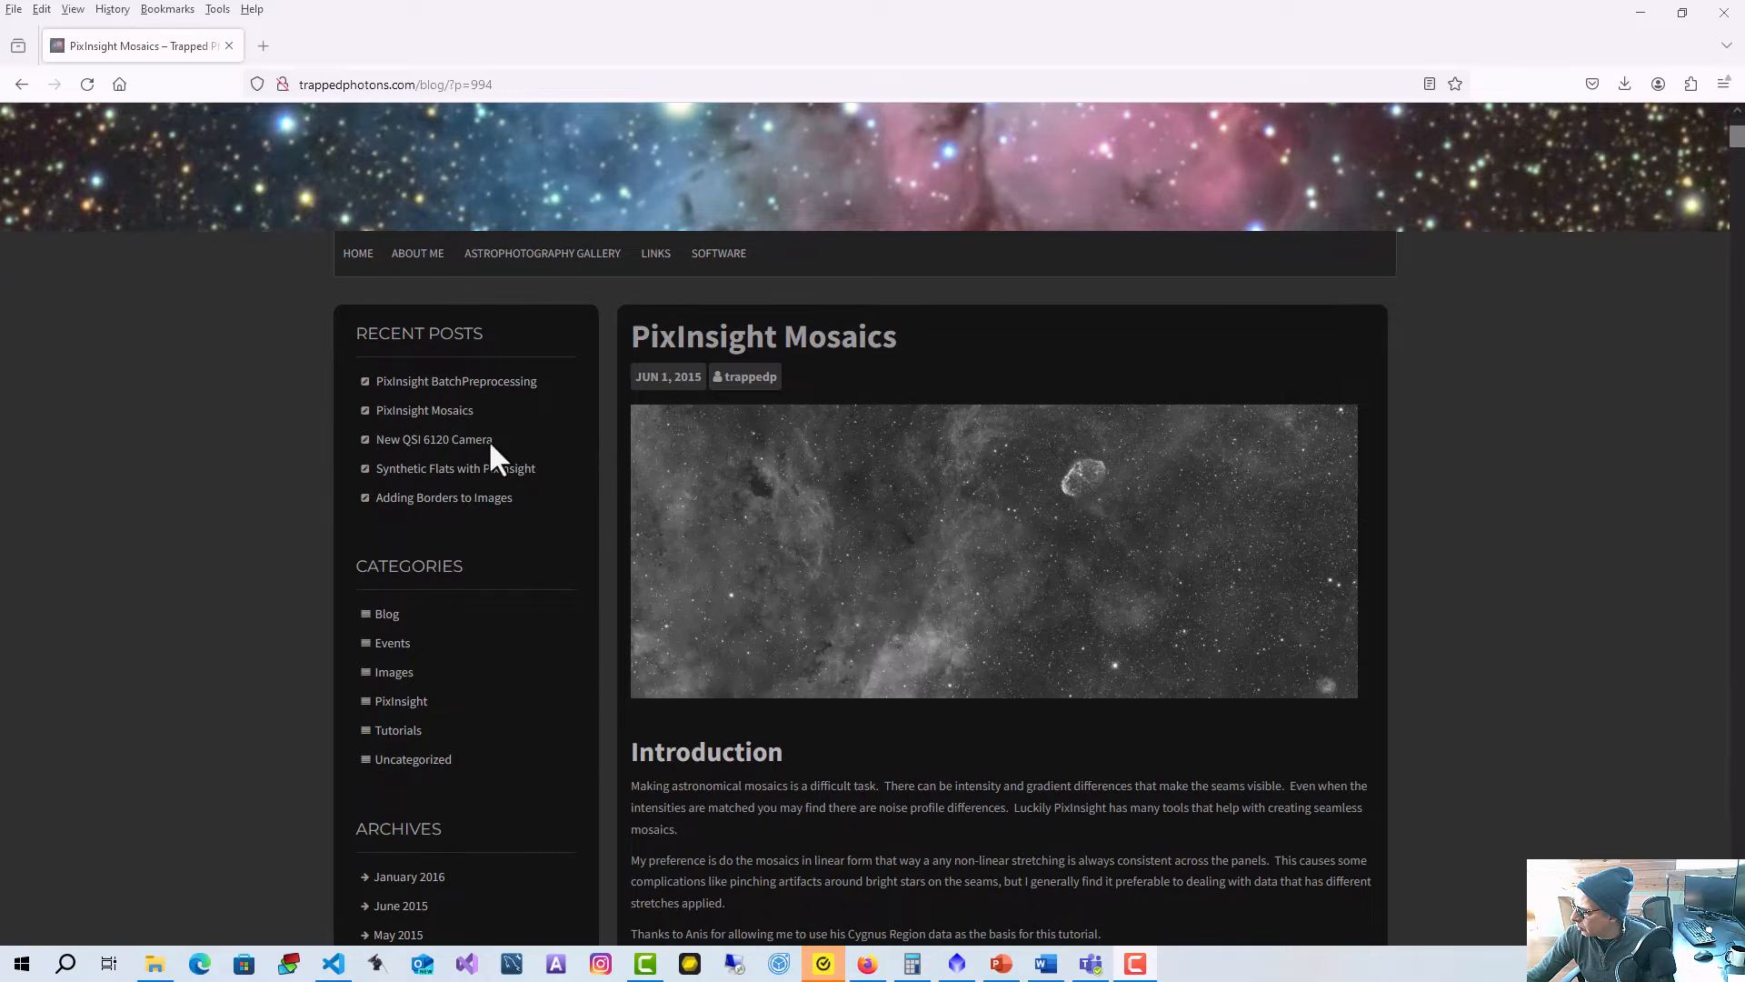
{"action": "scroll", "coordinate": [849, 397], "scroll_direction": "down", "scroll_amount": 5}
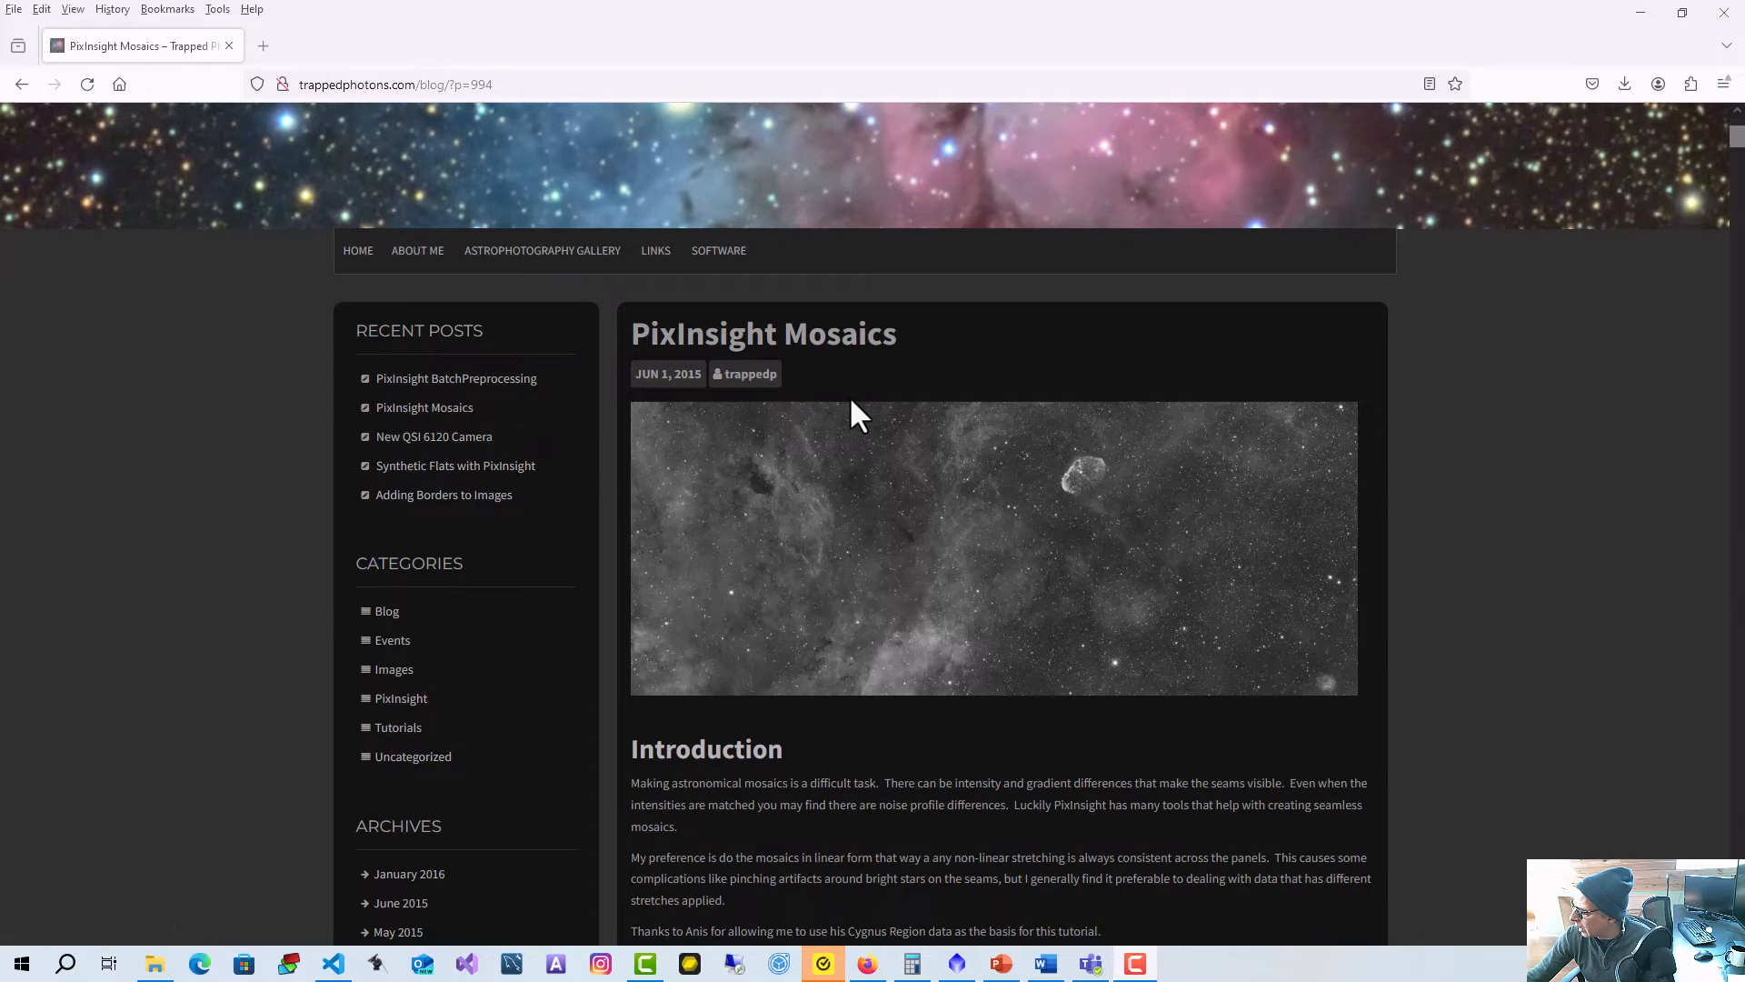
{"action": "scroll", "coordinate": [1059, 436], "scroll_direction": "down", "scroll_amount": 5}
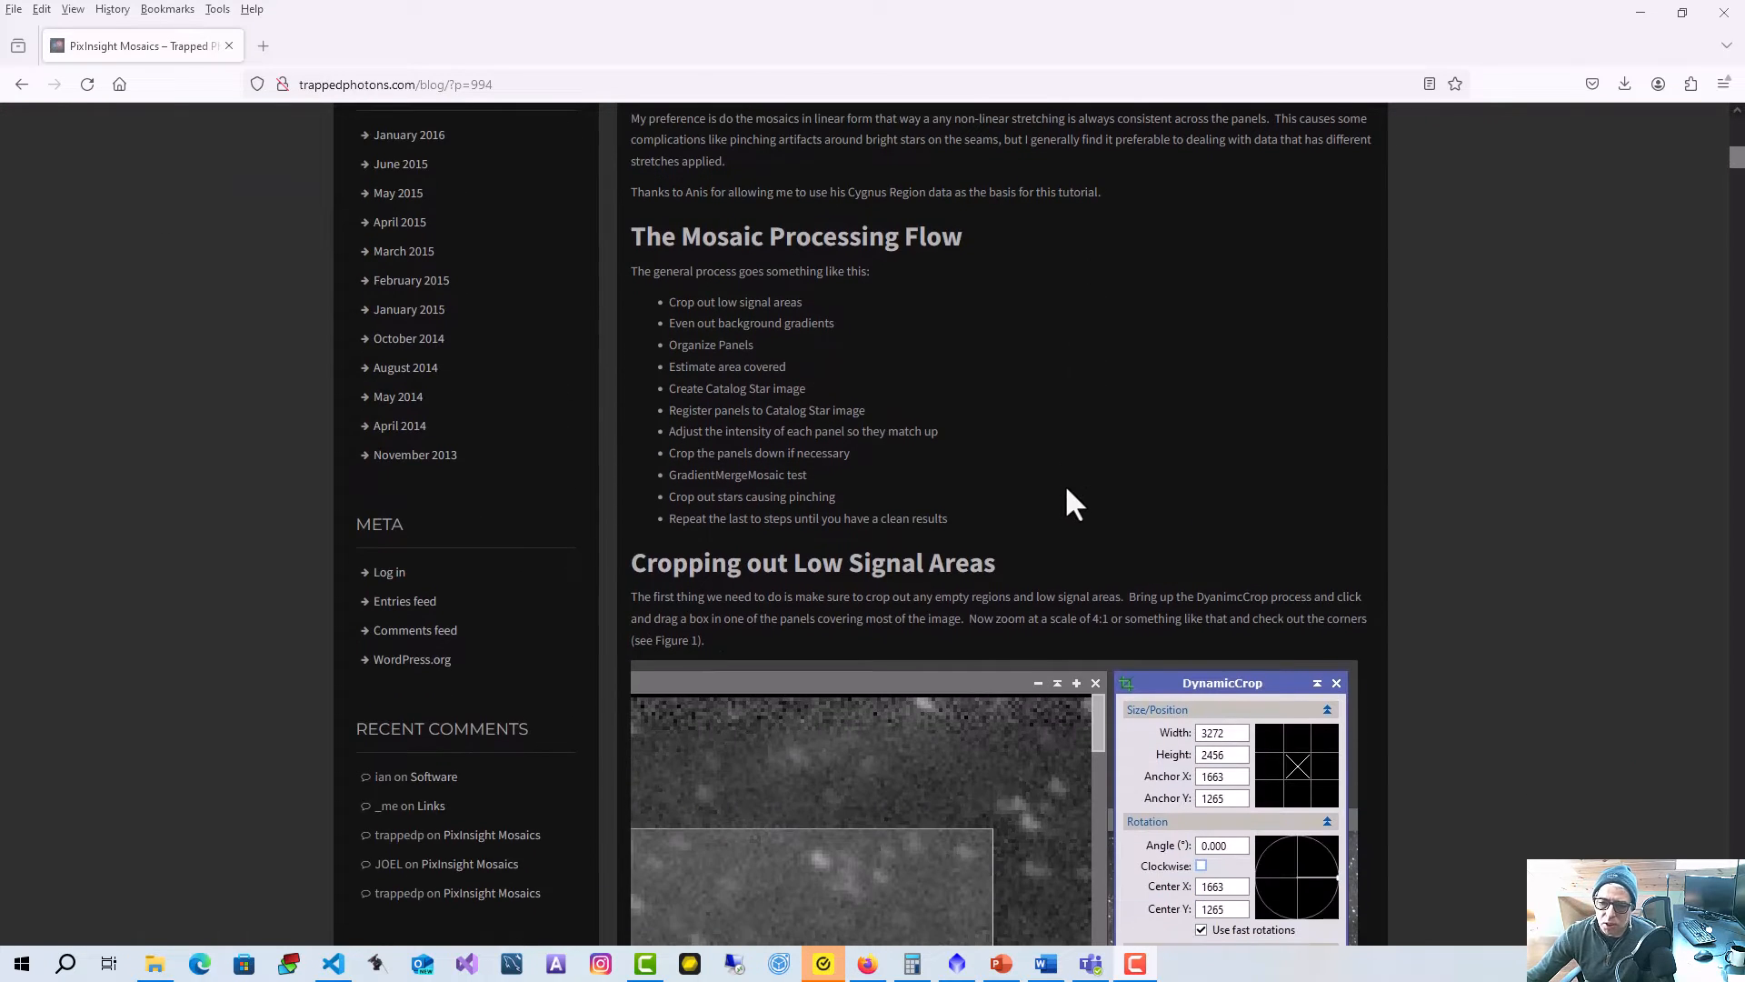
{"action": "scroll", "coordinate": [1046, 483], "scroll_direction": "down", "scroll_amount": 3}
{"action": "scroll", "coordinate": [990, 476], "scroll_direction": "down", "scroll_amount": 10}
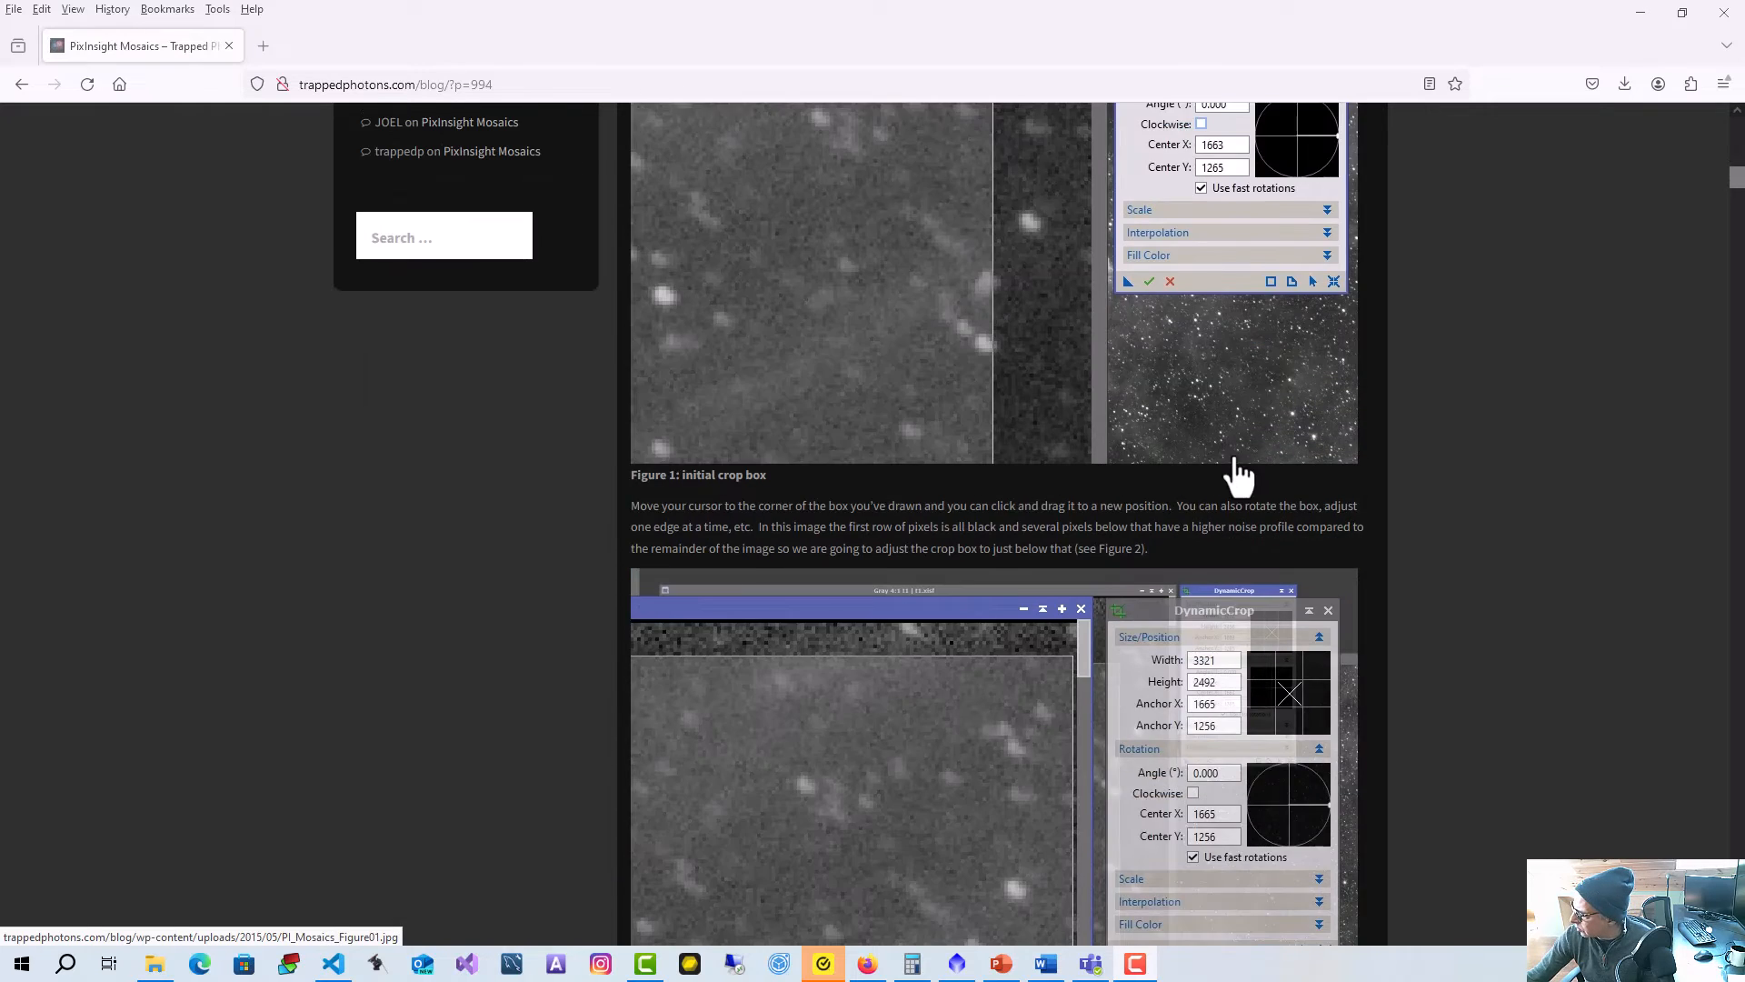
{"action": "scroll", "coordinate": [1434, 467], "scroll_direction": "down", "scroll_amount": 6}
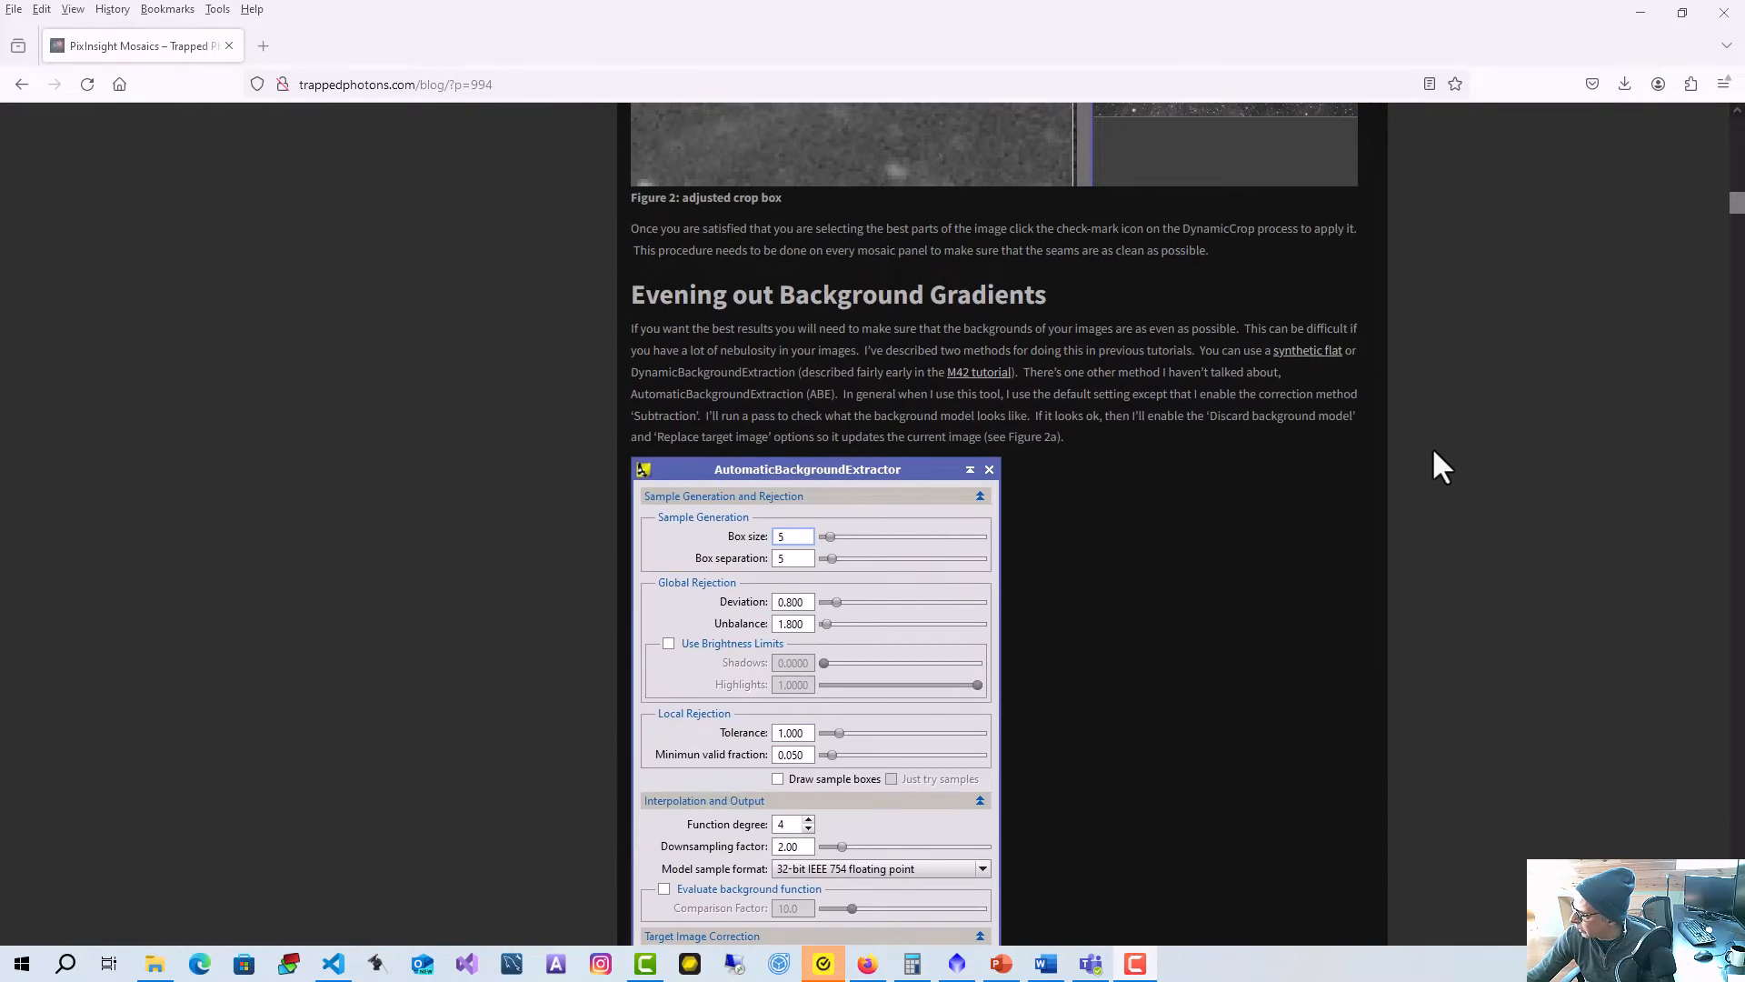
{"action": "scroll", "coordinate": [1443, 465], "scroll_direction": "down", "scroll_amount": 3}
{"action": "scroll", "coordinate": [1434, 452], "scroll_direction": "down", "scroll_amount": 8}
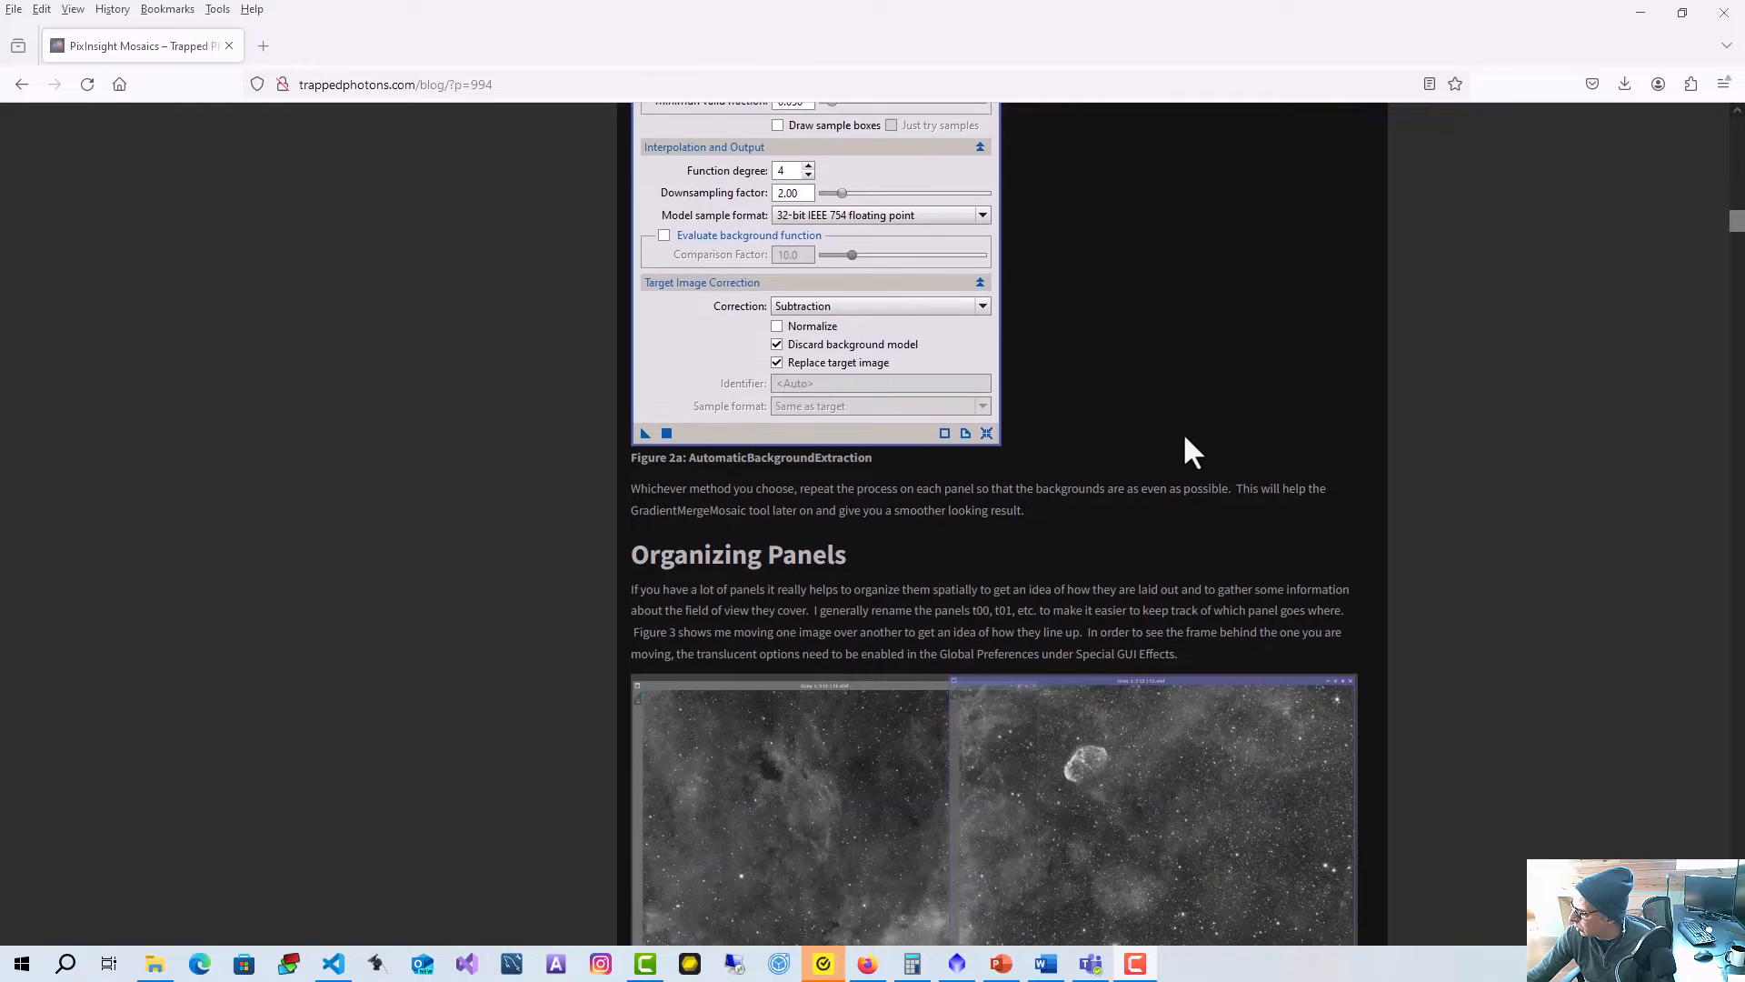
{"action": "scroll", "coordinate": [1482, 445], "scroll_direction": "down", "scroll_amount": 5}
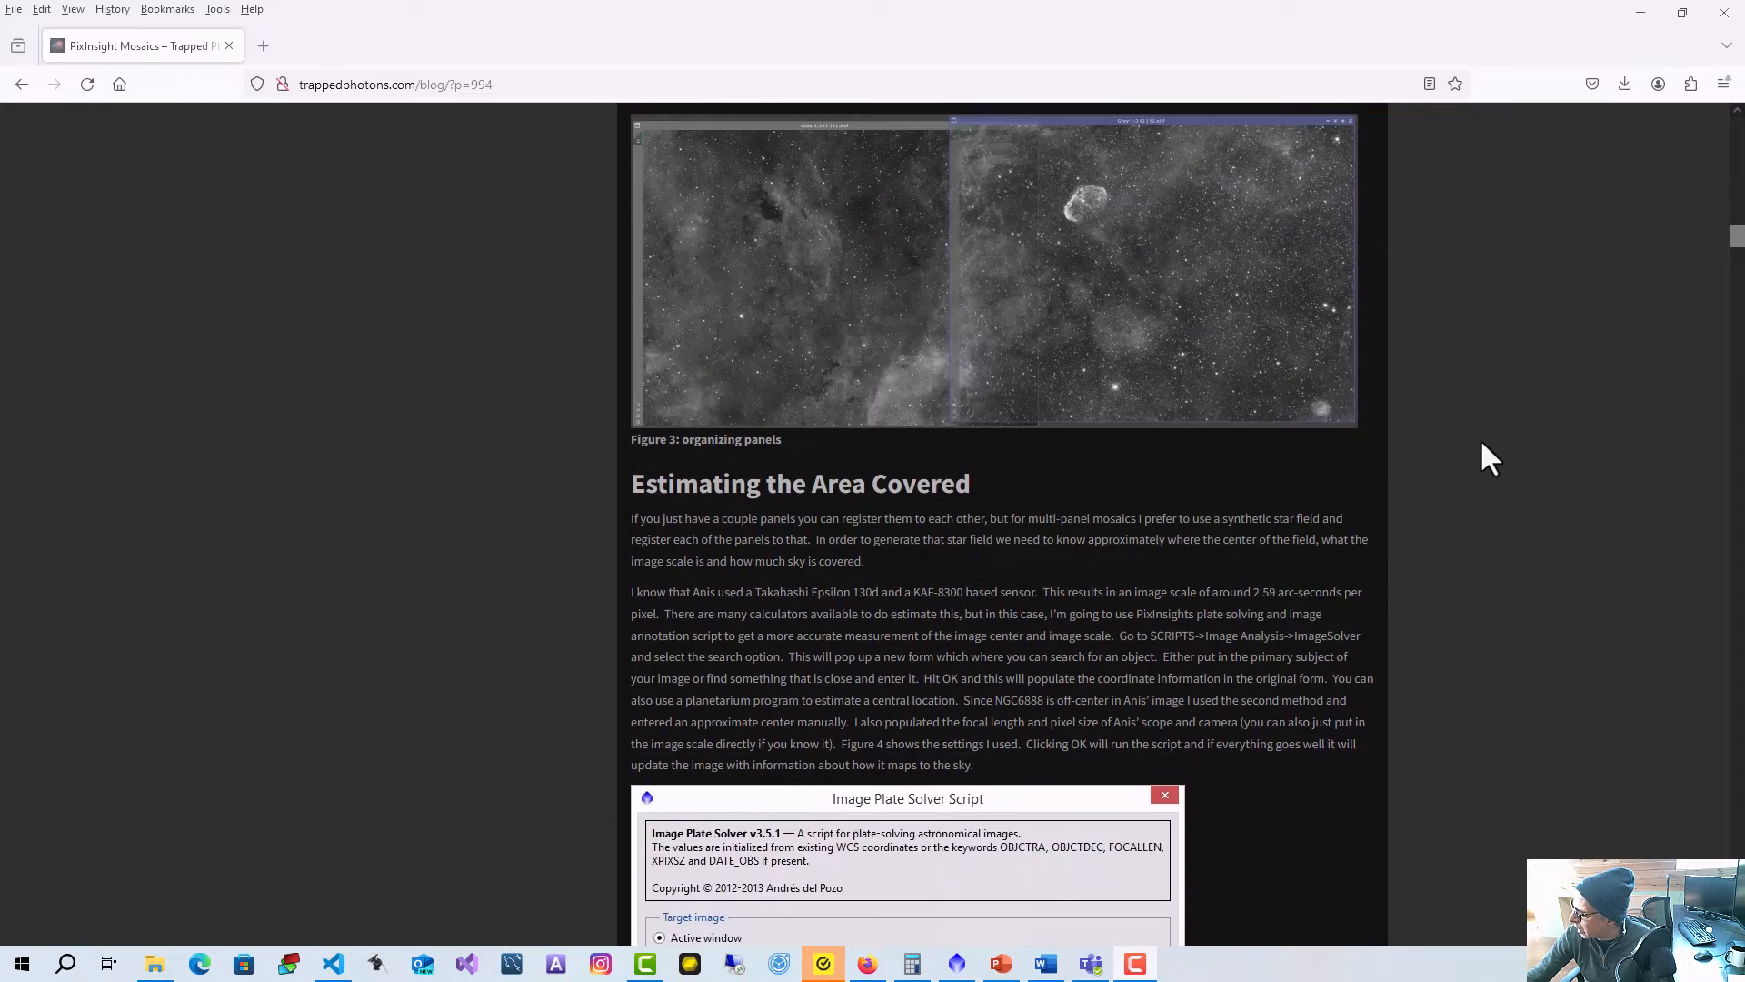
{"action": "scroll", "coordinate": [1479, 438], "scroll_direction": "down", "scroll_amount": 9}
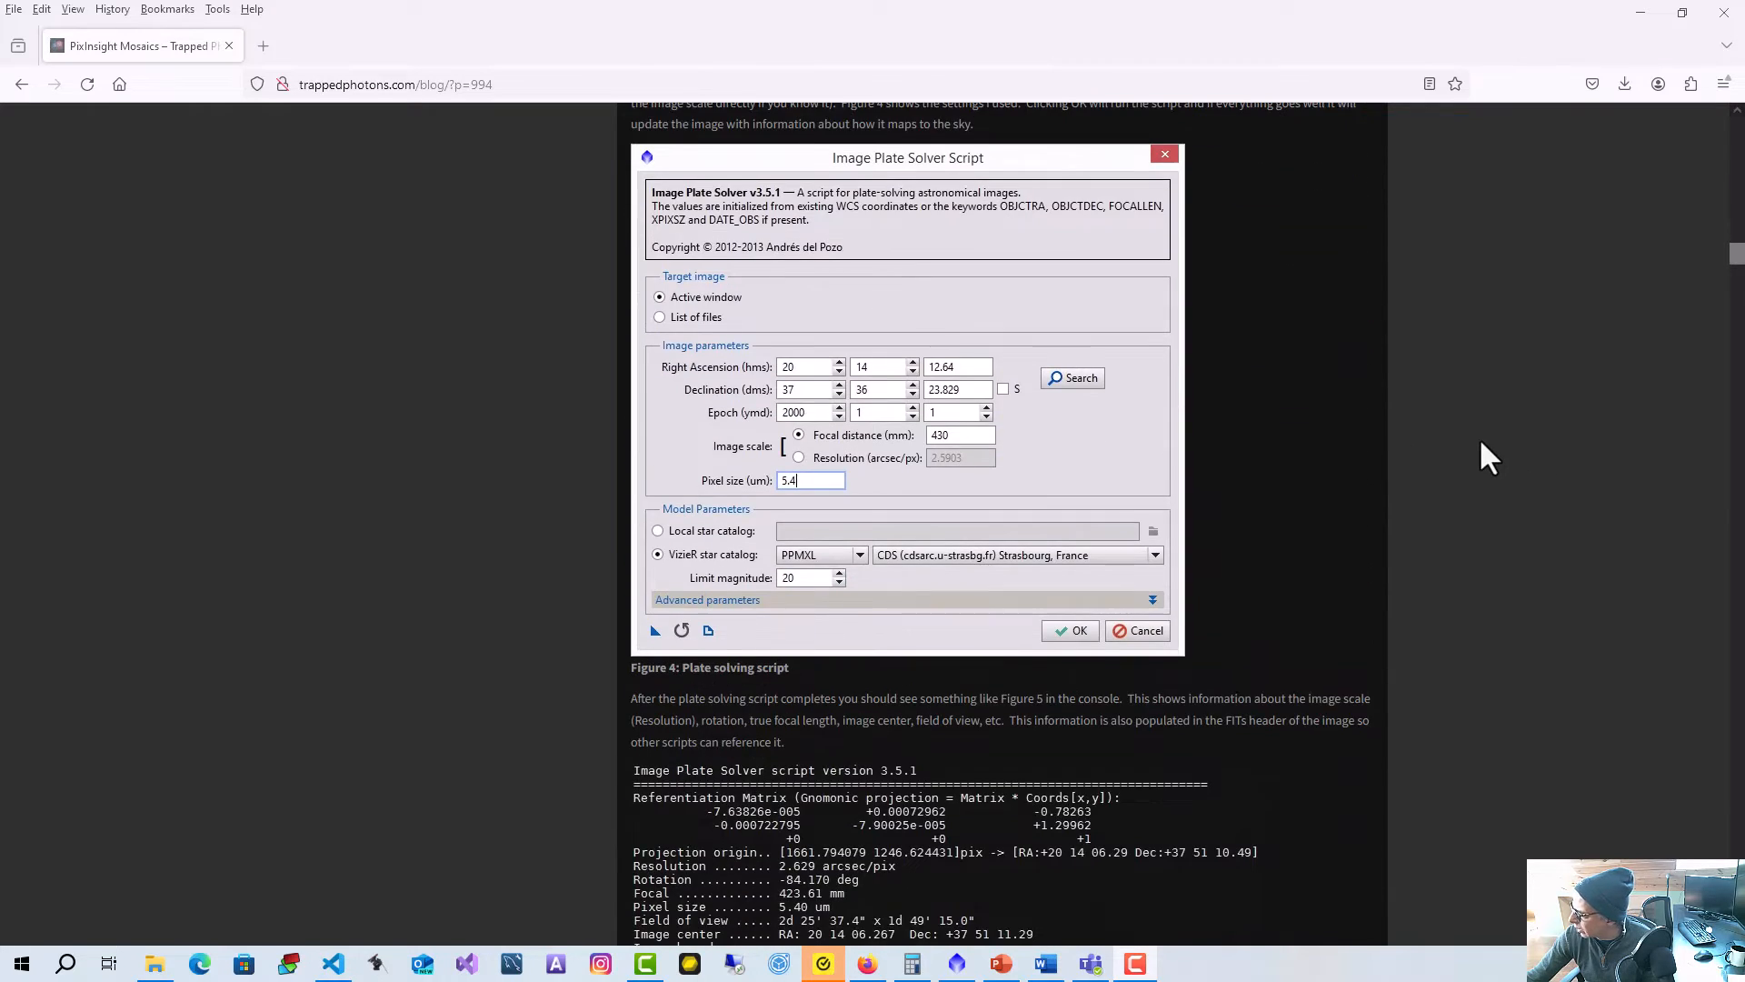
{"action": "scroll", "coordinate": [1435, 449], "scroll_direction": "down", "scroll_amount": 5}
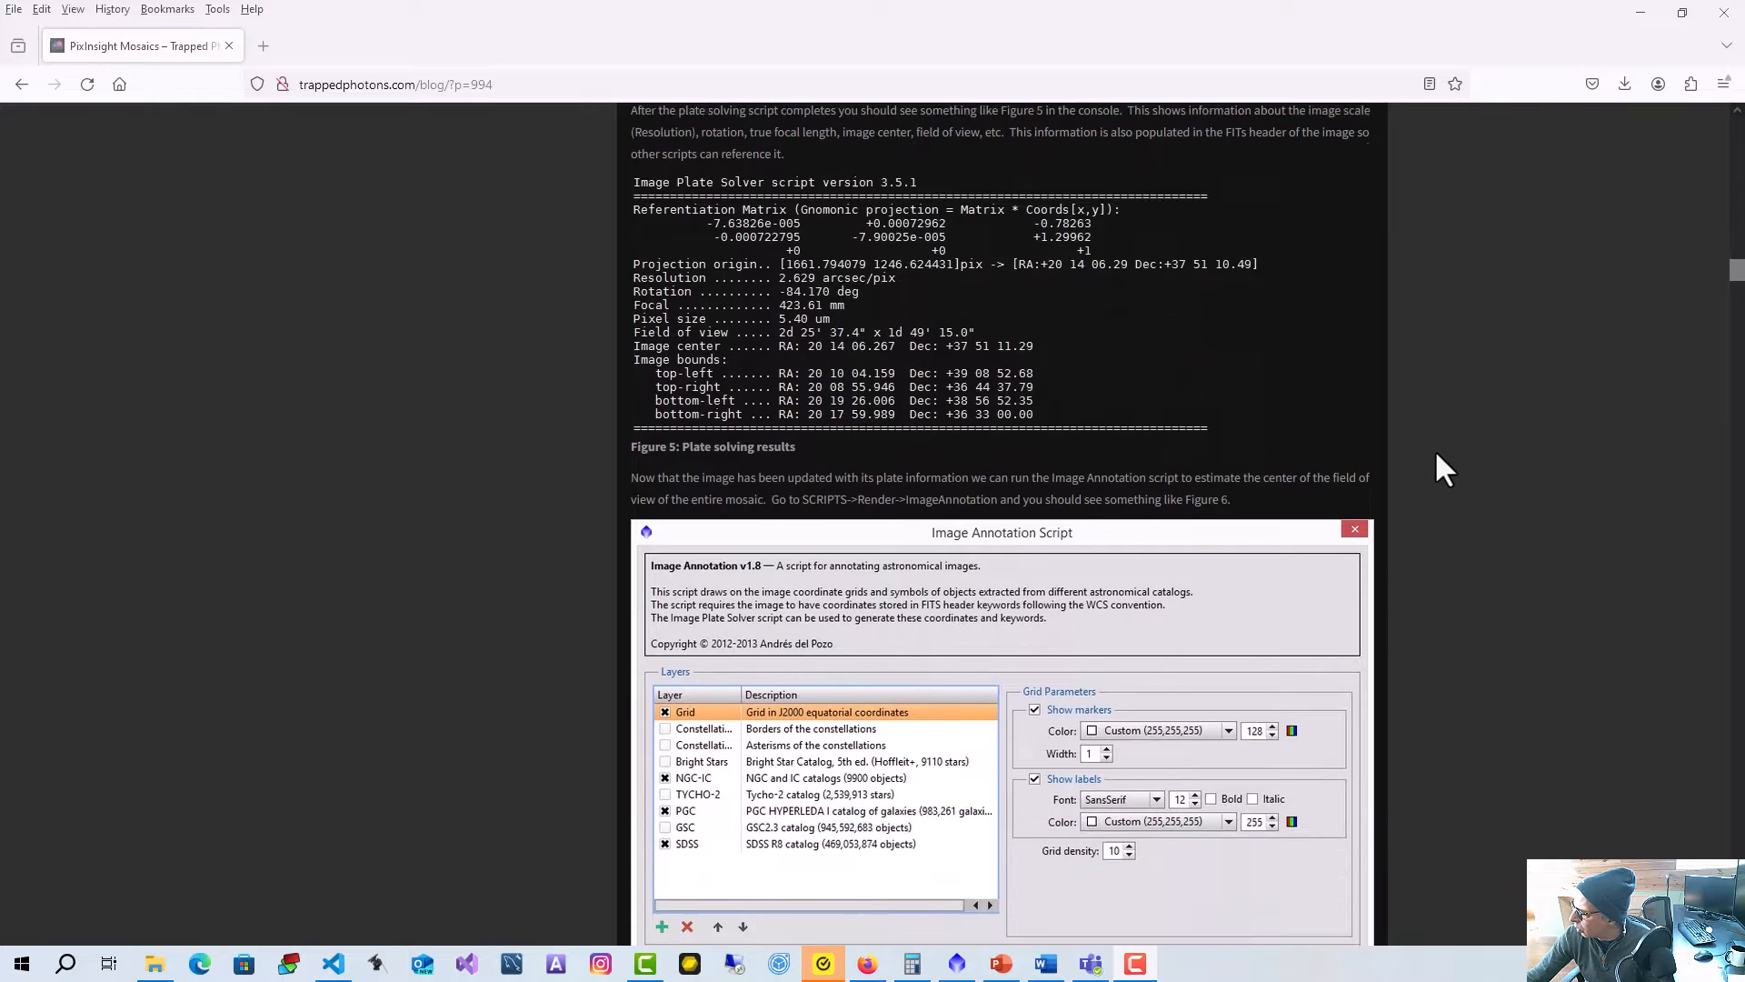
{"action": "scroll", "coordinate": [1495, 446], "scroll_direction": "down", "scroll_amount": 4}
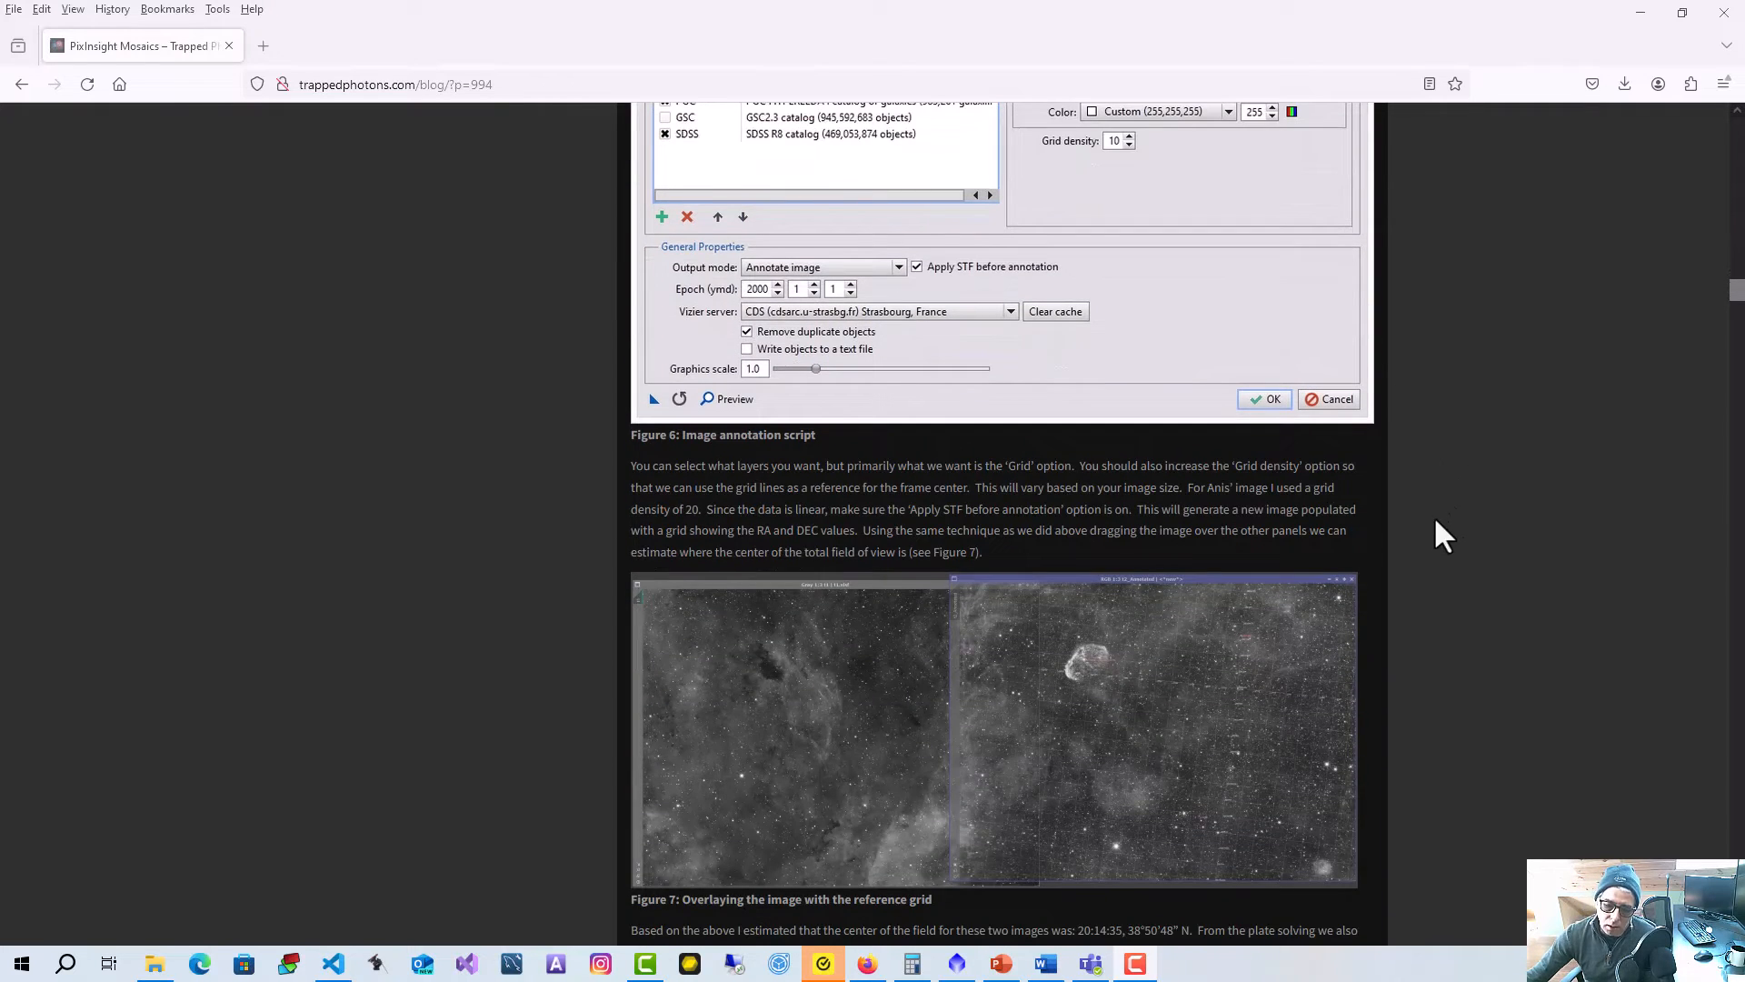
{"action": "scroll", "coordinate": [1439, 431], "scroll_direction": "down", "scroll_amount": 9}
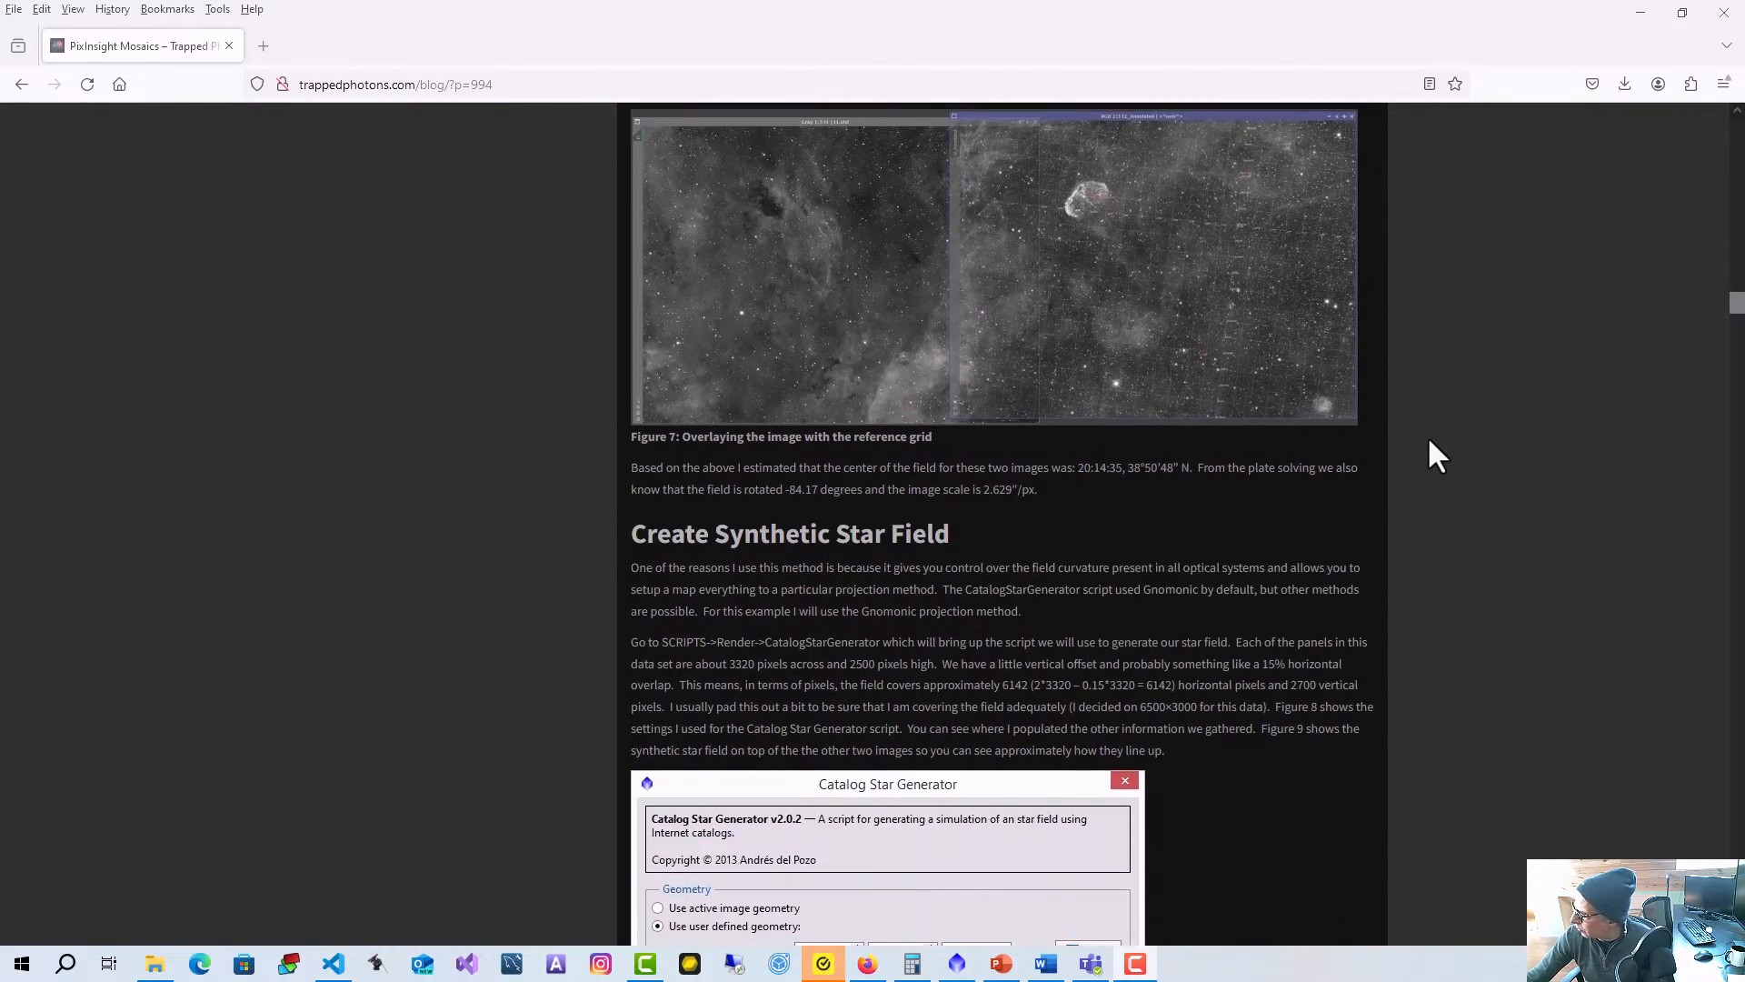
{"action": "scroll", "coordinate": [1467, 428], "scroll_direction": "down", "scroll_amount": 4}
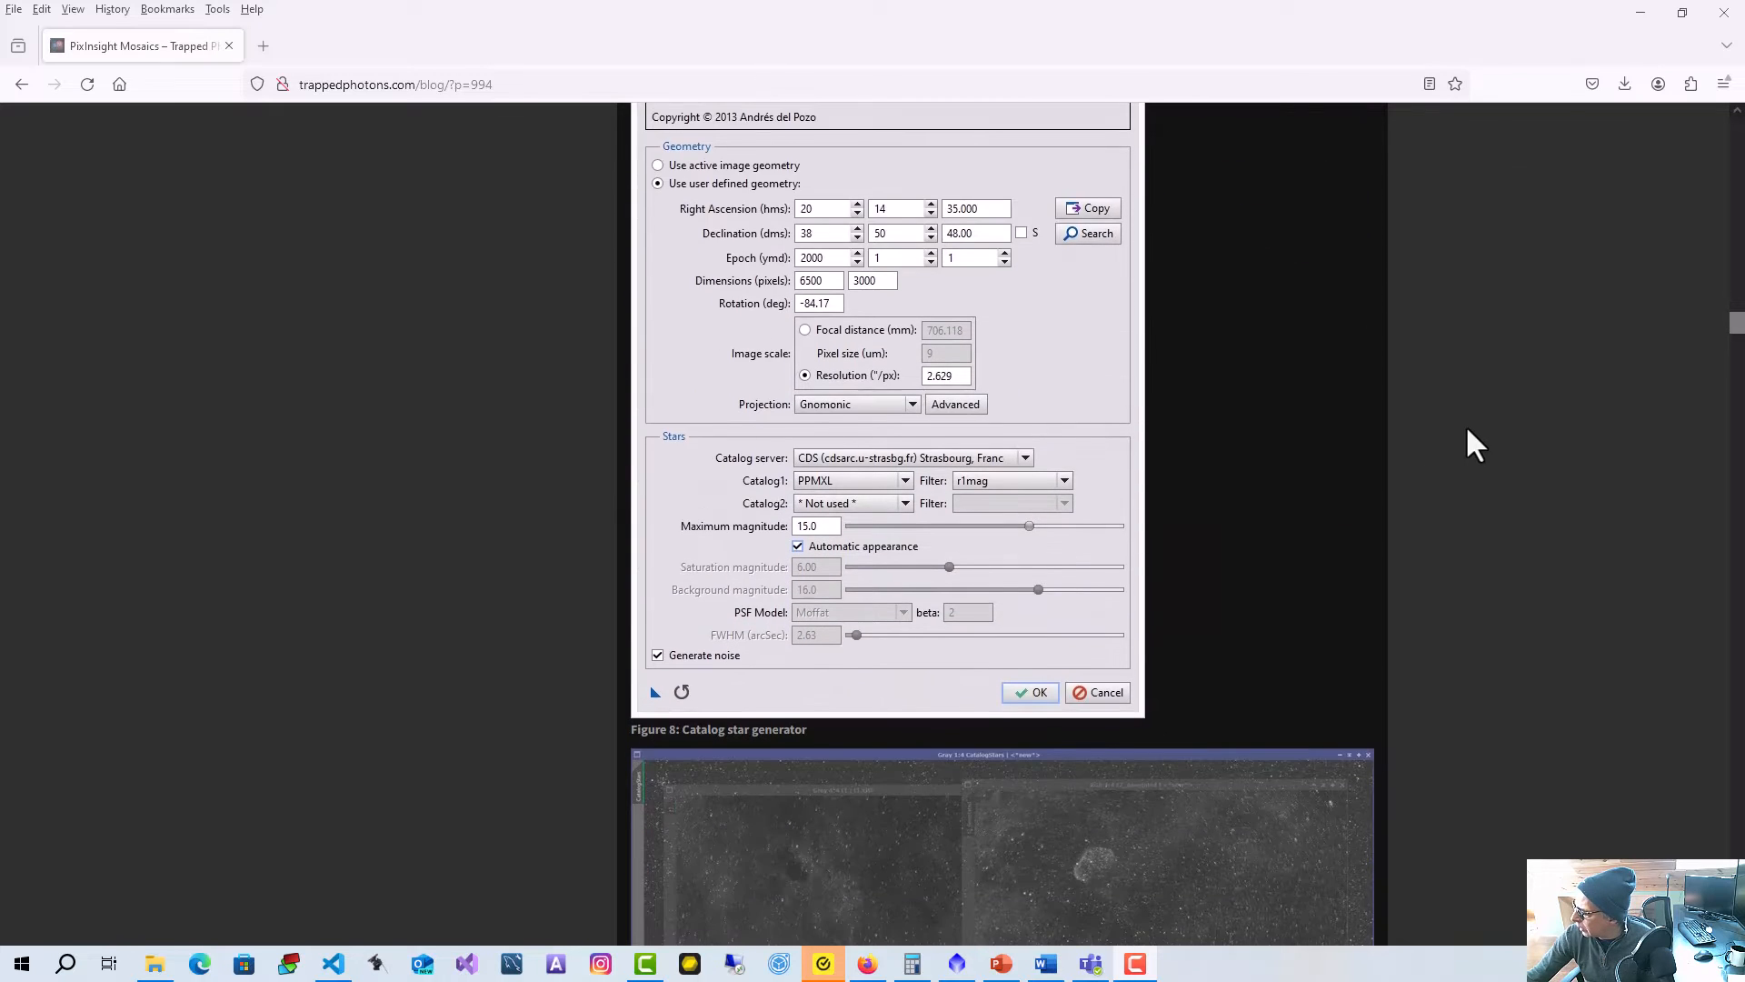
{"action": "scroll", "coordinate": [1289, 428], "scroll_direction": "down", "scroll_amount": 4}
{"action": "scroll", "coordinate": [1288, 423], "scroll_direction": "down", "scroll_amount": 15}
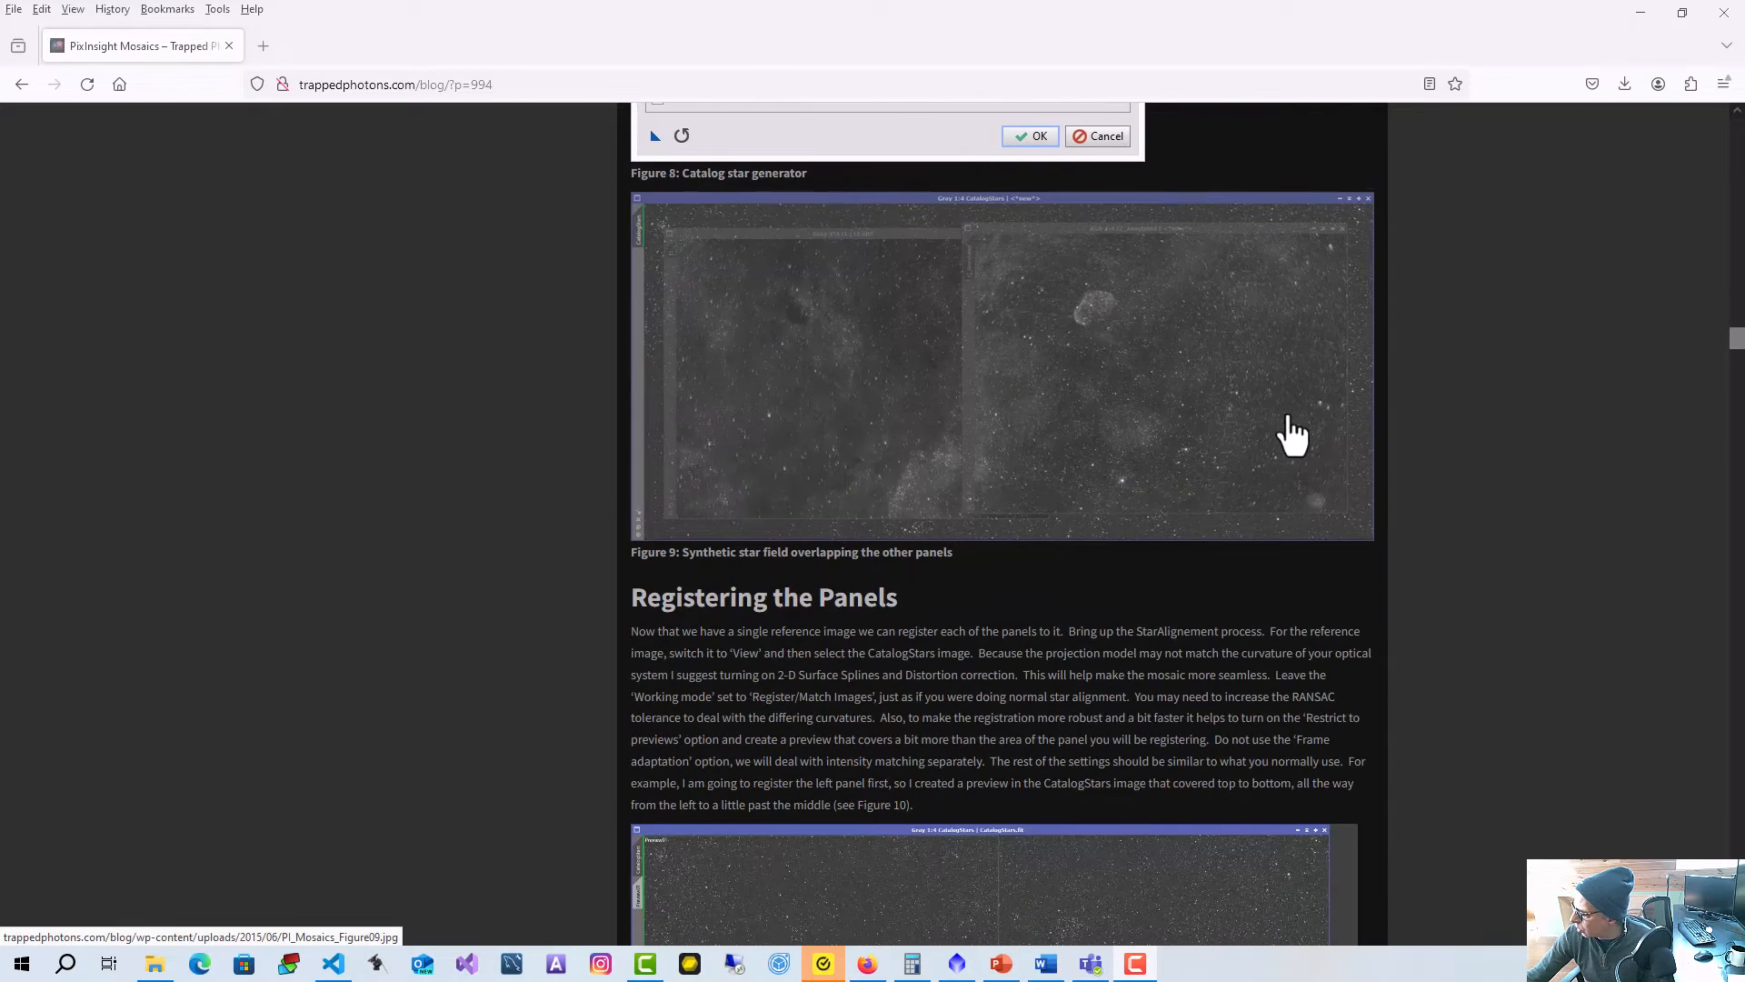
{"action": "scroll", "coordinate": [1287, 421], "scroll_direction": "down", "scroll_amount": 17}
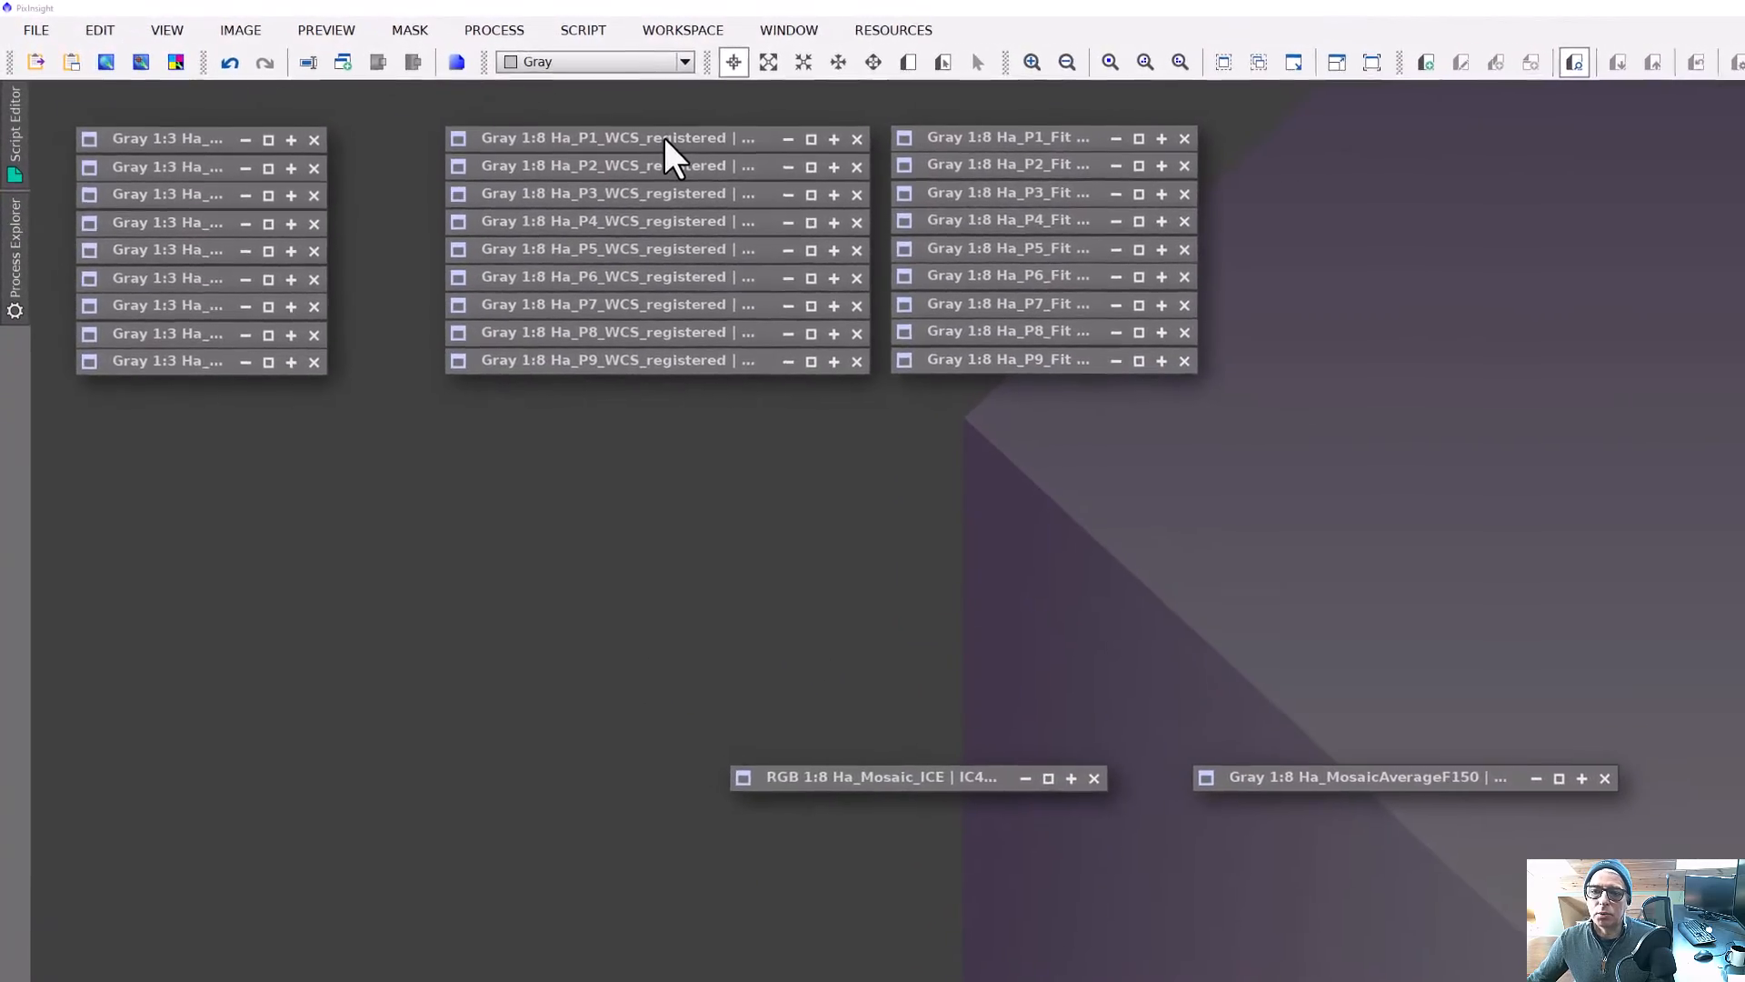
{"action": "left_click", "coordinate": [684, 142]}
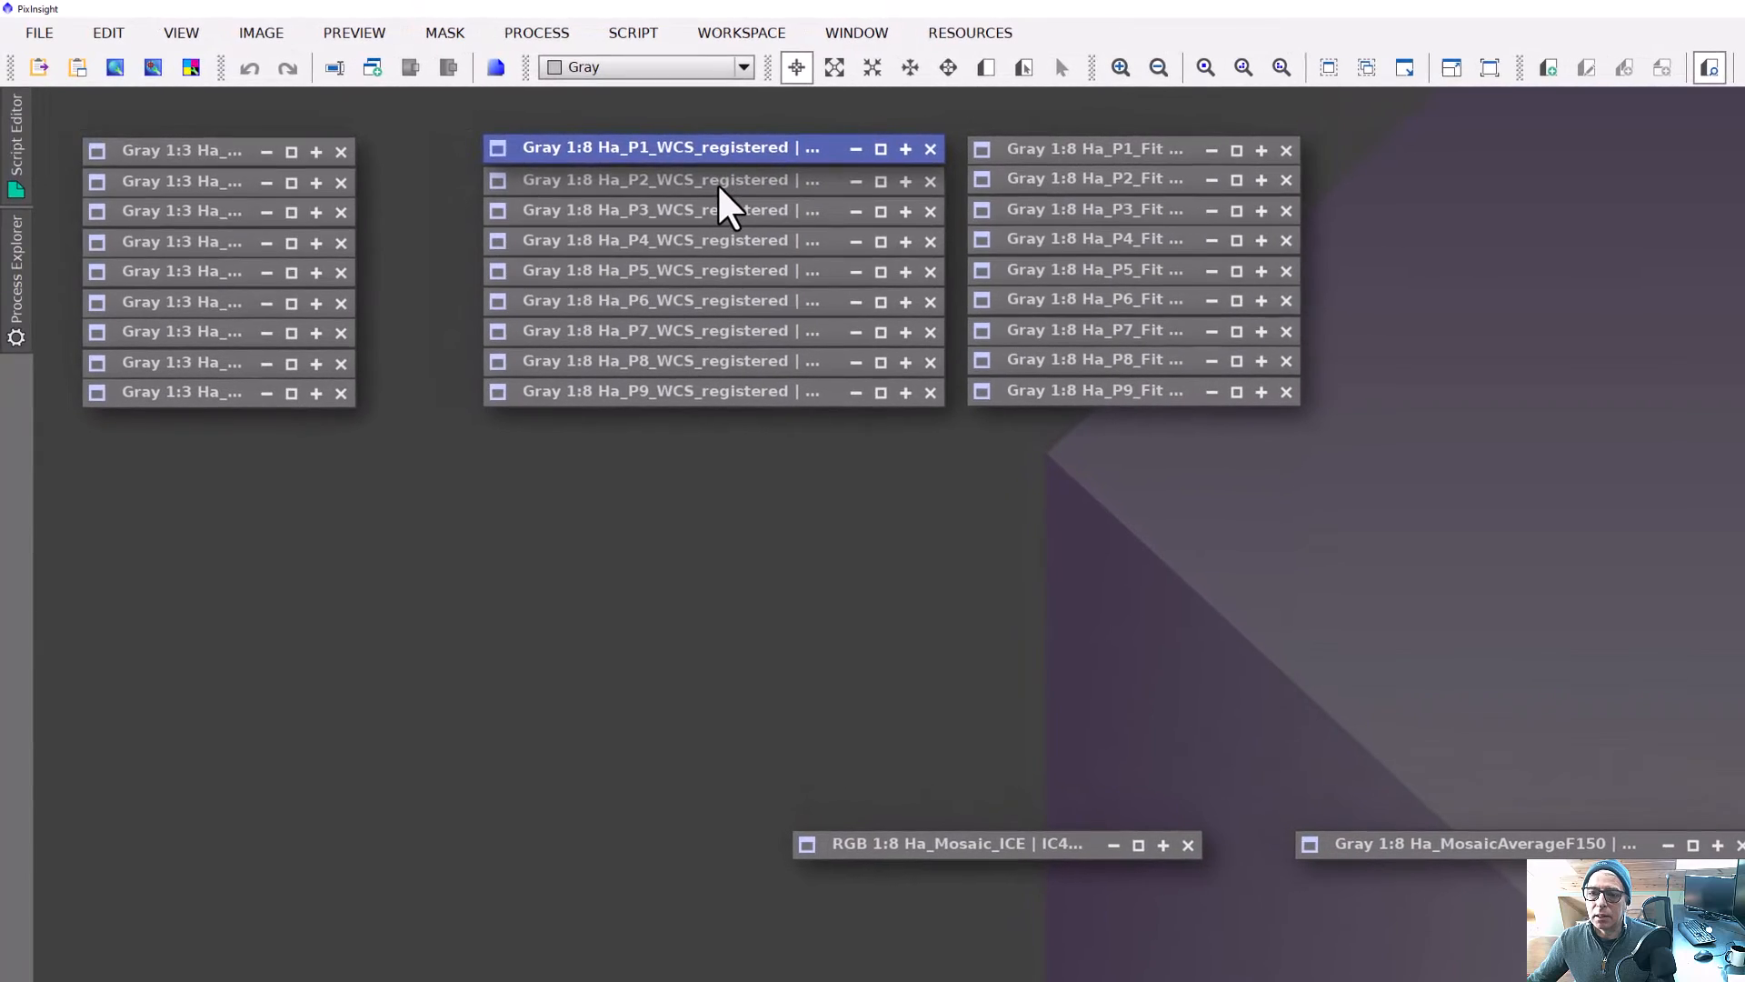
{"action": "left_click", "coordinate": [680, 174]}
{"action": "left_click", "coordinate": [727, 219]}
{"action": "left_click", "coordinate": [729, 245]}
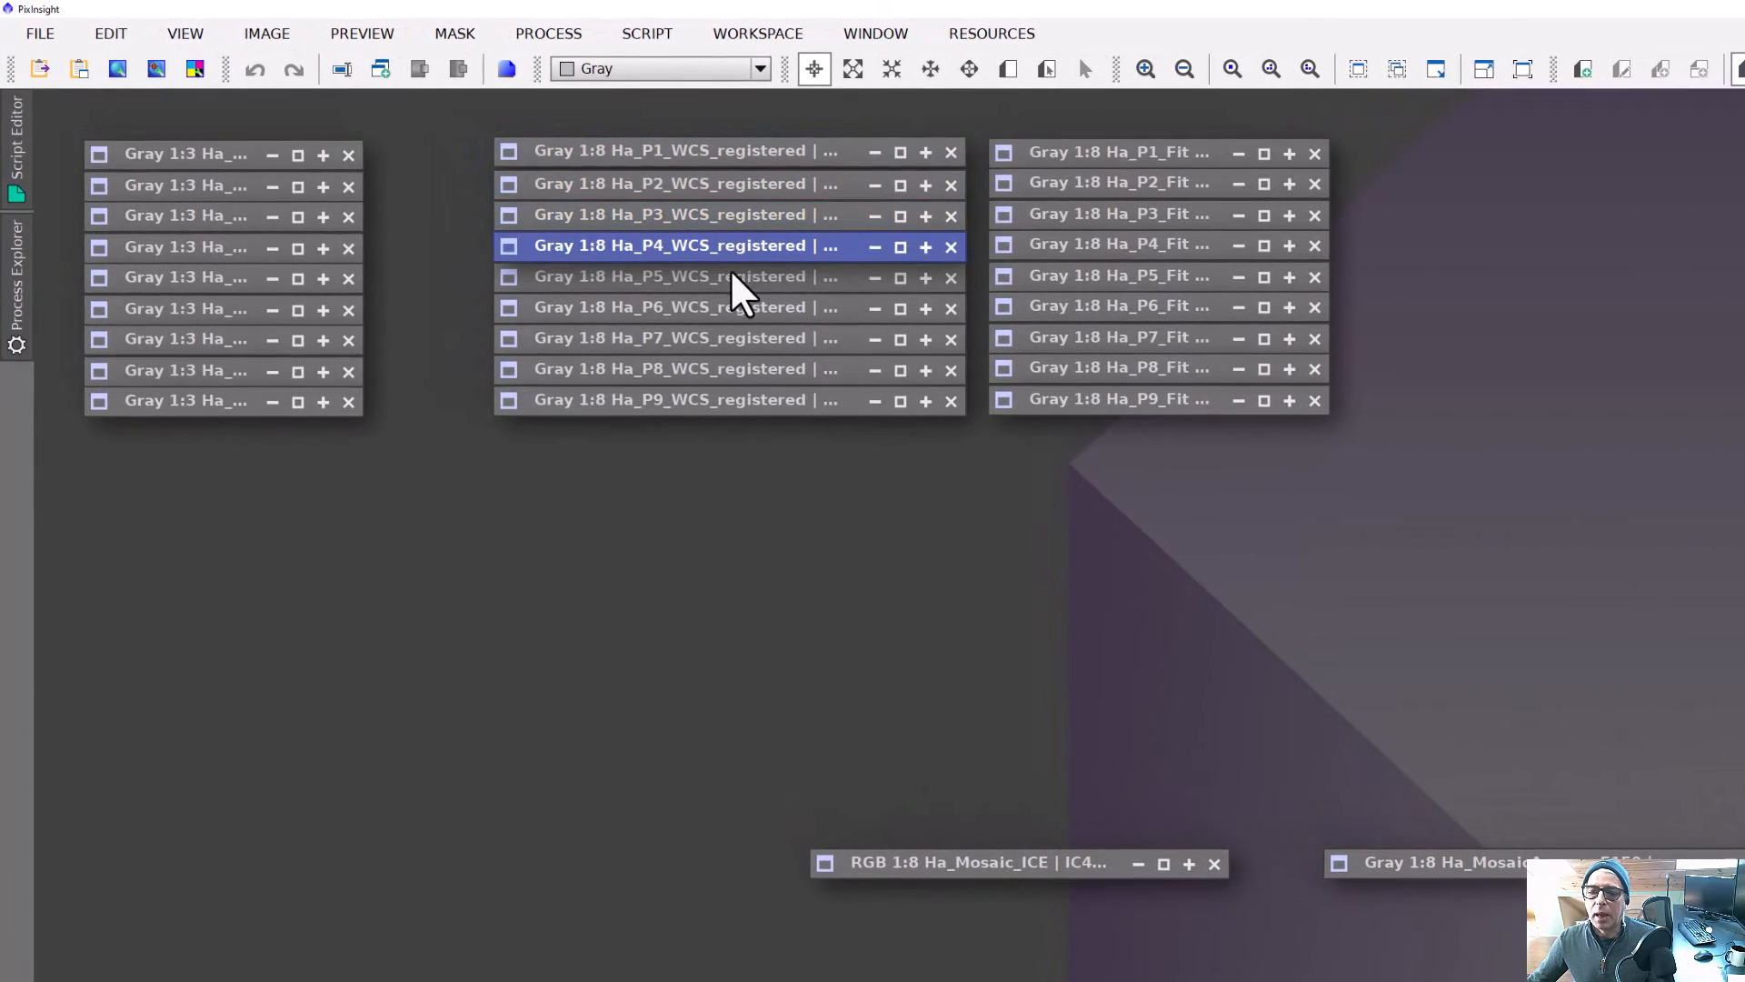
{"action": "left_click", "coordinate": [1168, 157]}
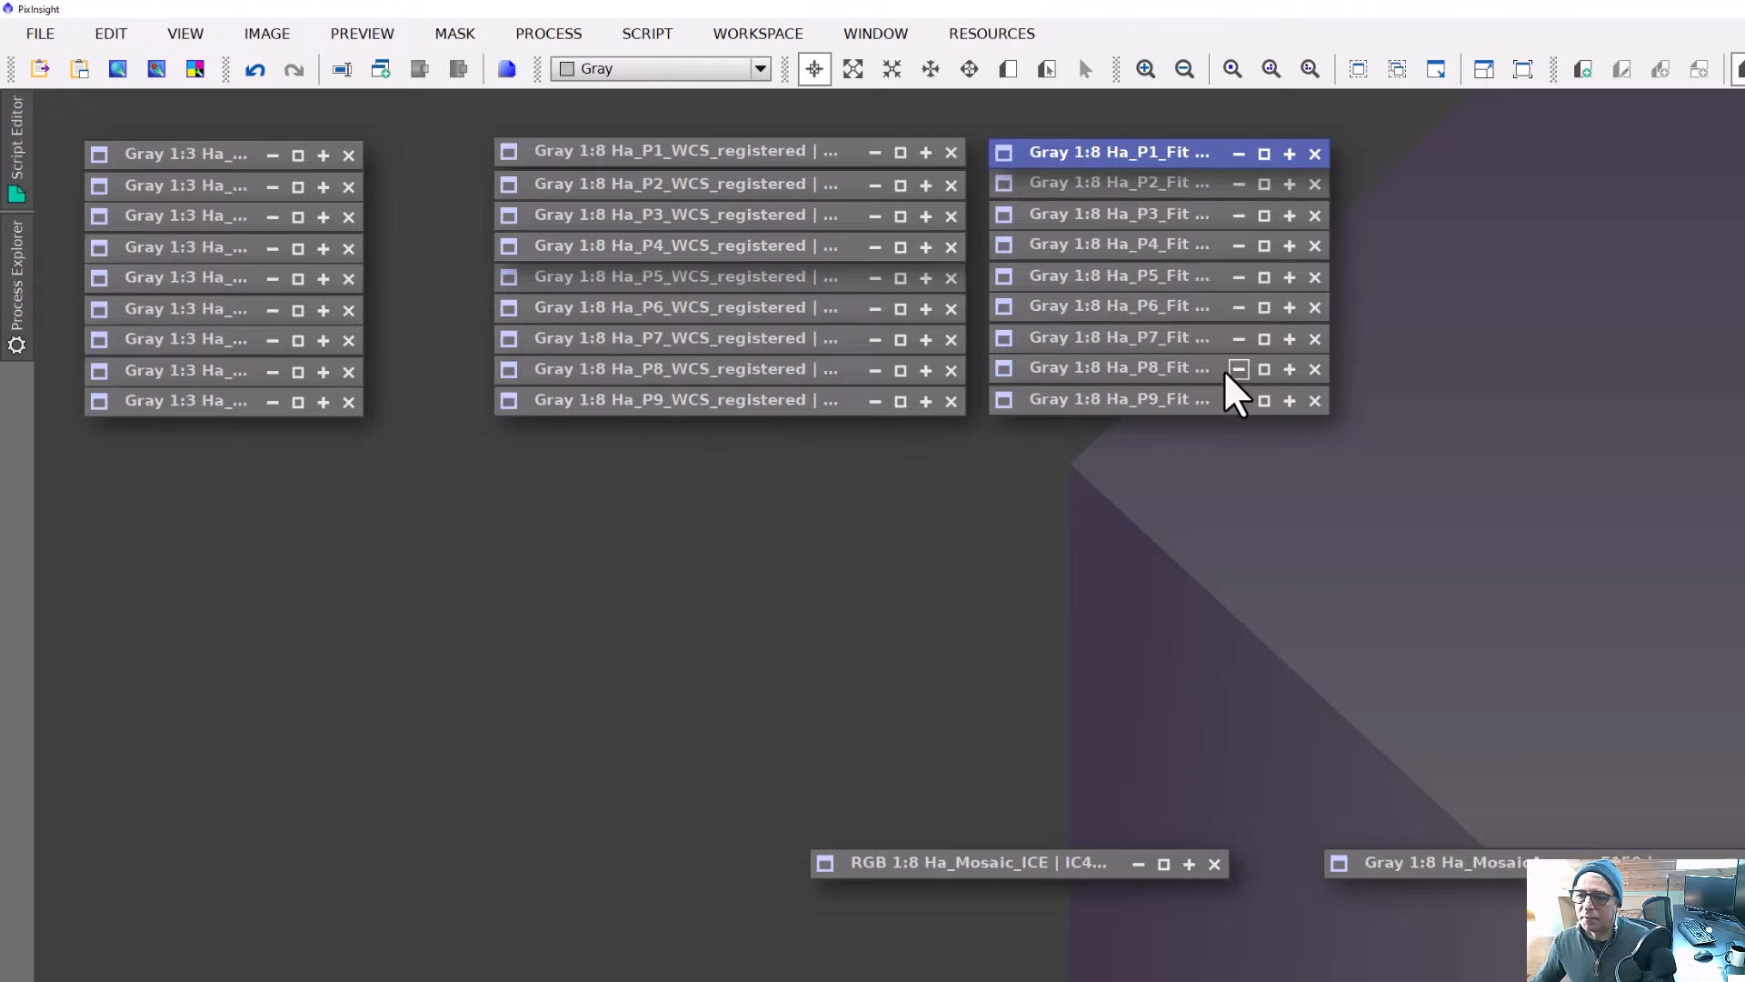
Launch the dnaLinearFit script with Ha_P5_Fit as reference view and set the target view to Ha_P4_Fit, keeping Mean / Median.
{"action": "left_click", "coordinate": [1171, 281]}
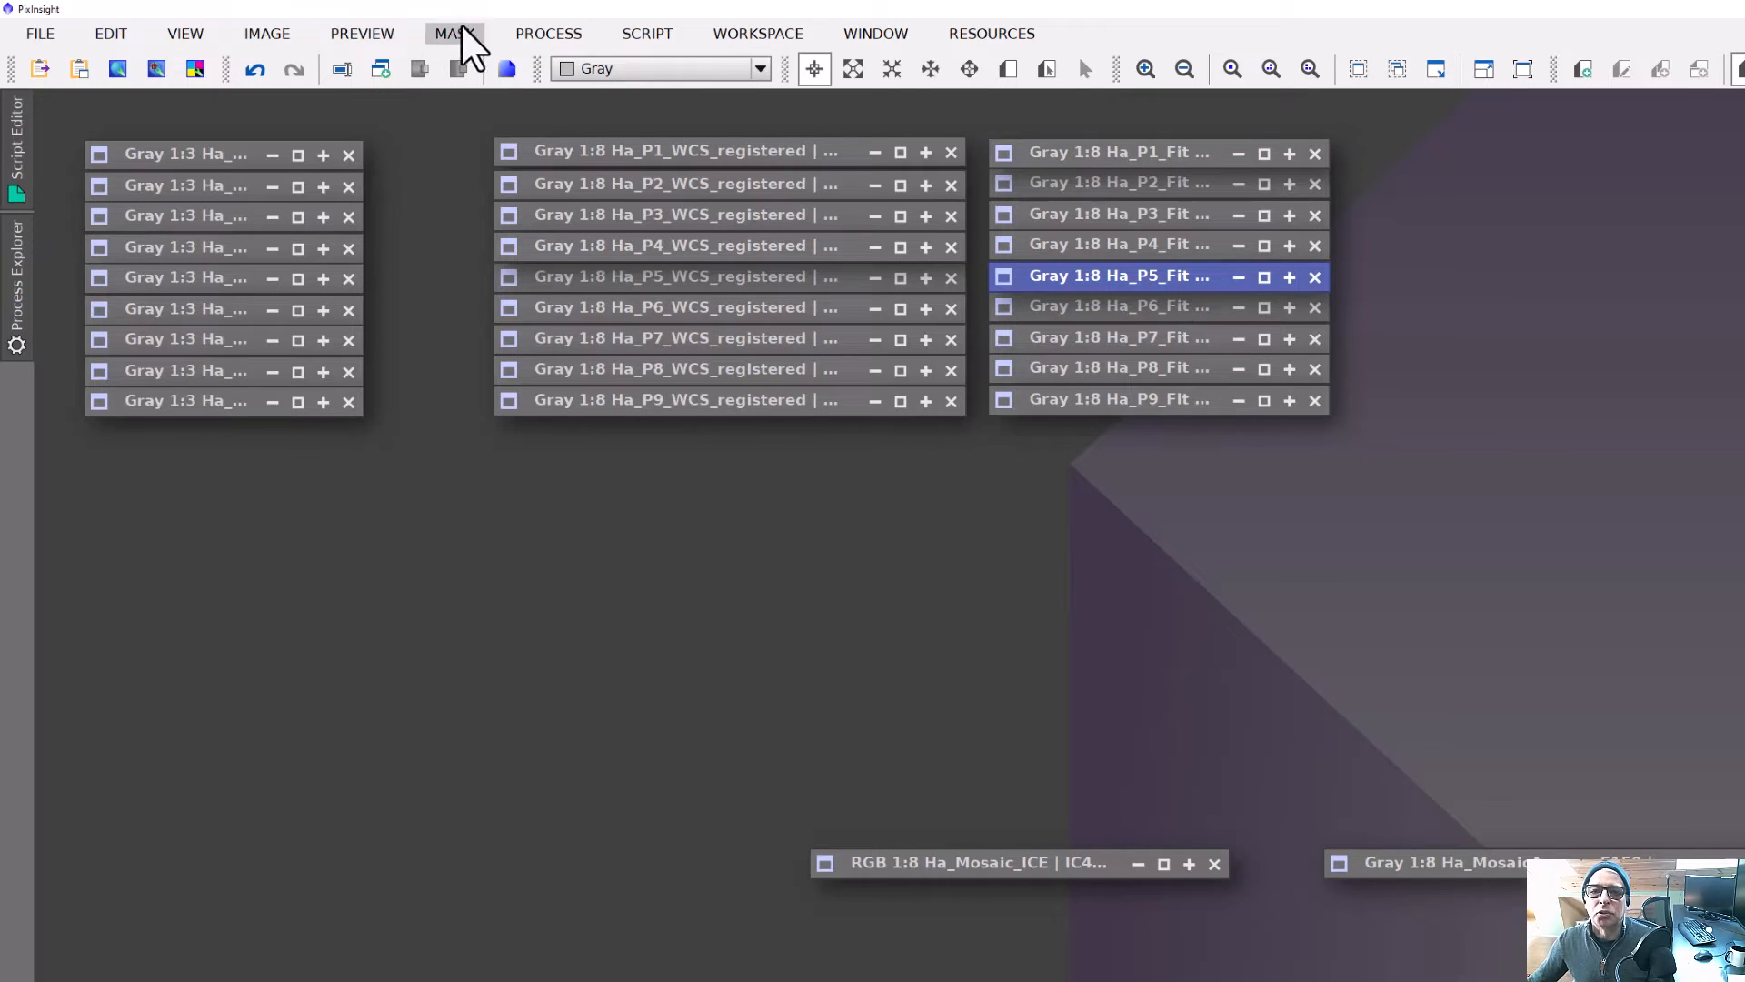
{"action": "left_click", "coordinate": [638, 36]}
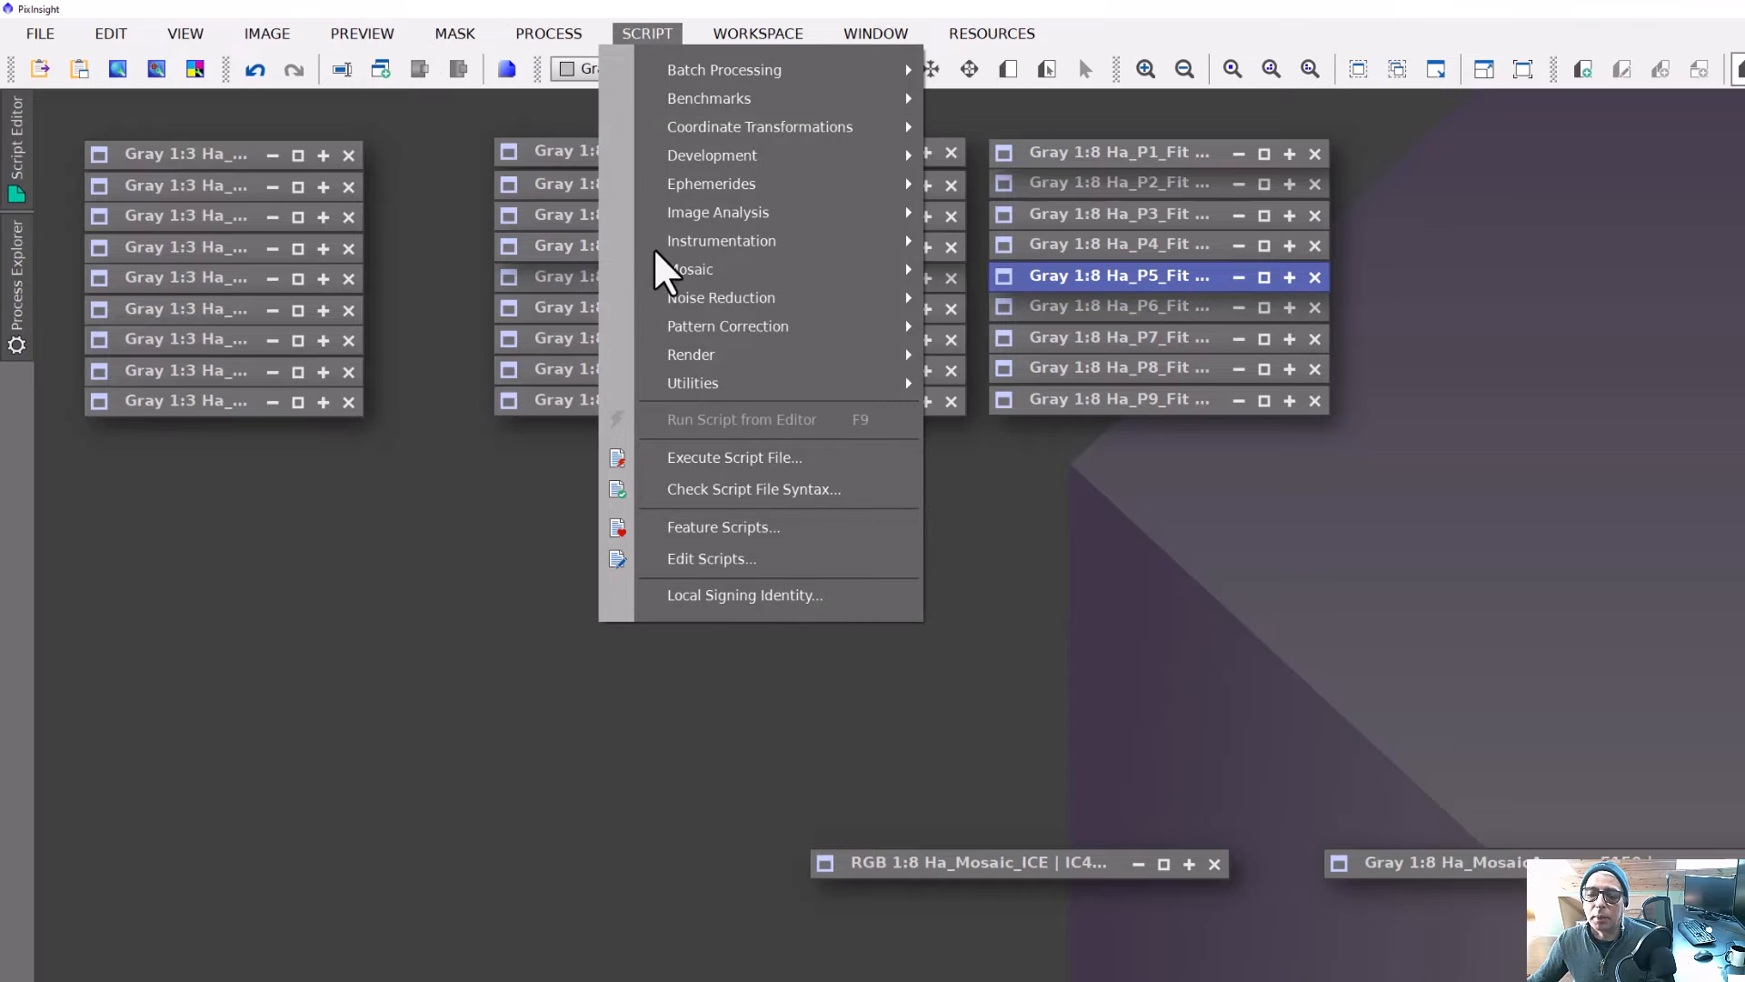
{"action": "mouse_move", "coordinate": [730, 389]}
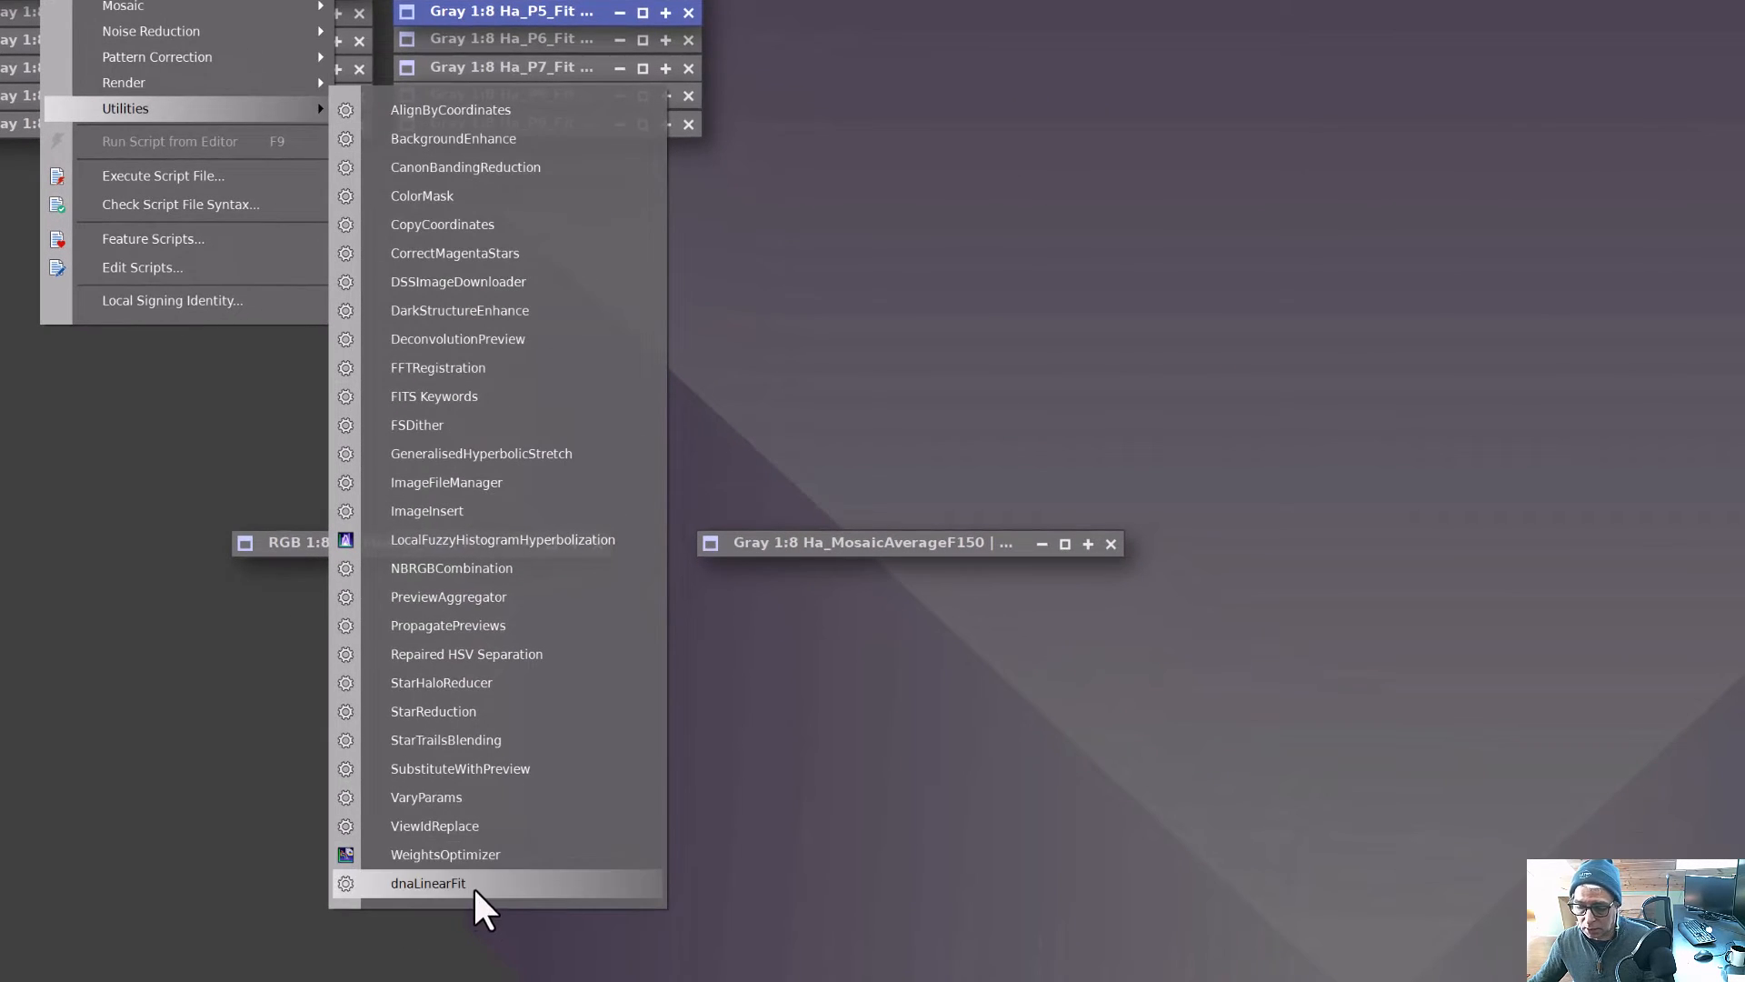
{"action": "left_click", "coordinate": [471, 885]}
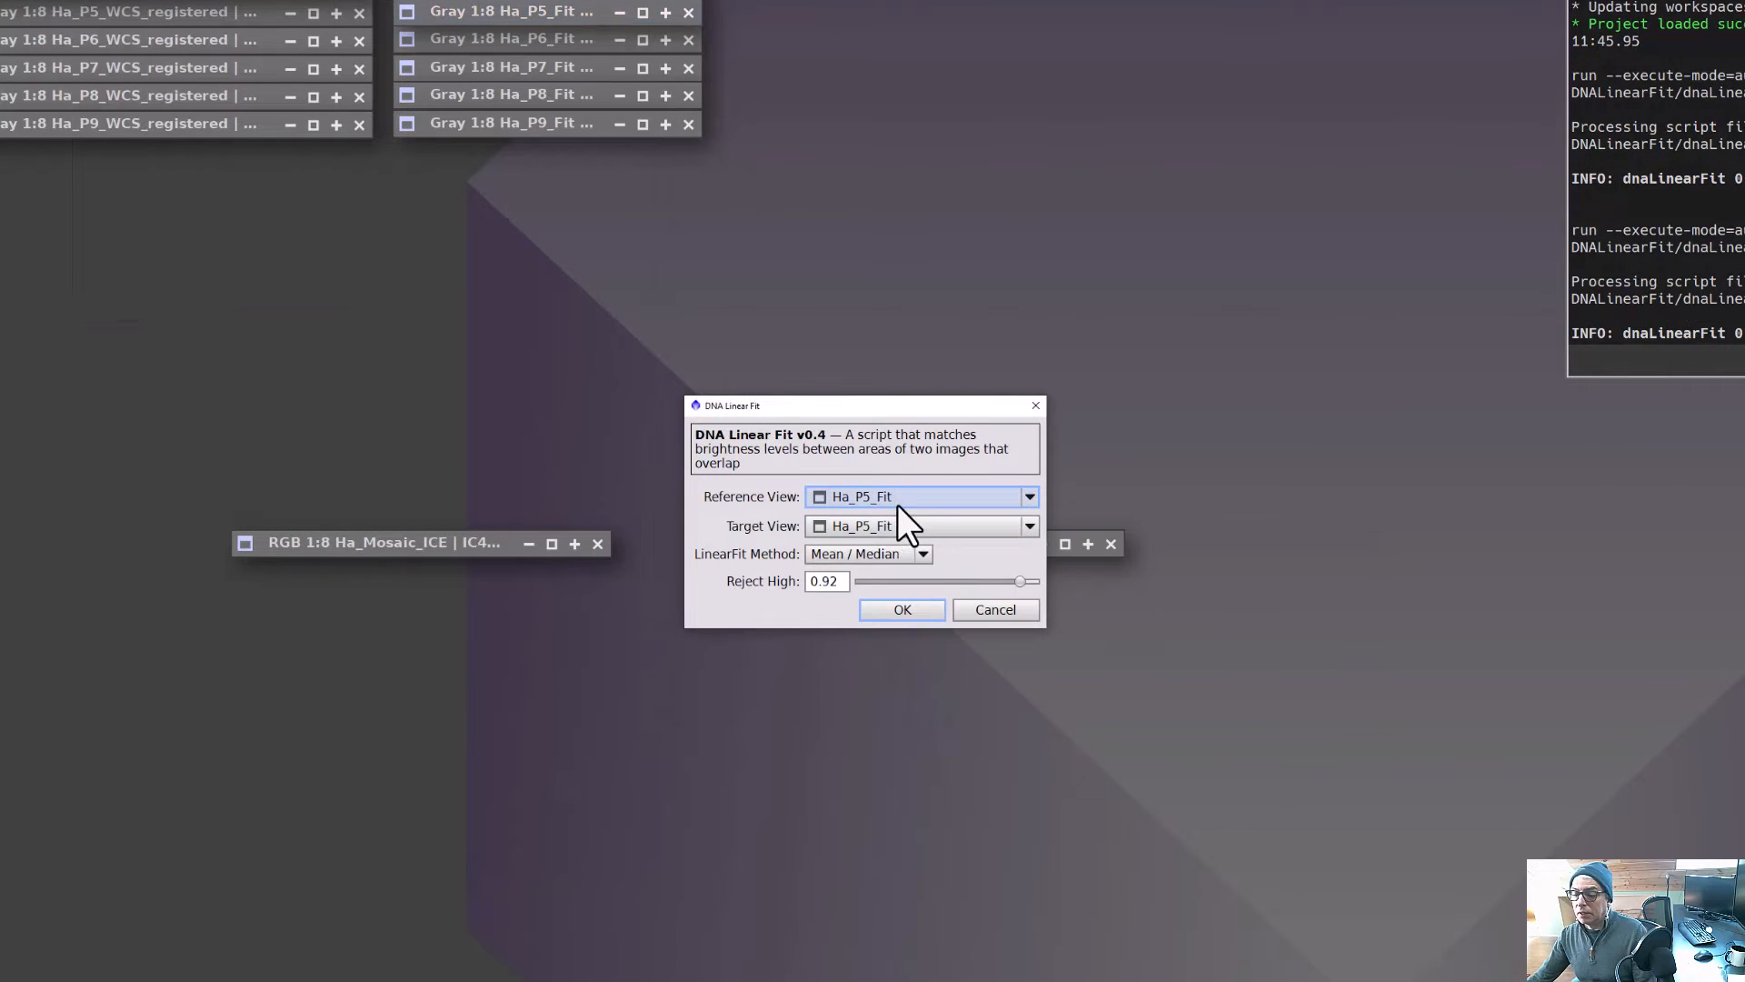
{"action": "mouse_move", "coordinate": [843, 494]}
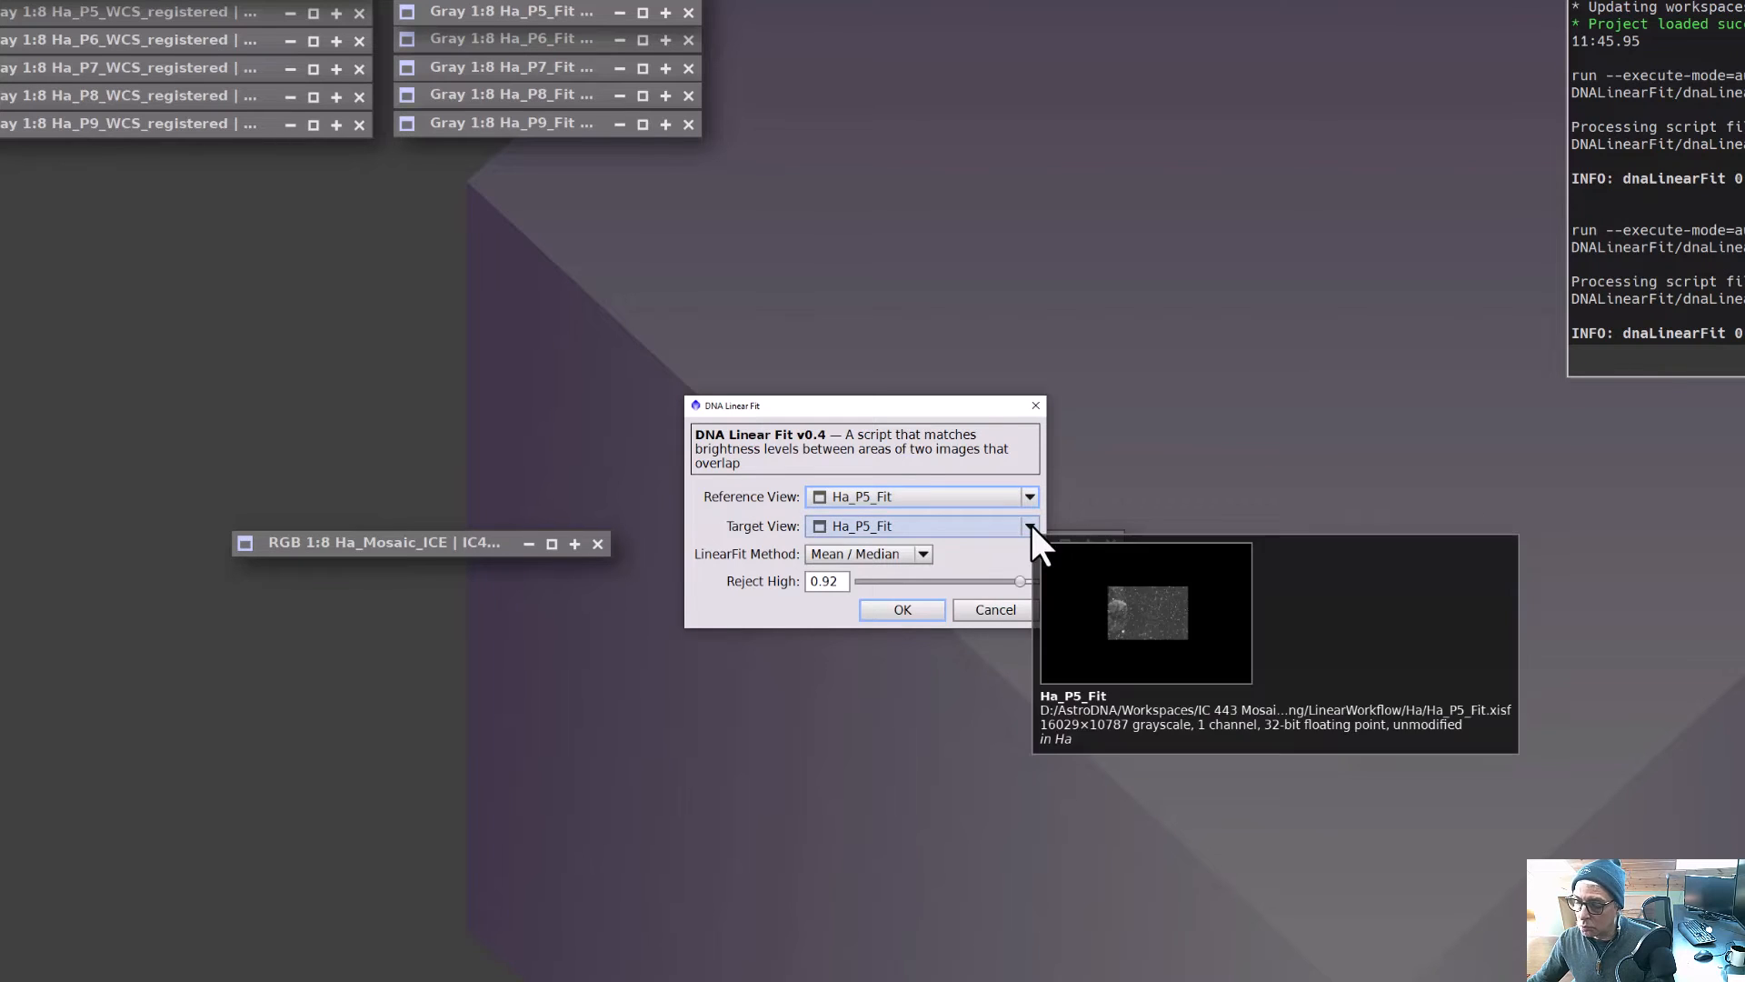
{"action": "left_click", "coordinate": [1031, 525]}
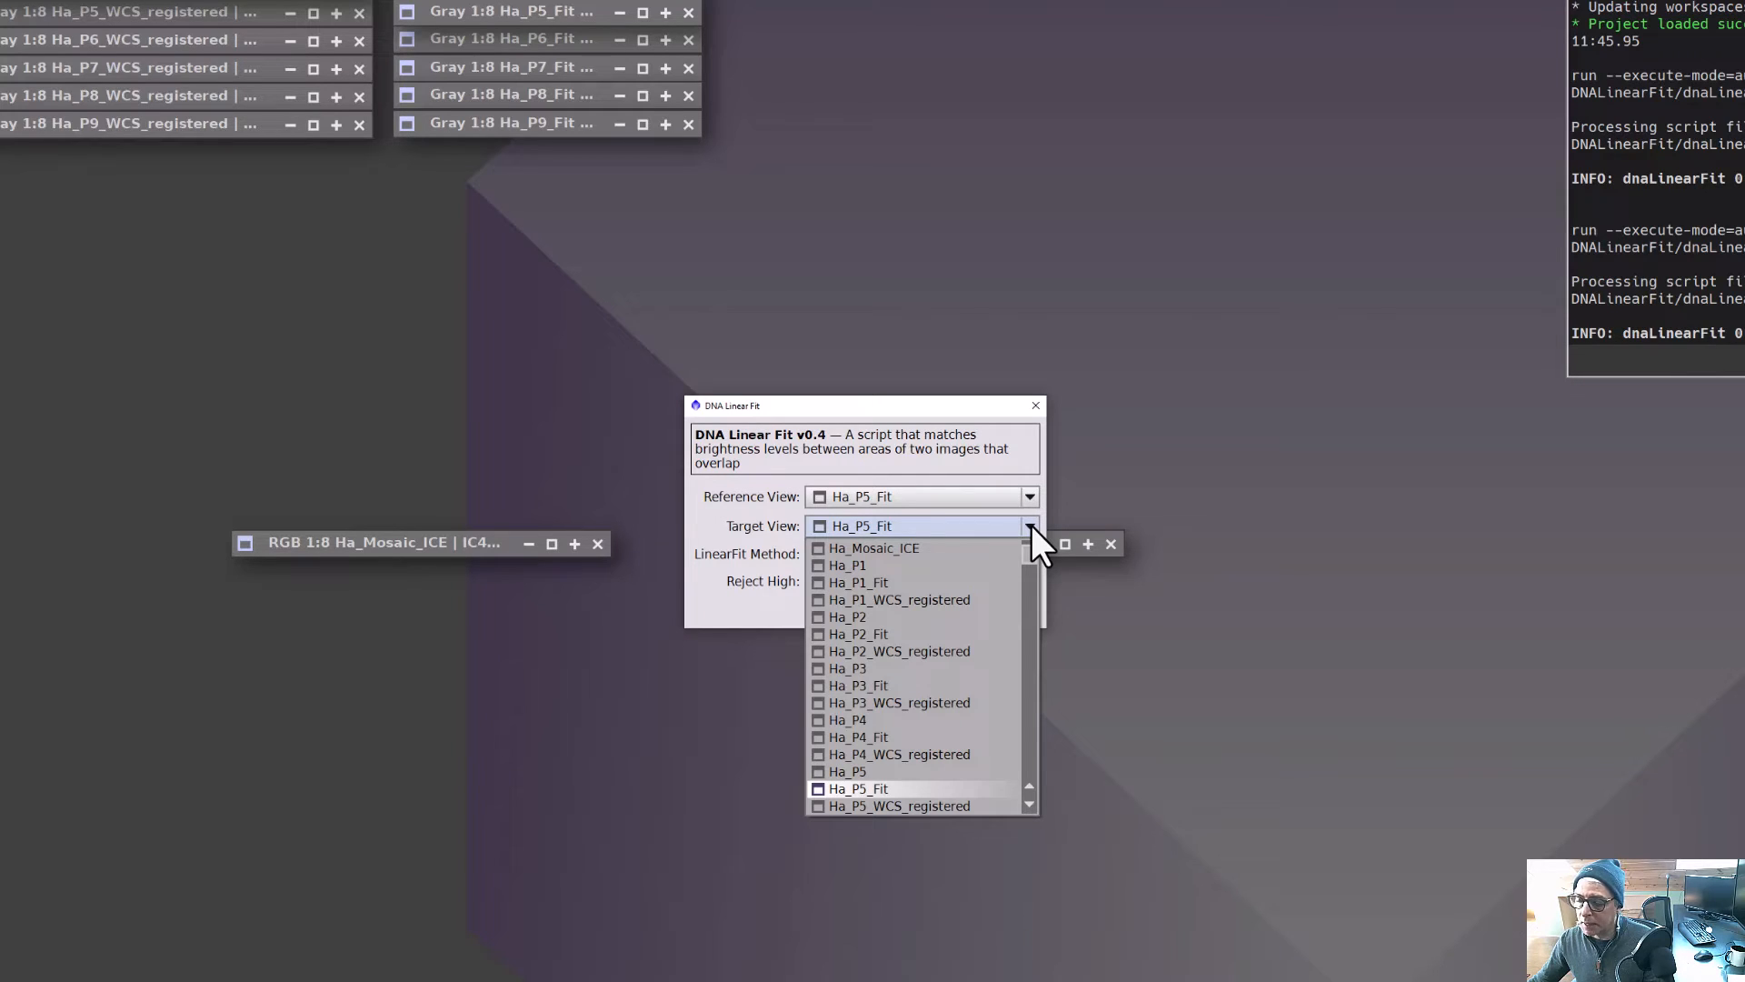
{"action": "left_click", "coordinate": [895, 738]}
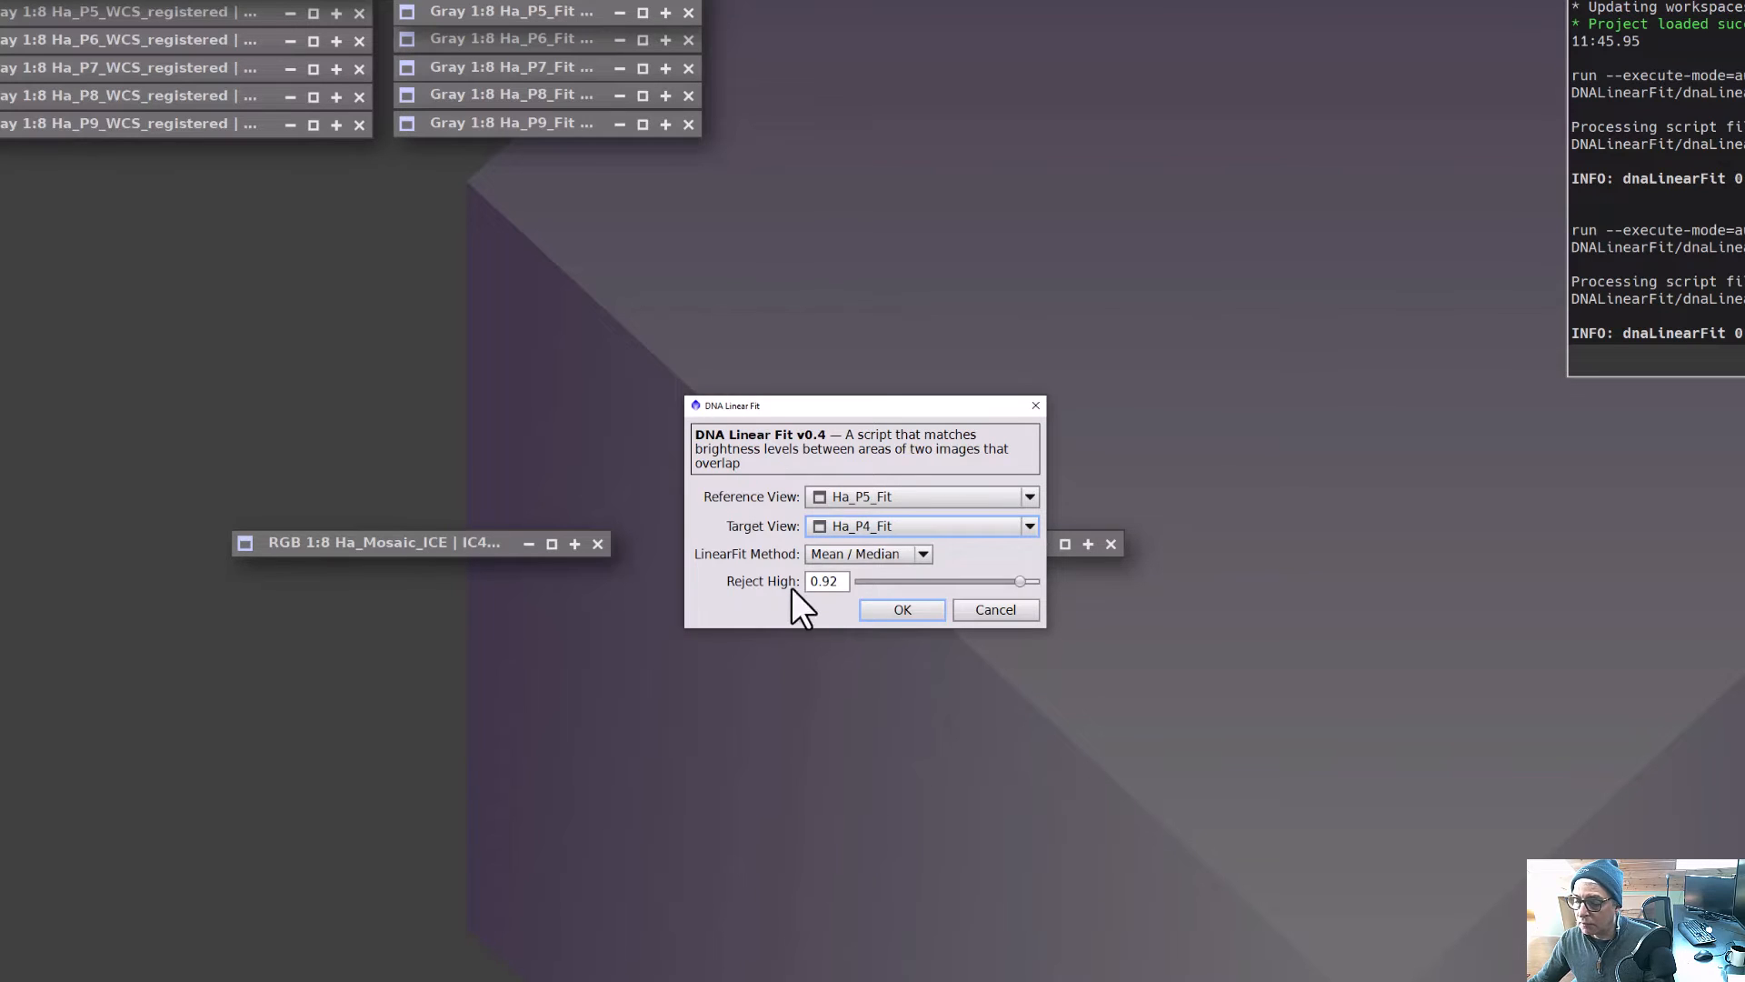
{"action": "left_click", "coordinate": [927, 553]}
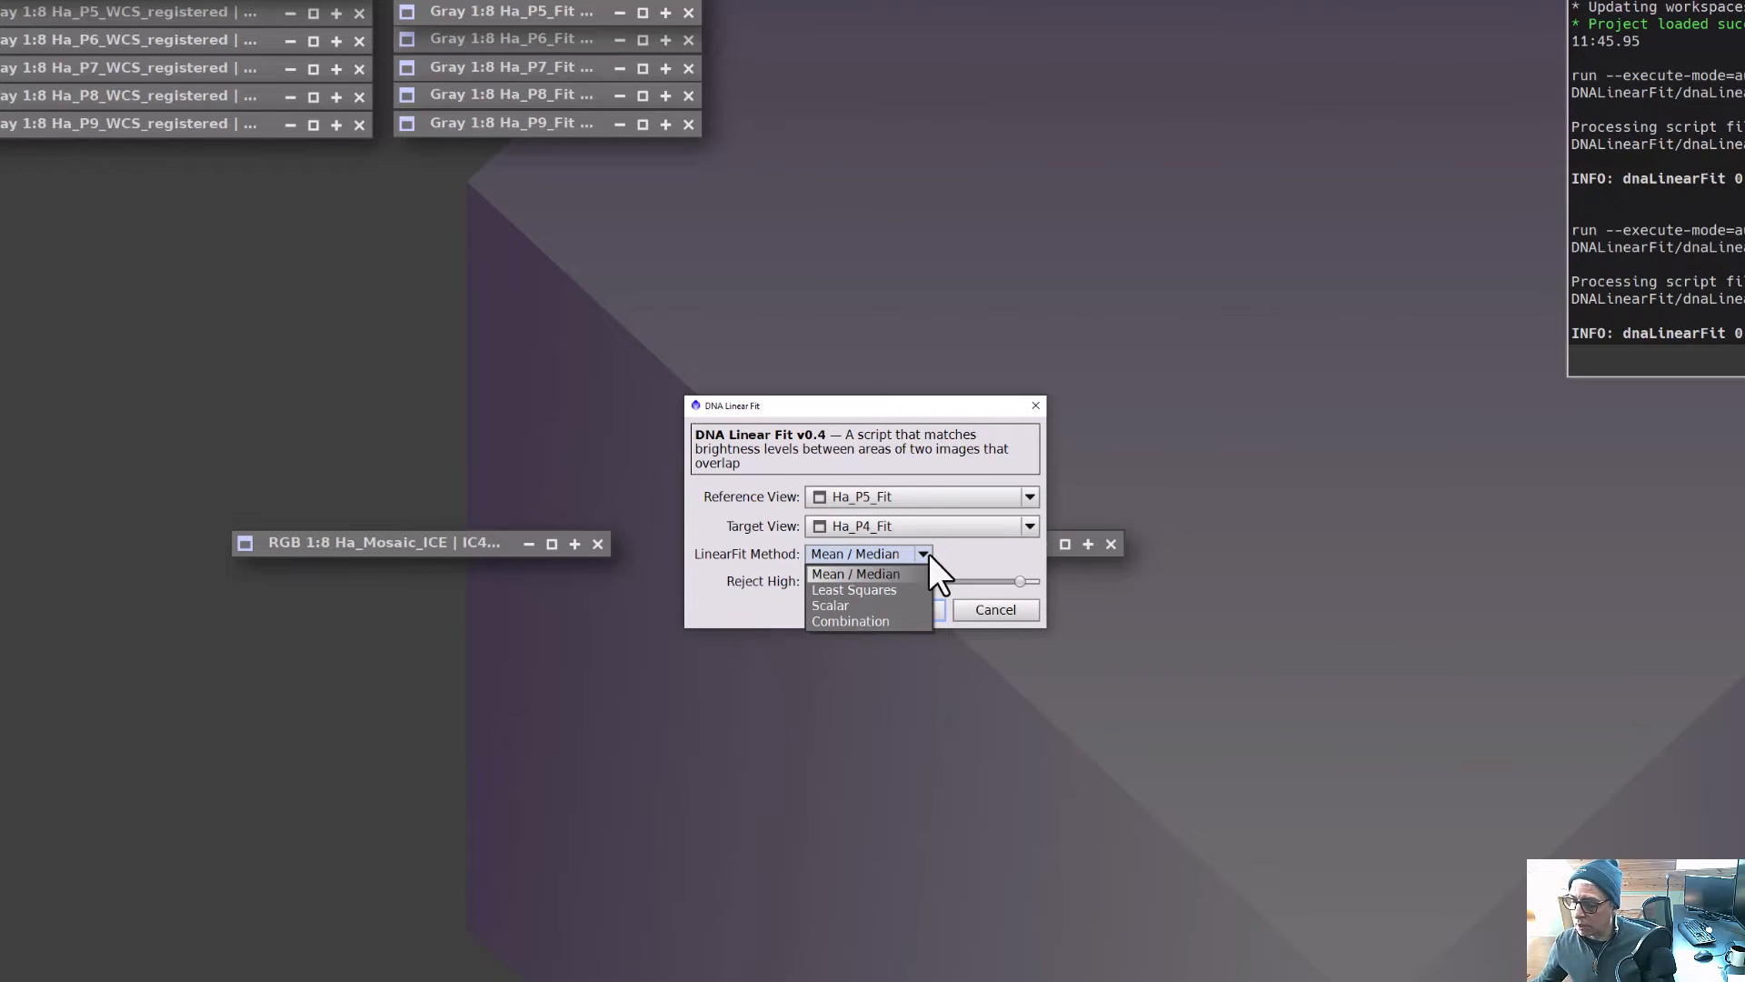
{"action": "left_click", "coordinate": [925, 553]}
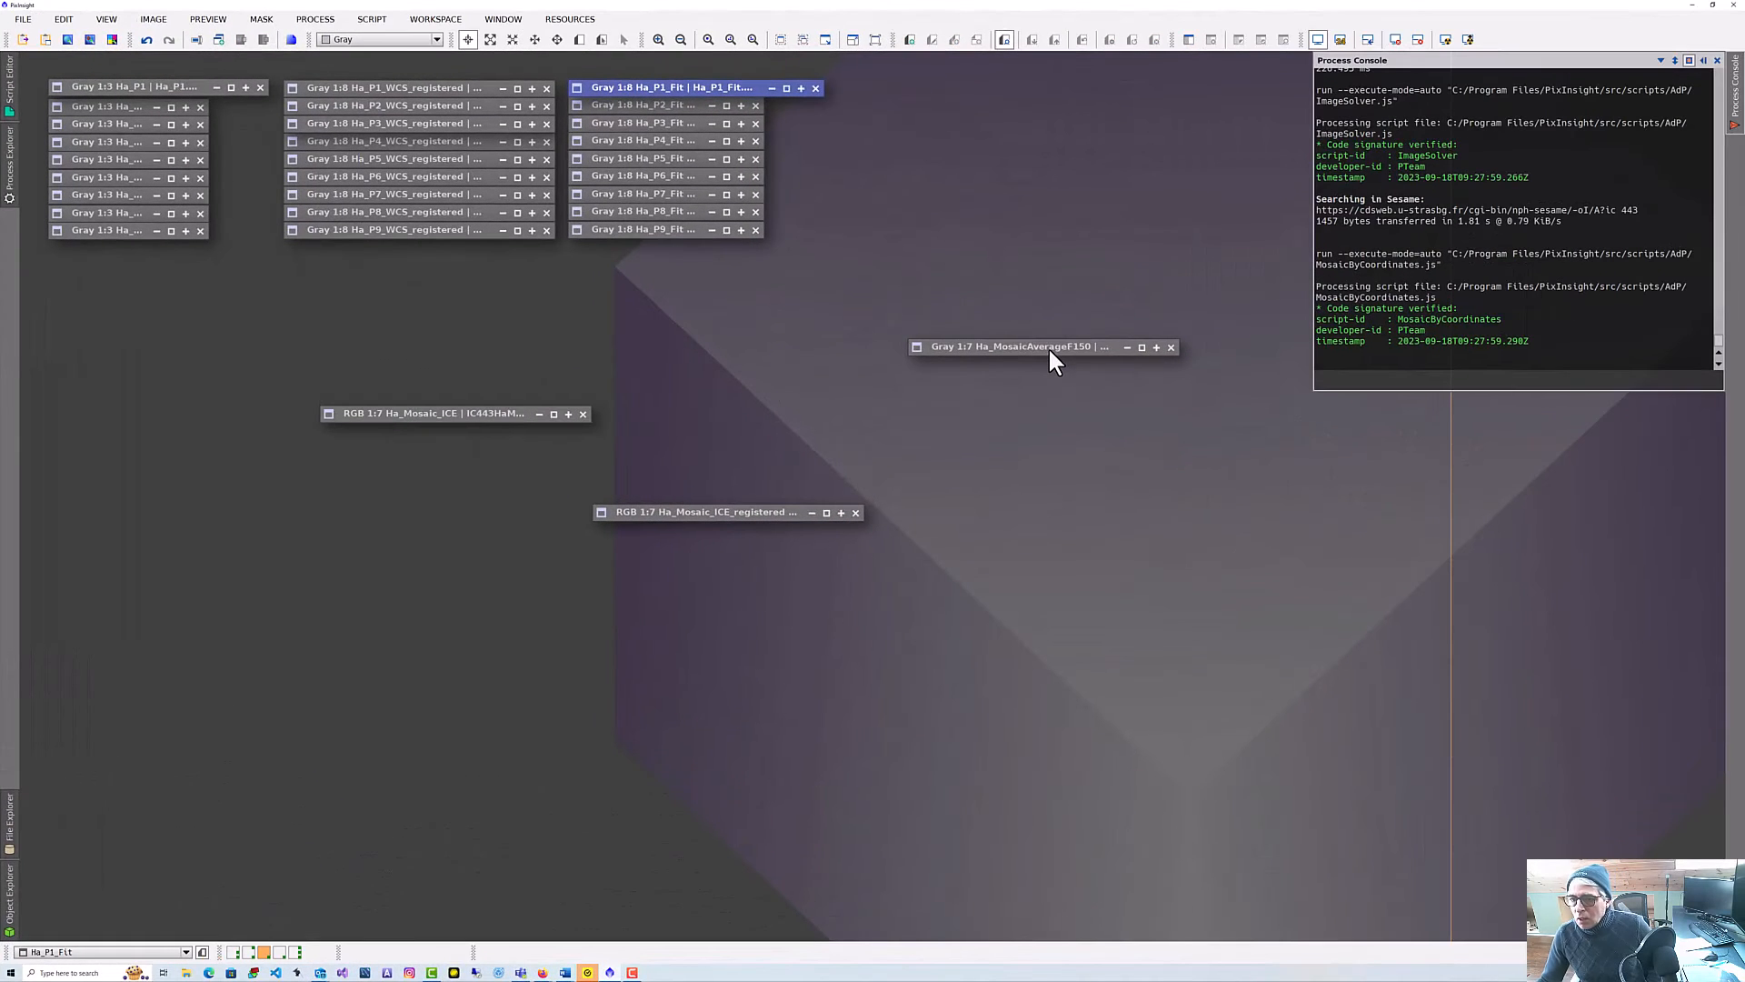
Rearrange the mosaic image icons on the workspace and open the GradientMergeMosaic process.
{"action": "left_click_drag", "start_coordinate": [1049, 348], "coordinate": [741, 419]}
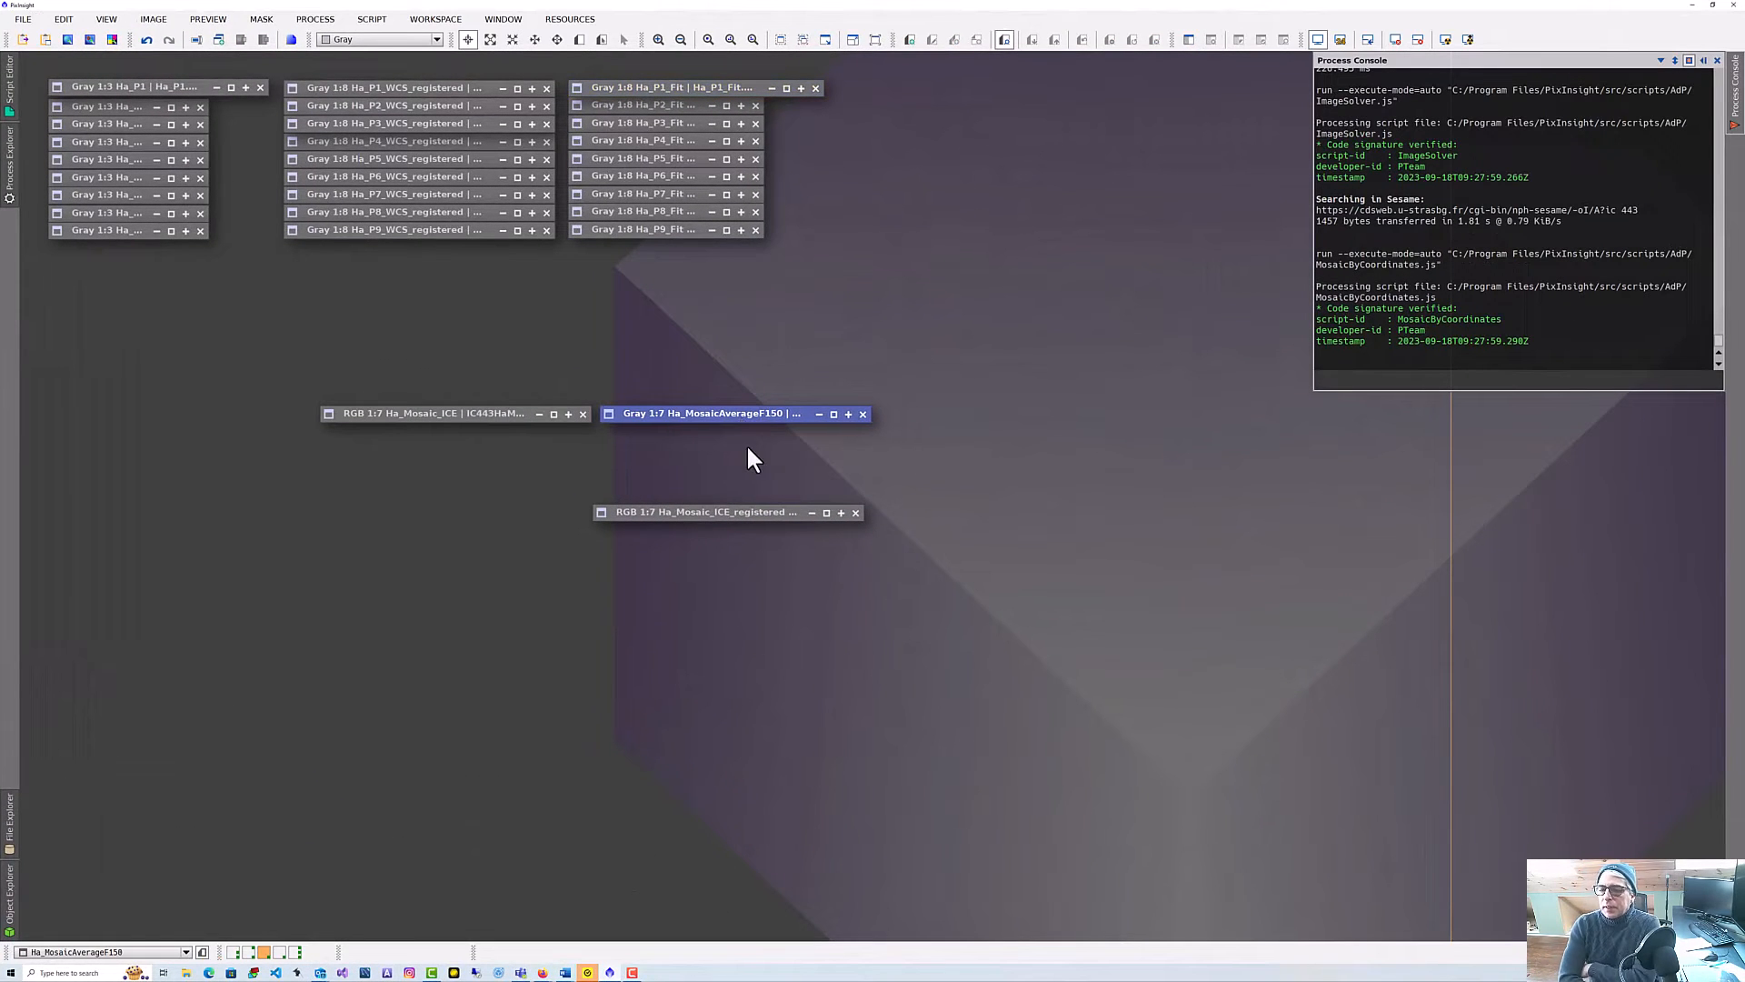
{"action": "left_click_drag", "start_coordinate": [751, 509], "coordinate": [1043, 414]}
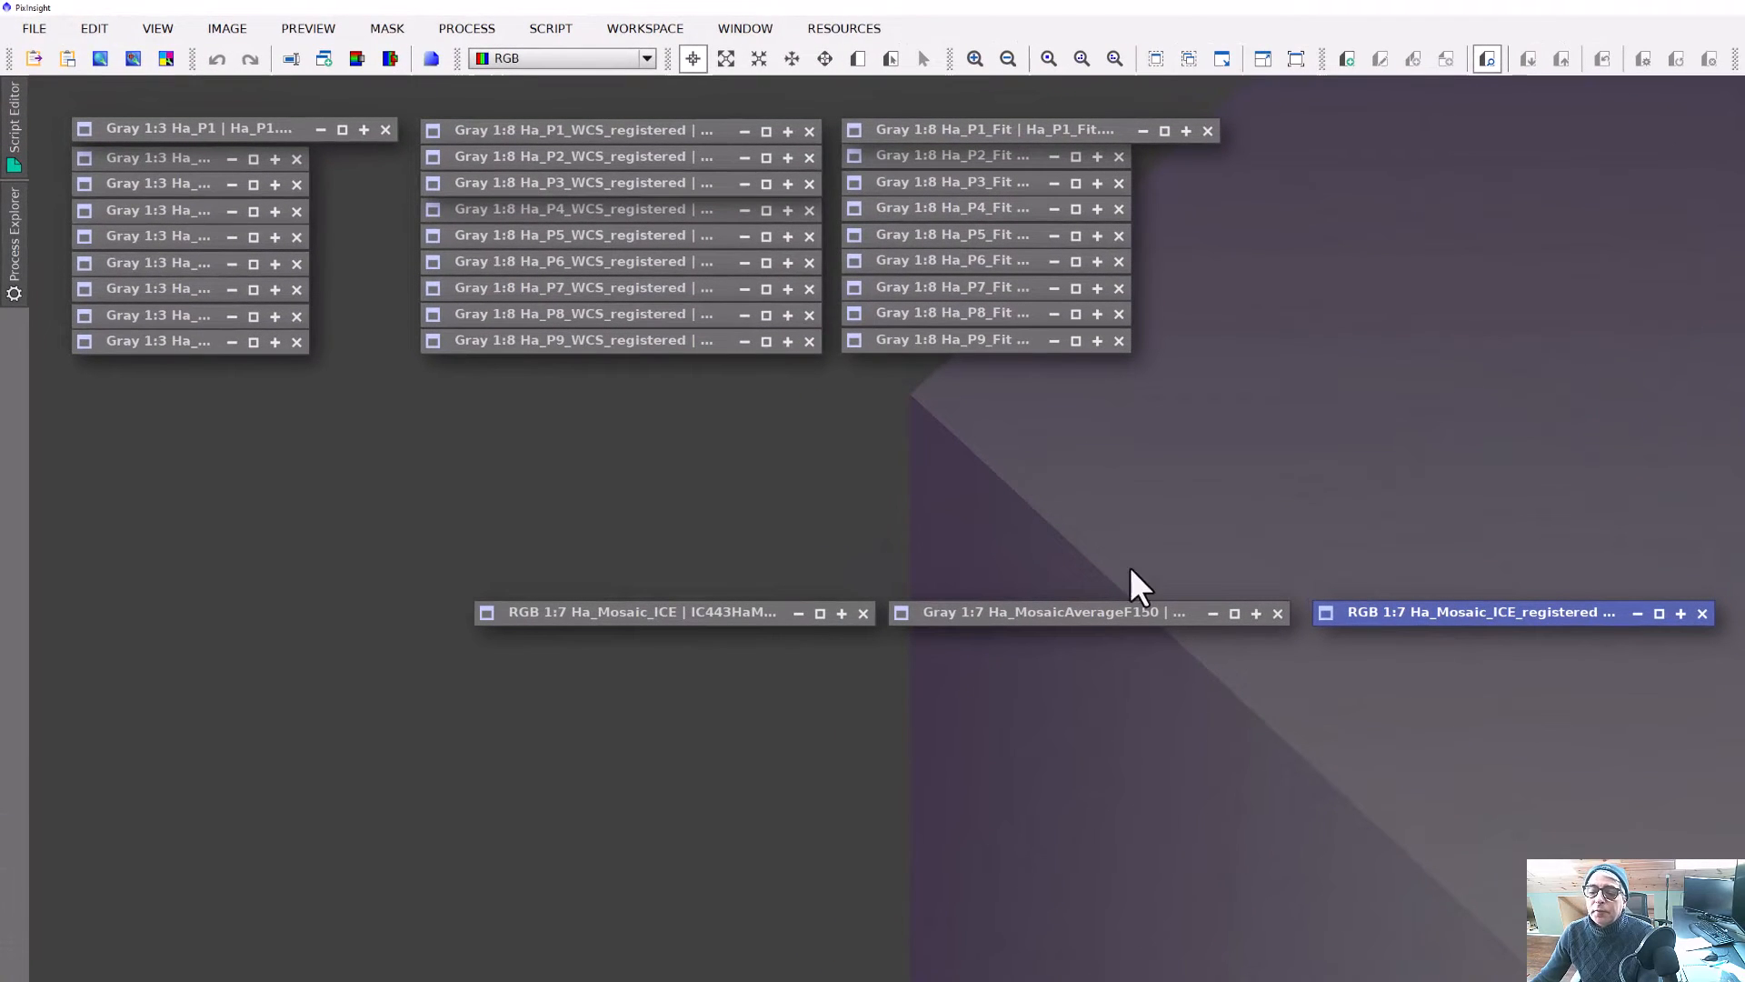
{"action": "left_click", "coordinate": [459, 27]}
{"action": "left_click", "coordinate": [458, 24]}
{"action": "left_click", "coordinate": [467, 25]}
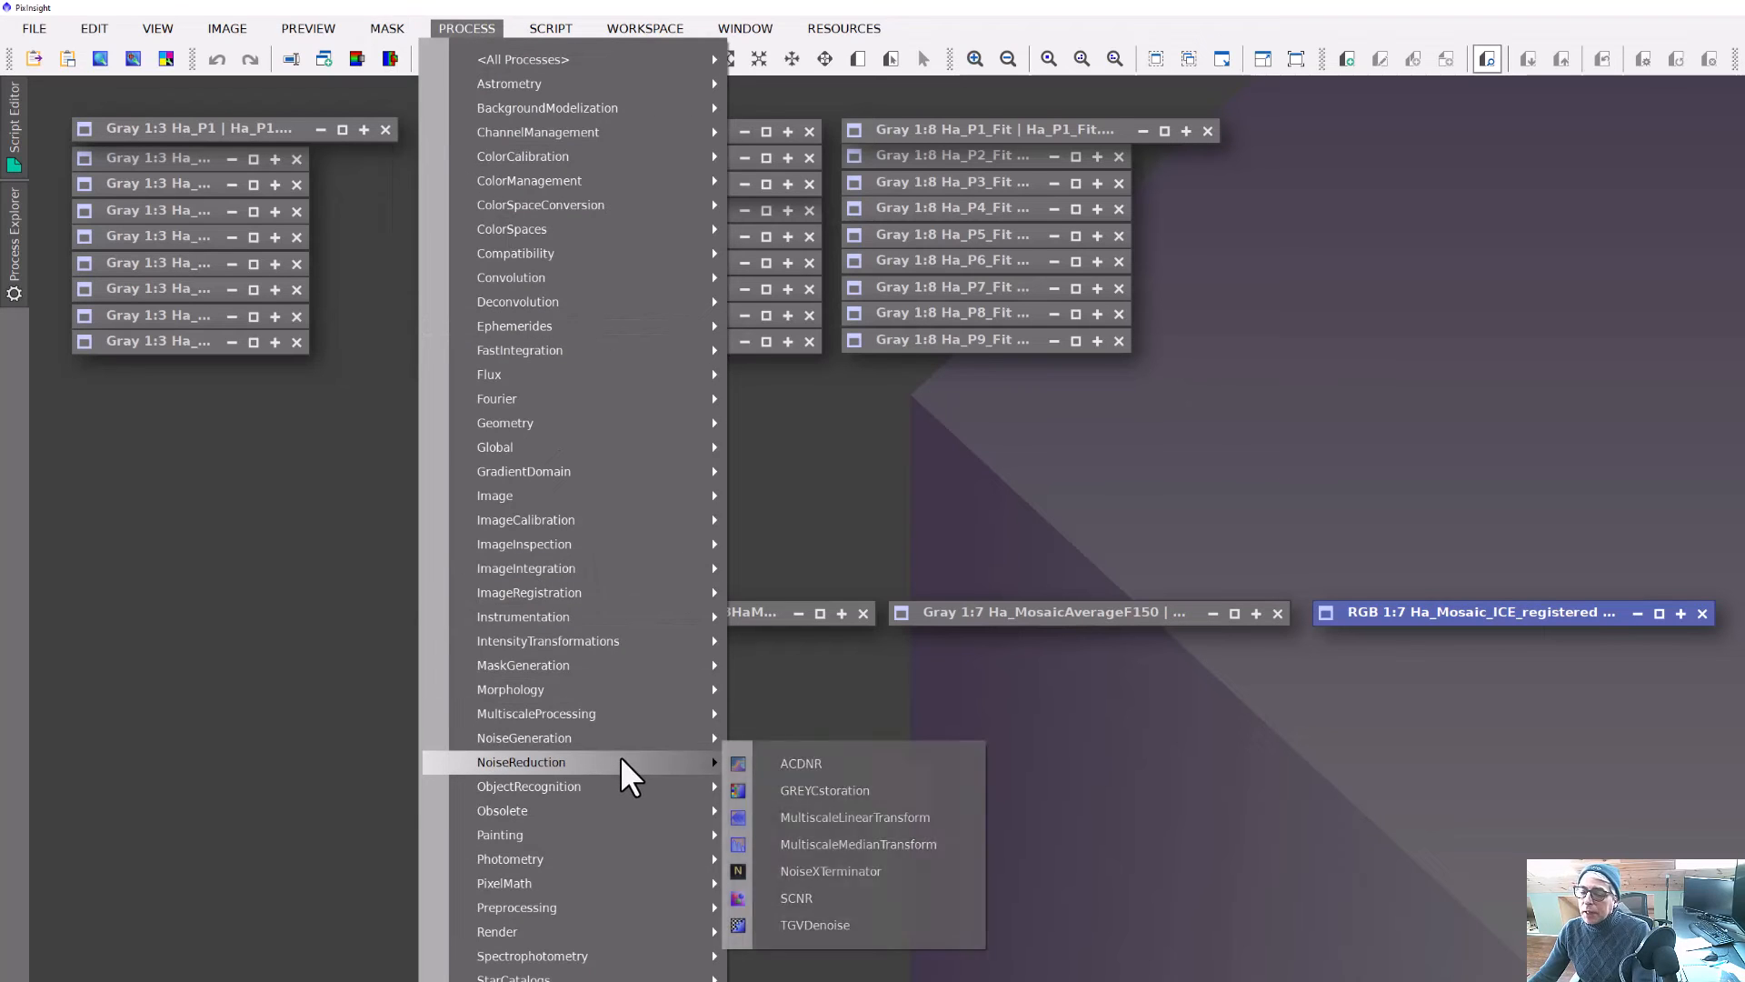
{"action": "mouse_move", "coordinate": [558, 471]}
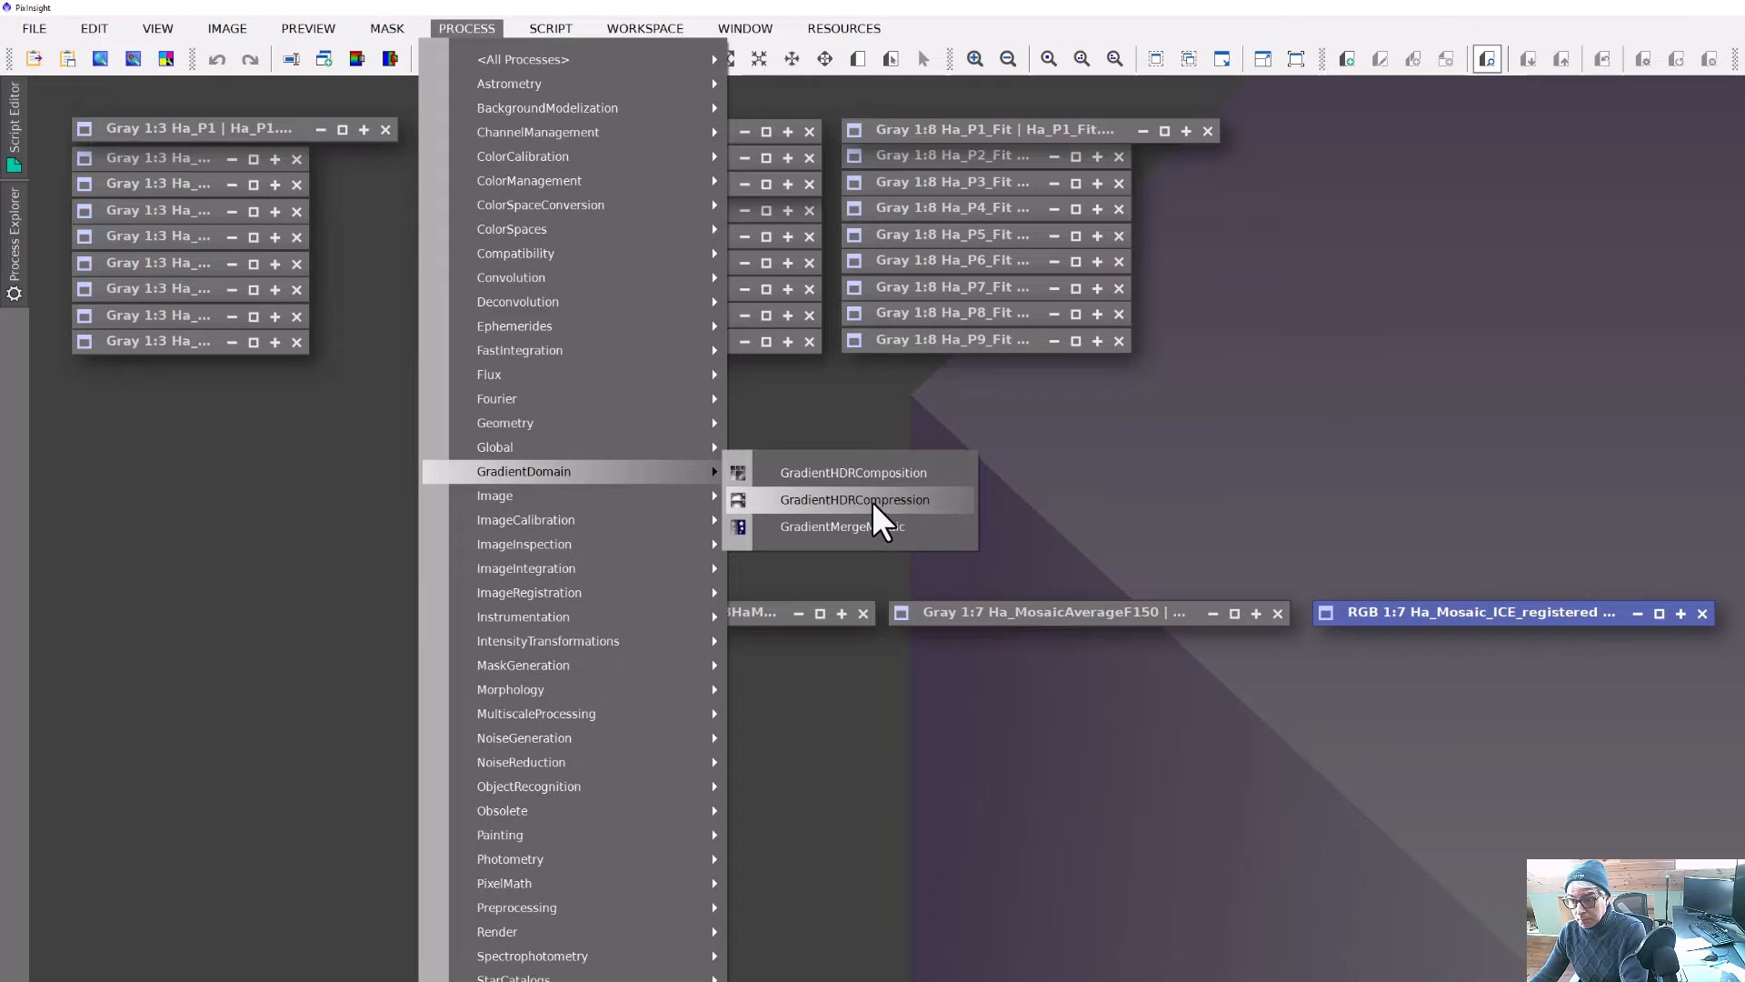
{"action": "left_click", "coordinate": [874, 527]}
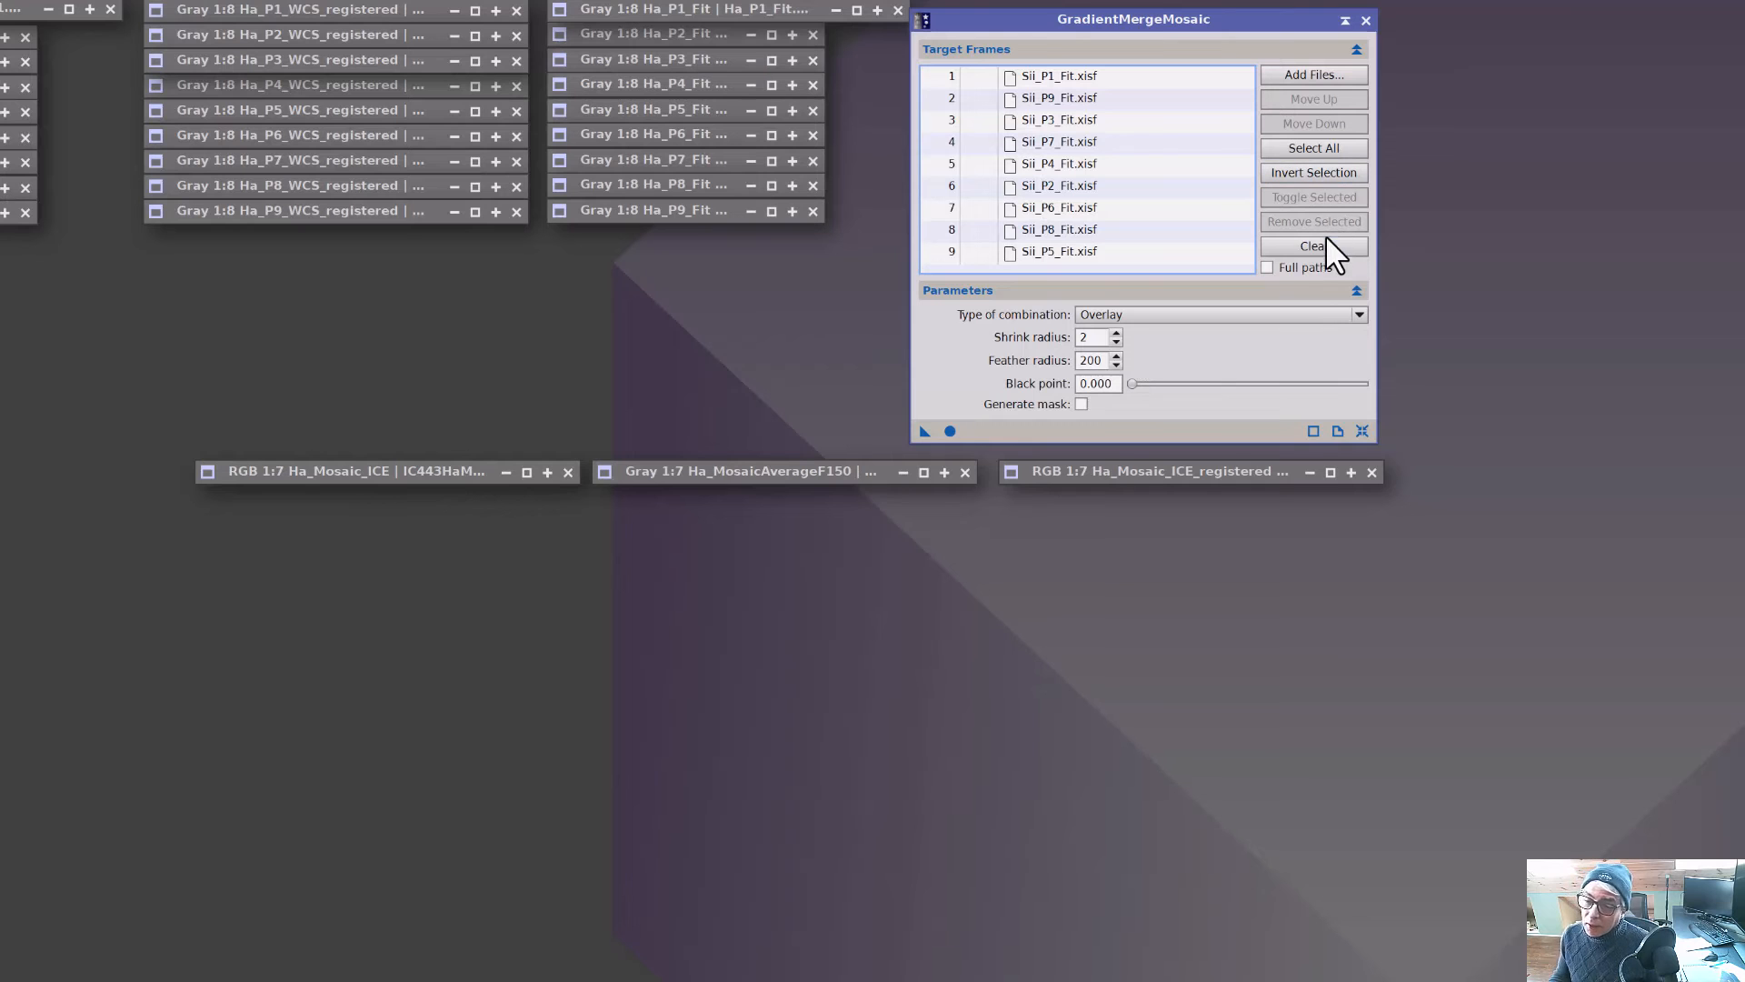
Add the Ha_P1_Fit through Ha_P9_Fit files as target frames and set the type of combination to Average.
{"action": "left_click", "coordinate": [1323, 242]}
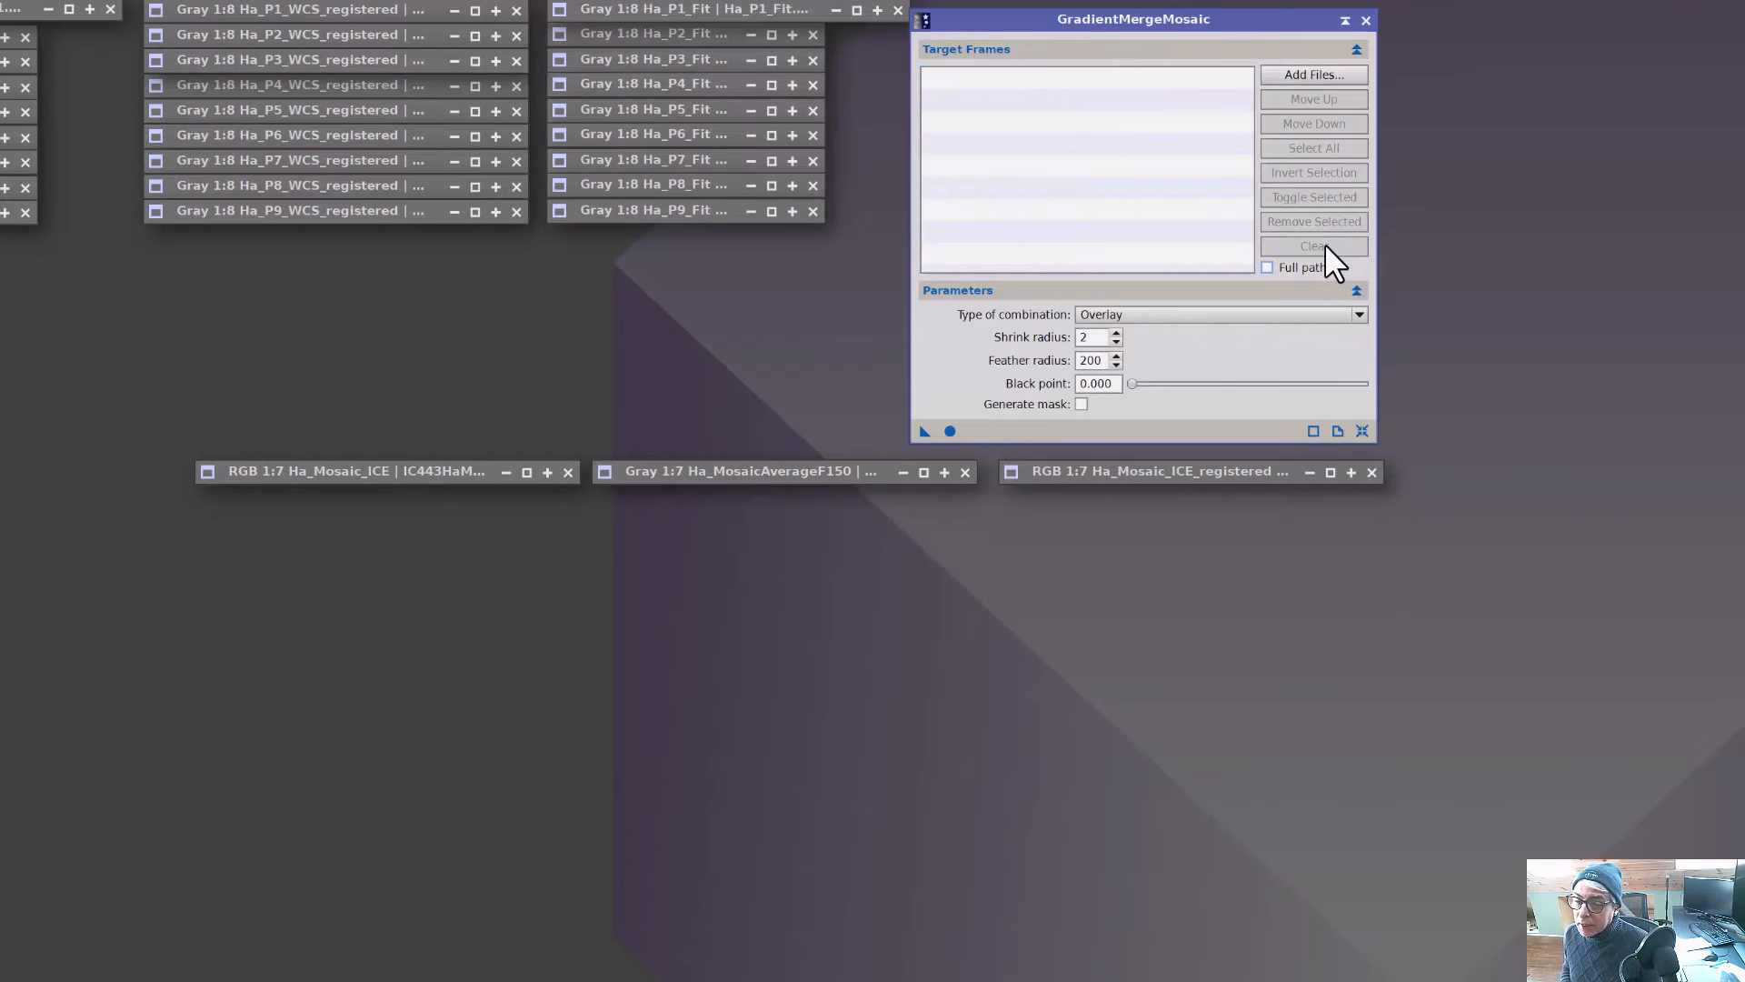
{"action": "left_click", "coordinate": [1306, 75]}
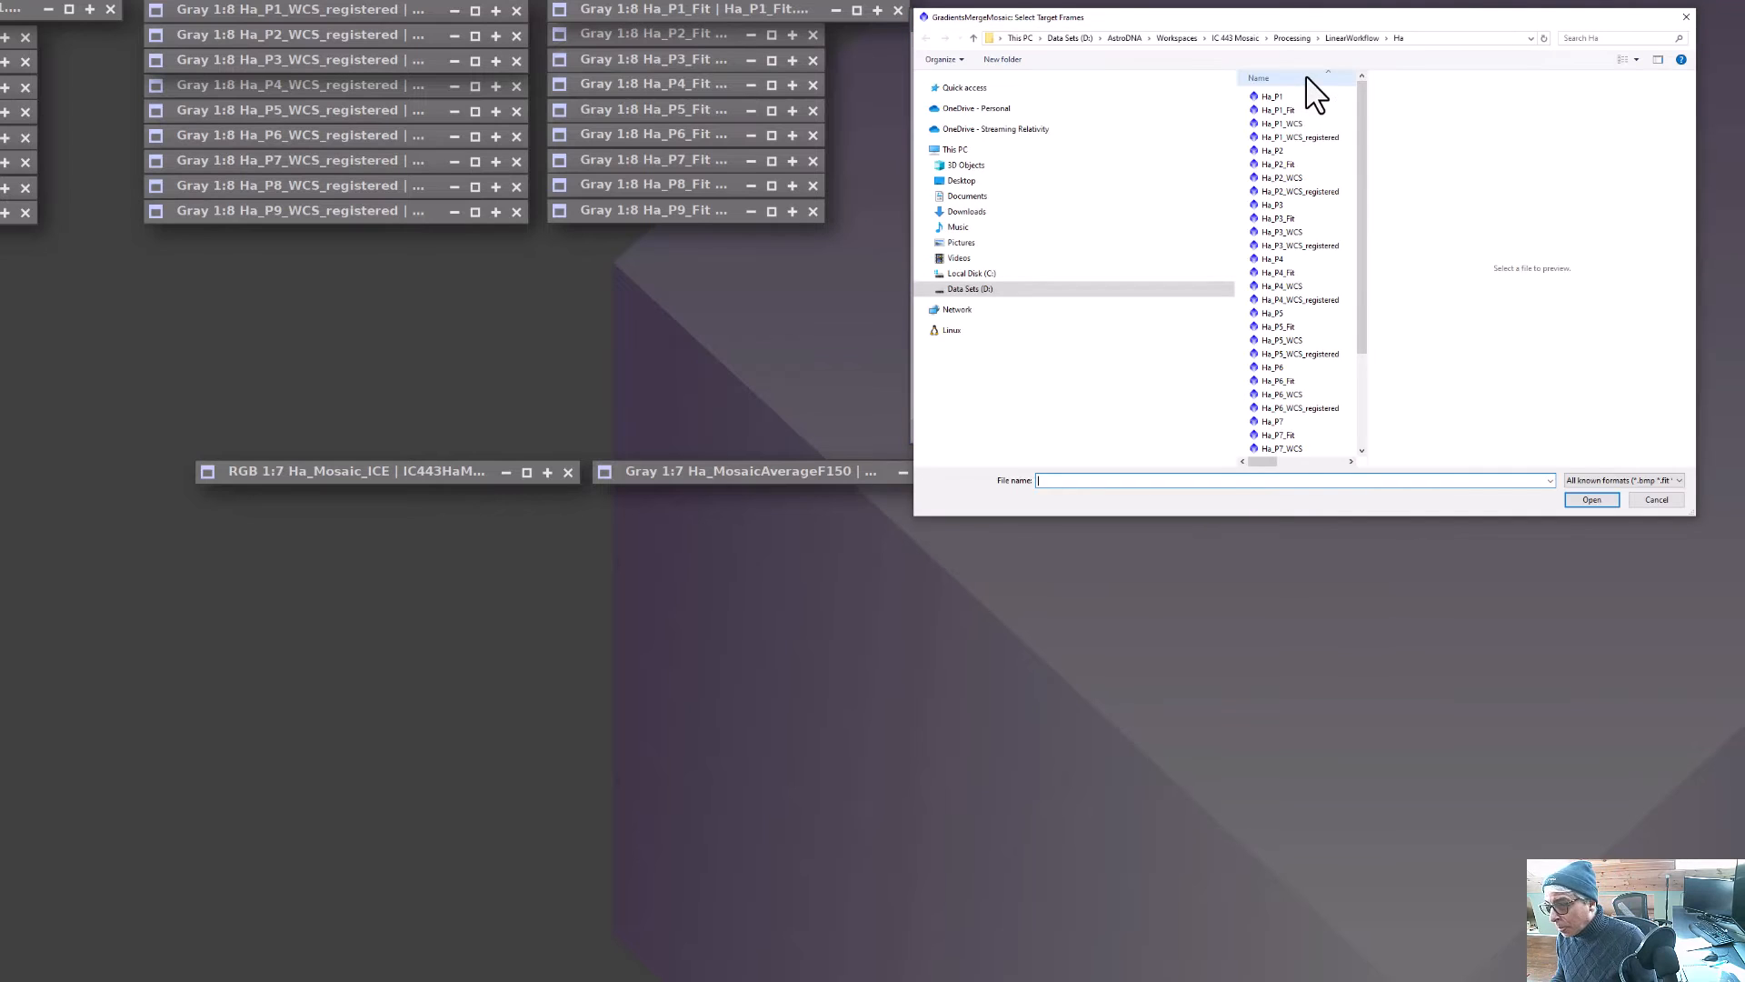
{"action": "left_click", "coordinate": [1290, 110]}
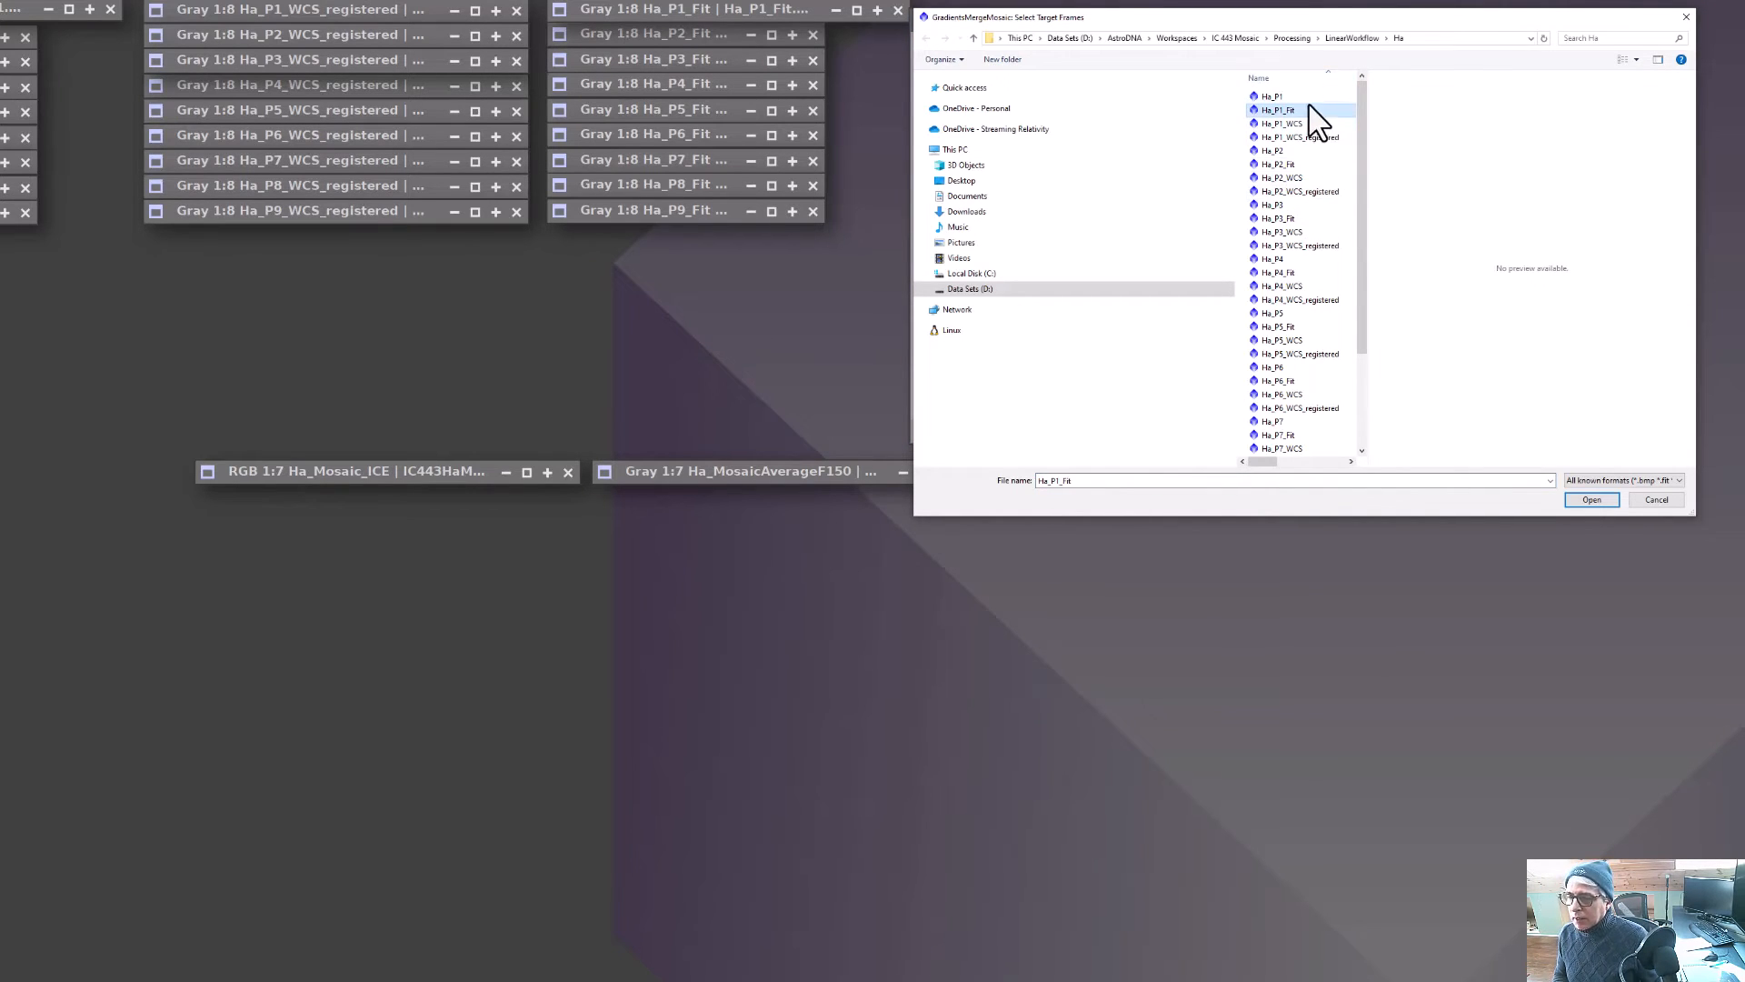
{"action": "left_click", "coordinate": [1290, 164], "text": "ctrl"}
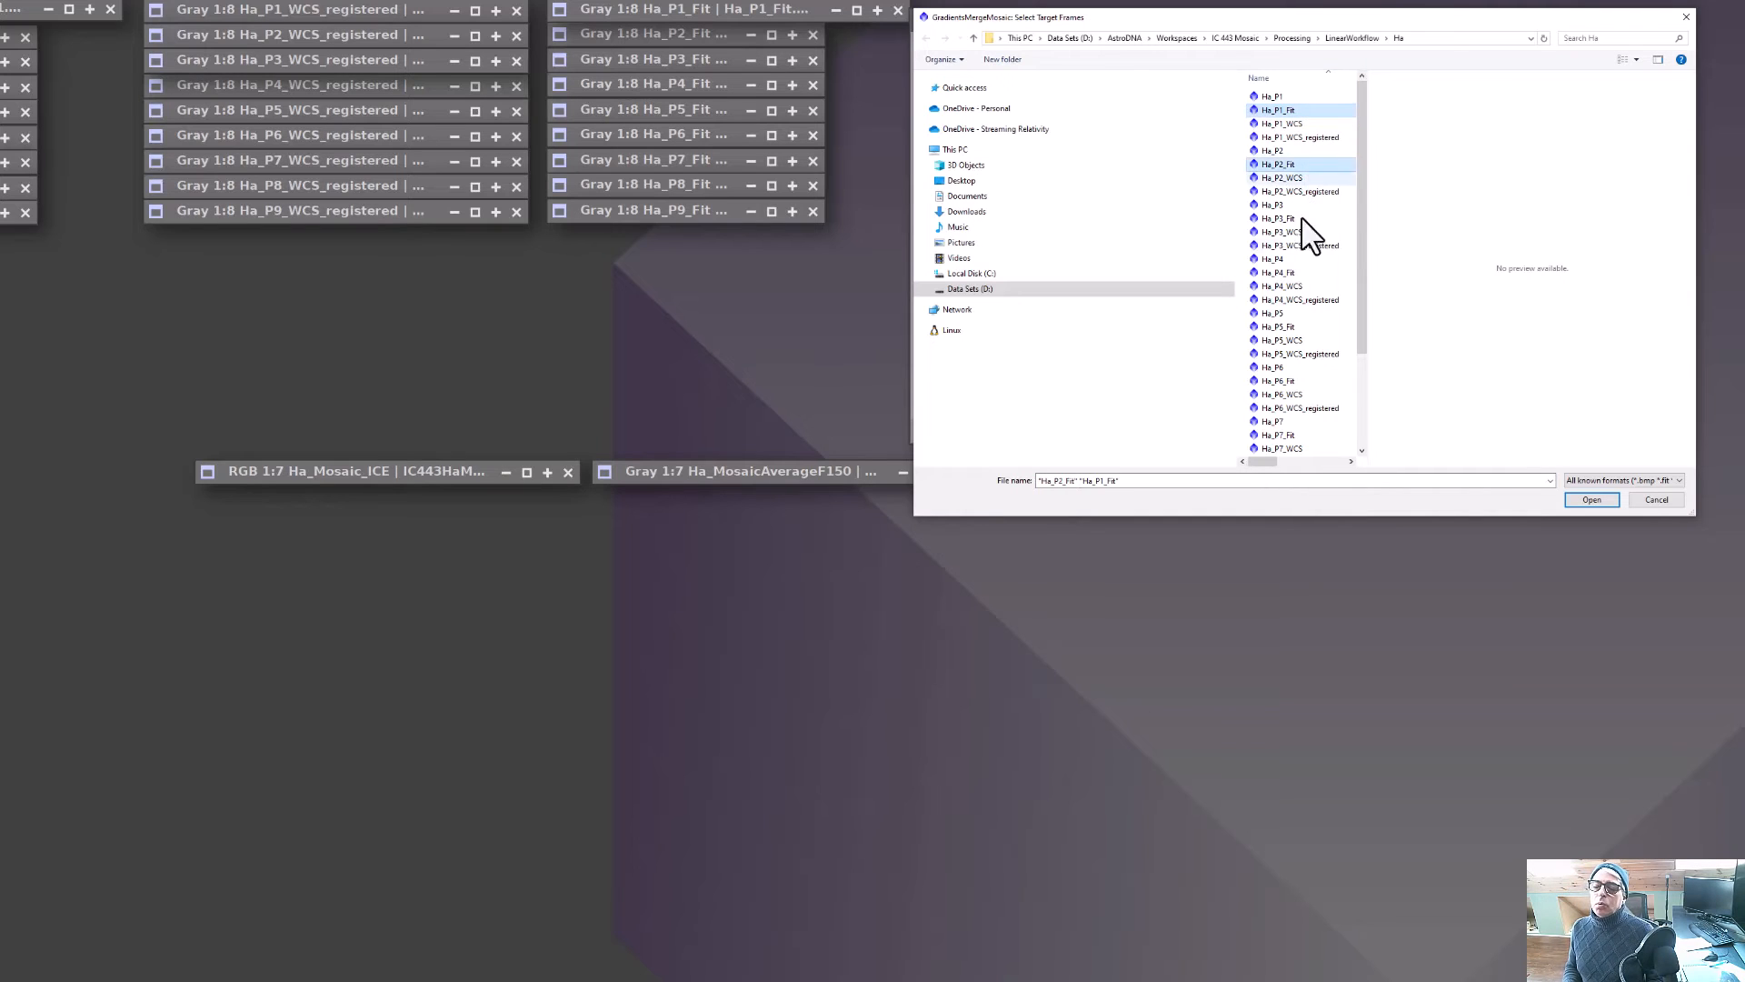
{"action": "left_click", "coordinate": [1306, 220], "text": "ctrl"}
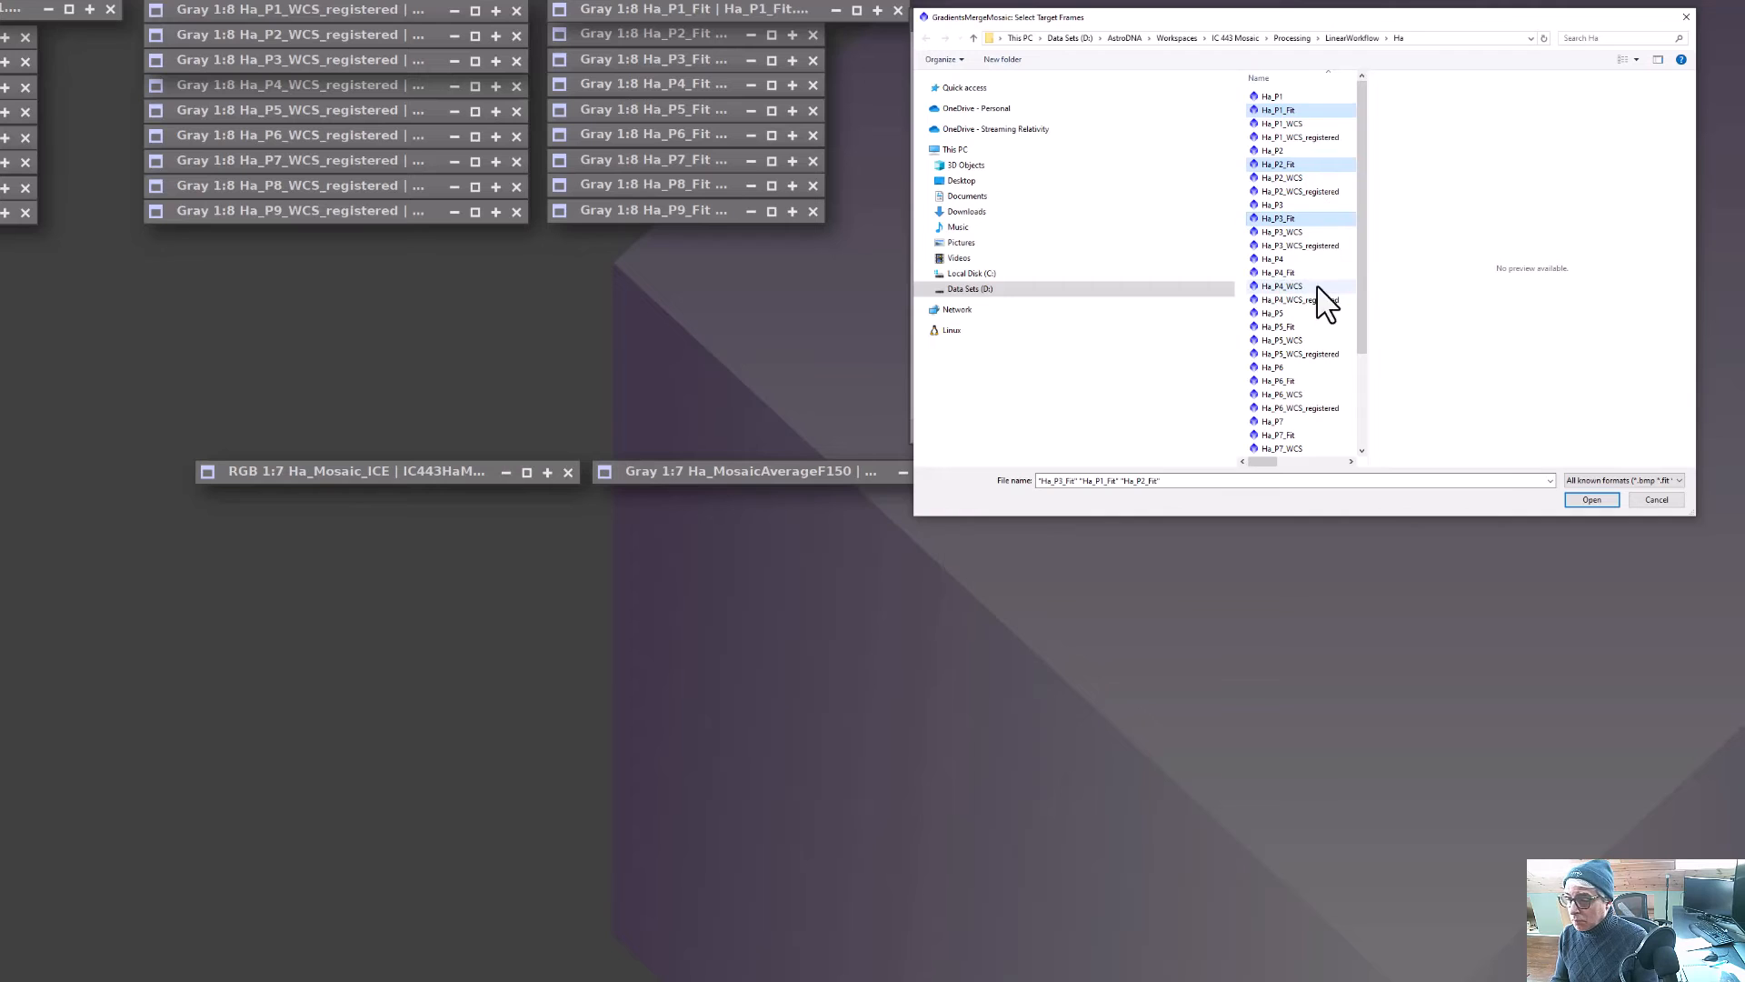
{"action": "key", "text": "Return"}
{"action": "left_click", "coordinate": [1361, 313]}
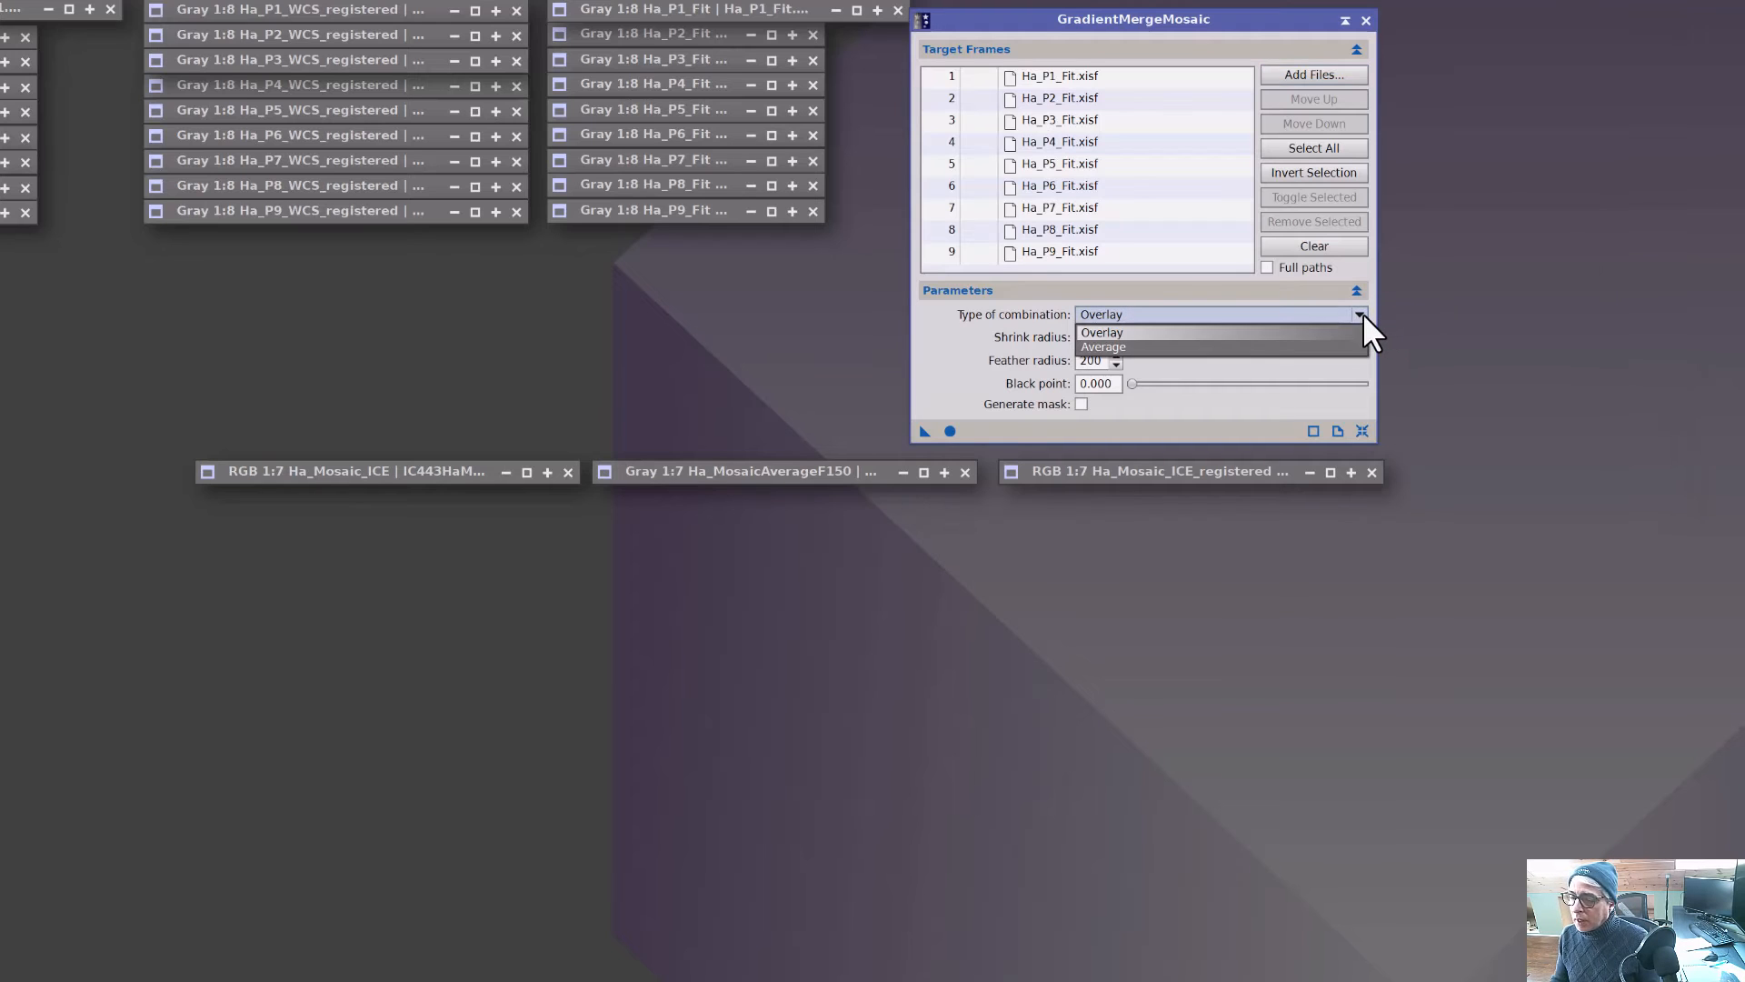
{"action": "left_click", "coordinate": [1162, 350]}
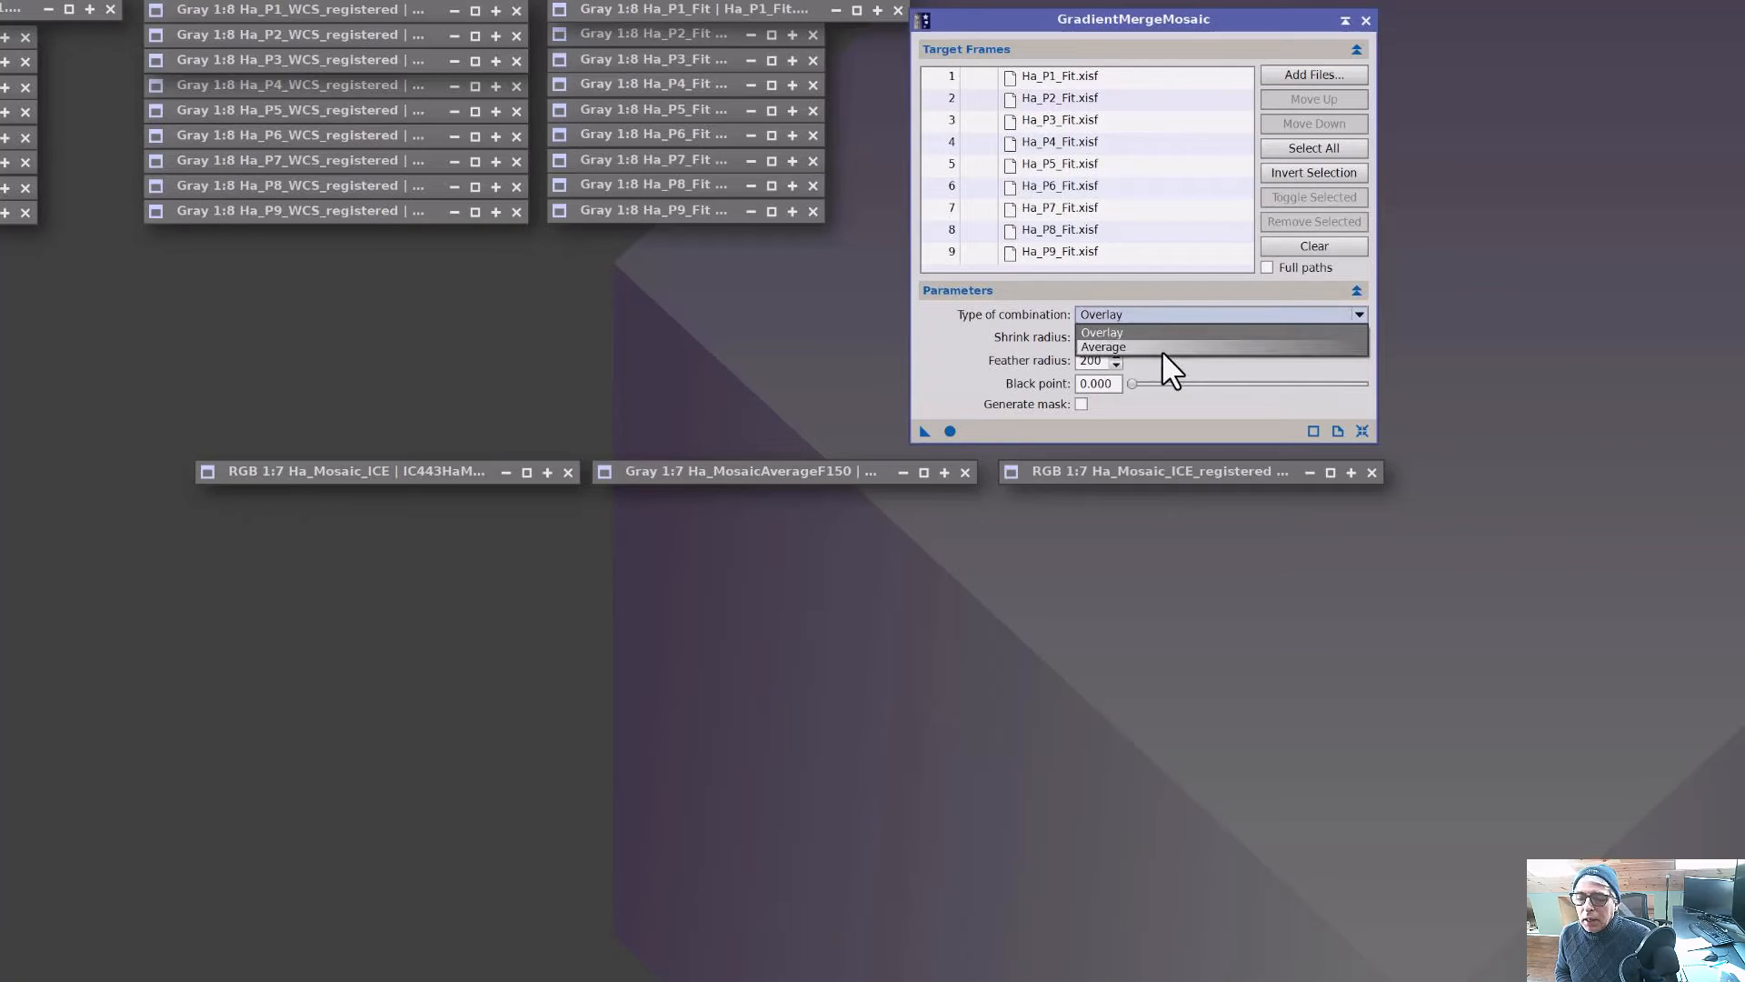
{"action": "left_click", "coordinate": [1362, 315]}
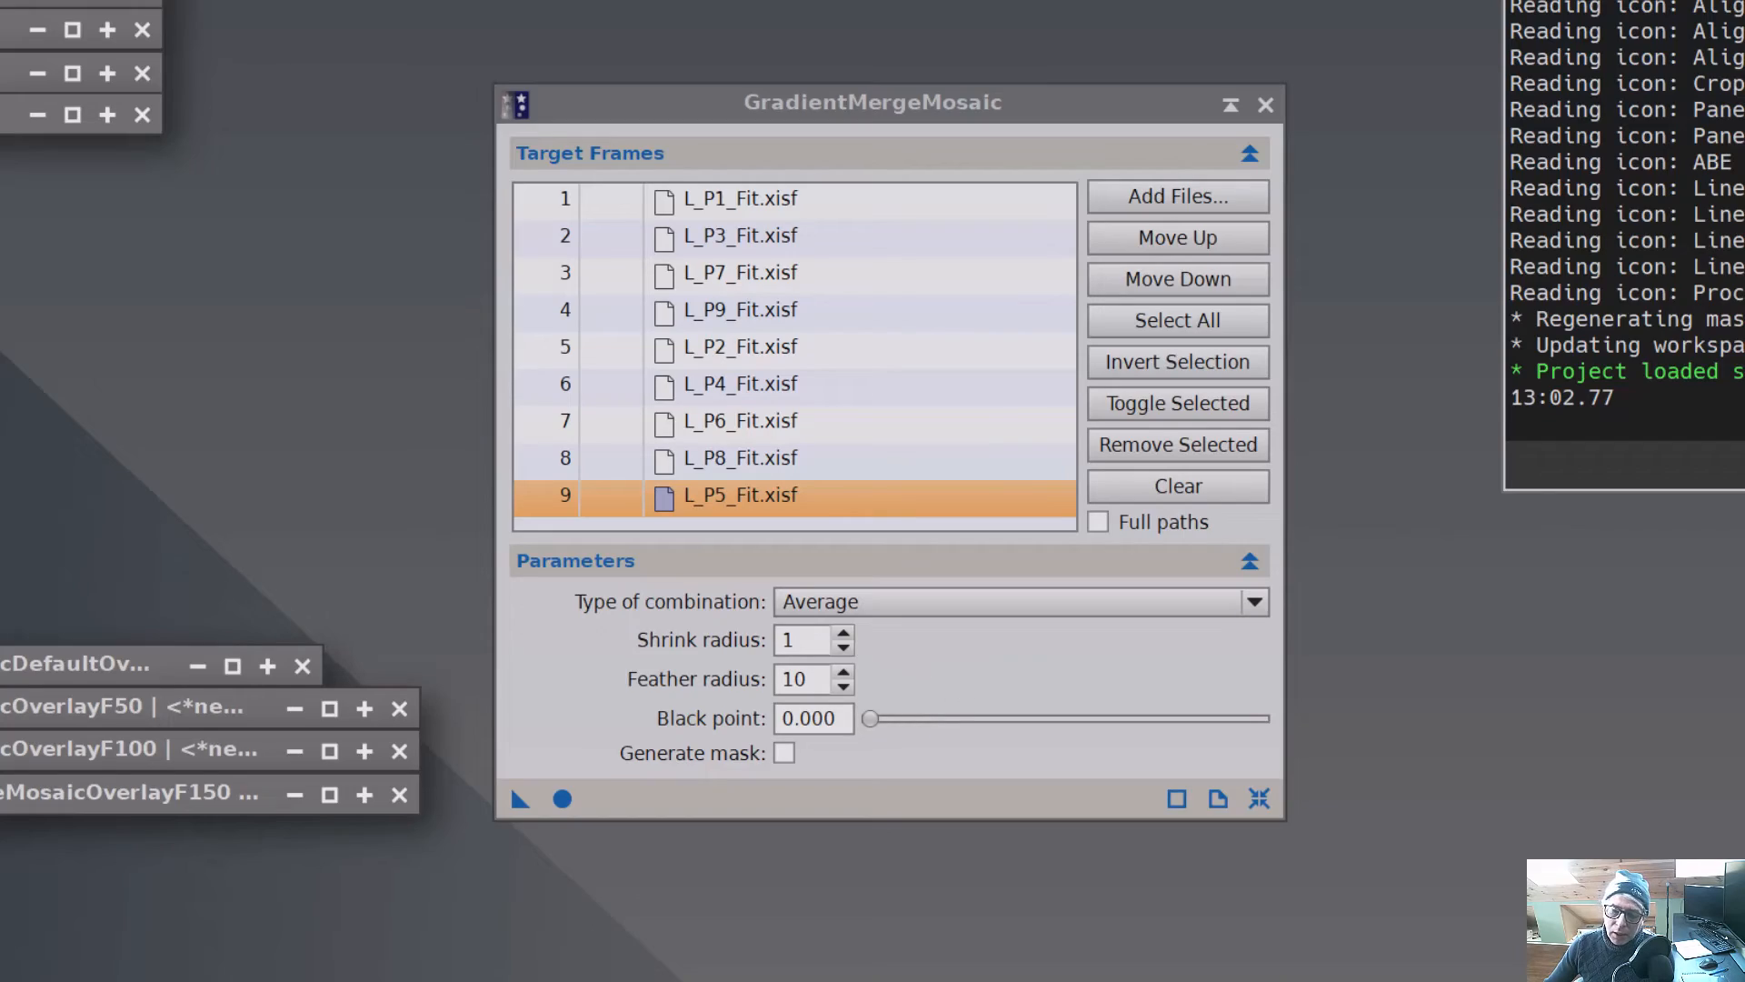
Open the MosaicDefaultFit and MergeMosaicAverageFitF150 result images to inspect their seams, then iconize them.
{"action": "double_click", "coordinate": [6, 73]}
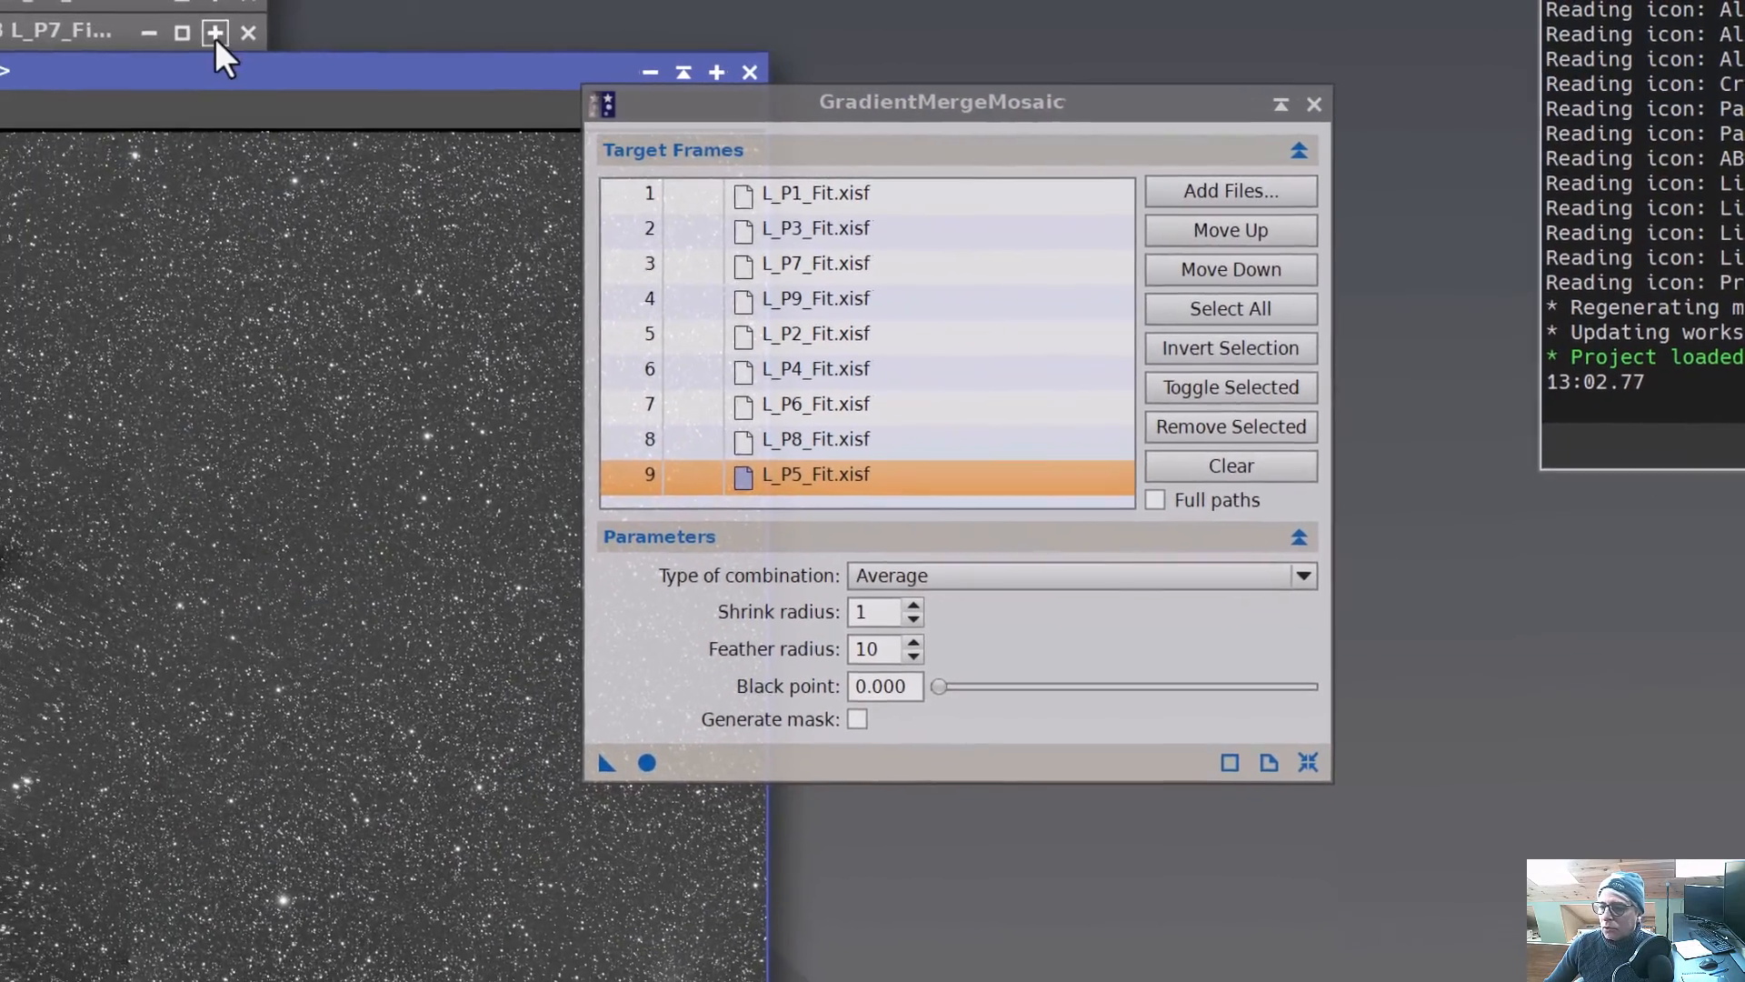
{"action": "left_click_drag", "start_coordinate": [168, 77], "coordinate": [237, 19]}
{"action": "left_click_drag", "start_coordinate": [1270, 102], "coordinate": [1682, 214]}
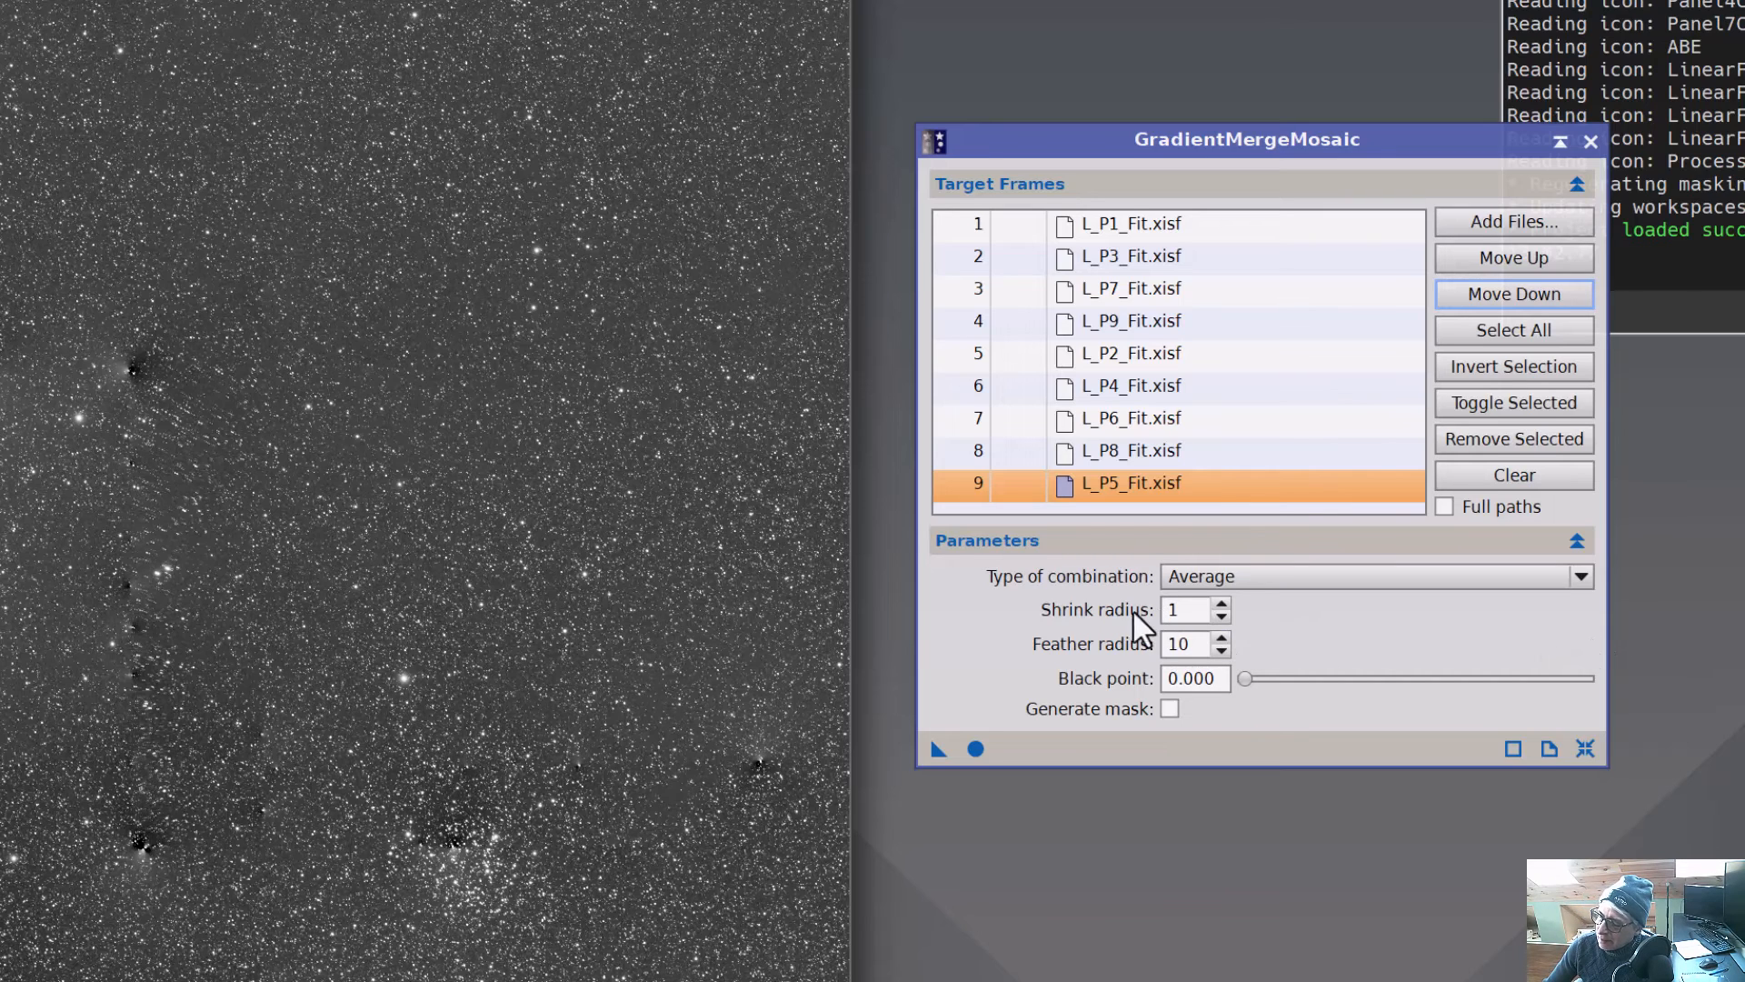
{"action": "mouse_move", "coordinate": [1138, 613]}
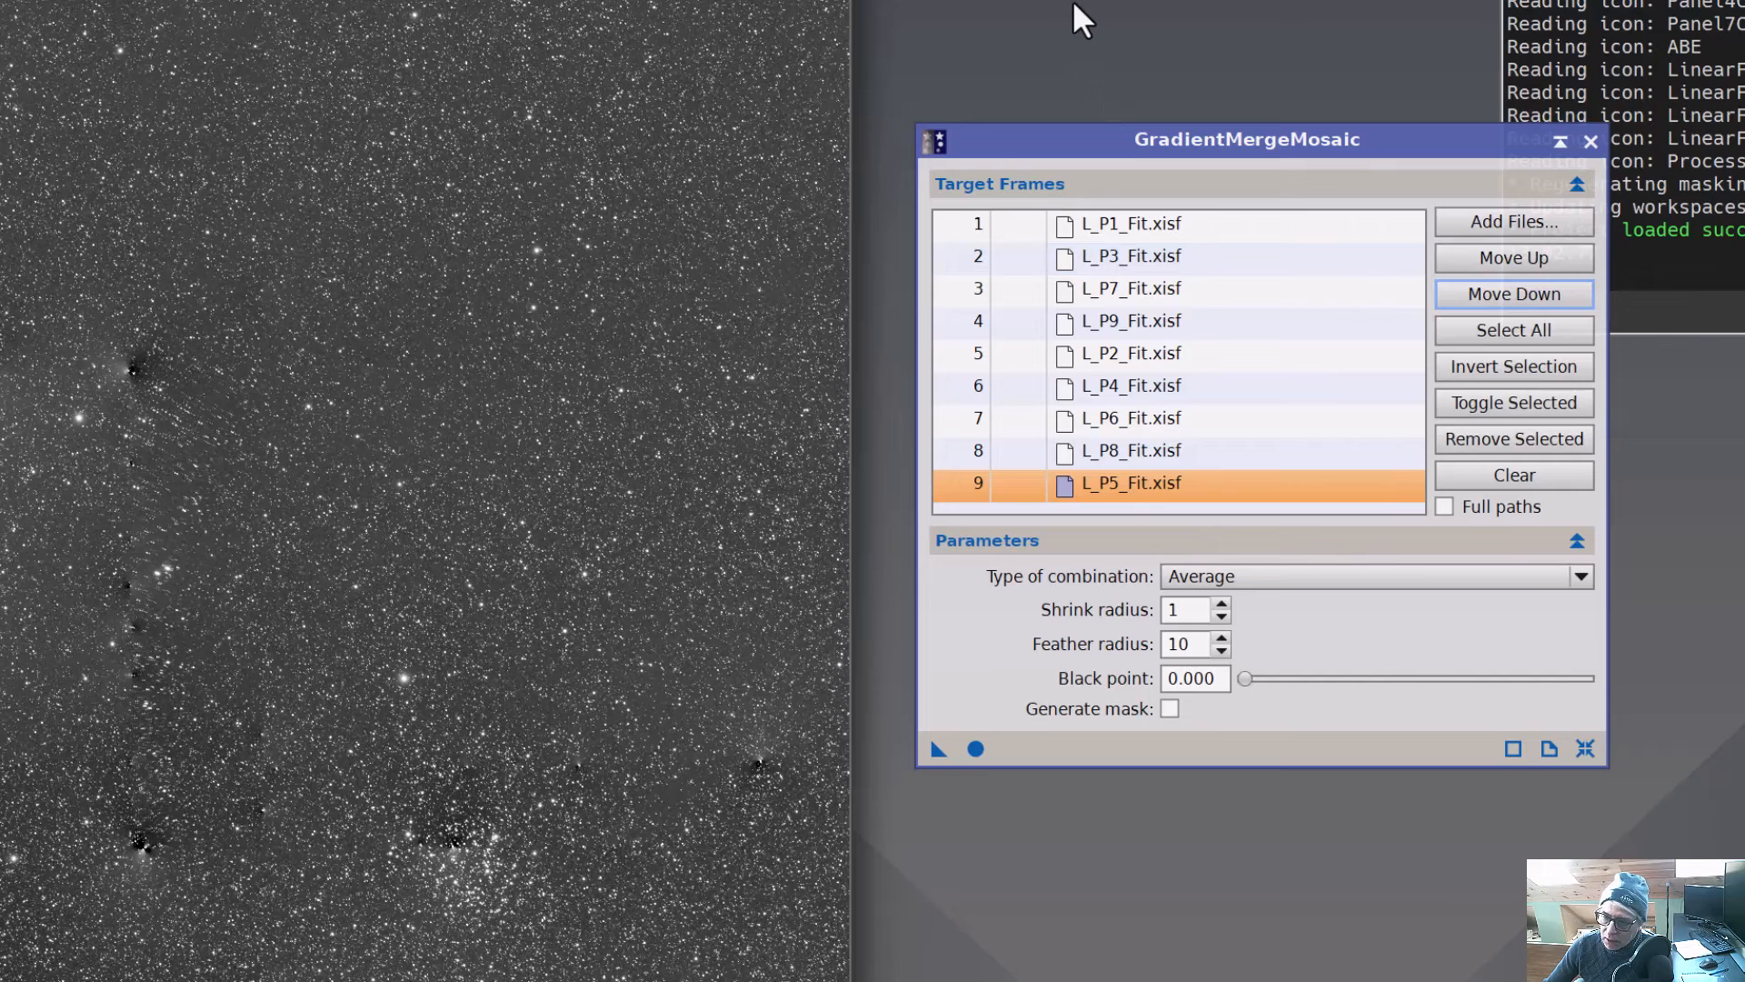
{"action": "mouse_move", "coordinate": [1186, 646]}
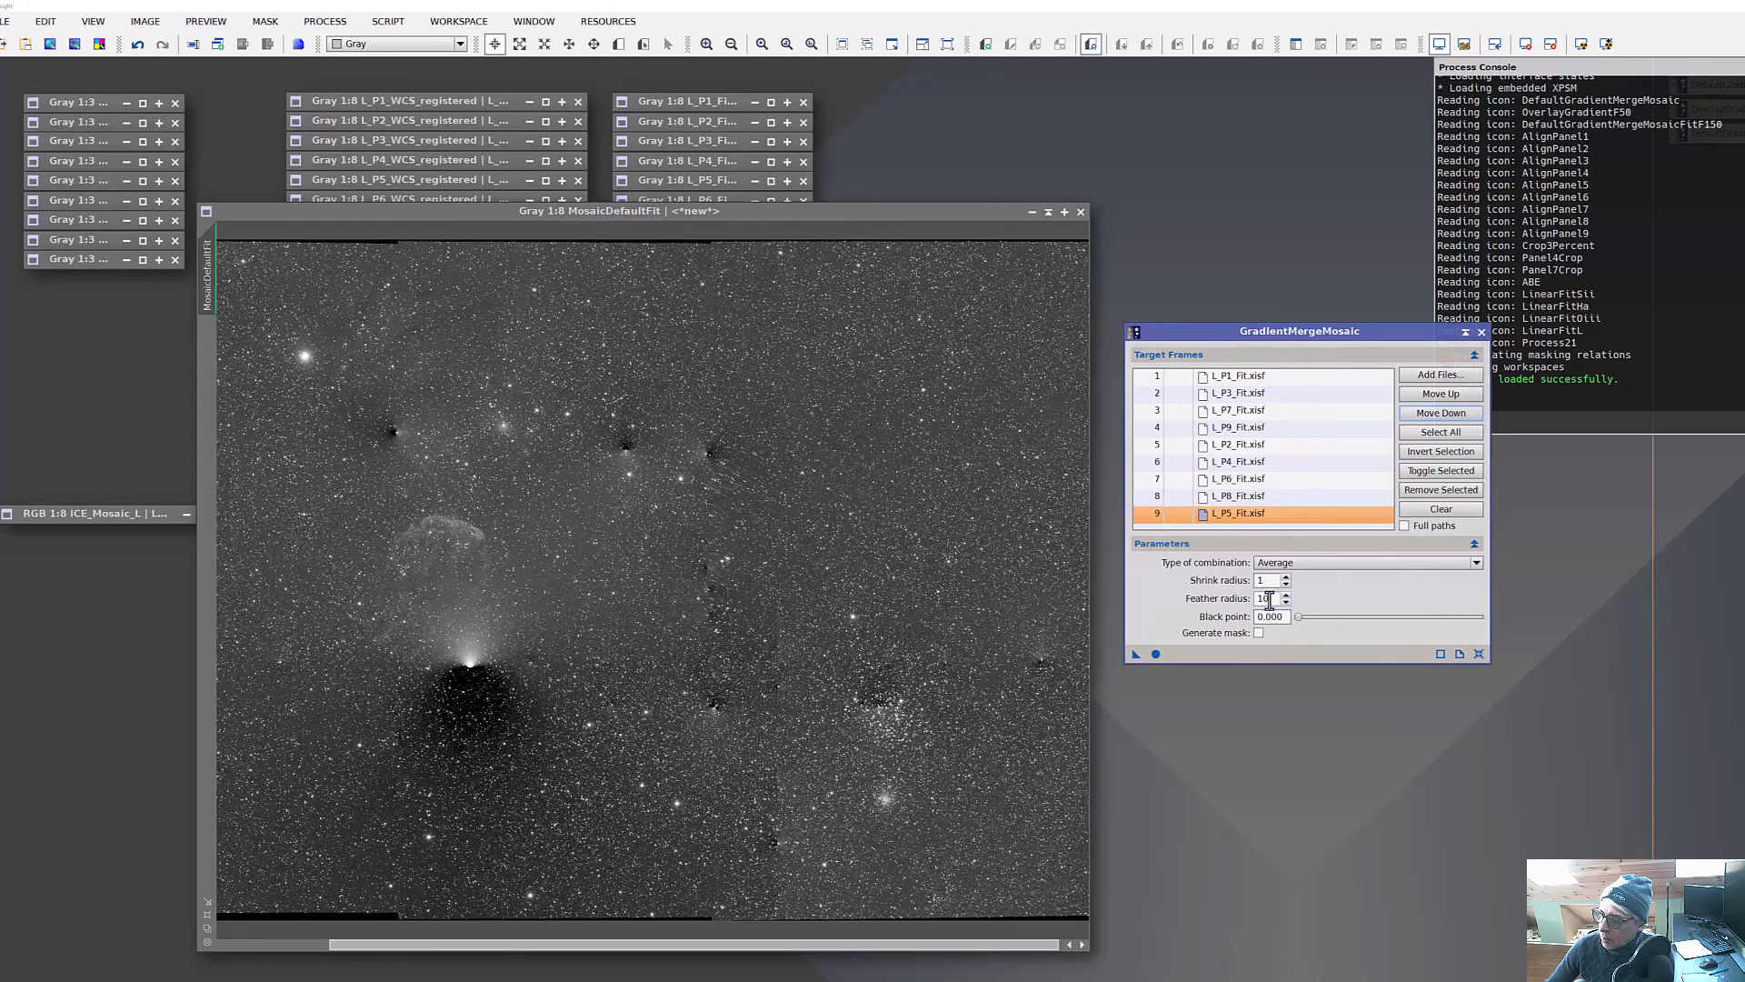
{"action": "mouse_move", "coordinate": [1269, 600]}
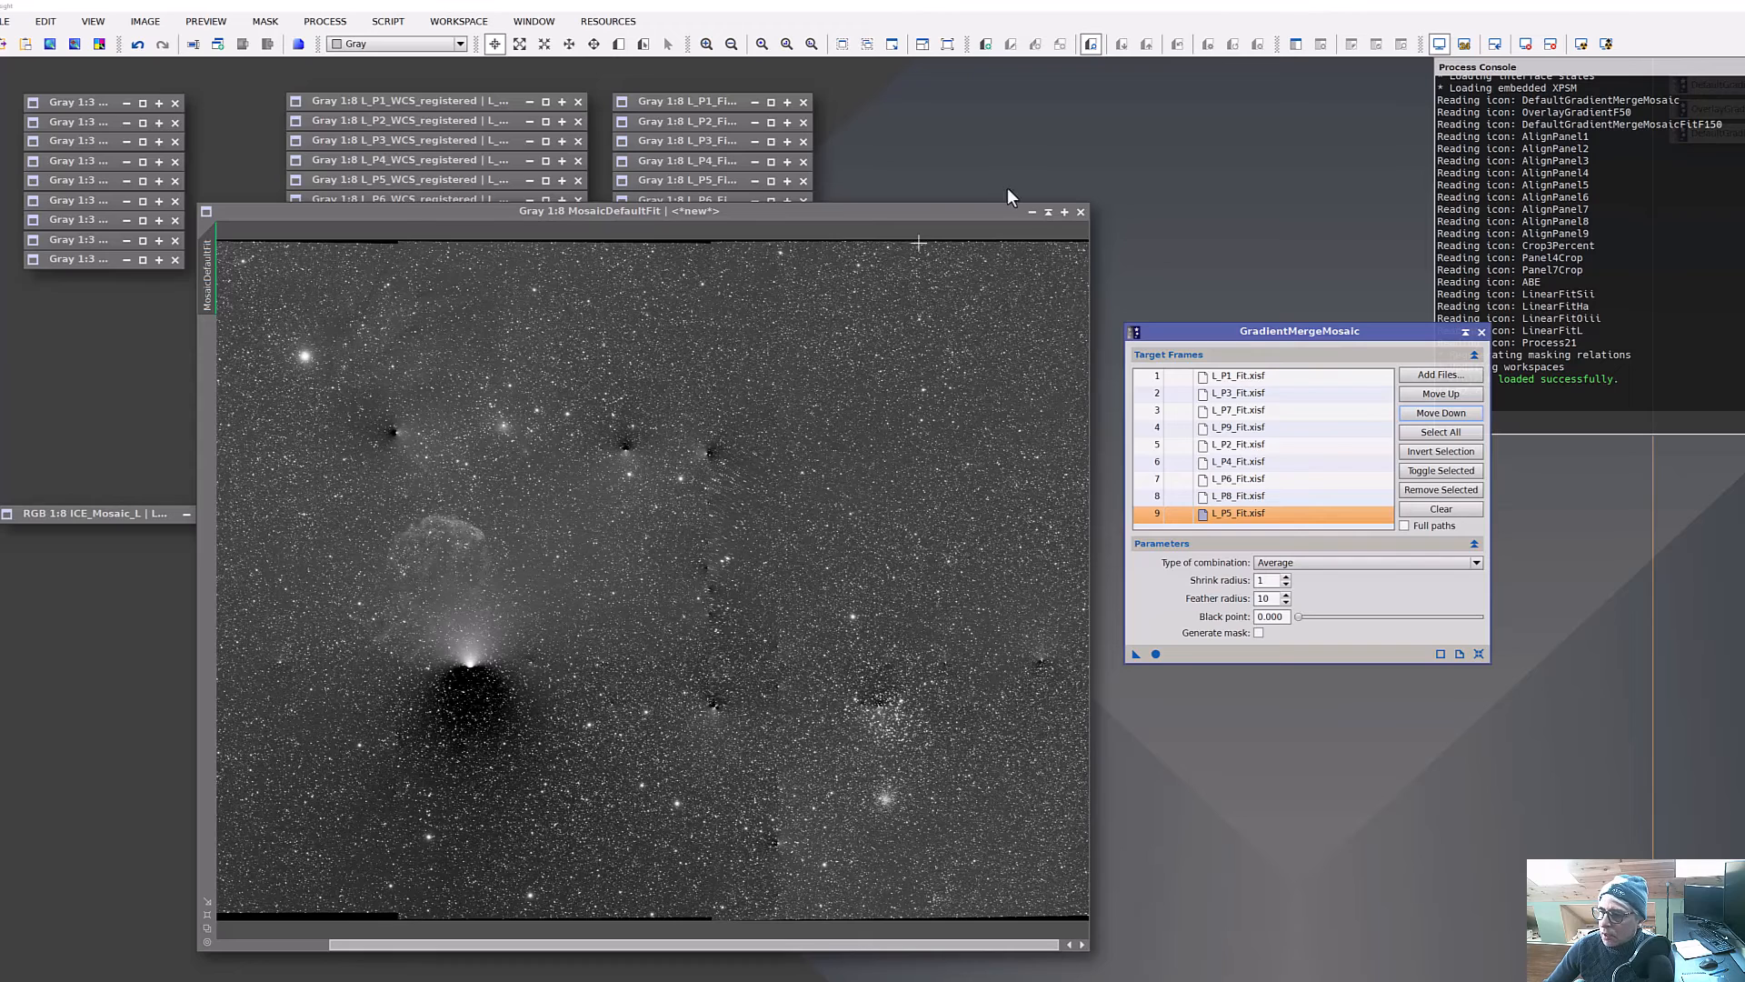
{"action": "left_click", "coordinate": [1049, 214]}
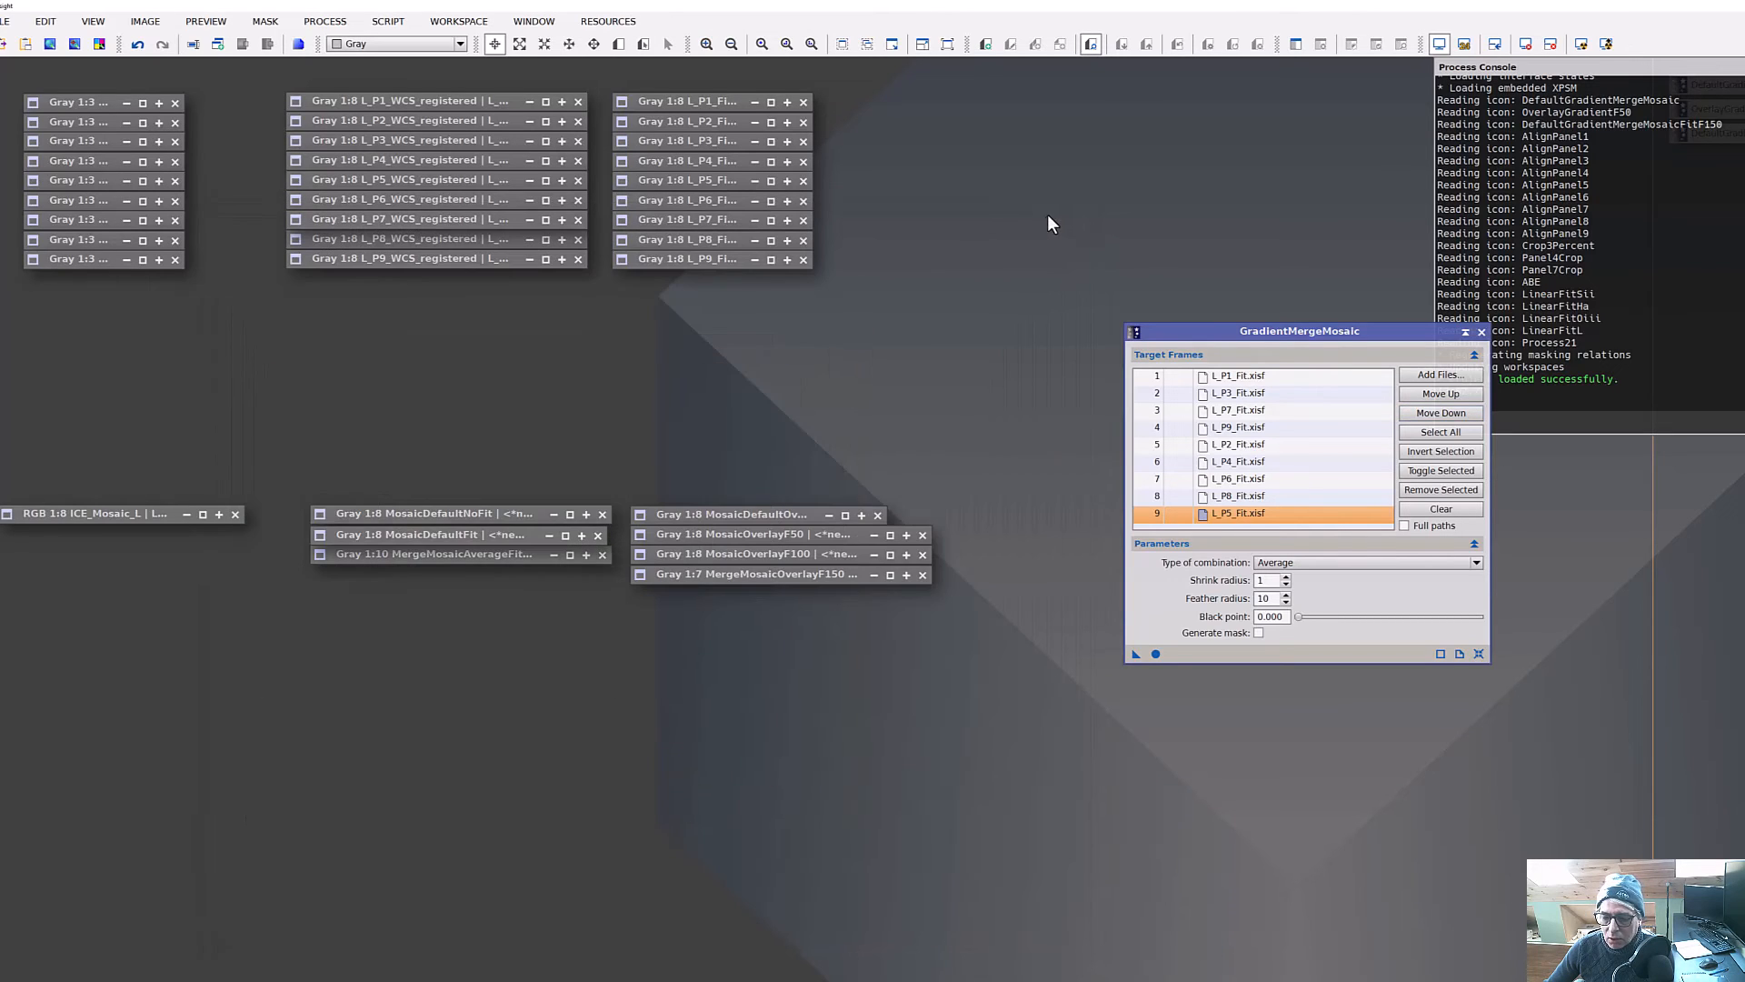
{"action": "double_click", "coordinate": [440, 556]}
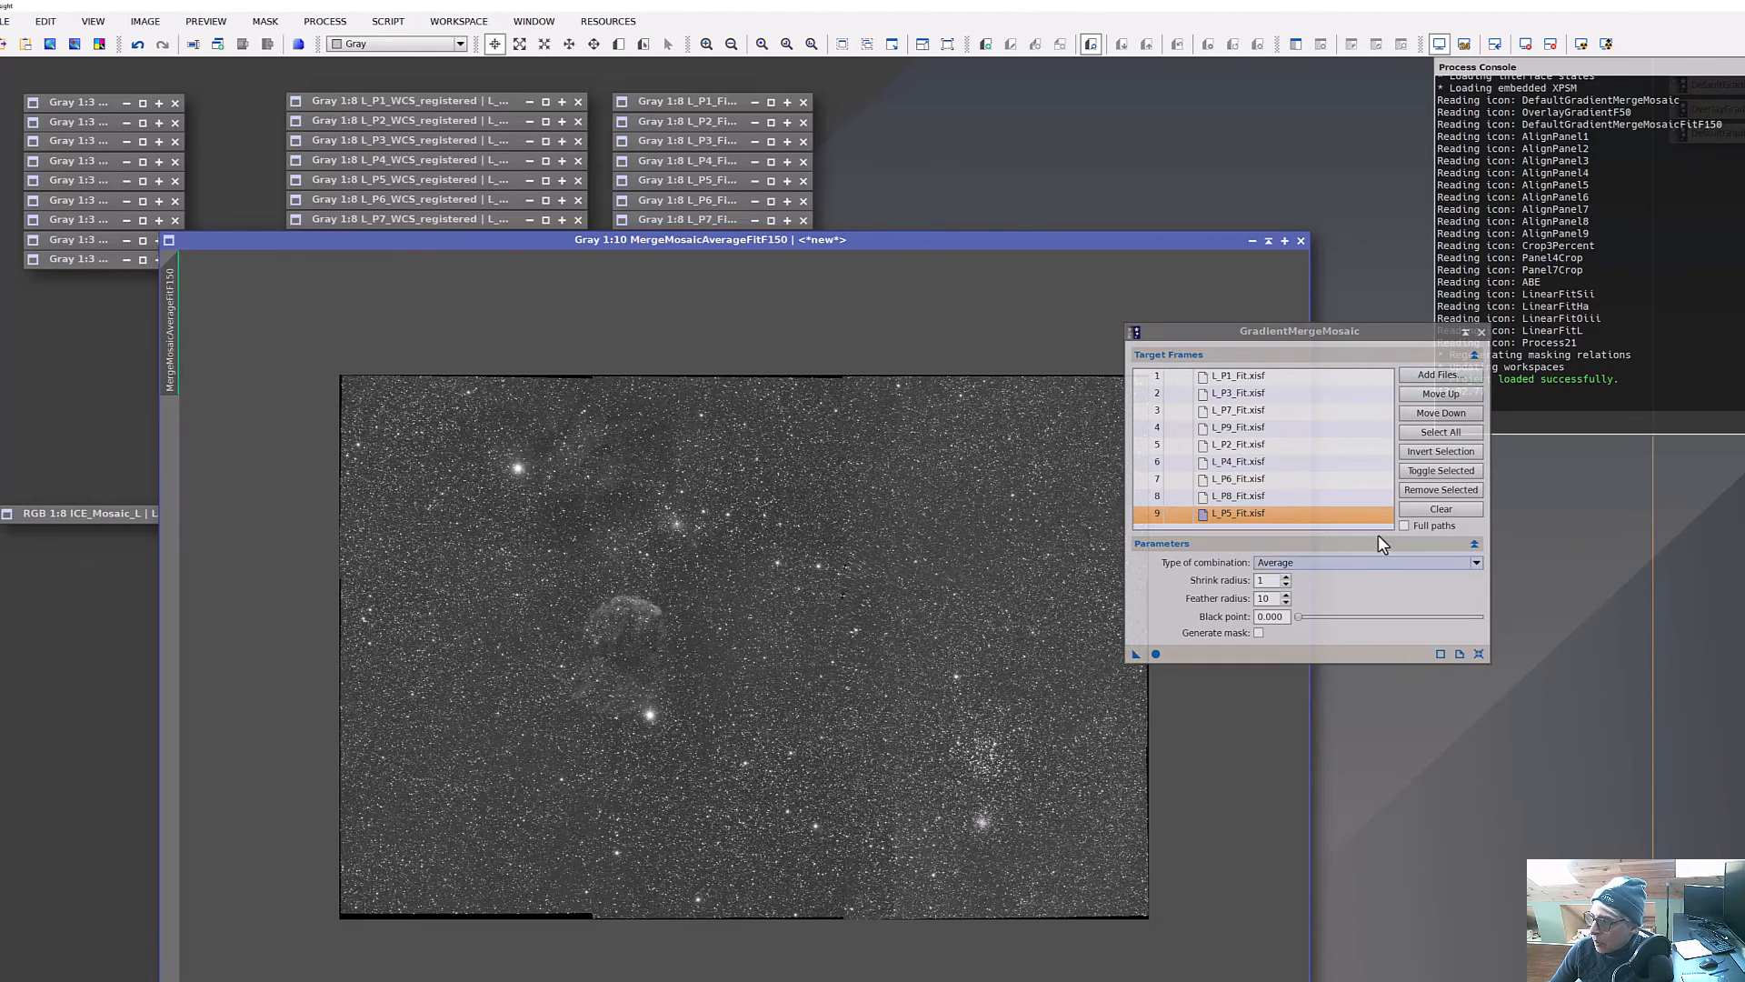
{"action": "left_click", "coordinate": [1269, 241]}
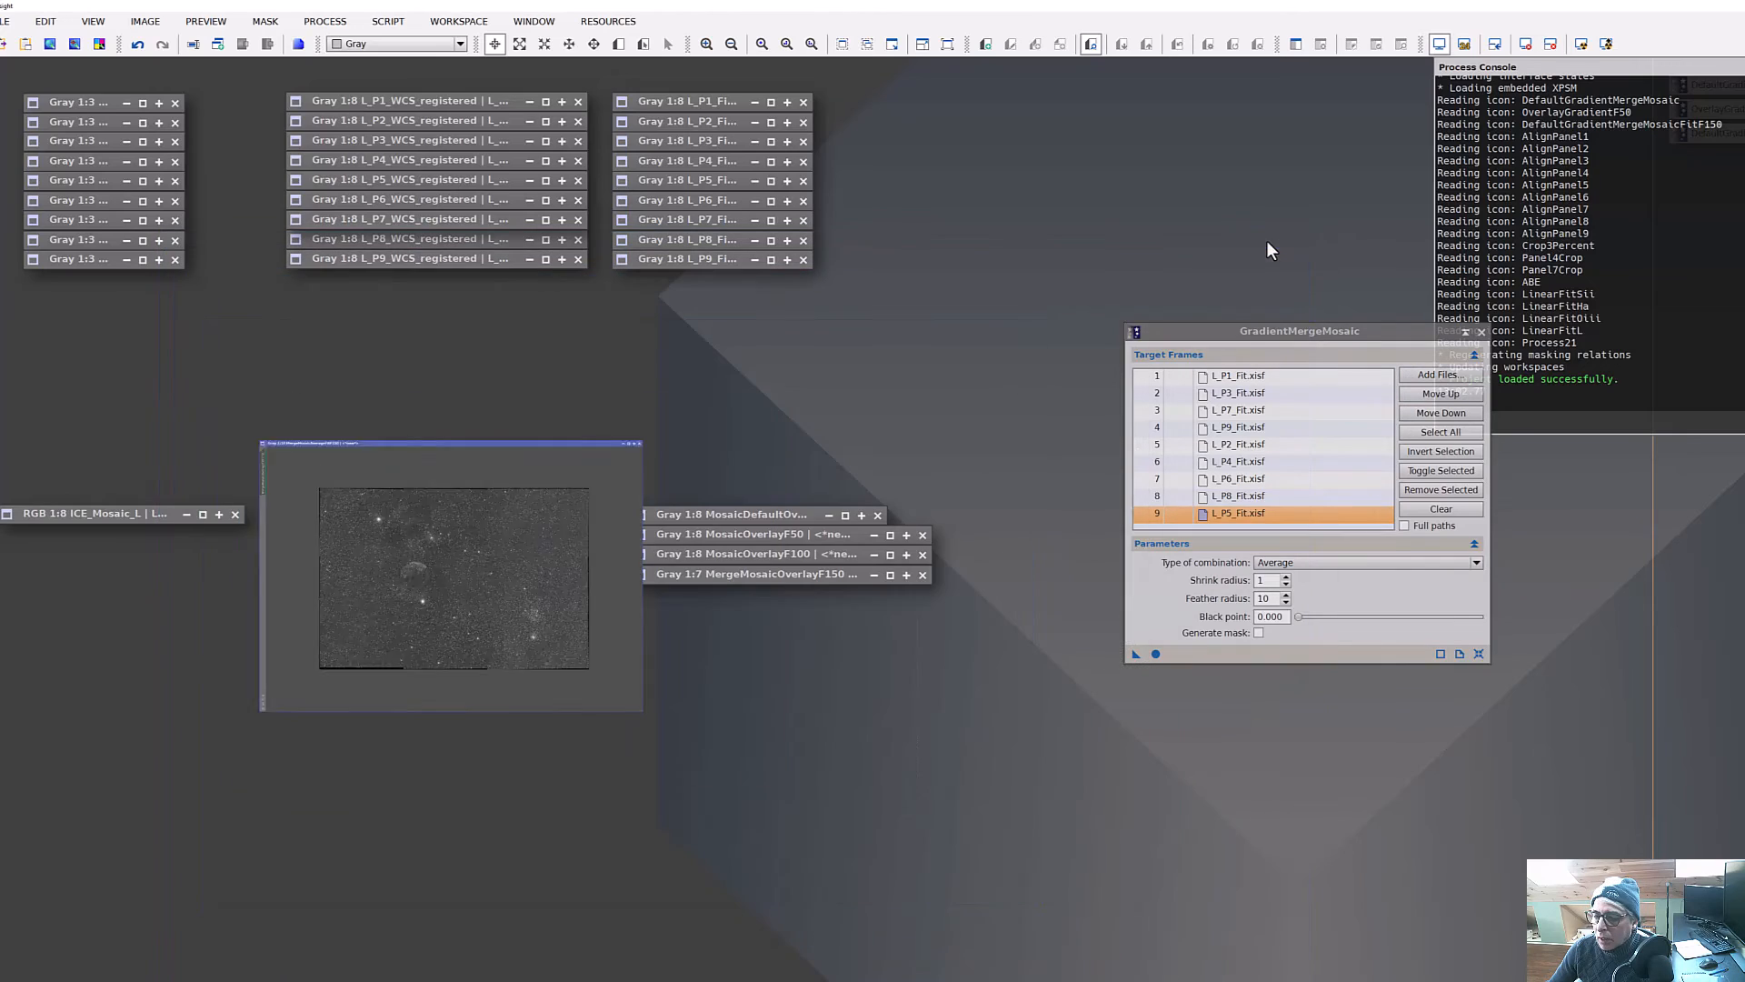
Open the MosaicDefaultOverlay and MosaicOverlayF50 result images to compare how the panel seams blend.
{"action": "double_click", "coordinate": [774, 514]}
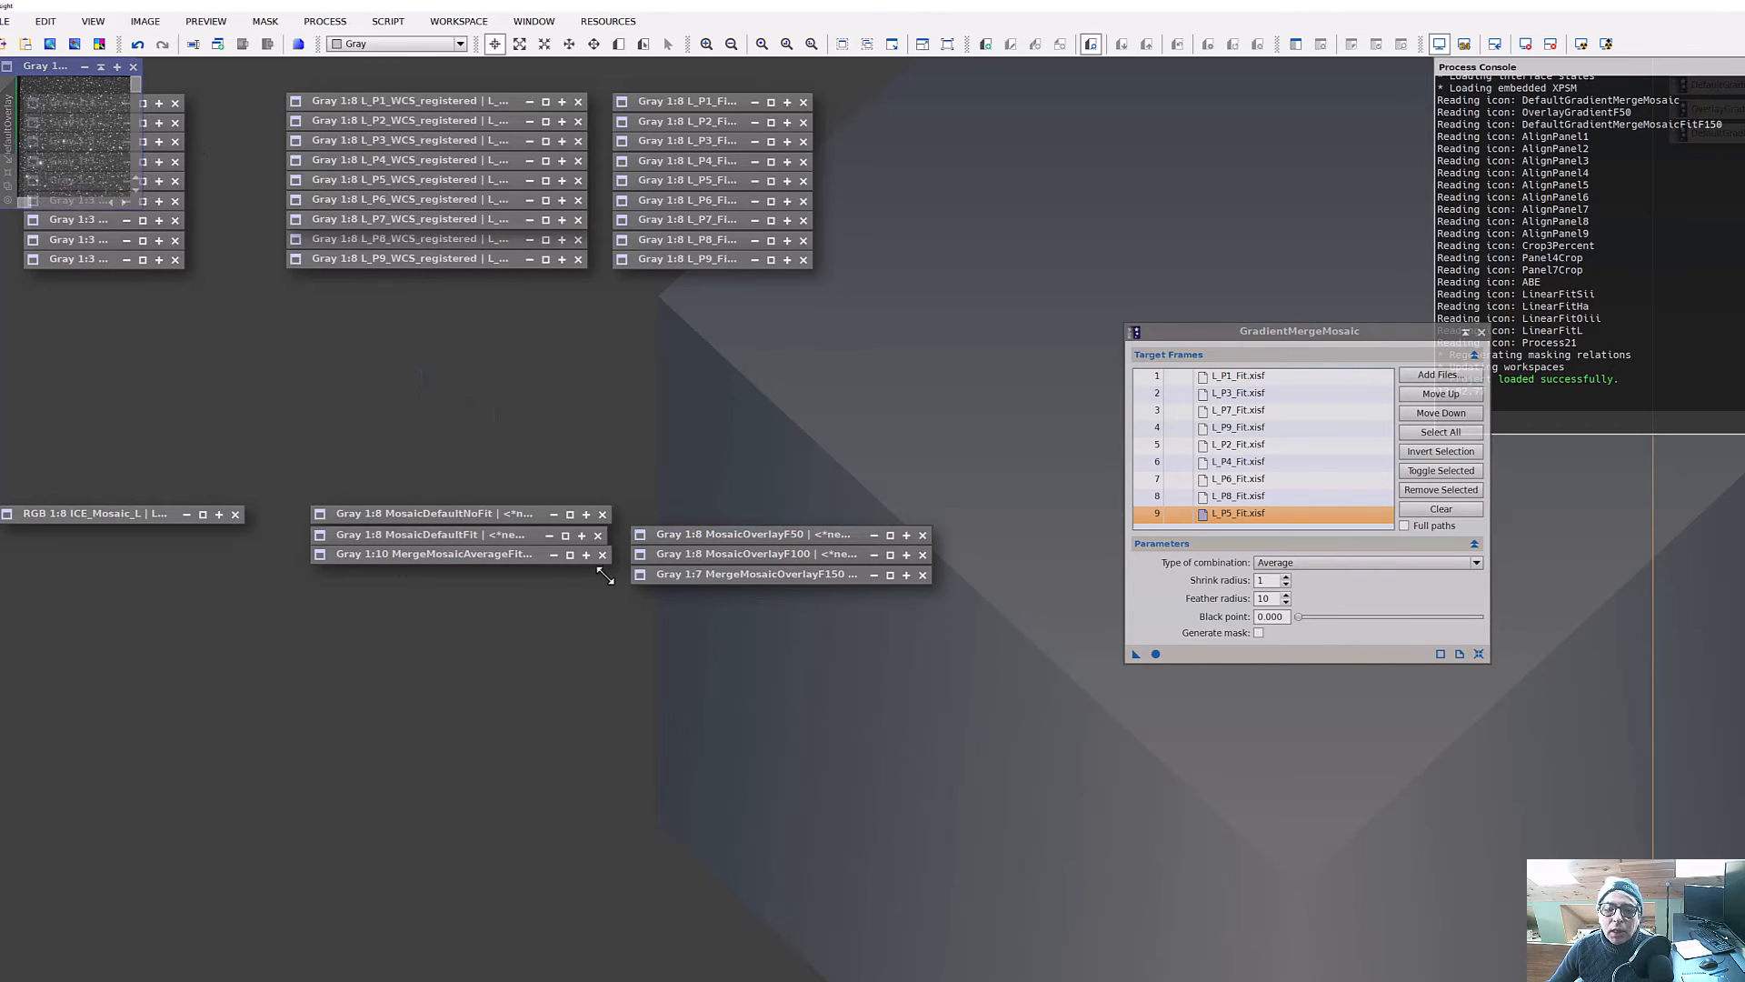
{"action": "left_click_drag", "start_coordinate": [961, 680], "coordinate": [1134, 804]}
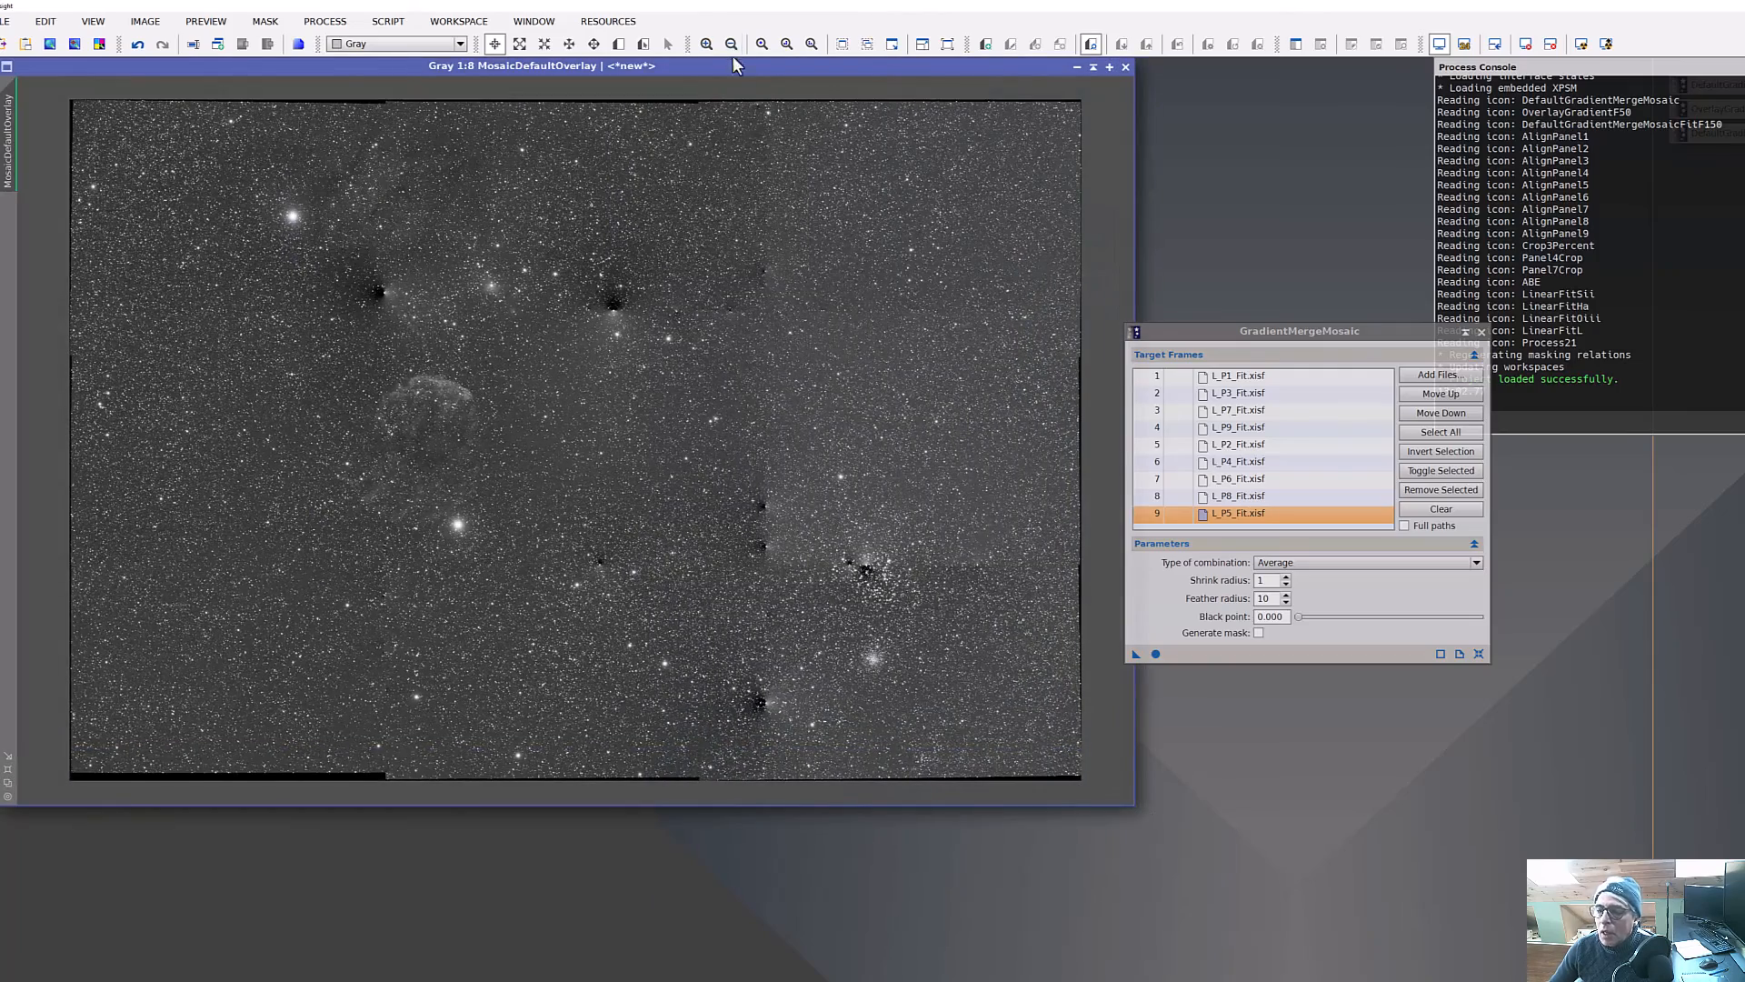
{"action": "left_click_drag", "start_coordinate": [717, 69], "coordinate": [855, 133]}
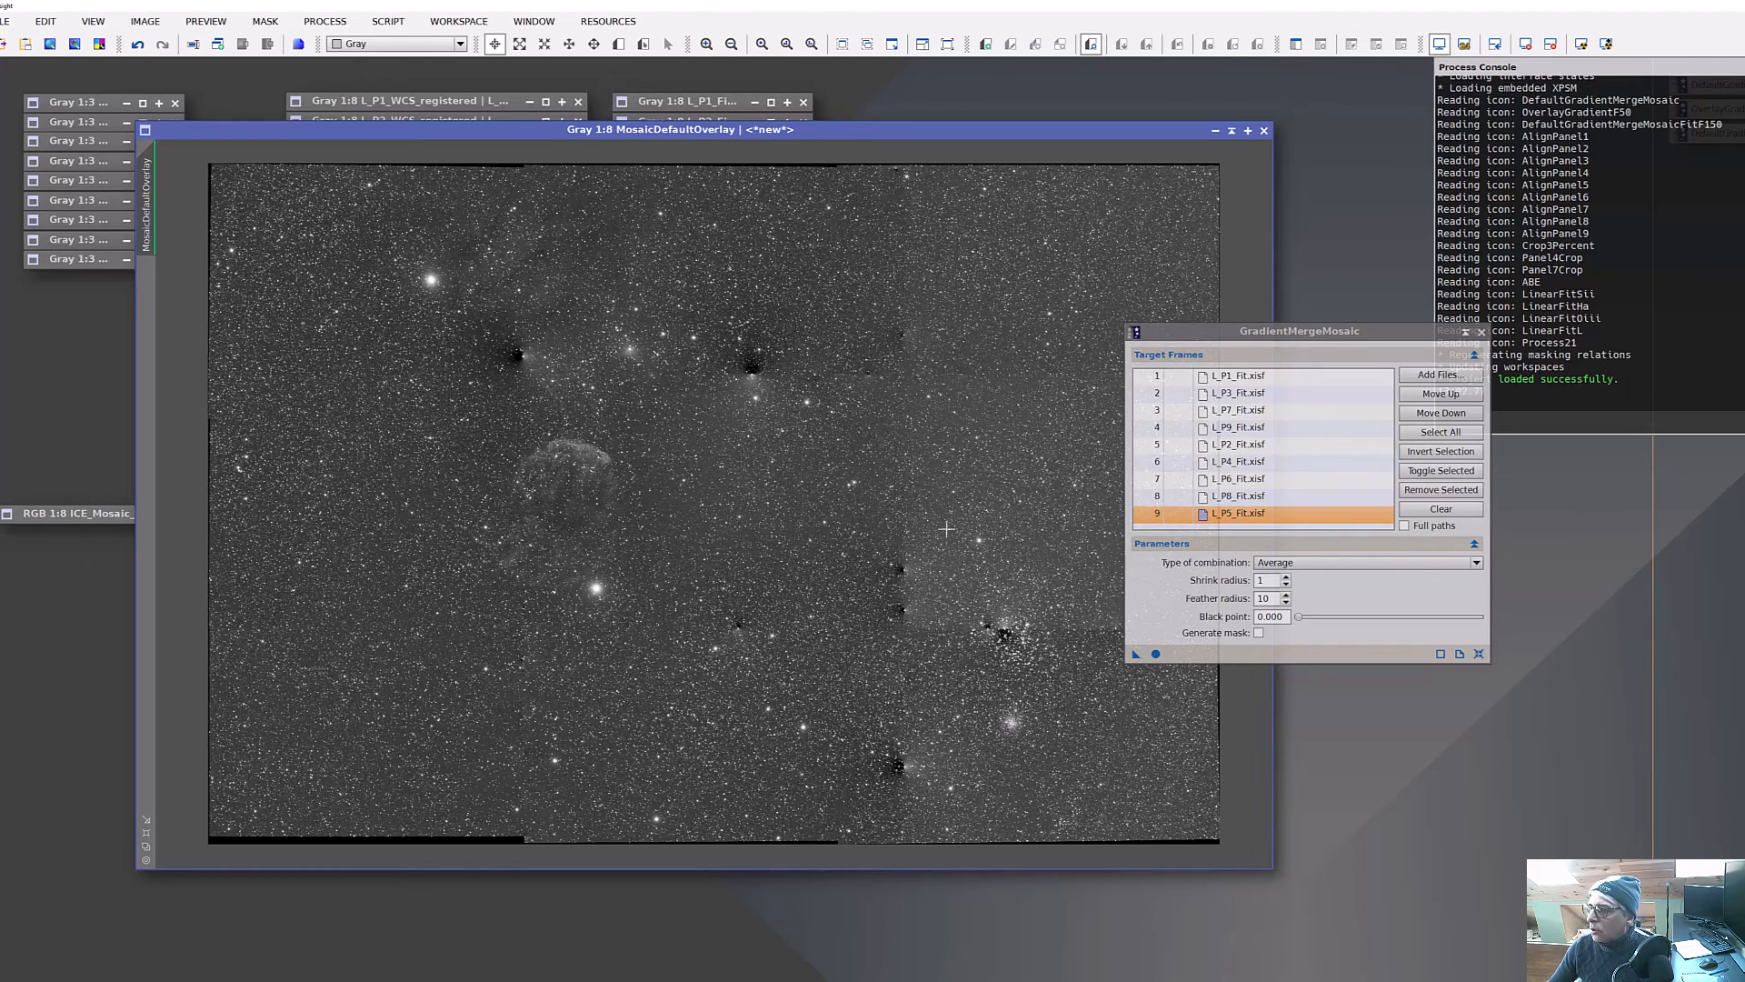
{"action": "left_click", "coordinate": [1230, 131]}
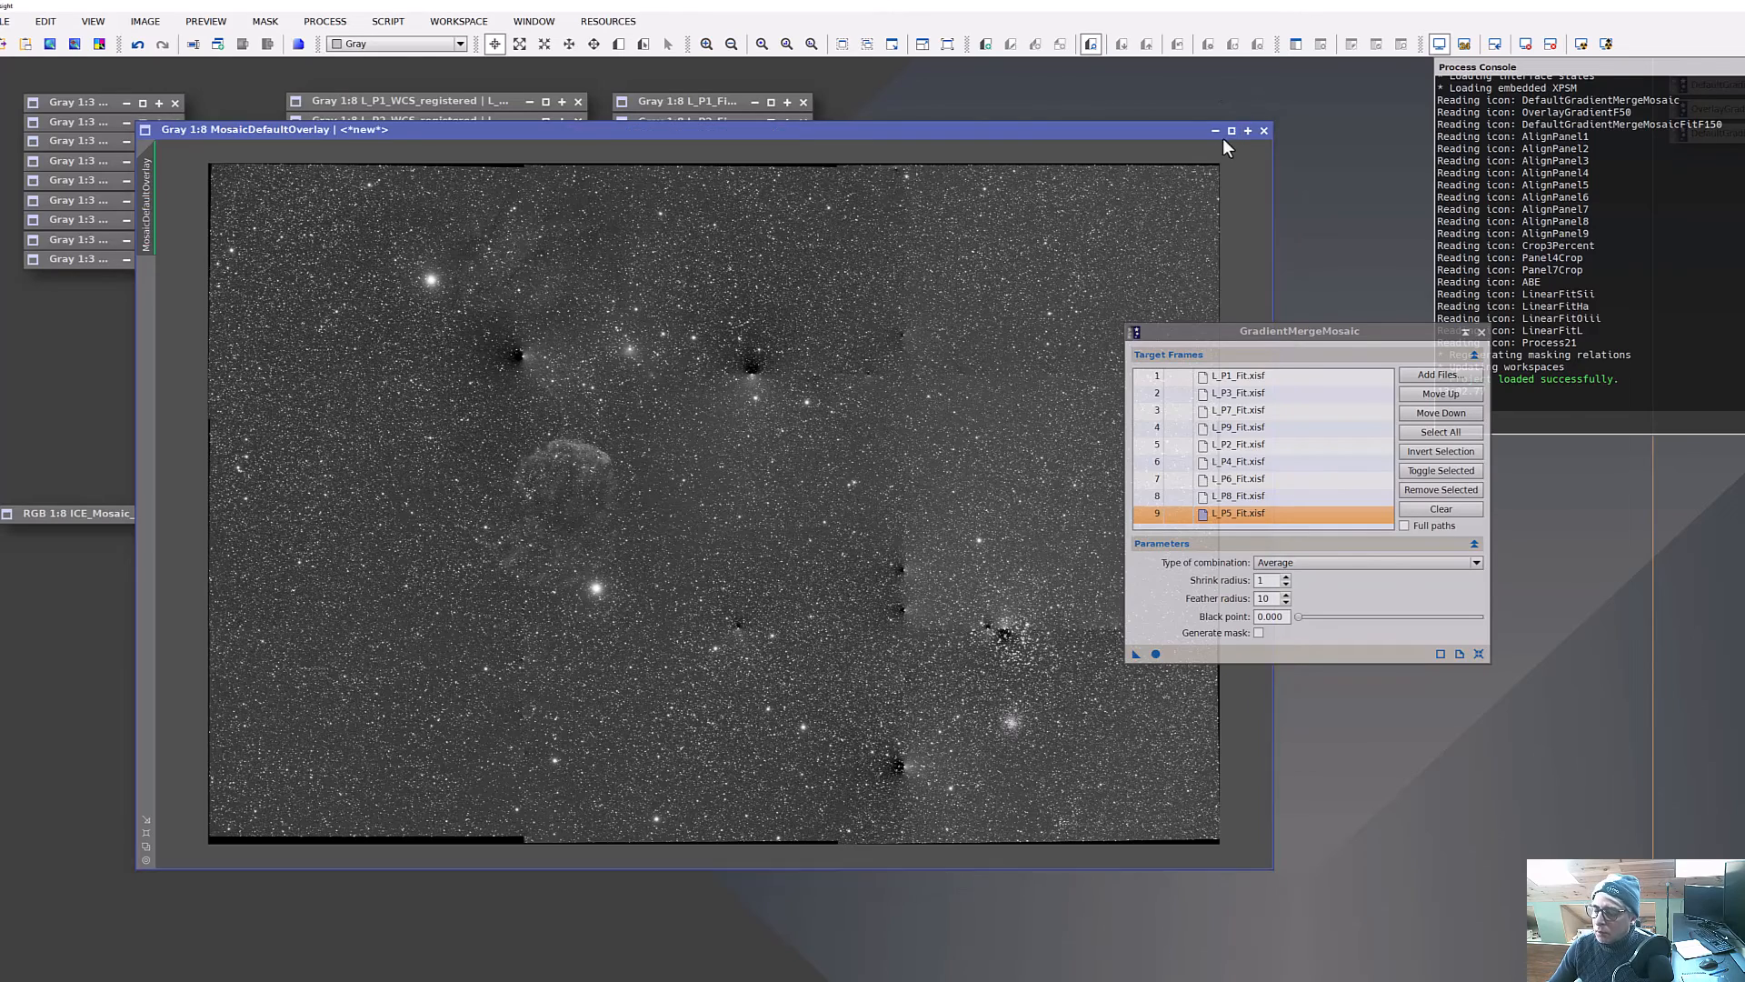
{"action": "double_click", "coordinate": [804, 537]}
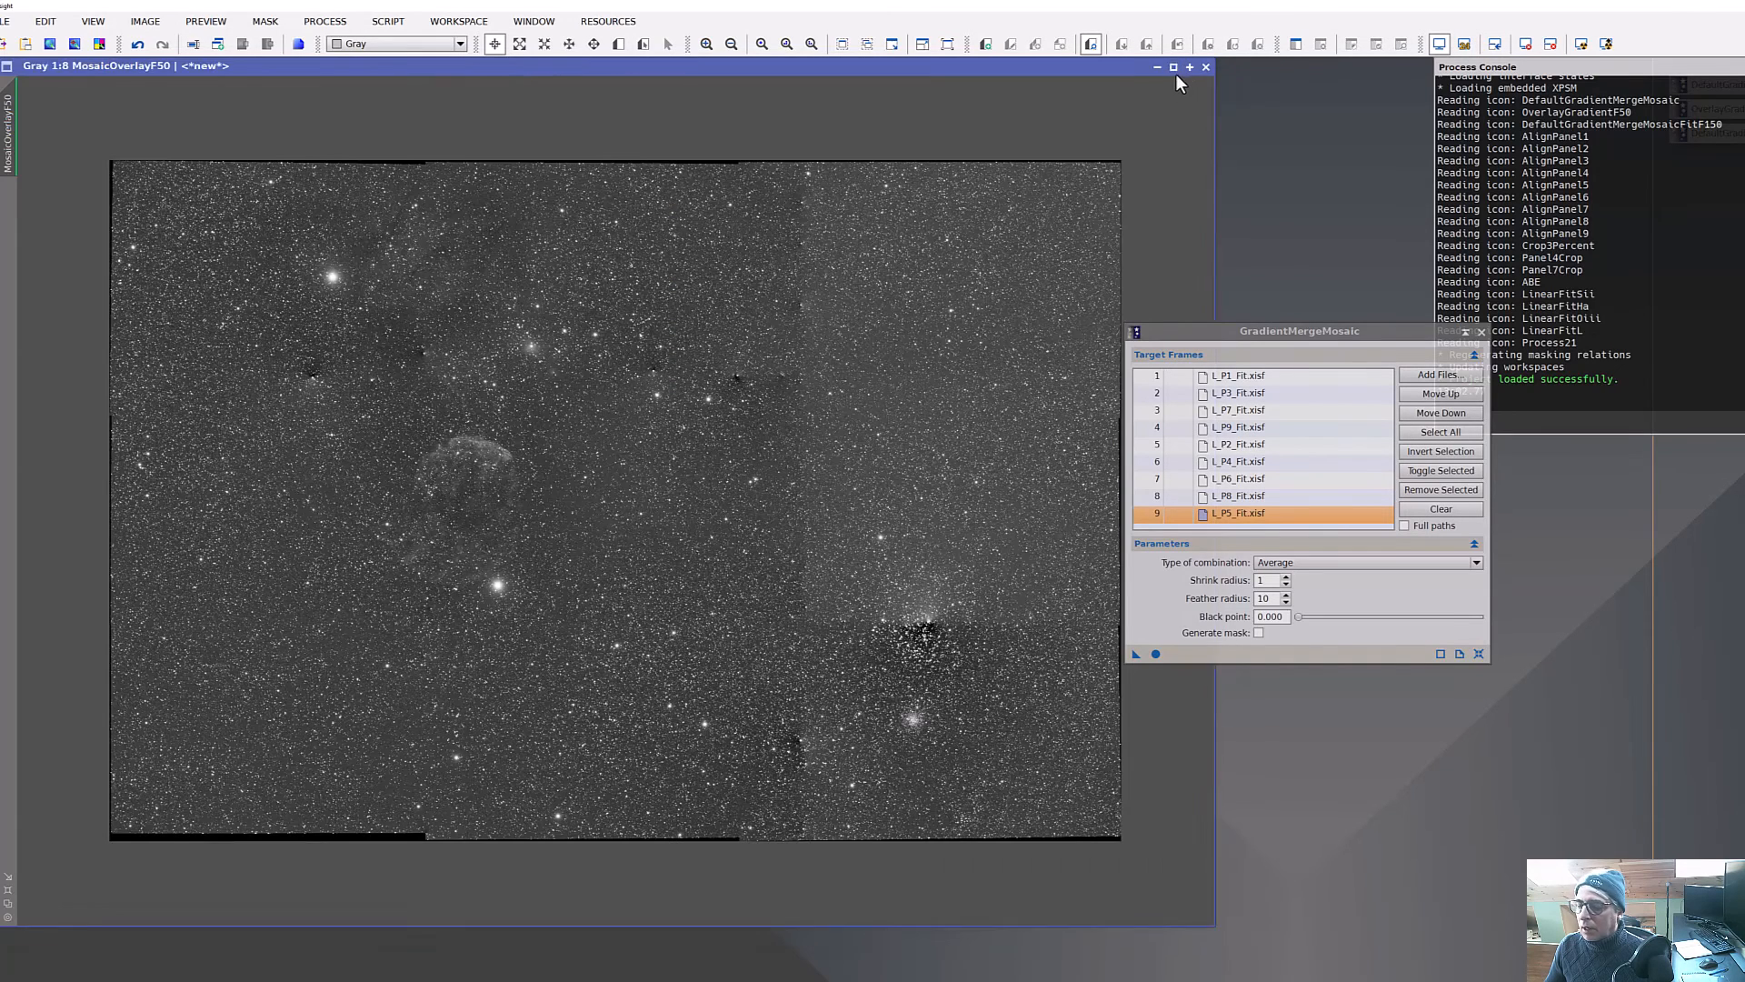
Iconize the MosaicOverlayF50 image, then open and inspect the MosaicOverlayF100 and MergeMosaicOverlayF150 results, iconizing each in turn.
{"action": "left_click", "coordinate": [1174, 70]}
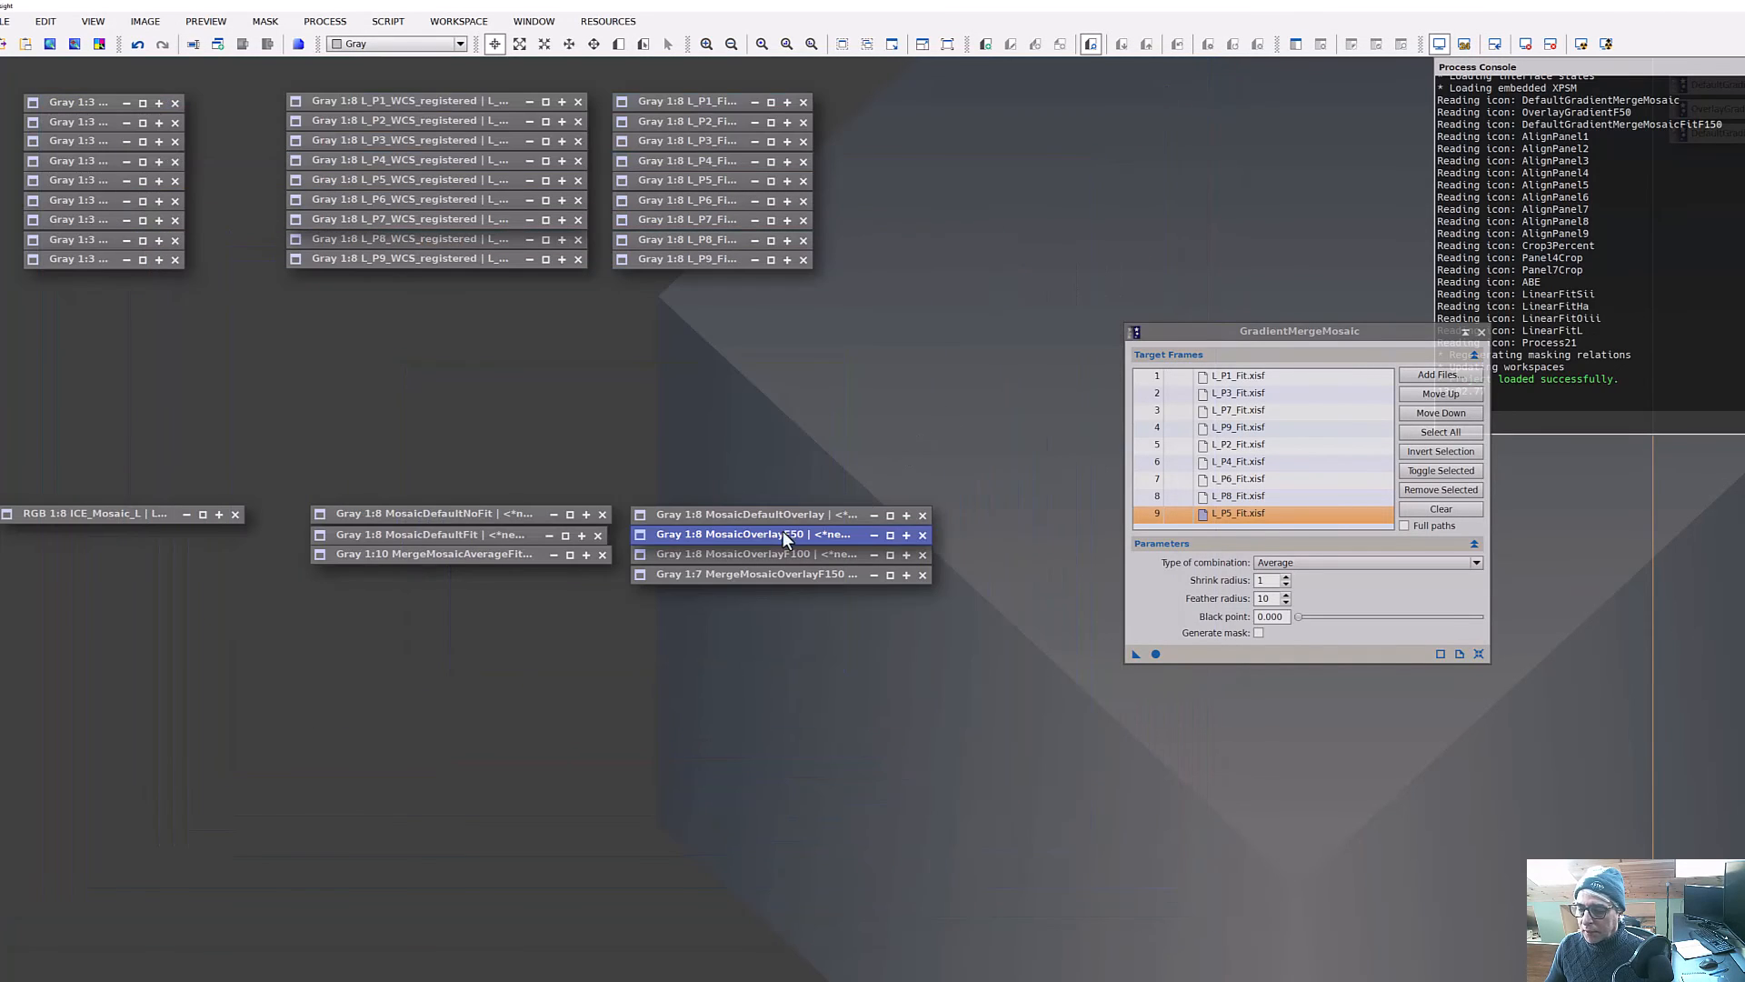
{"action": "double_click", "coordinate": [783, 556]}
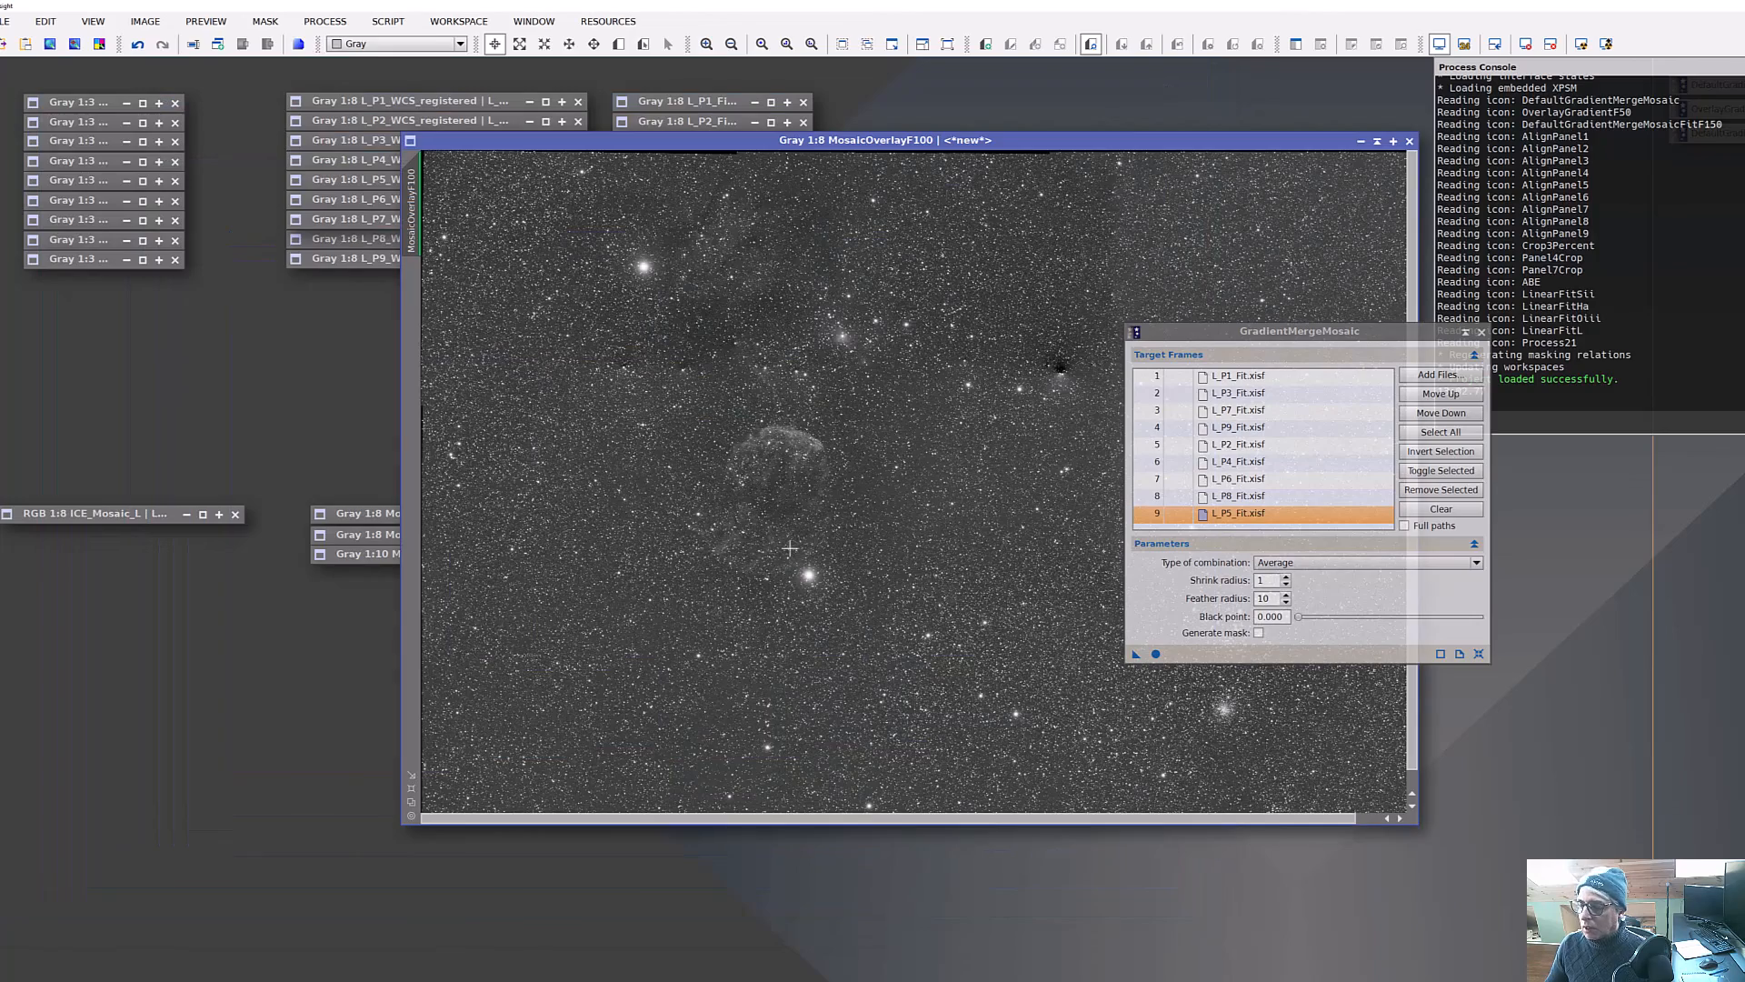
{"action": "left_click_drag", "start_coordinate": [1045, 142], "coordinate": [776, 202]}
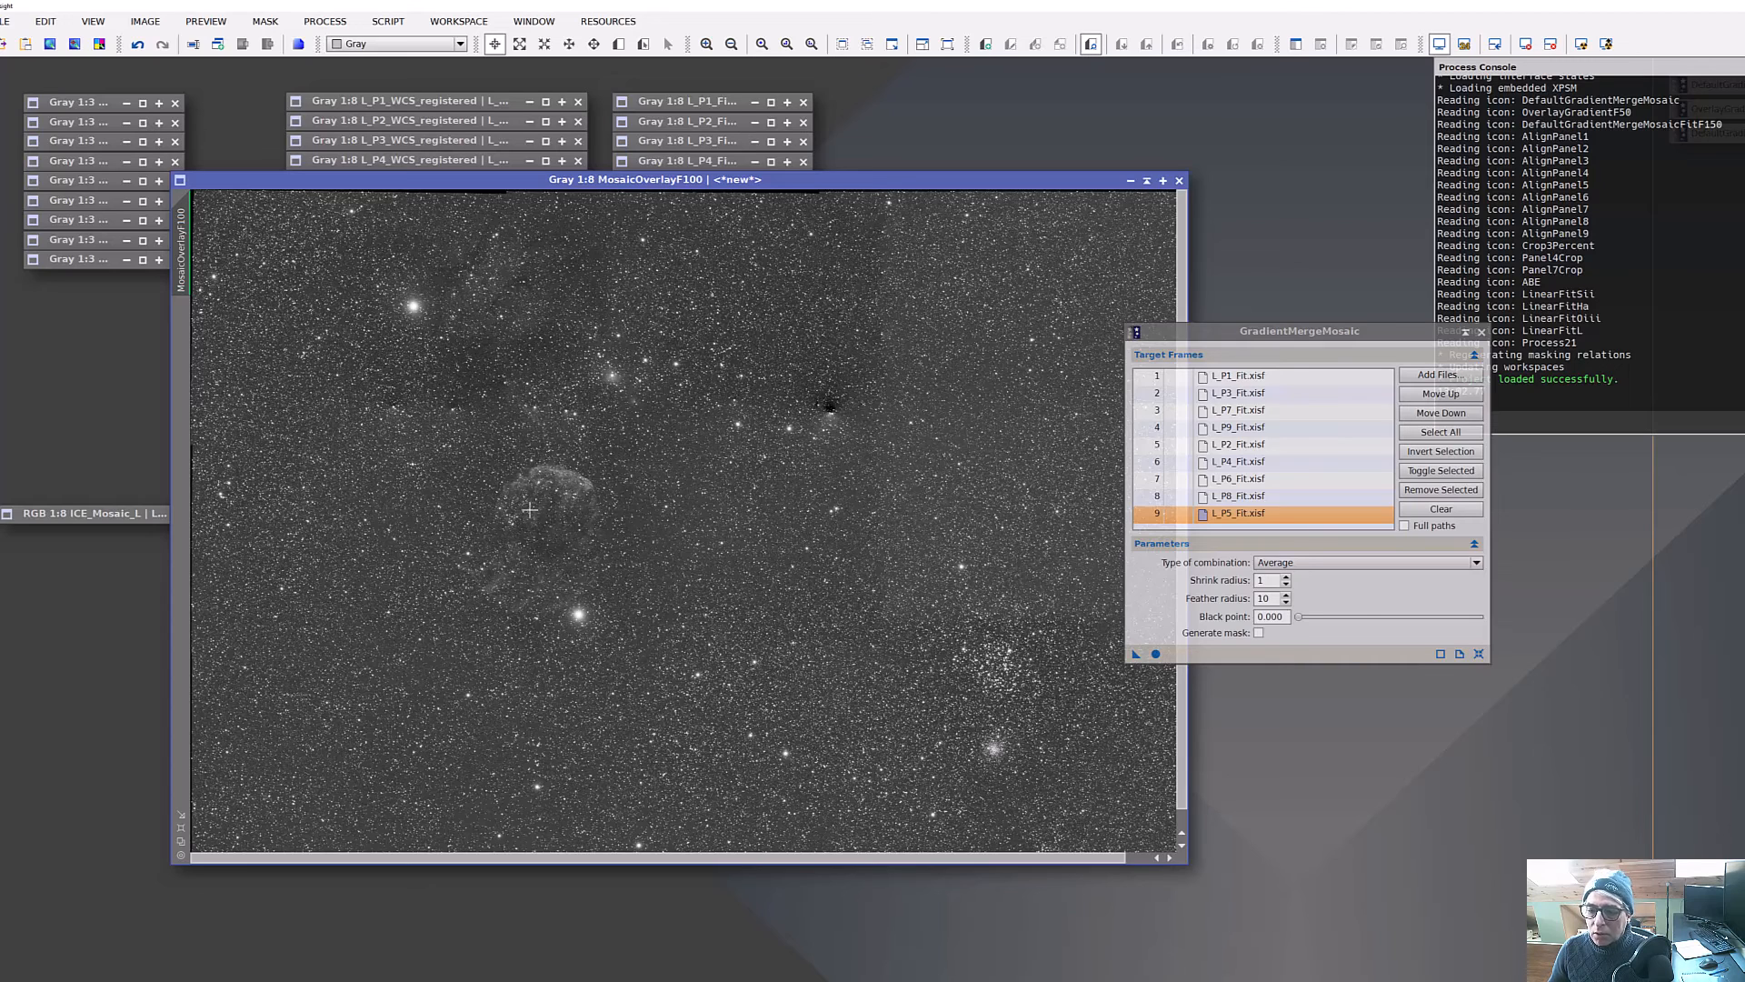
{"action": "left_click", "coordinate": [1130, 181]}
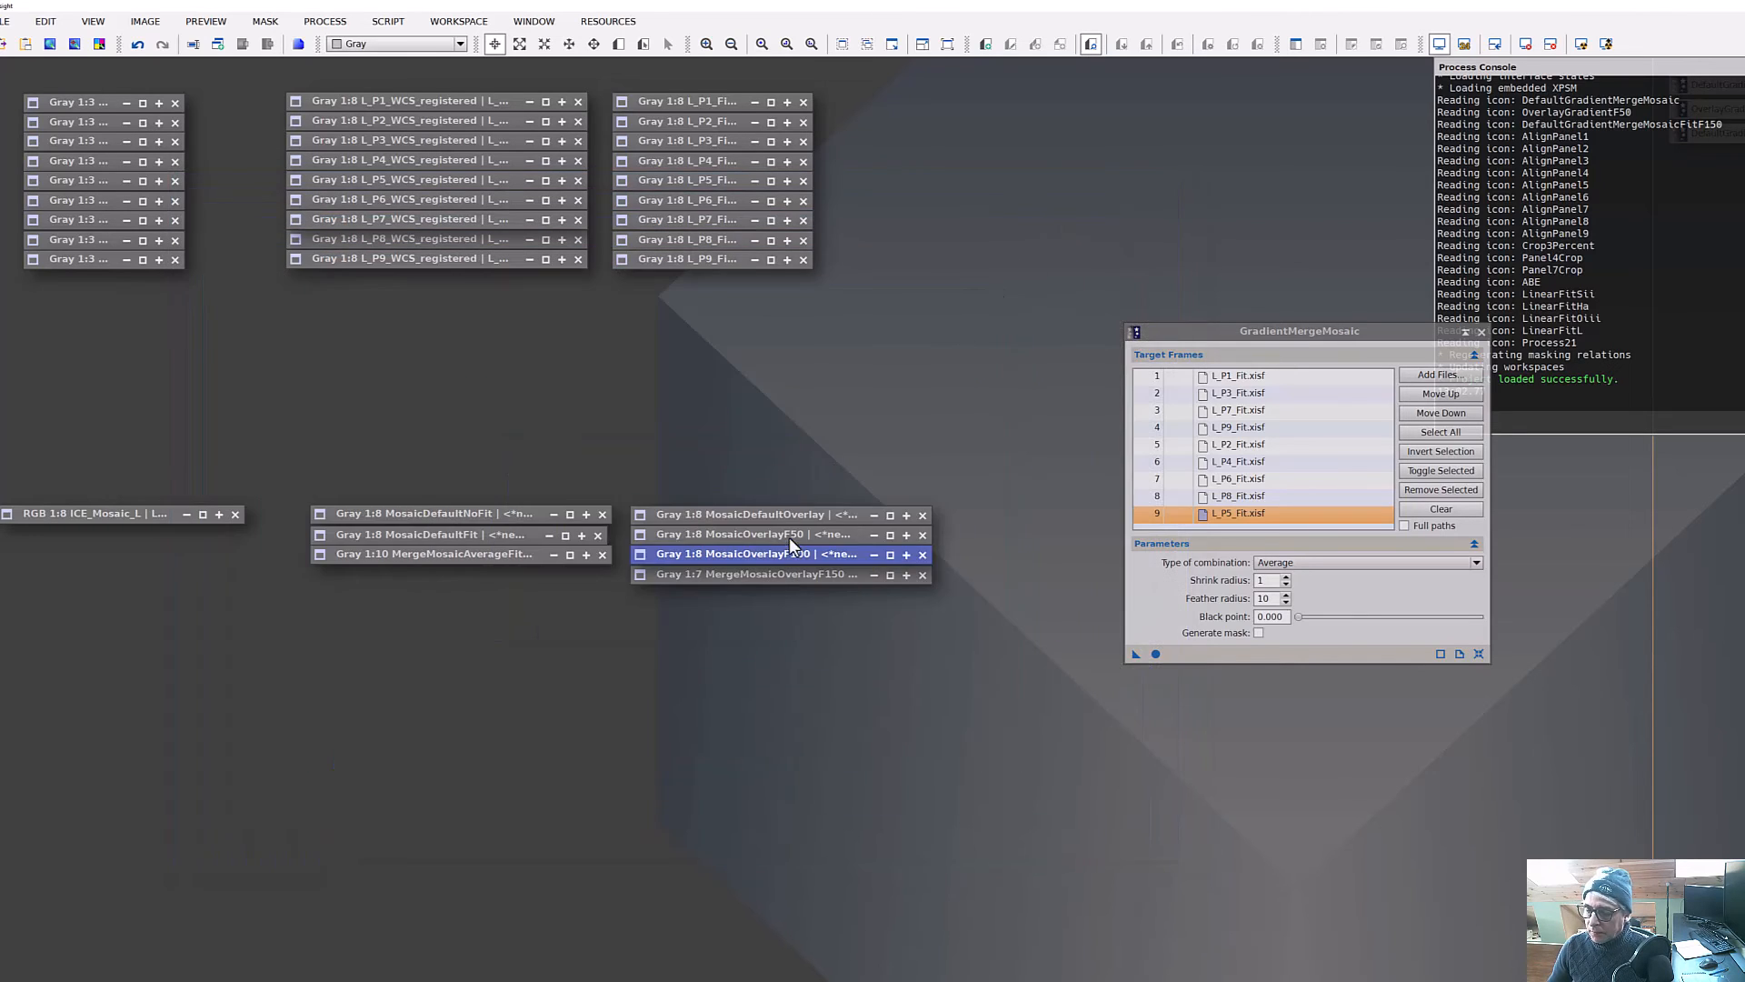
{"action": "double_click", "coordinate": [782, 576]}
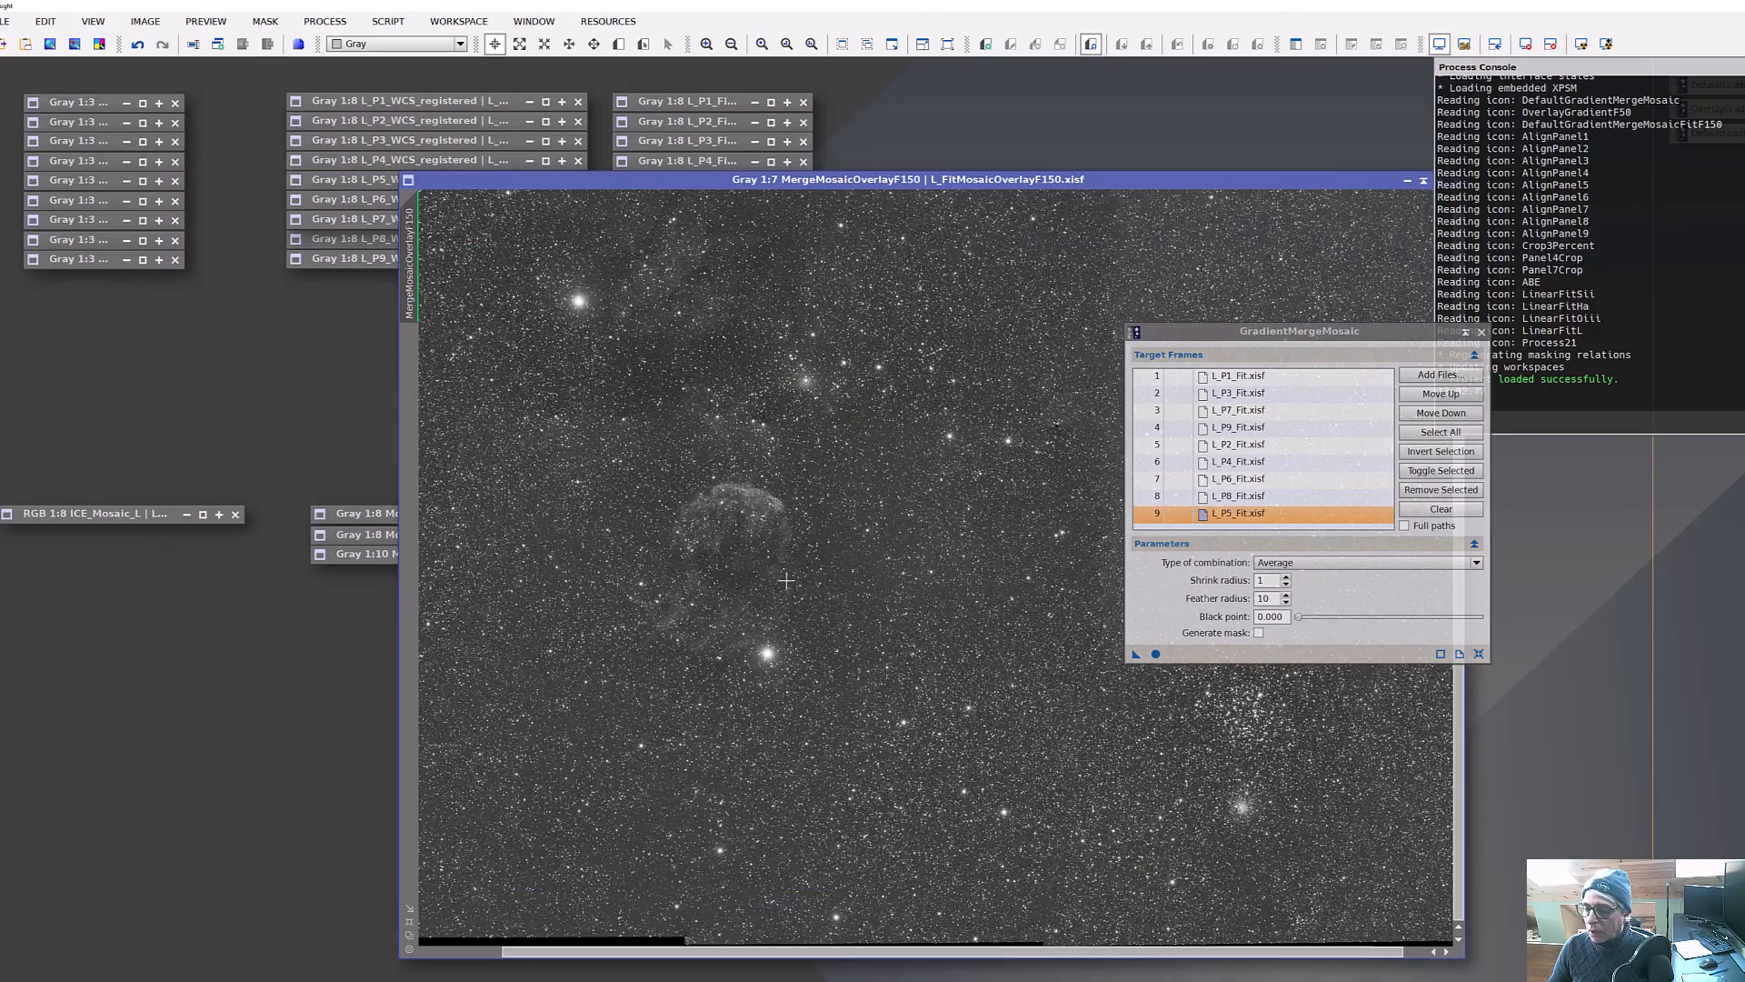
{"action": "left_click_drag", "start_coordinate": [1209, 178], "coordinate": [934, 148]}
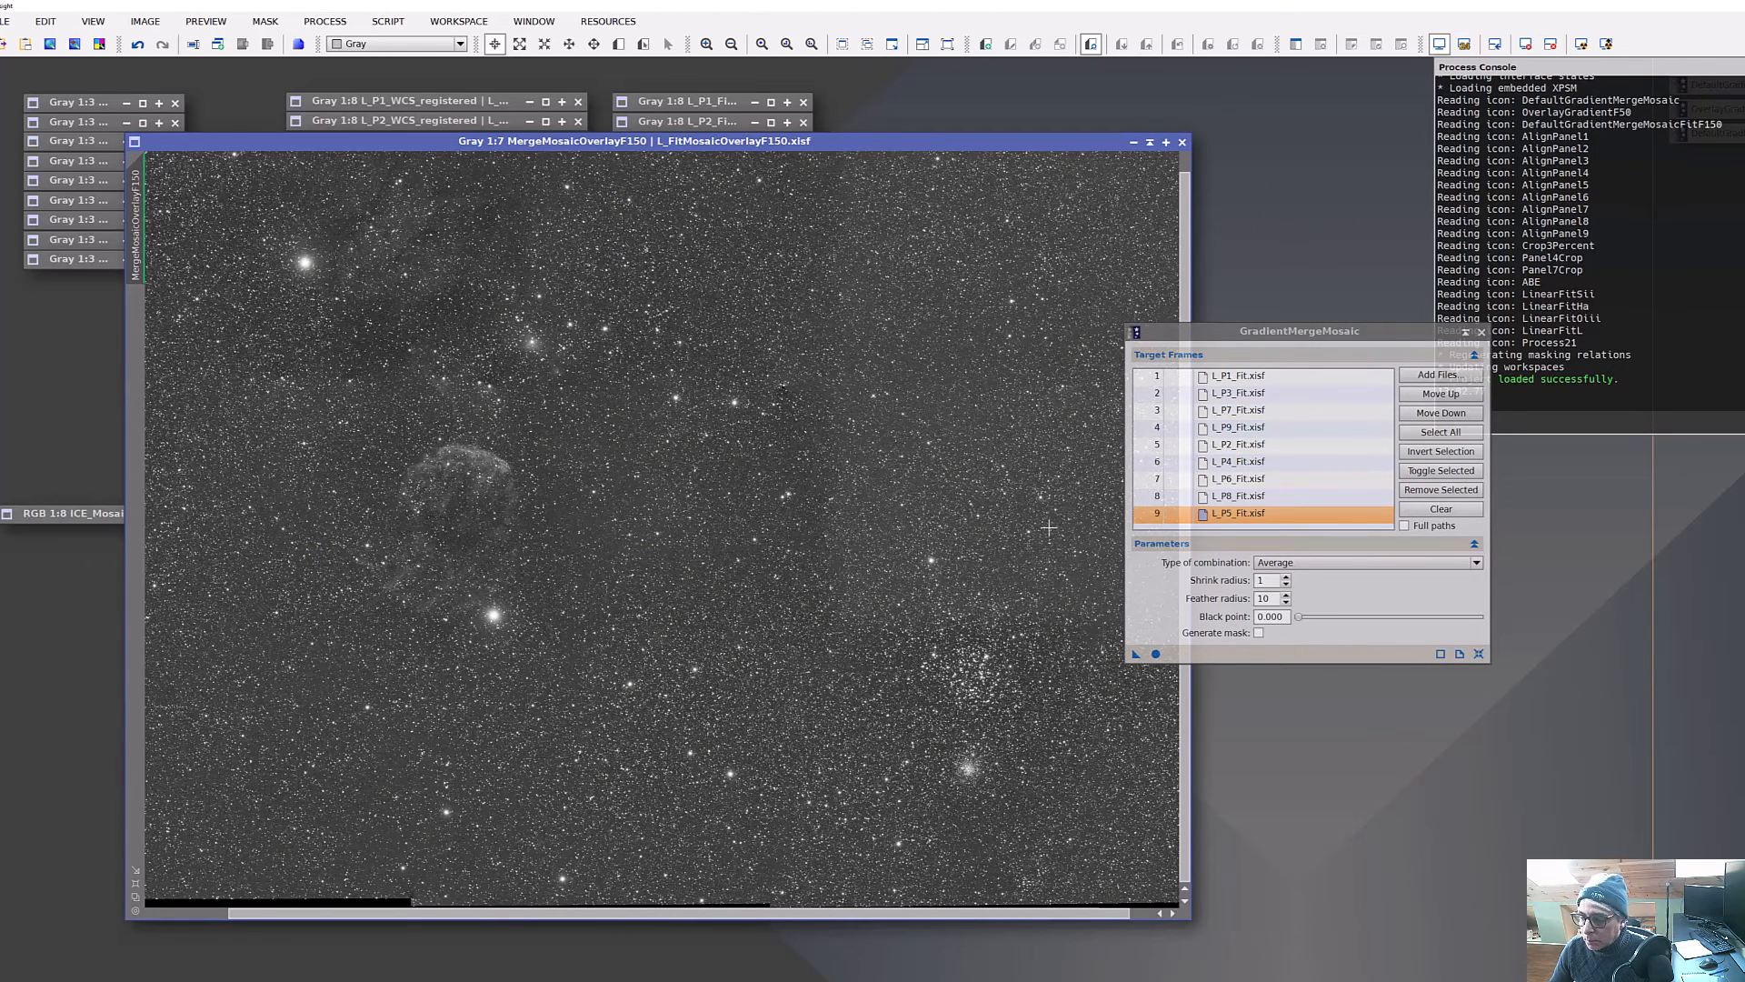
{"action": "left_click", "coordinate": [1149, 143]}
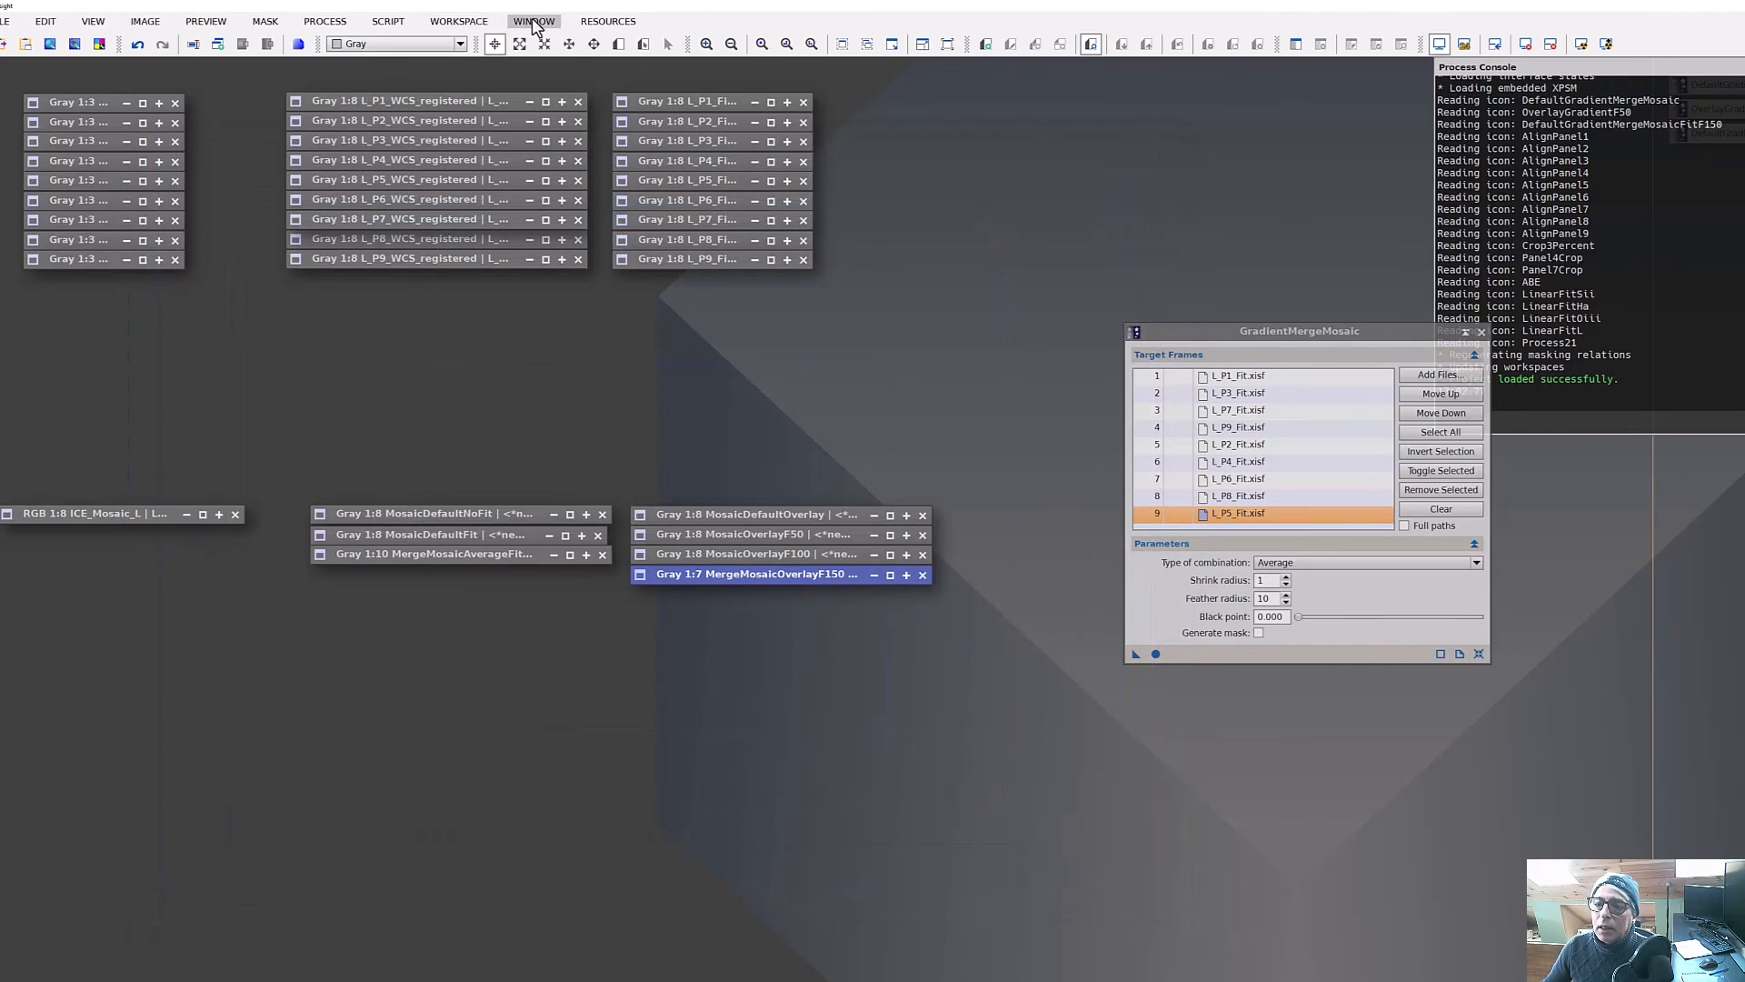
Switch to the Ha mosaic workspace and open the Ha_NoFitMosaicAverageF150 image to inspect its seams.
{"action": "left_click", "coordinate": [459, 21]}
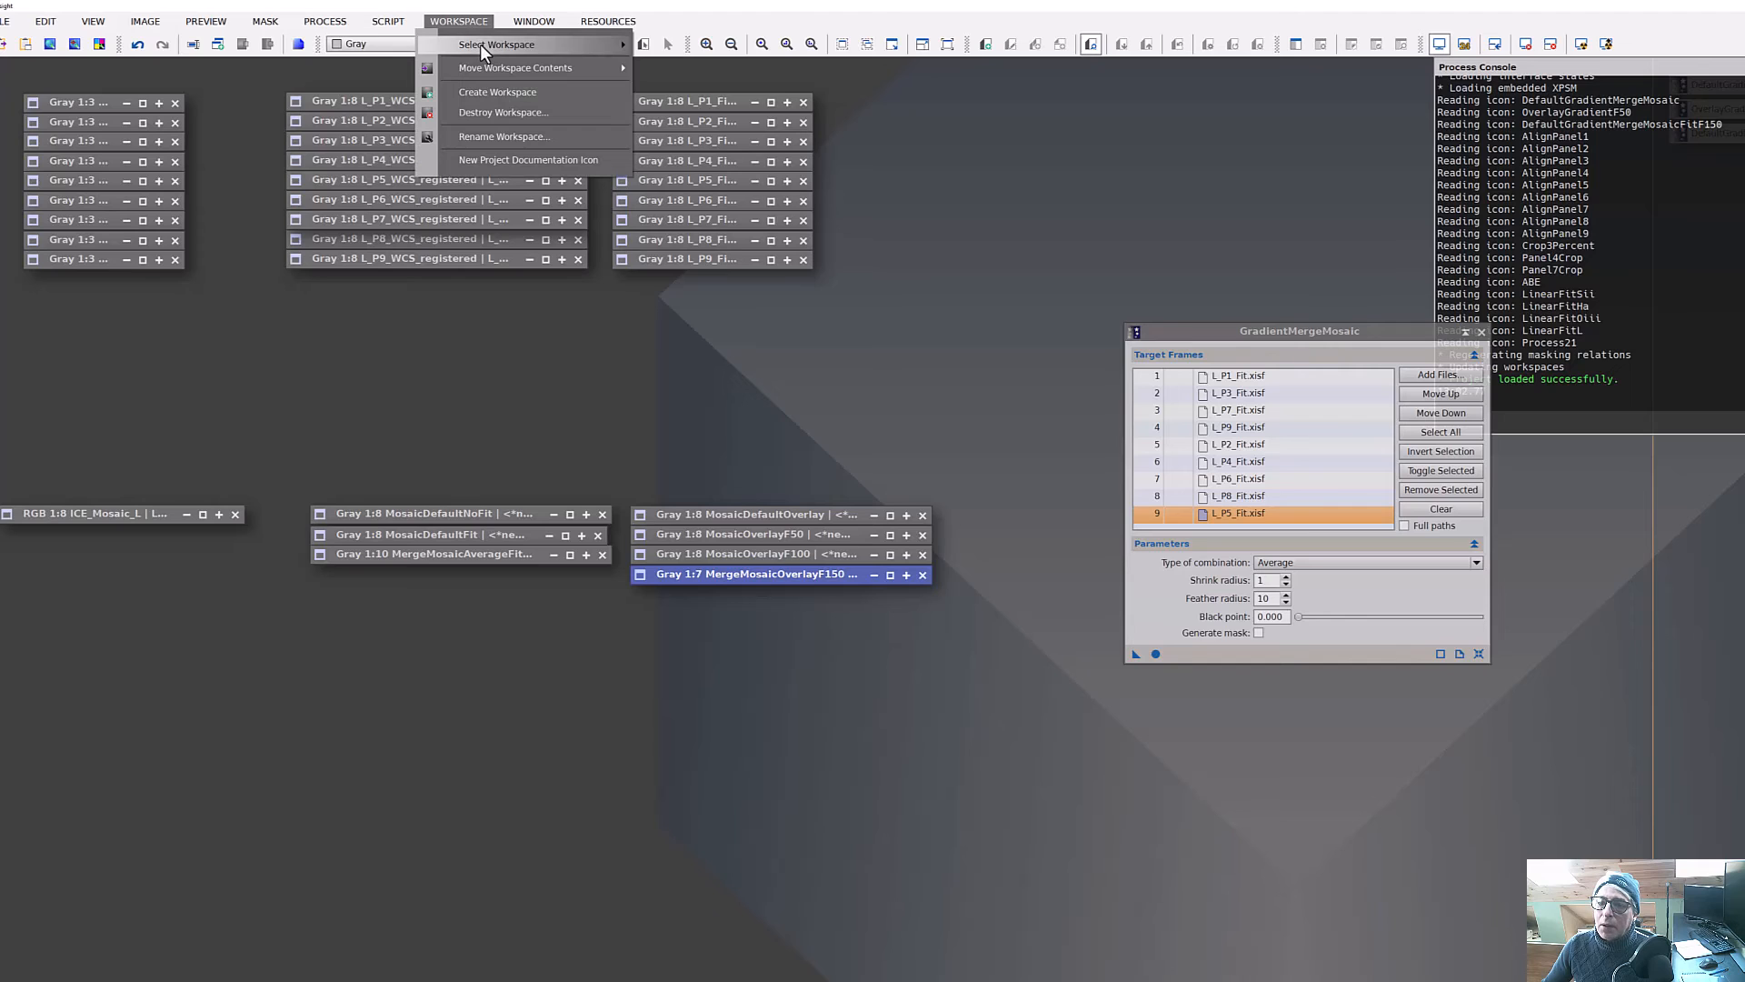
{"action": "mouse_move", "coordinate": [482, 45]}
{"action": "left_click", "coordinate": [703, 84]}
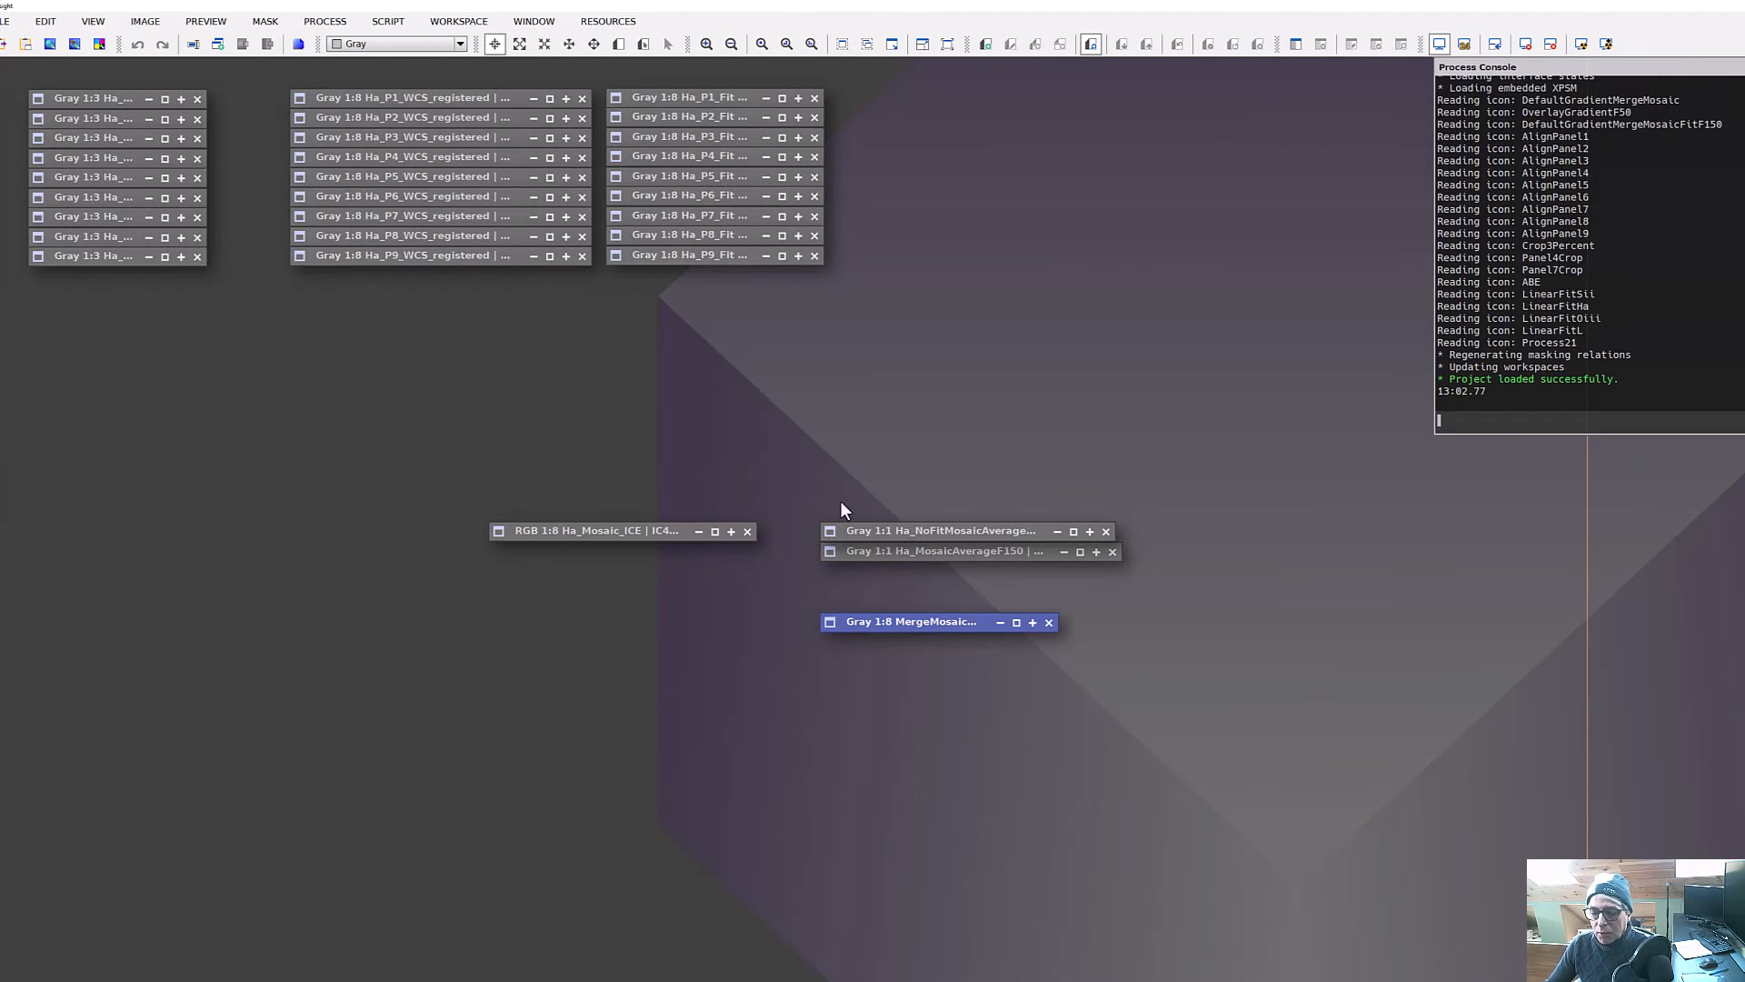
{"action": "double_click", "coordinate": [992, 532]}
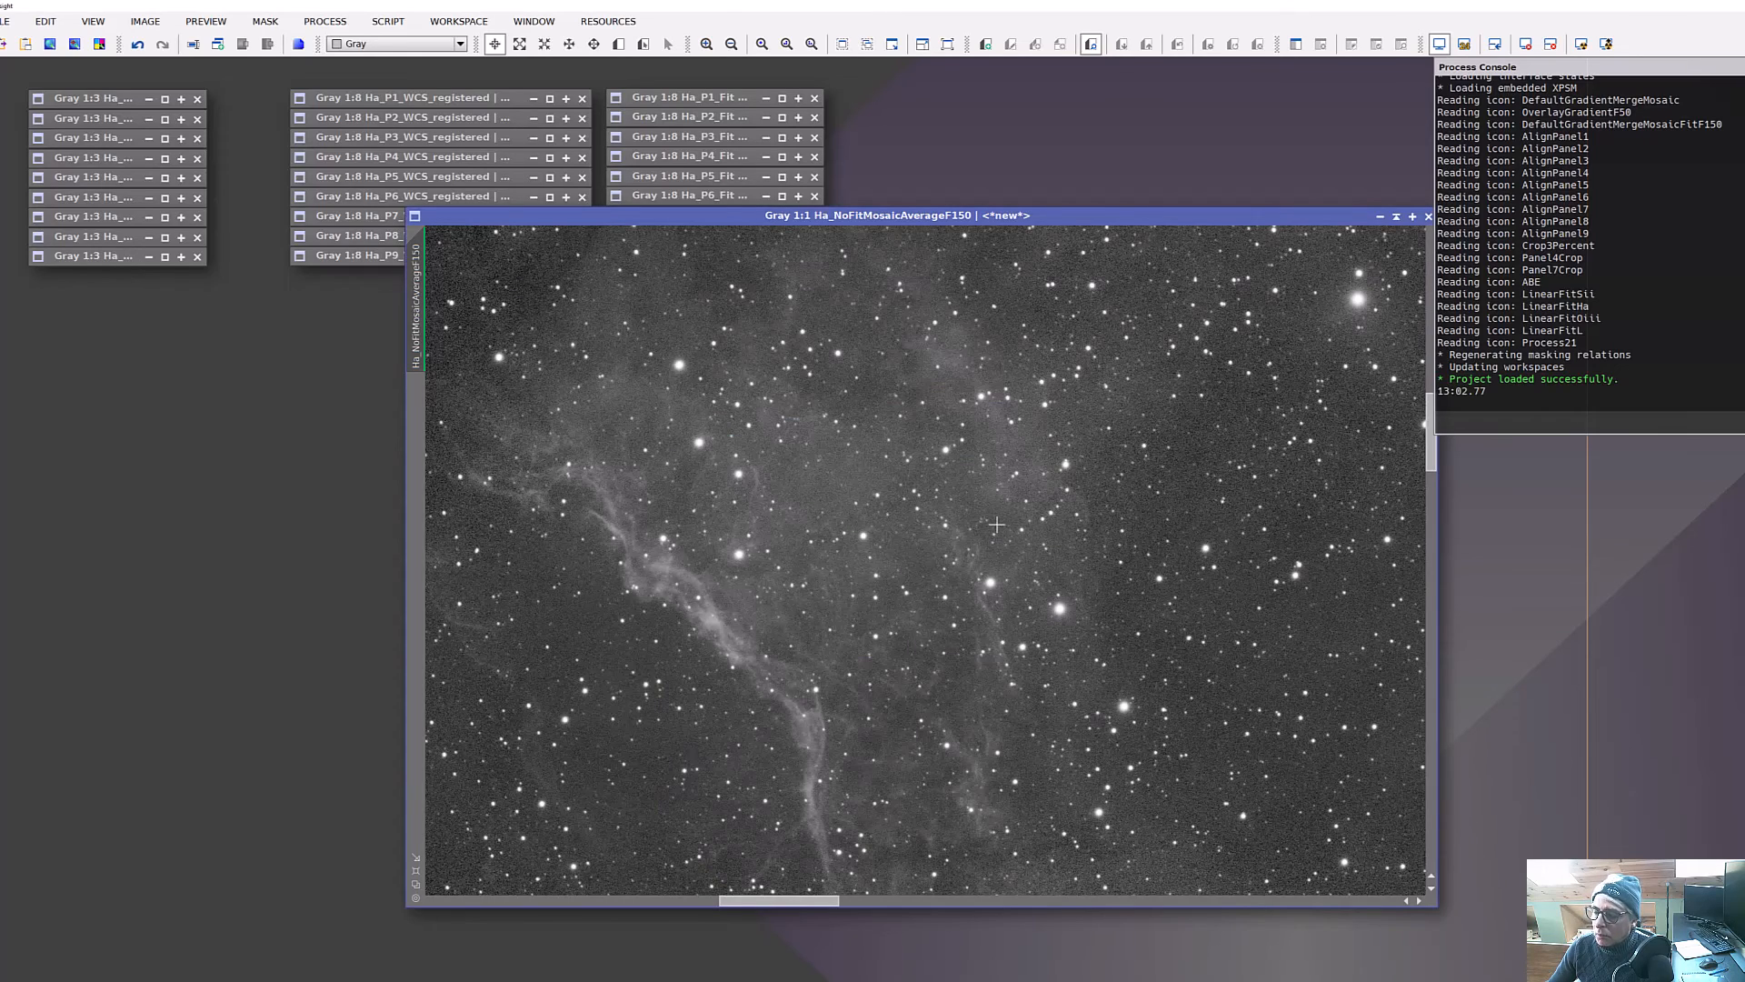
{"action": "scroll", "coordinate": [818, 488], "scroll_direction": "up", "scroll_amount": 2}
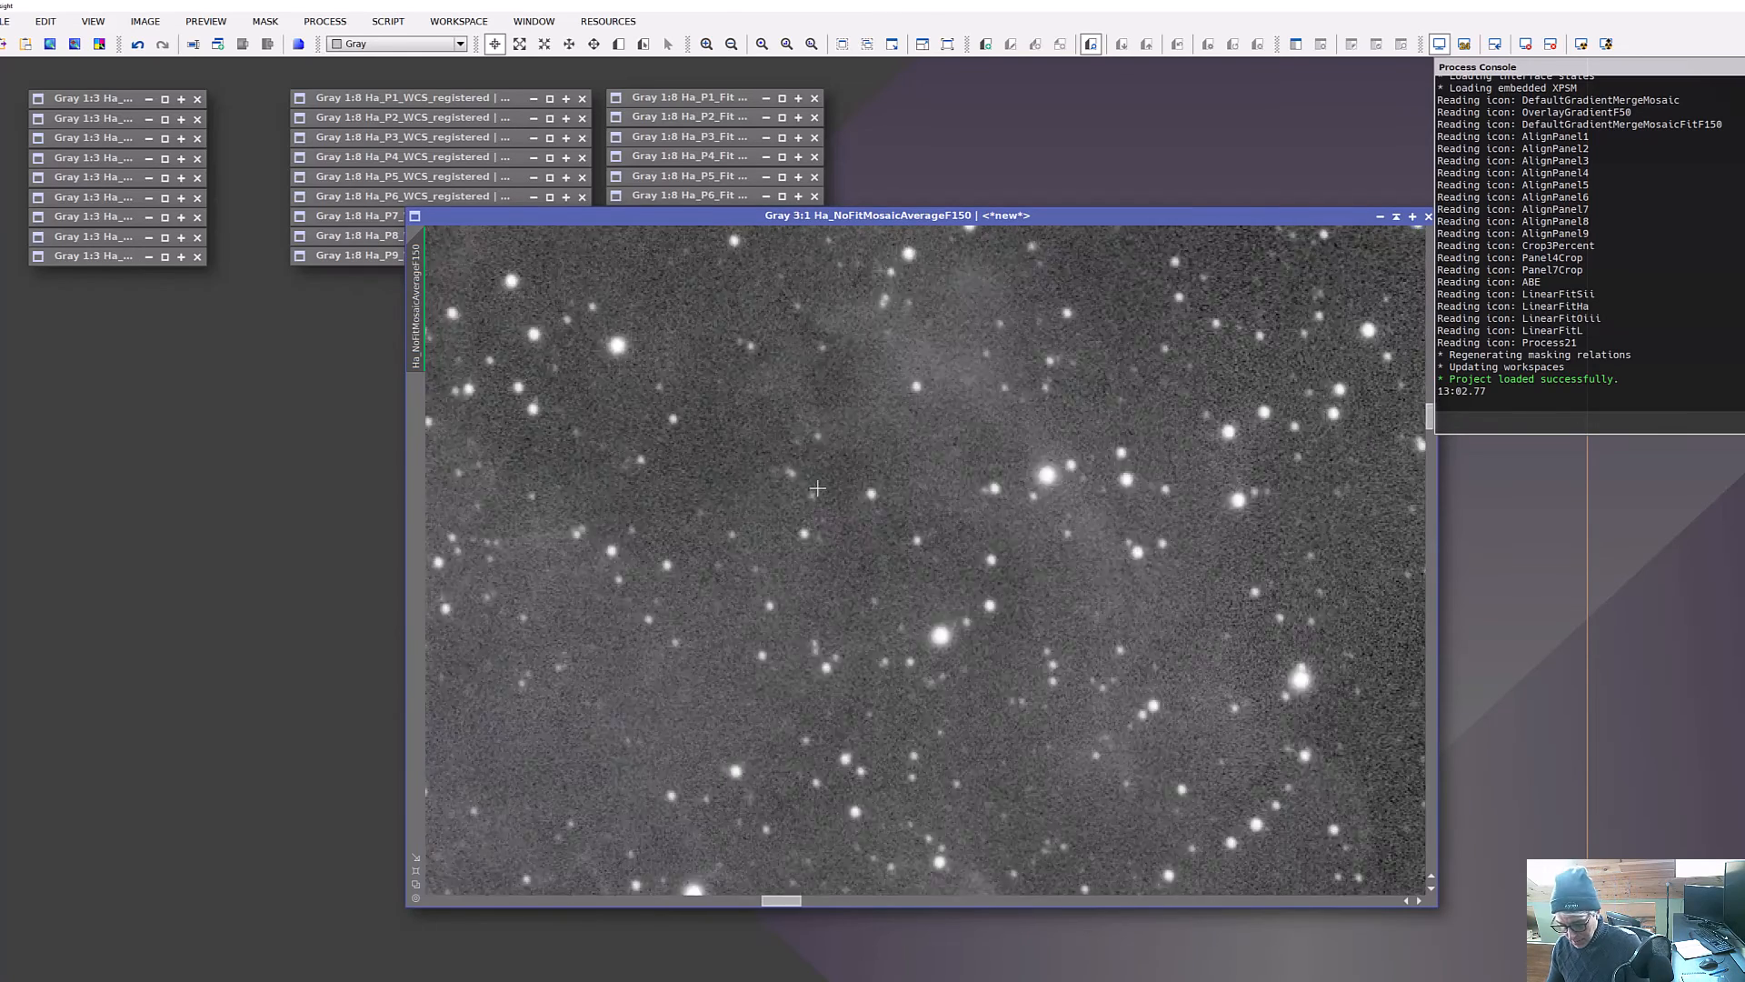
{"action": "scroll", "coordinate": [817, 488], "scroll_direction": "down", "scroll_amount": 7}
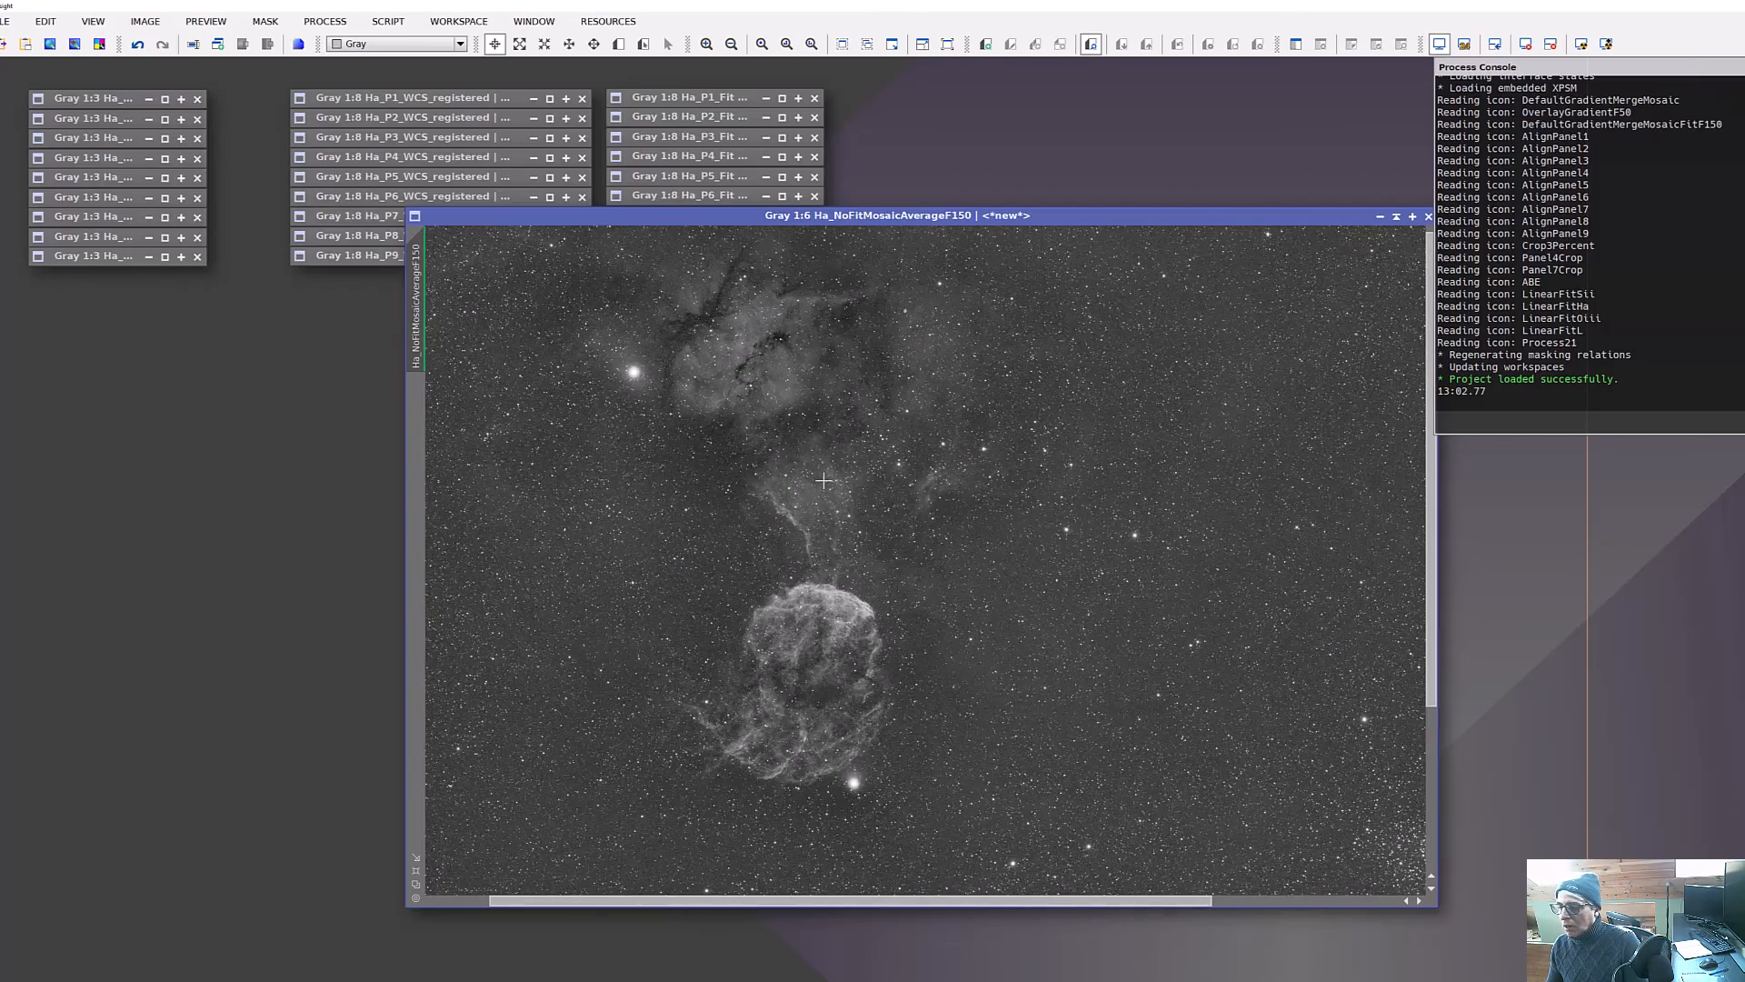
{"action": "scroll", "coordinate": [823, 480], "scroll_direction": "down", "scroll_amount": 3}
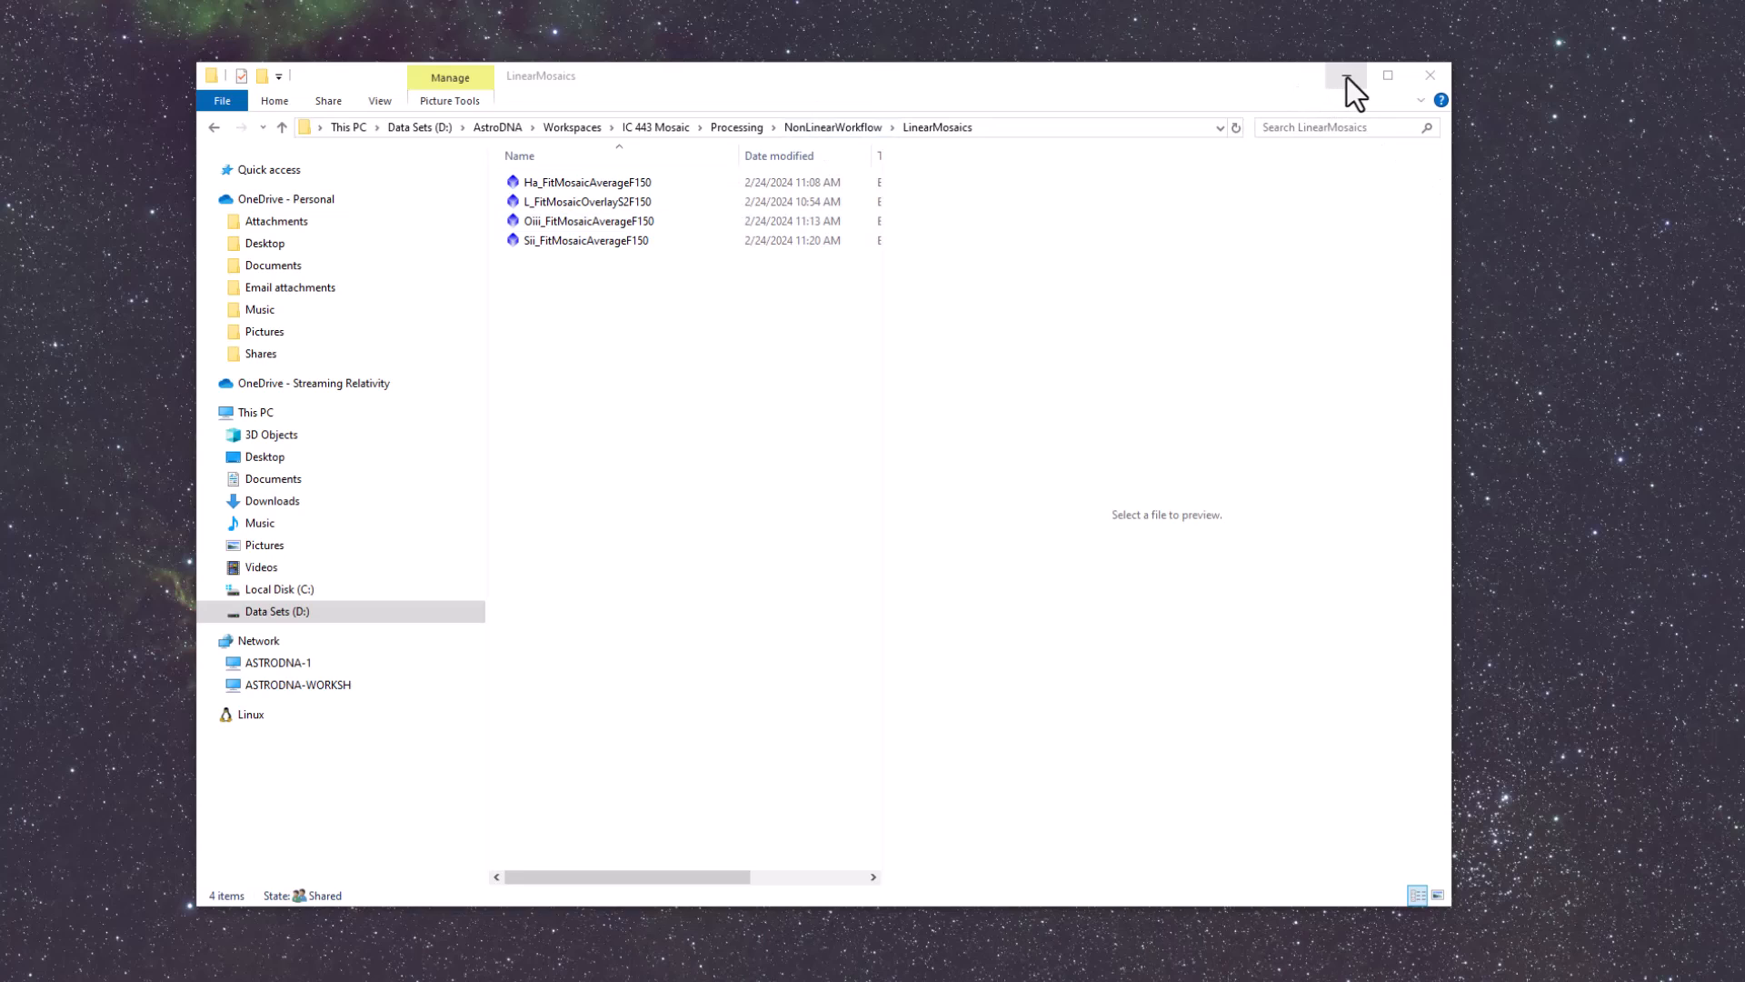
In File Explorer, open the StretchedmasterMosaics folder and preview the Ha, L, Oiii, SHO and Sii mosaics, returning to the SHO image.
{"action": "left_click", "coordinate": [840, 125]}
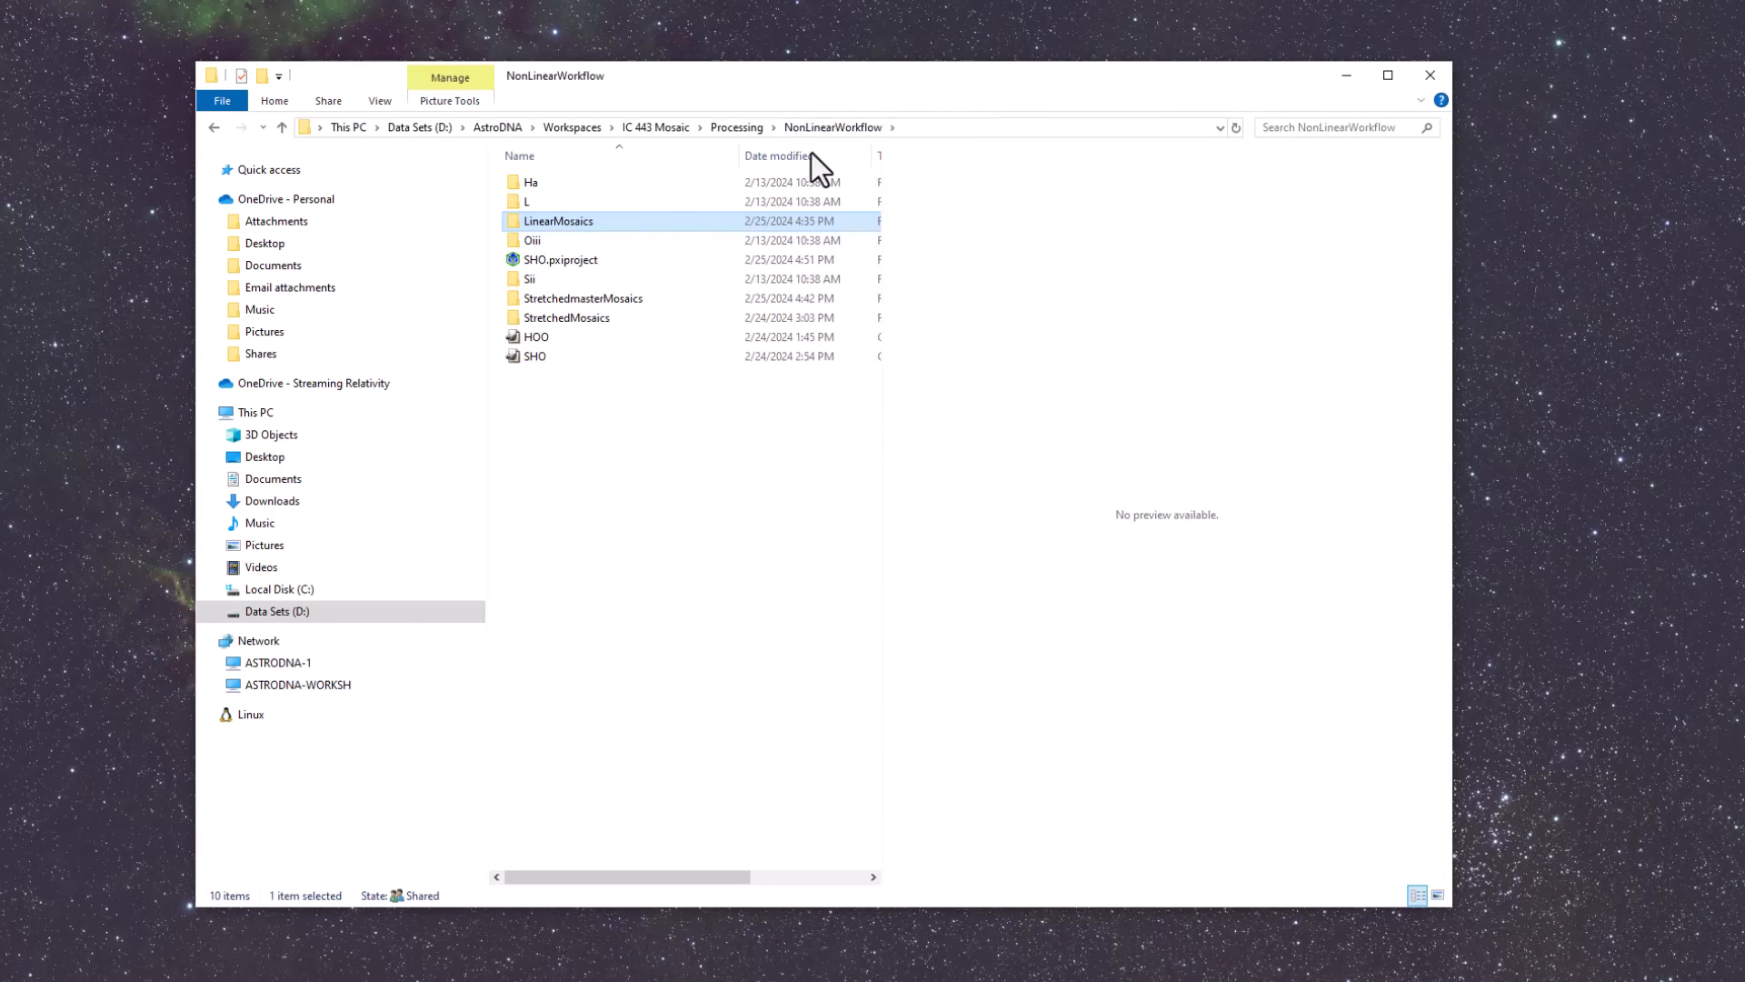
{"action": "double_click", "coordinate": [615, 301]}
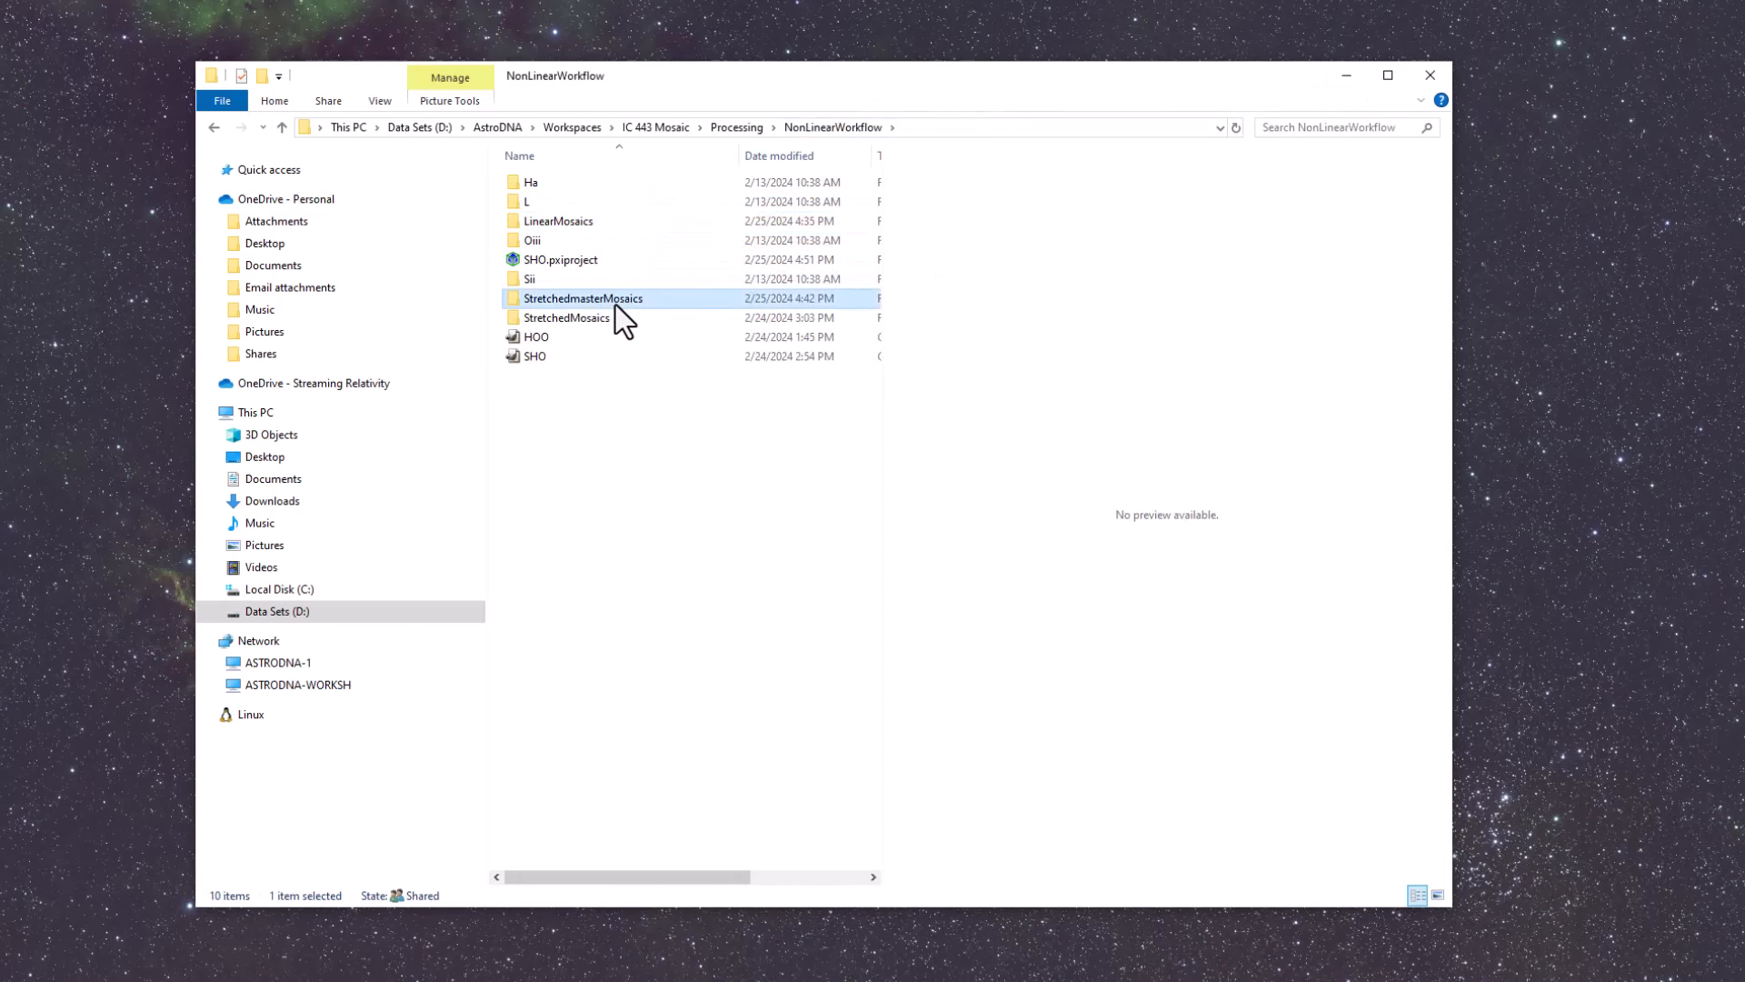
{"action": "left_click", "coordinate": [558, 233]}
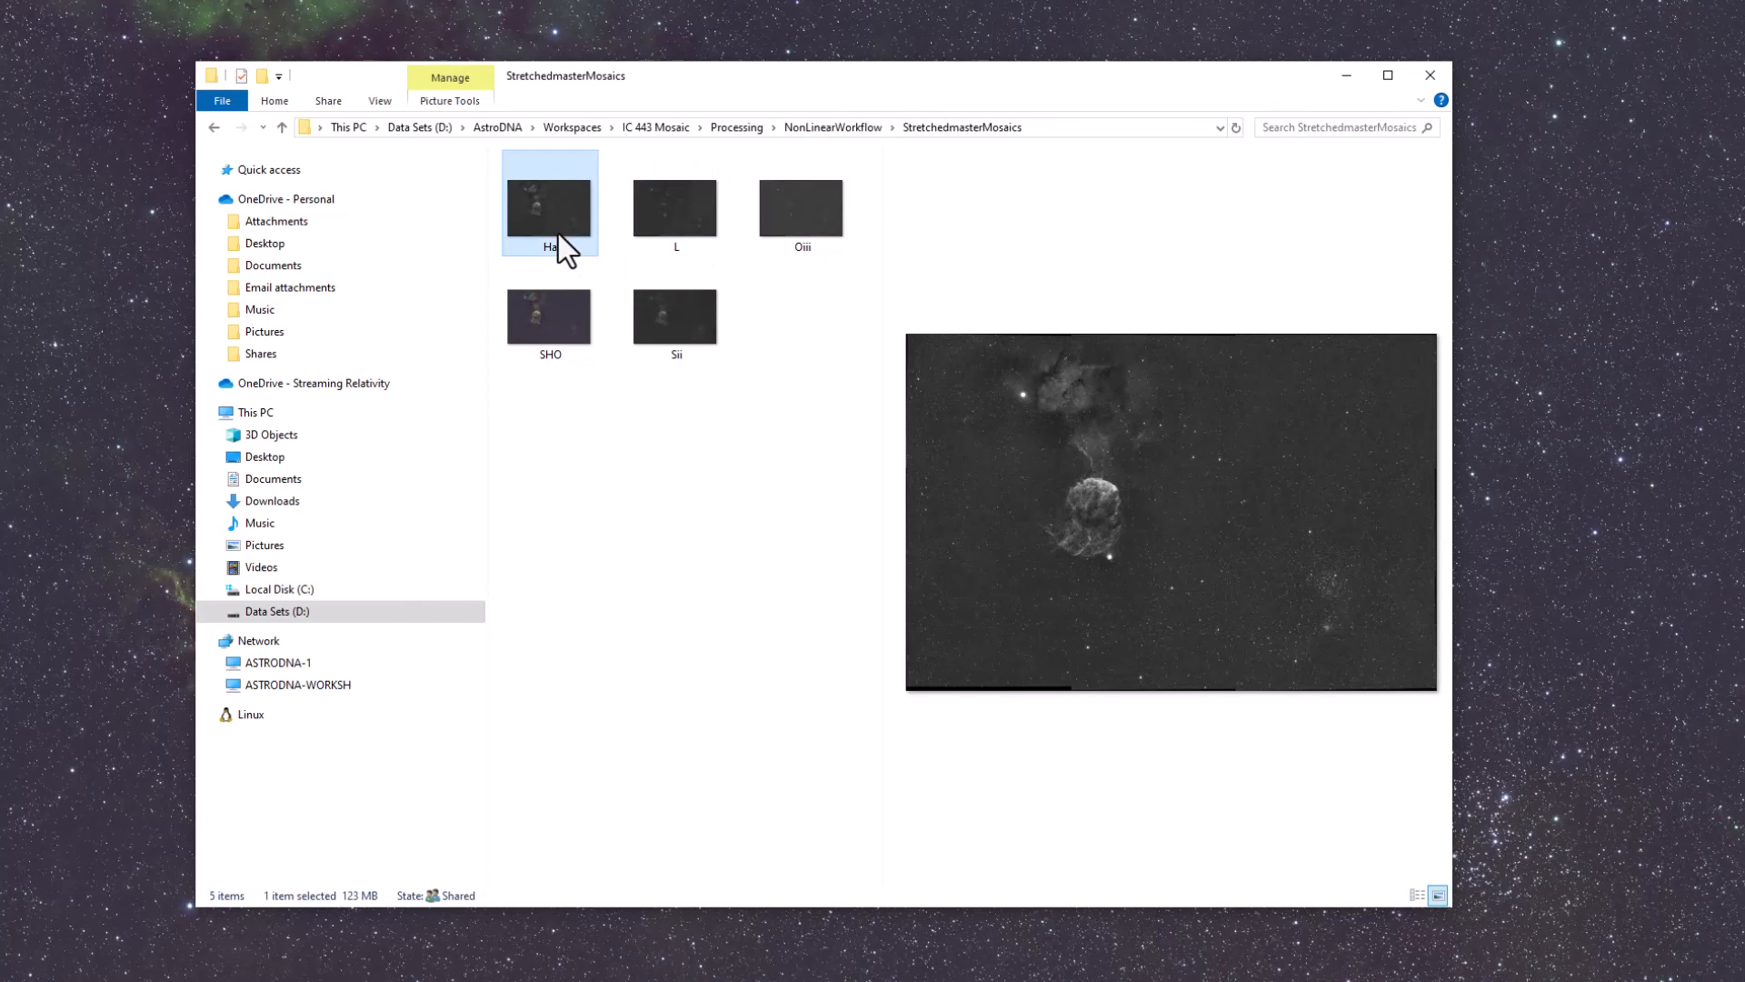
{"action": "left_click", "coordinate": [685, 232]}
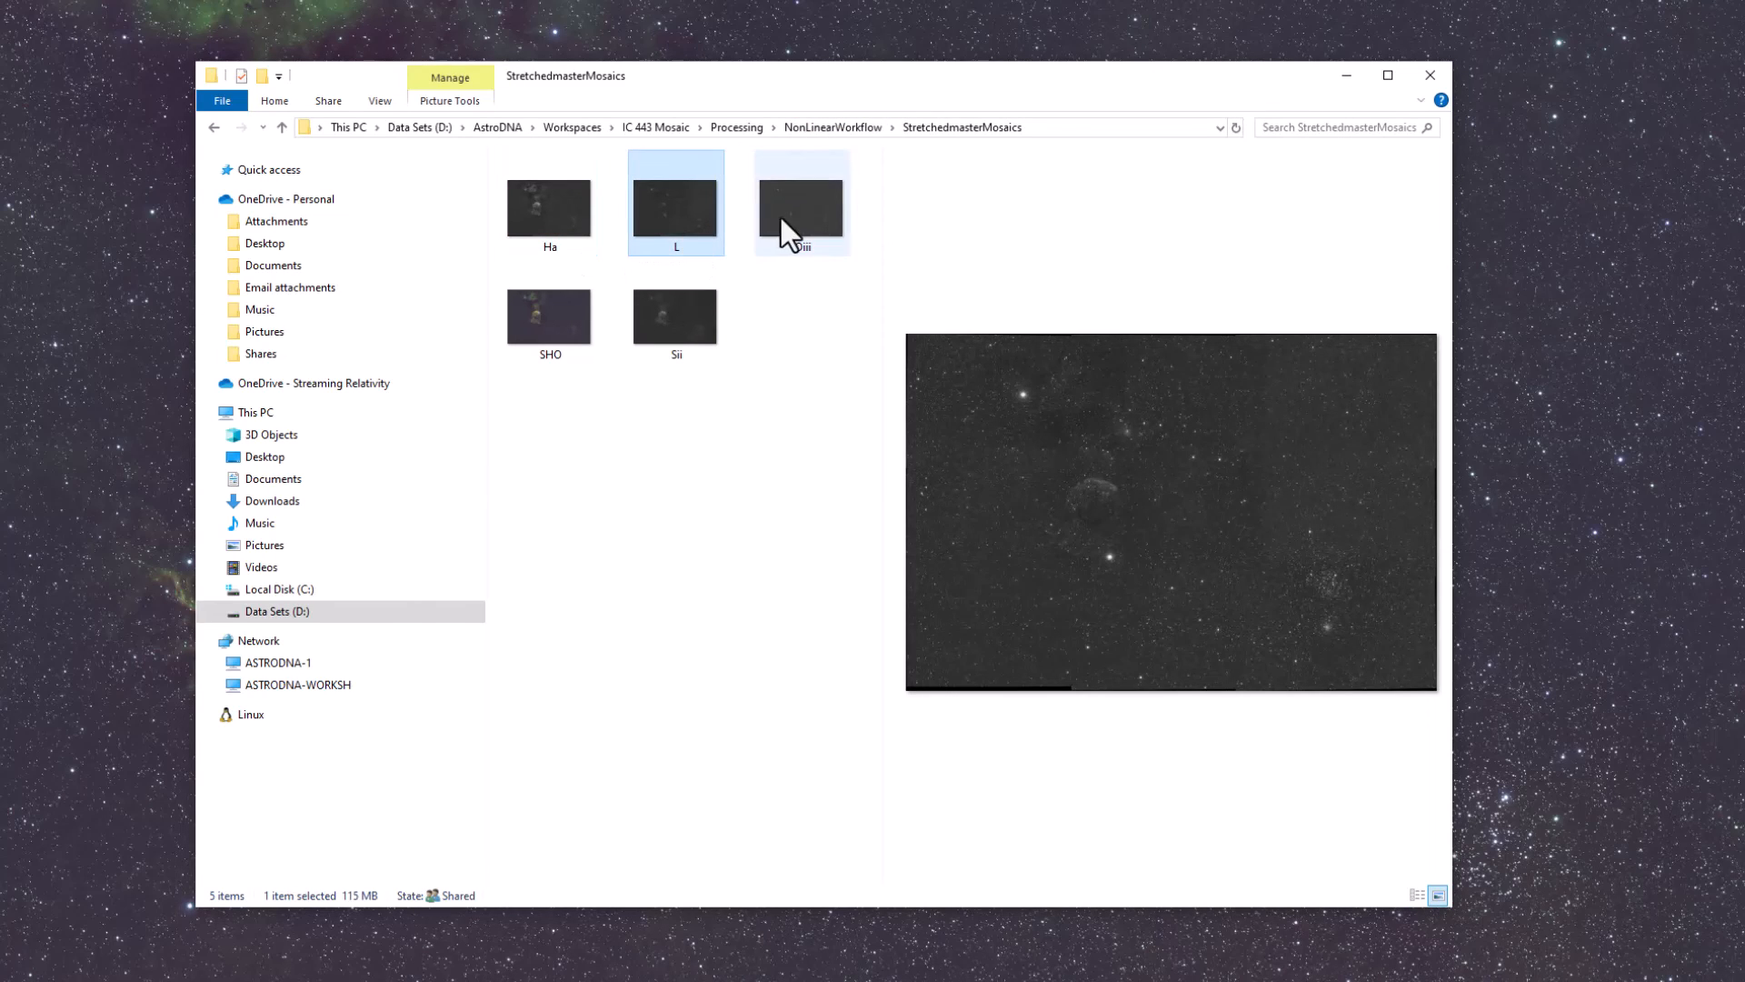
{"action": "left_click", "coordinate": [779, 218]}
{"action": "left_click", "coordinate": [549, 318]}
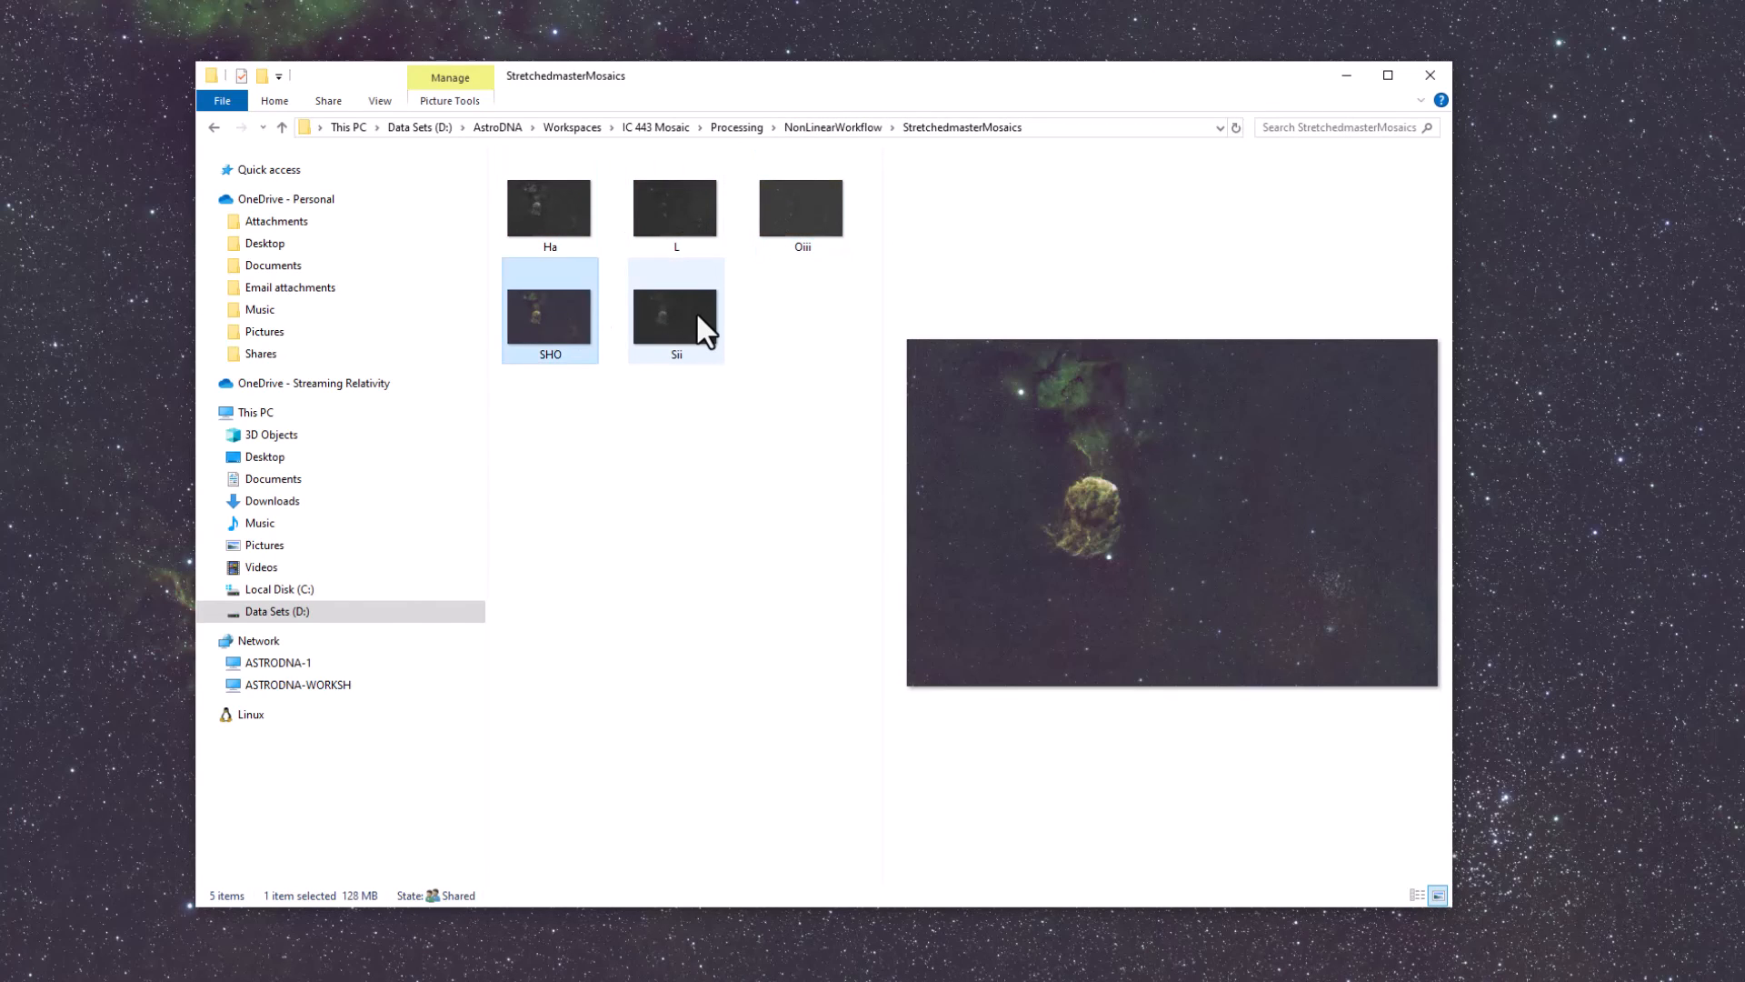
{"action": "left_click", "coordinate": [697, 318]}
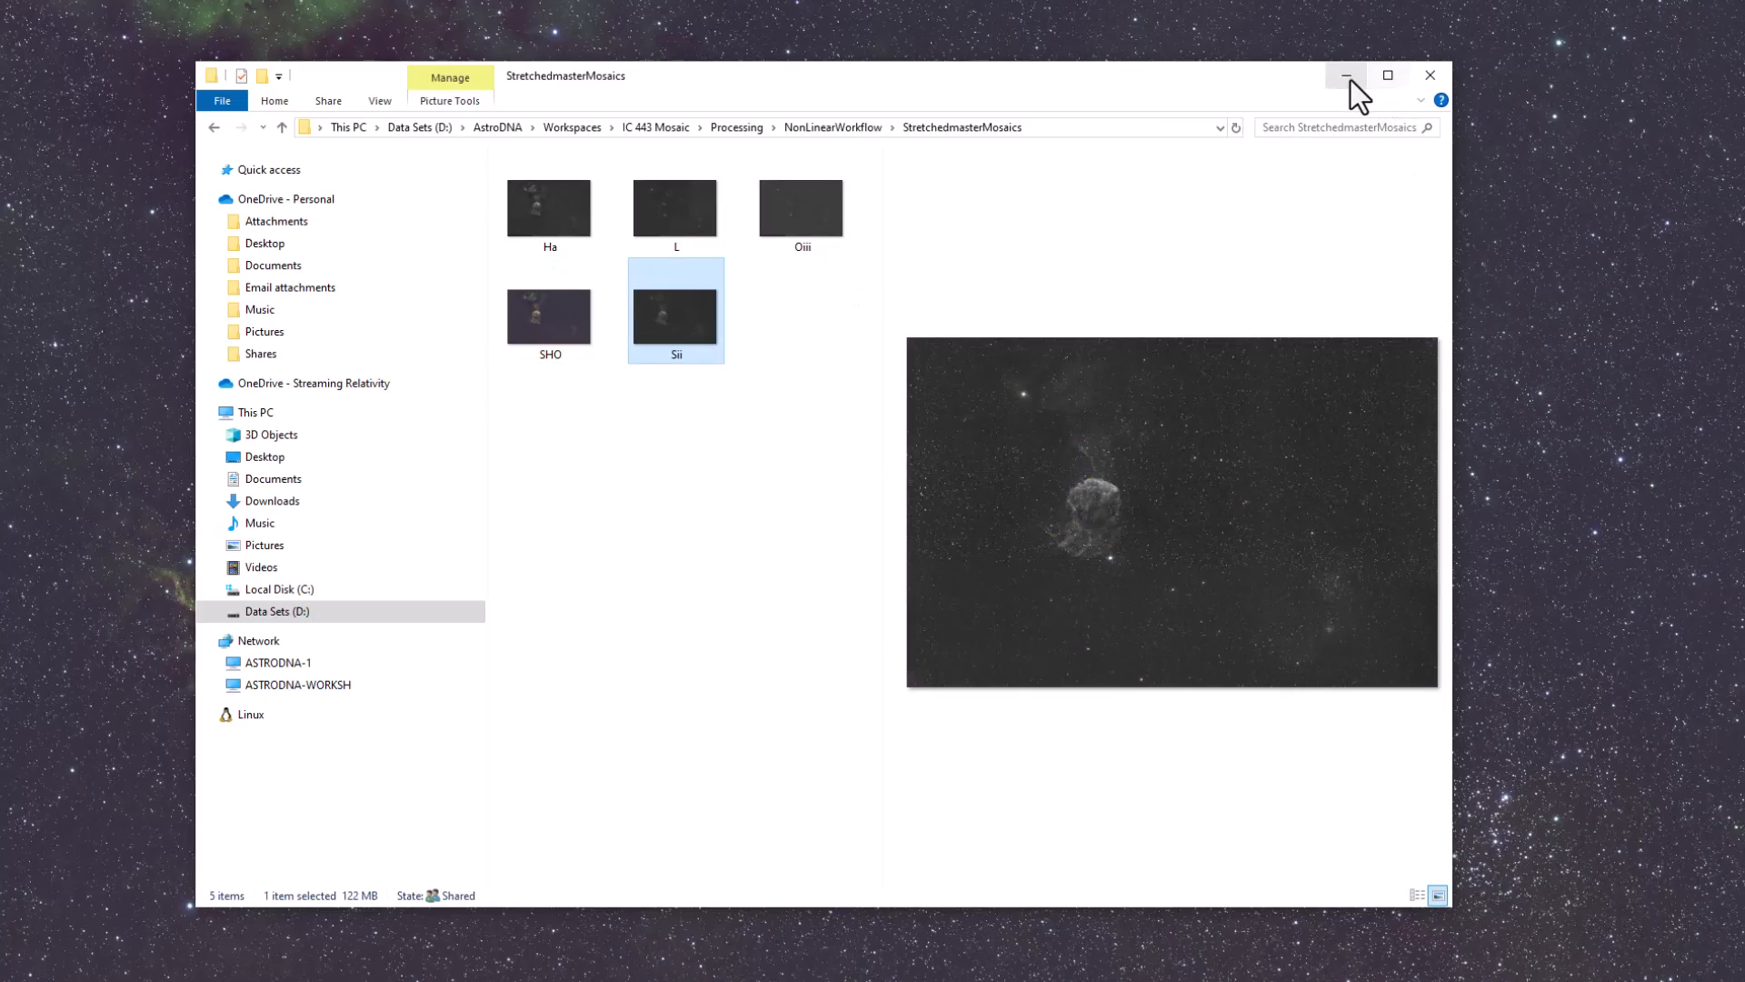
{"action": "left_click", "coordinate": [1347, 77]}
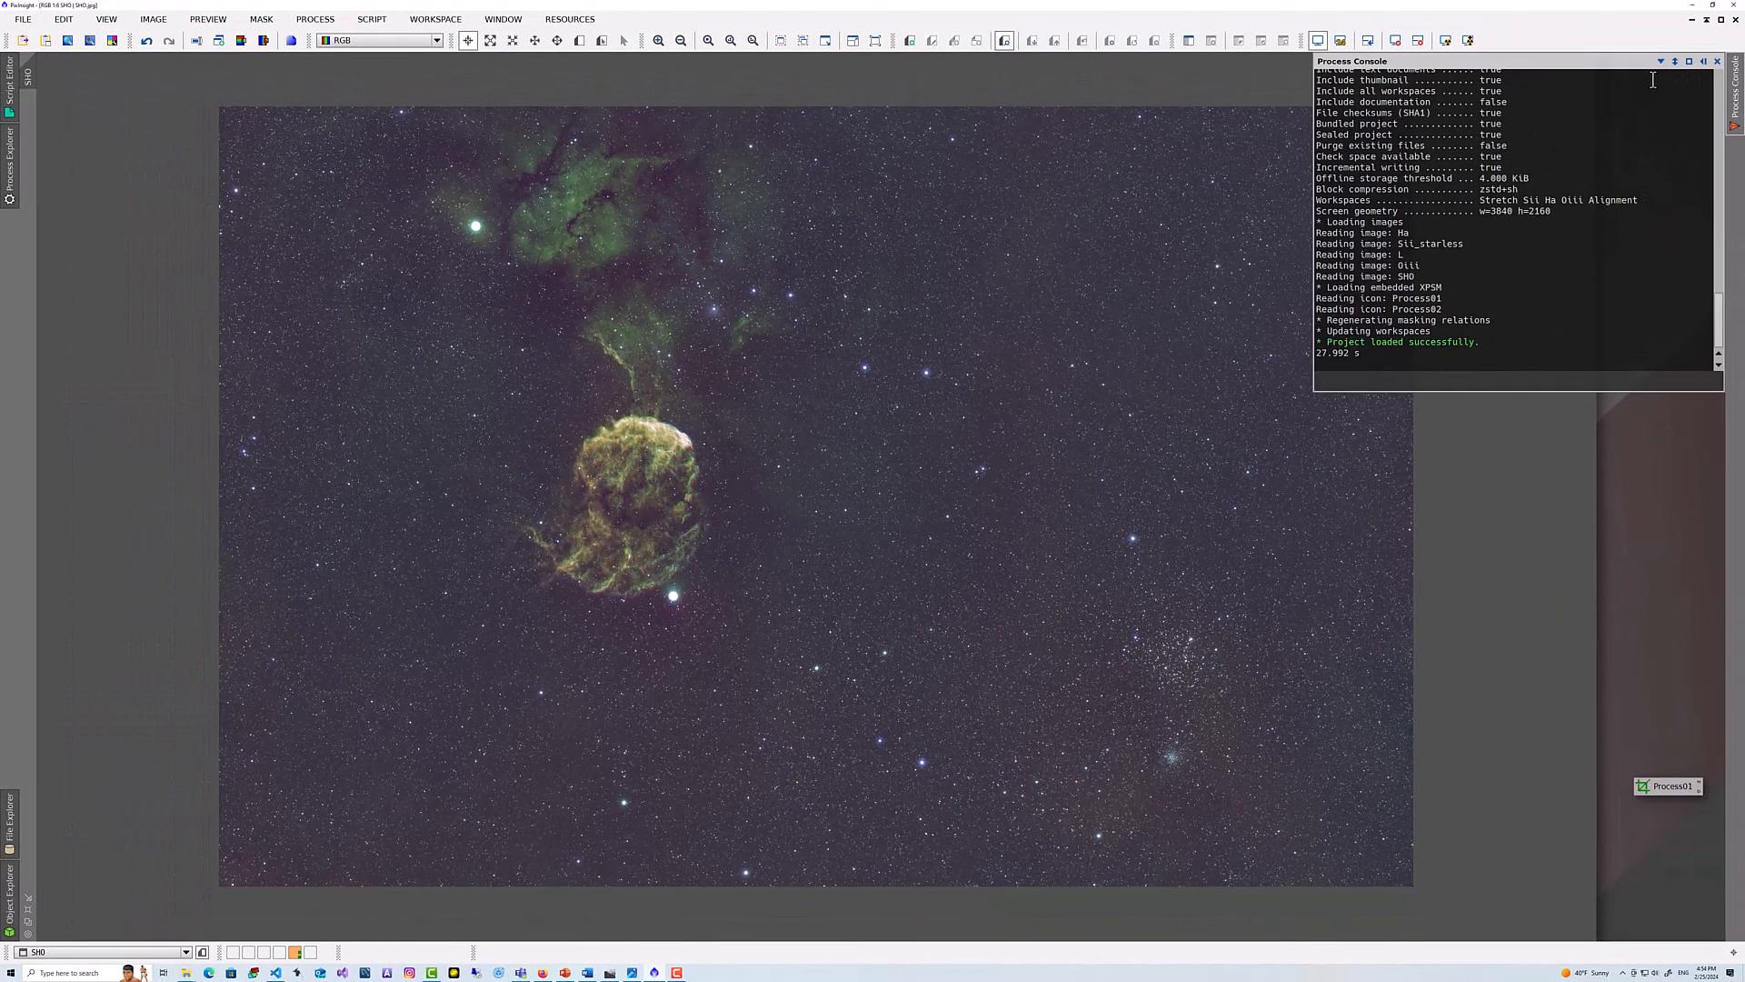
{"action": "left_click", "coordinate": [1717, 61]}
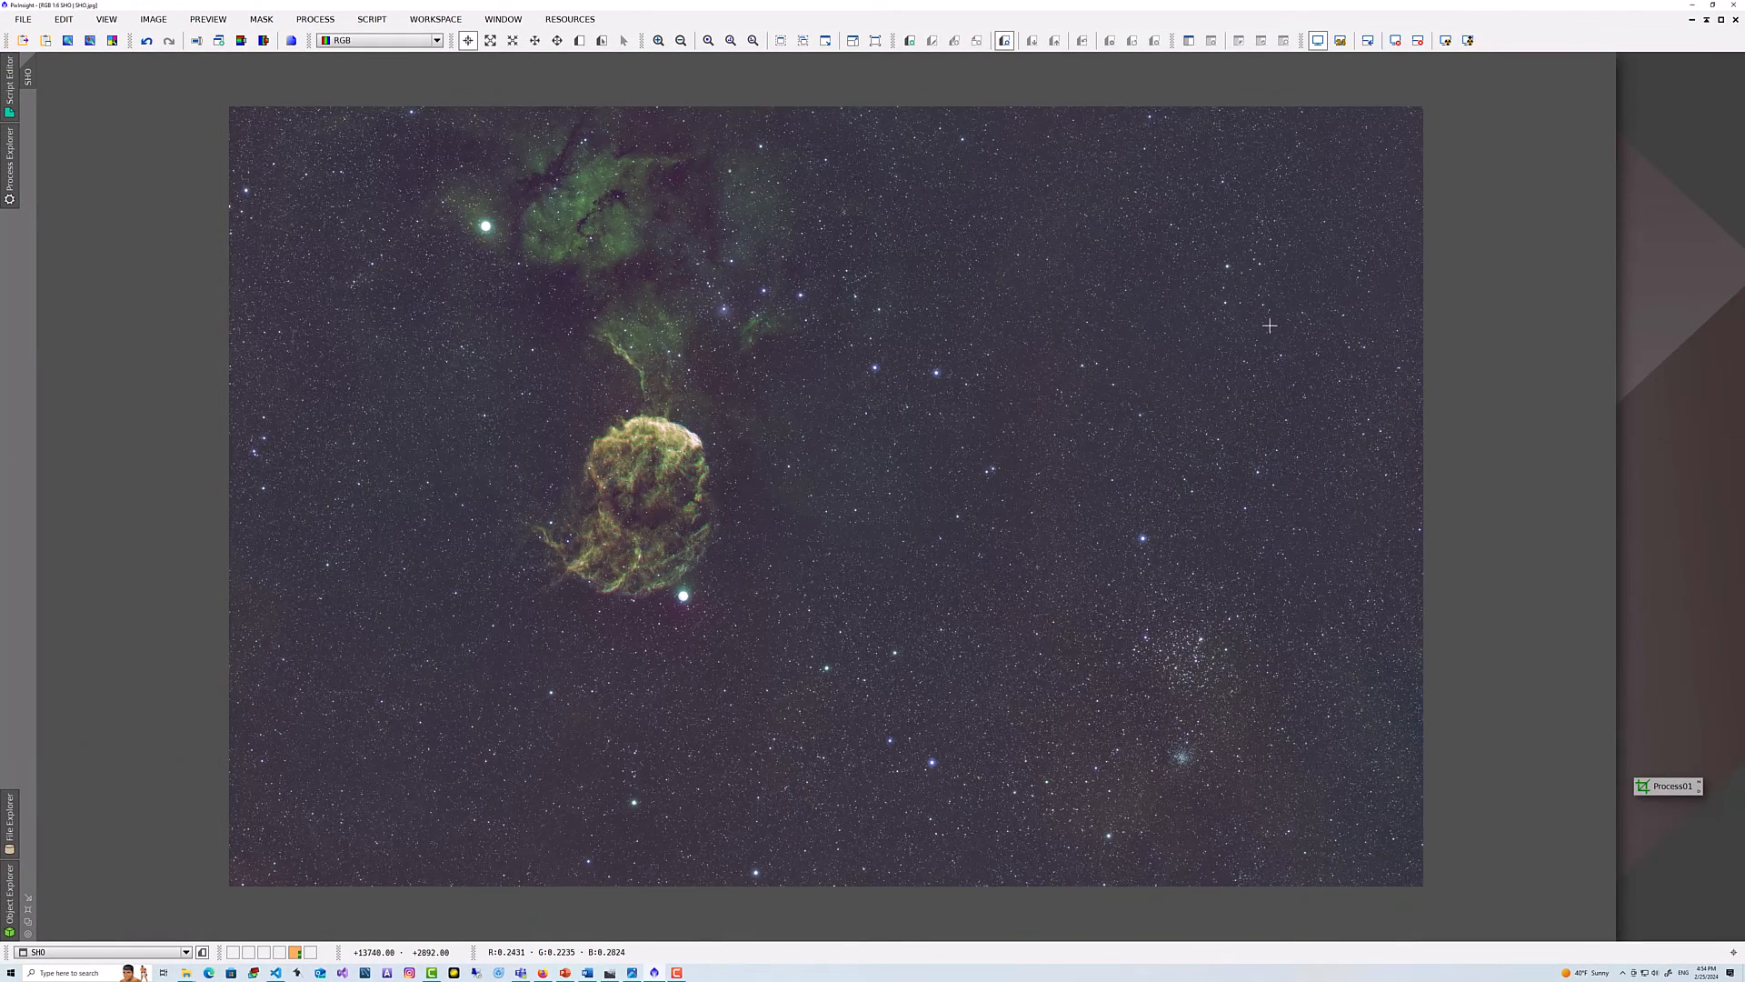